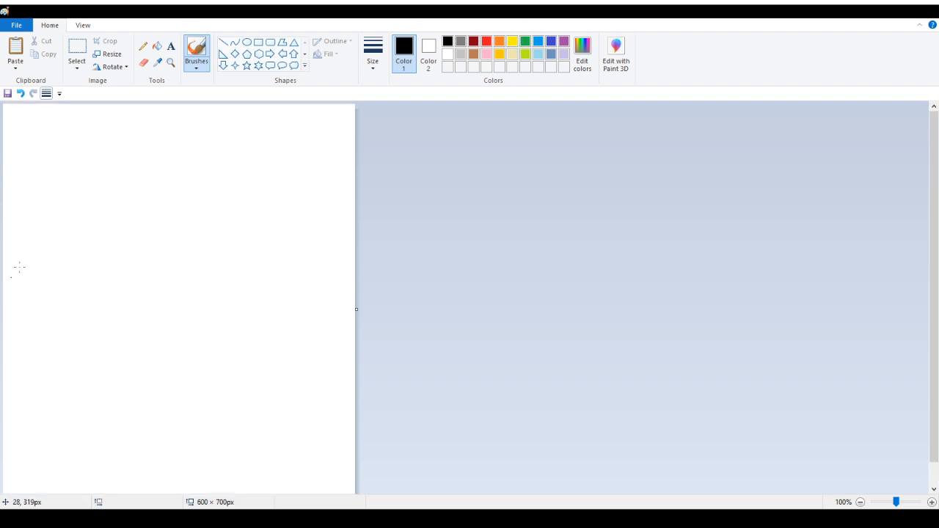
# Erase the stray dot and draw a vertical black line about 312 px tall along the canvas's right edge
pyautogui.click(142, 64)
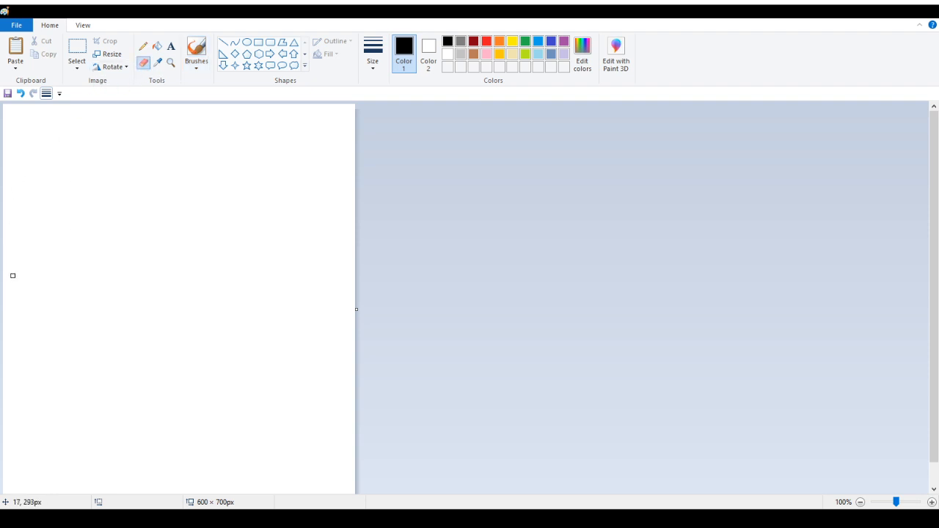
pyautogui.click(143, 45)
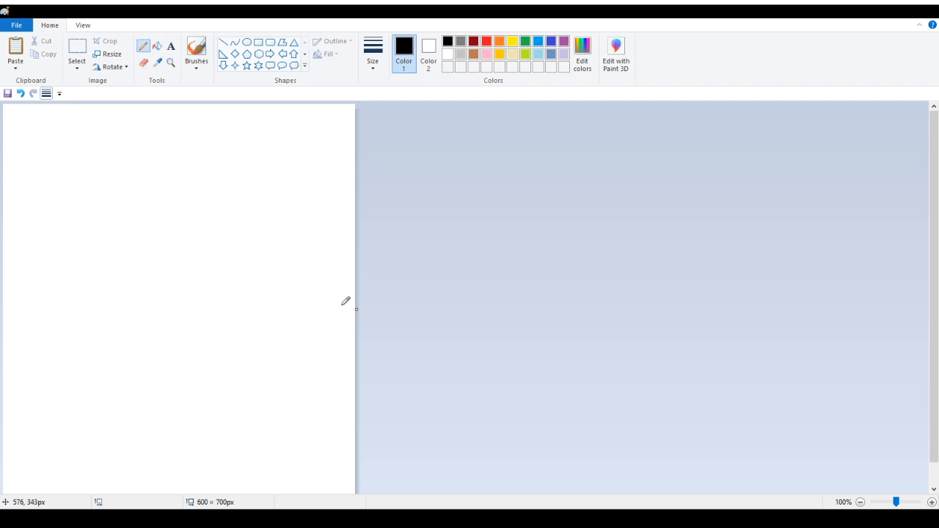
pyautogui.click(221, 46)
pyautogui.moveTo(345, 191); pyautogui.dragTo(346, 374)
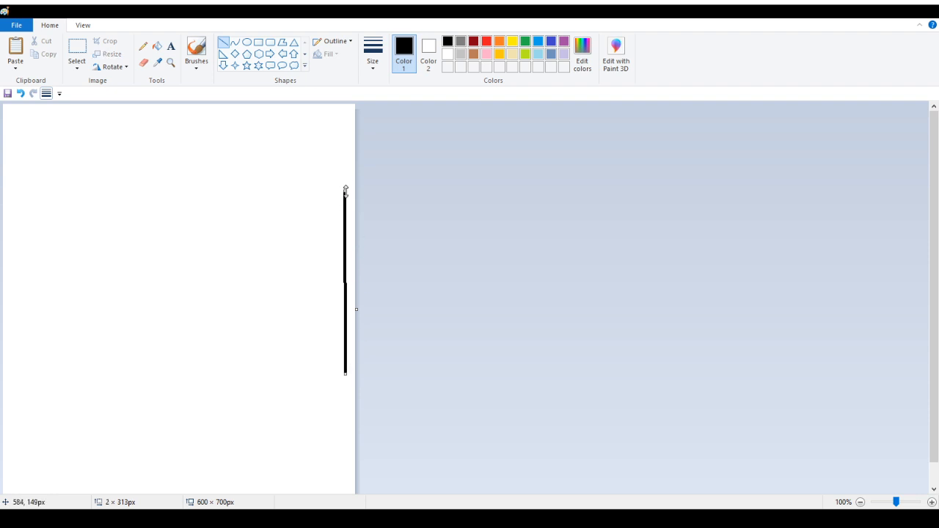
pyautogui.moveTo(346, 189); pyautogui.dragTo(346, 191)
pyautogui.moveTo(344, 243); pyautogui.dragTo(351, 260)
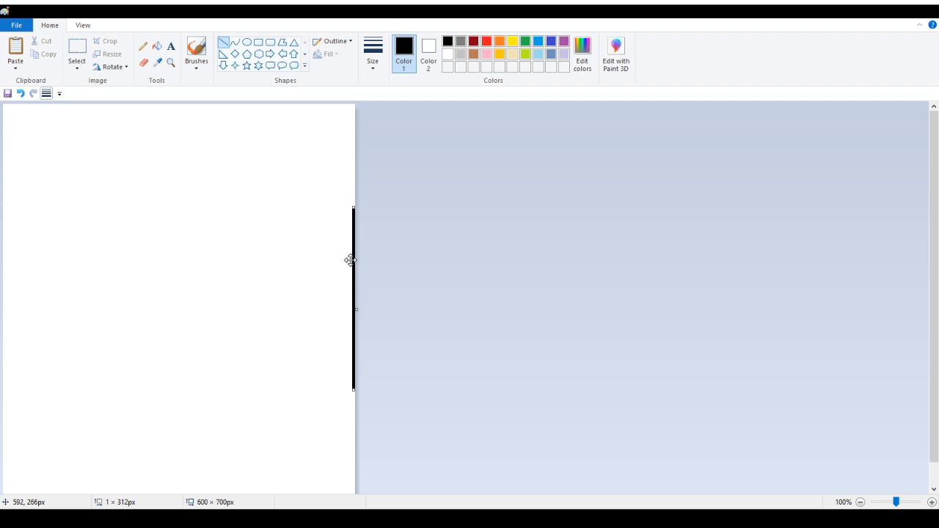
# Widen the canvas to 1469 × 700 px and paste the reference character image to the right of the line
pyautogui.moveTo(358, 309); pyautogui.dragTo(866, 329)
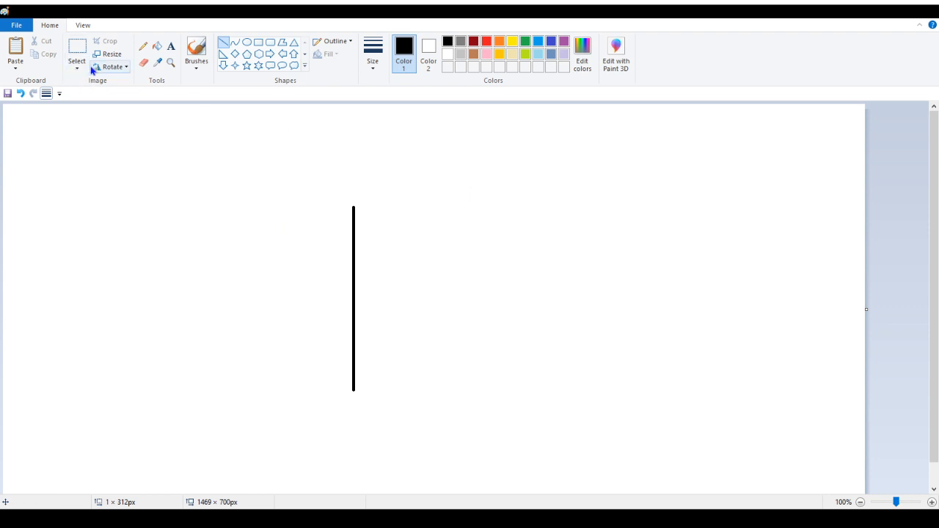
pyautogui.hotkey('ctrl', 'v')
pyautogui.moveTo(180, 250); pyautogui.dragTo(511, 204)
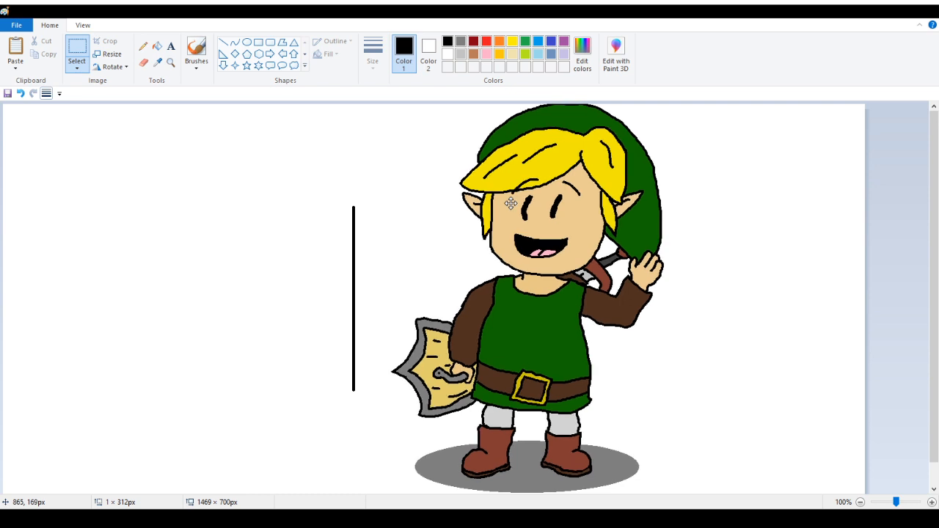
pyautogui.moveTo(511, 204); pyautogui.dragTo(511, 203)
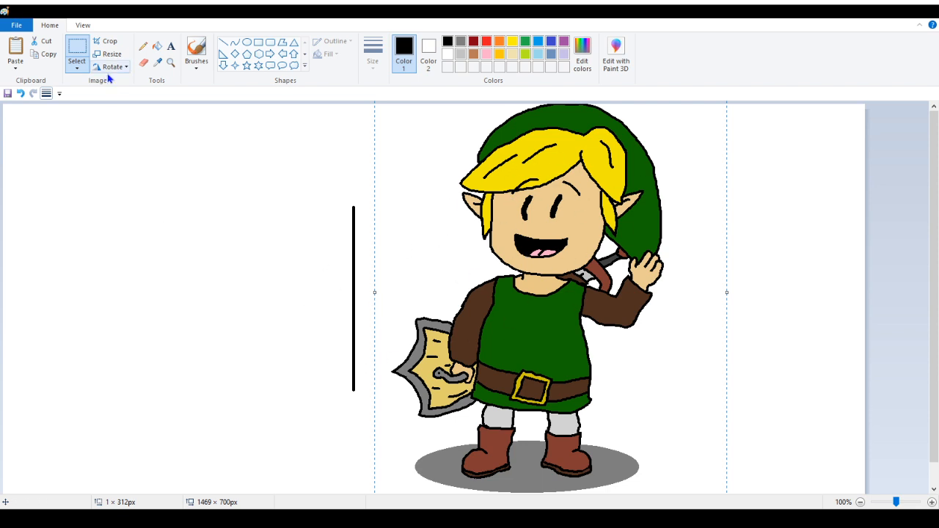
pyautogui.click(144, 46)
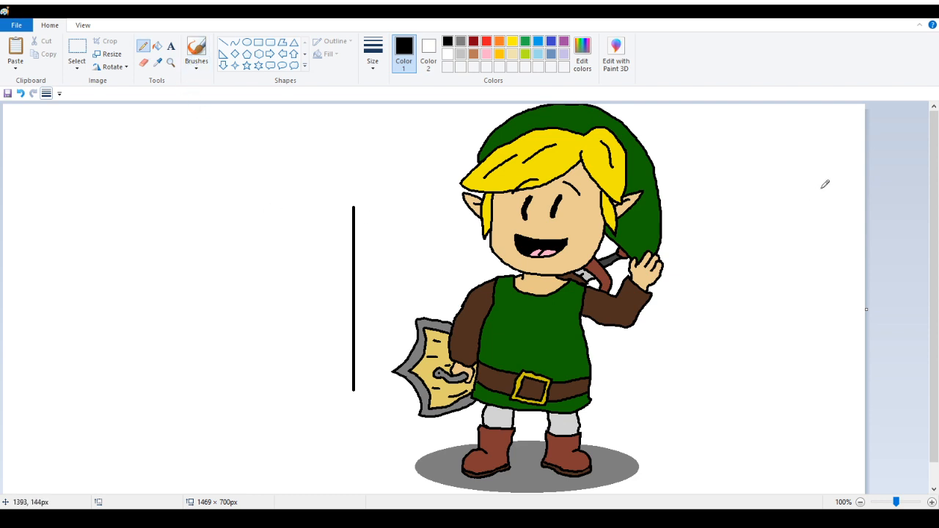
# Undo the pasted reference image
pyautogui.scroll(-1, 844, 213)
pyautogui.scroll(1, 897, 279)
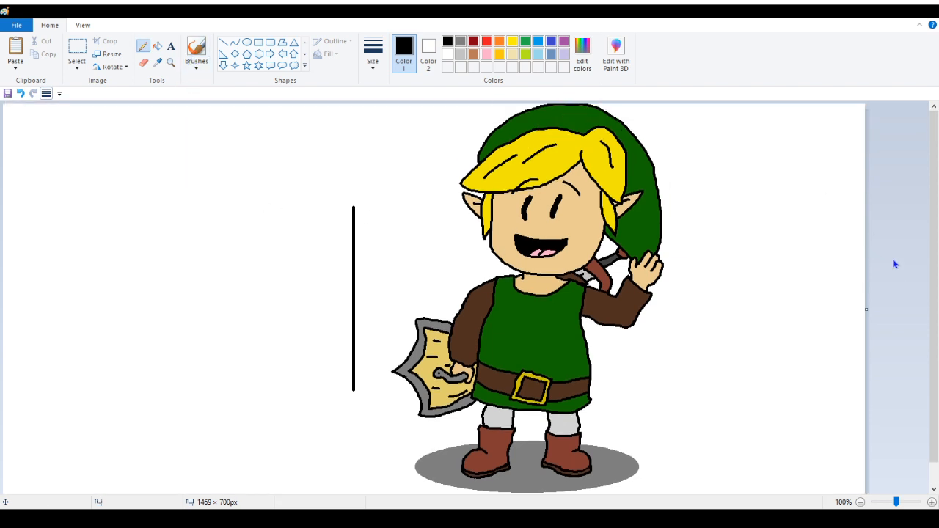
pyautogui.click(170, 62)
pyautogui.rightClick(168, 134)
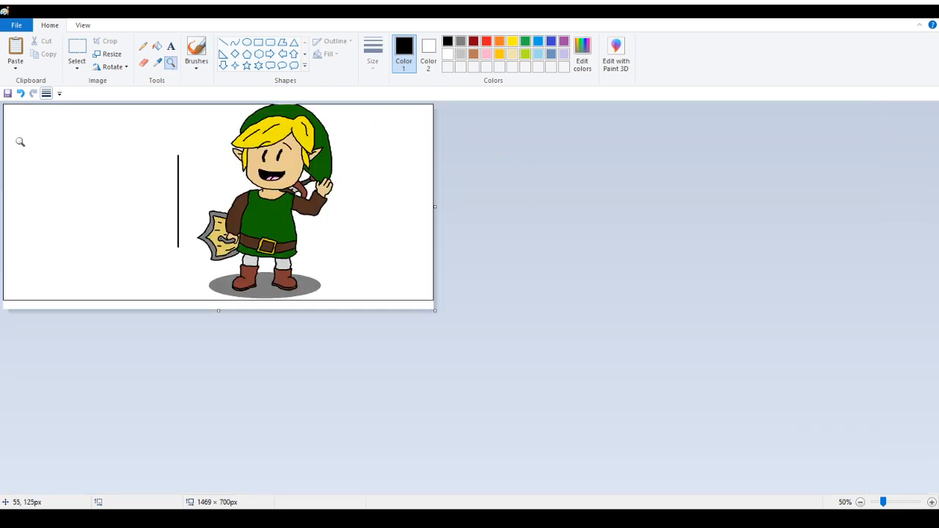
pyautogui.click(21, 93)
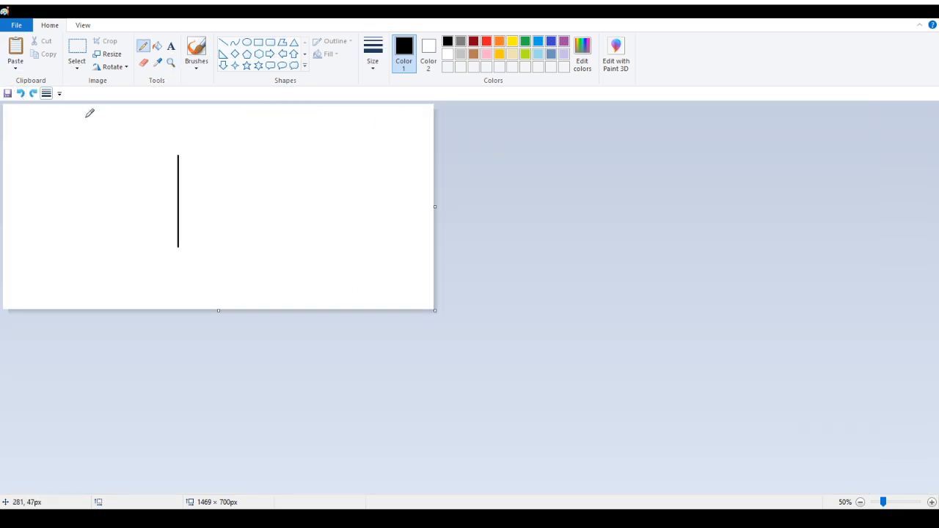
# Paste the reference character image again and place it to the right of the vertical line
pyautogui.hotkey('ctrl', 'v')
pyautogui.moveTo(79, 173); pyautogui.dragTo(262, 169)
pyautogui.click(579, 170)
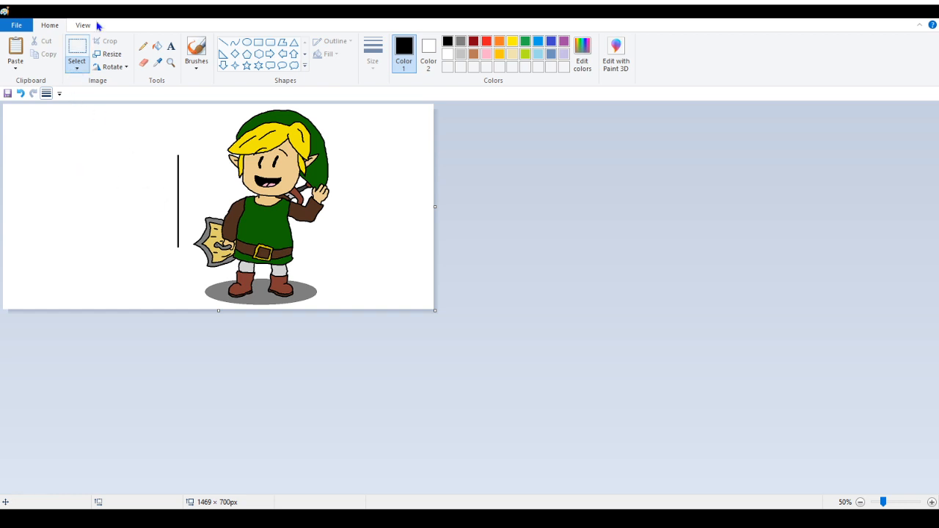
pyautogui.click(76, 63)
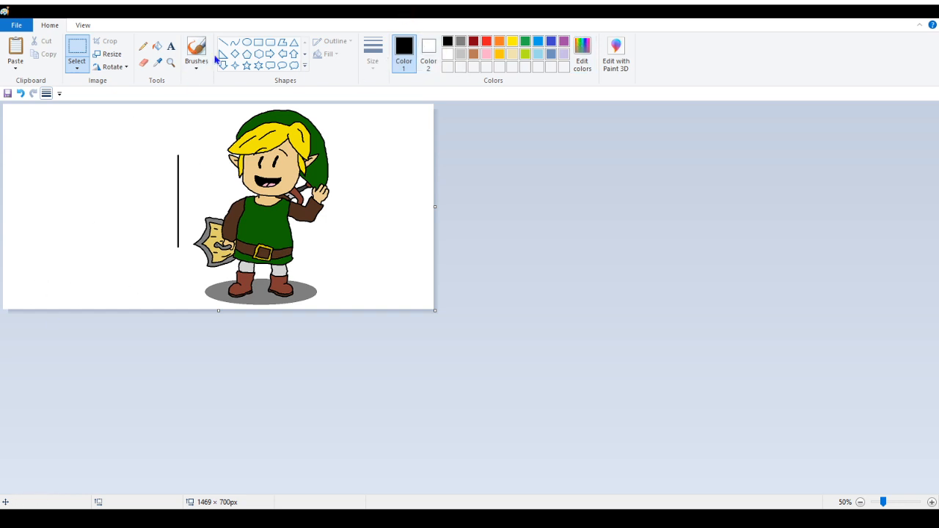
pyautogui.click(169, 63)
pyautogui.click(64, 247)
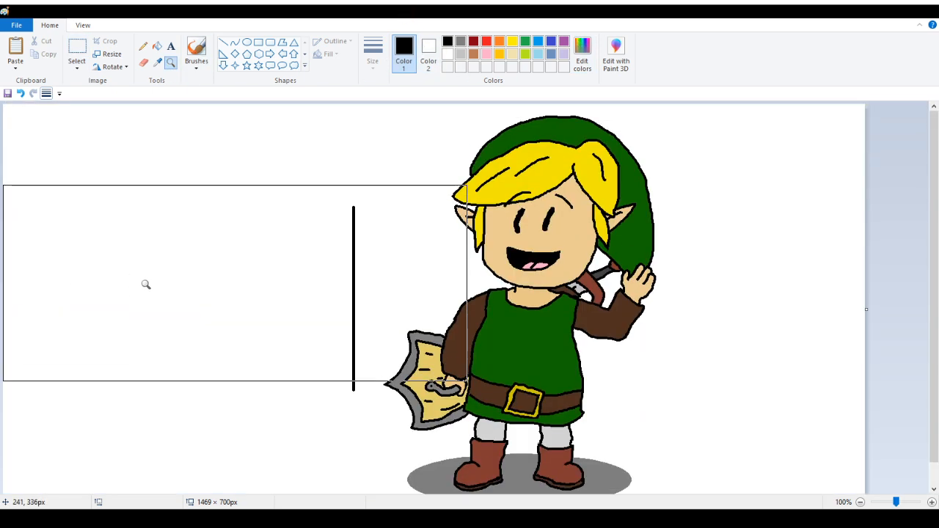
# Draw a red circle about 193 × 185 px and move it to the left of the vertical line
pyautogui.click(144, 46)
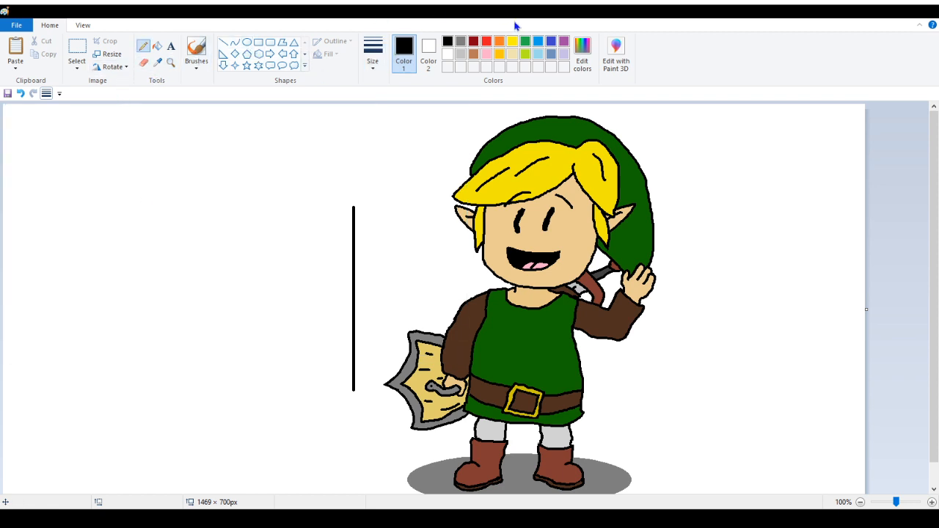
pyautogui.click(487, 41)
pyautogui.click(247, 42)
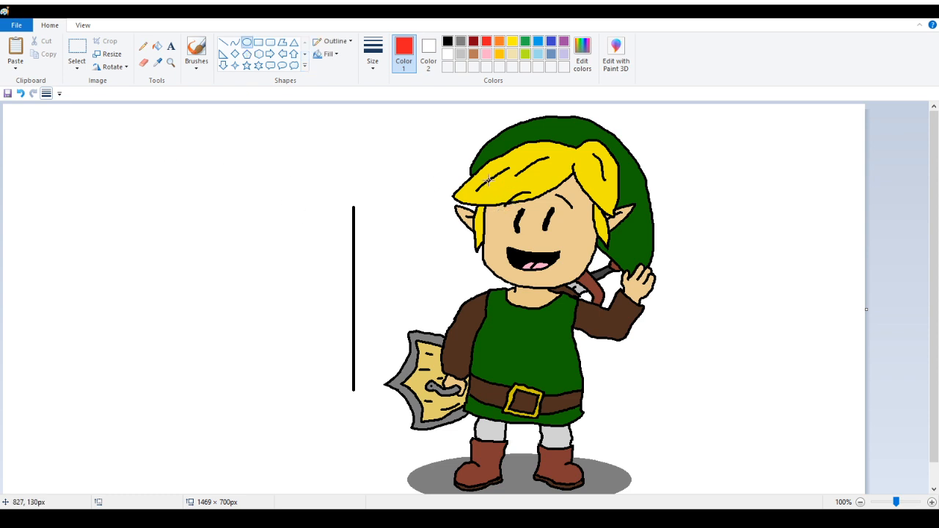
pyautogui.moveTo(488, 179); pyautogui.dragTo(600, 289)
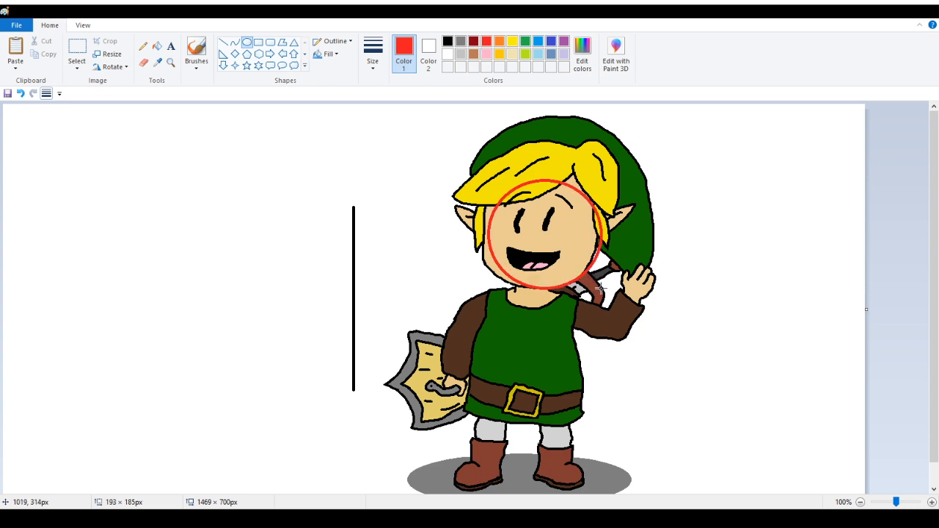
pyautogui.moveTo(572, 246); pyautogui.dragTo(208, 227)
pyautogui.scroll(-1, 242, 317)
pyautogui.scroll(1, 233, 334)
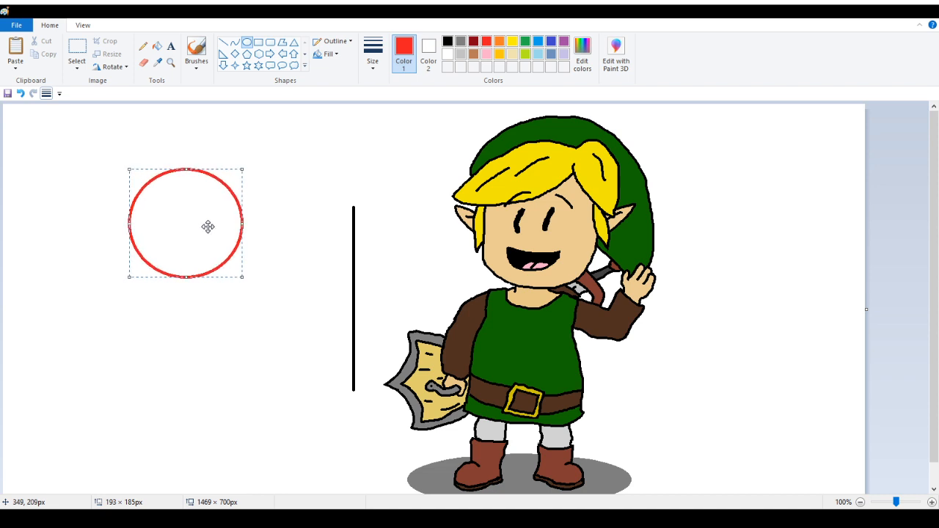
# Switch the colour to black and sketch two short pencil strokes near the character's shoulder, then undo them
pyautogui.click(143, 45)
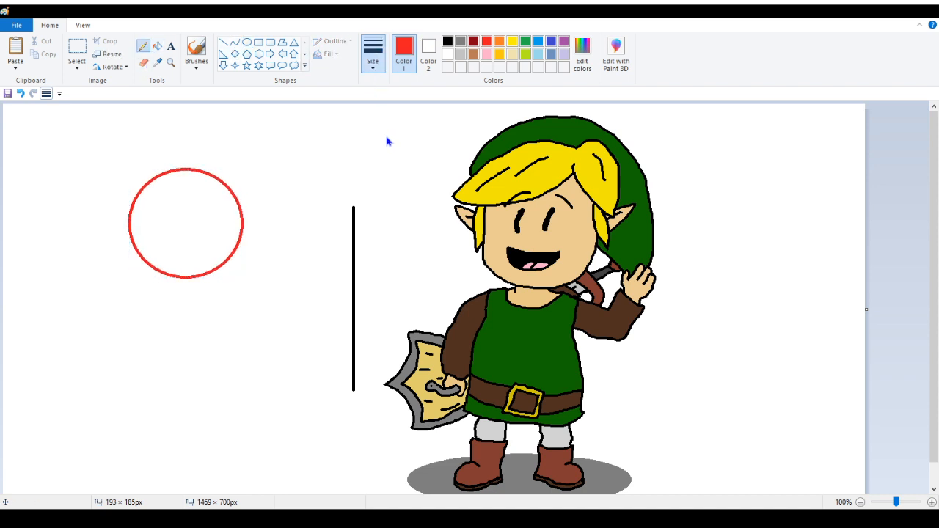
pyautogui.click(447, 40)
pyautogui.moveTo(469, 286); pyautogui.dragTo(449, 304)
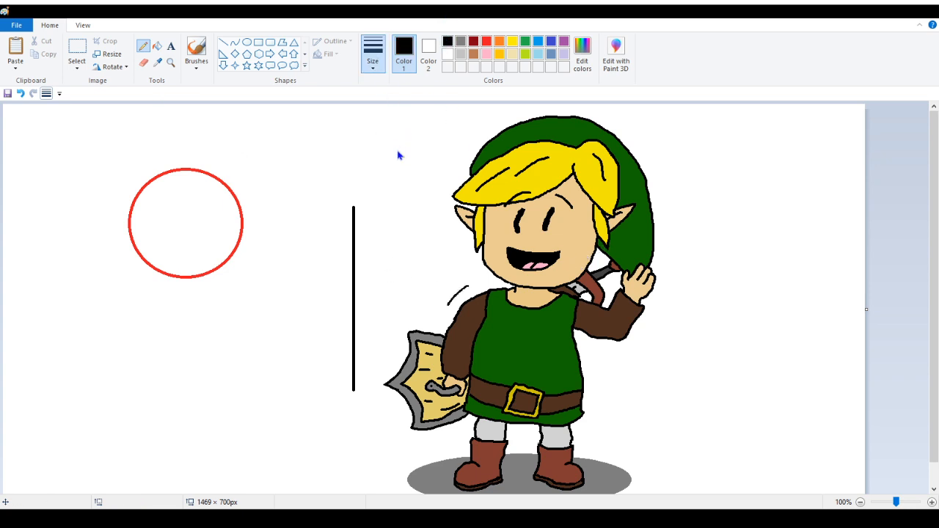
pyautogui.moveTo(481, 286); pyautogui.dragTo(468, 292)
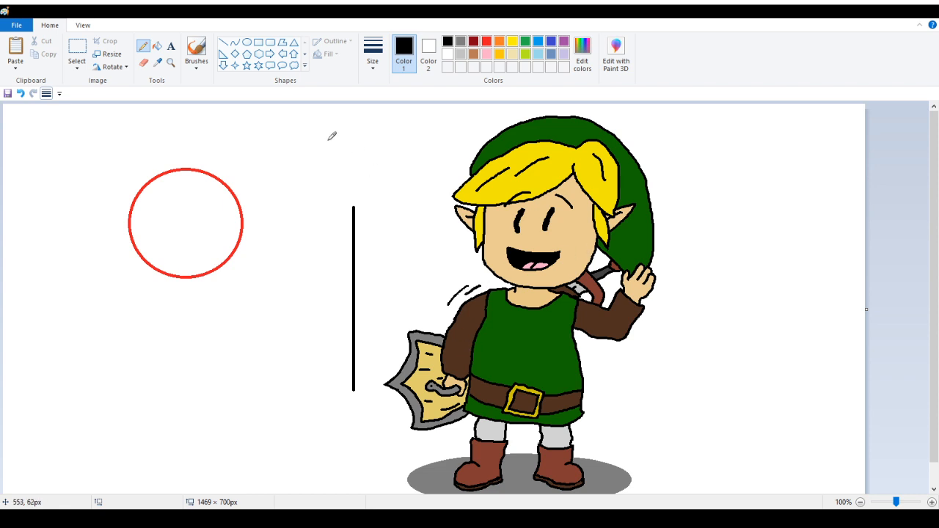
pyautogui.click(21, 93)
pyautogui.click(21, 93)
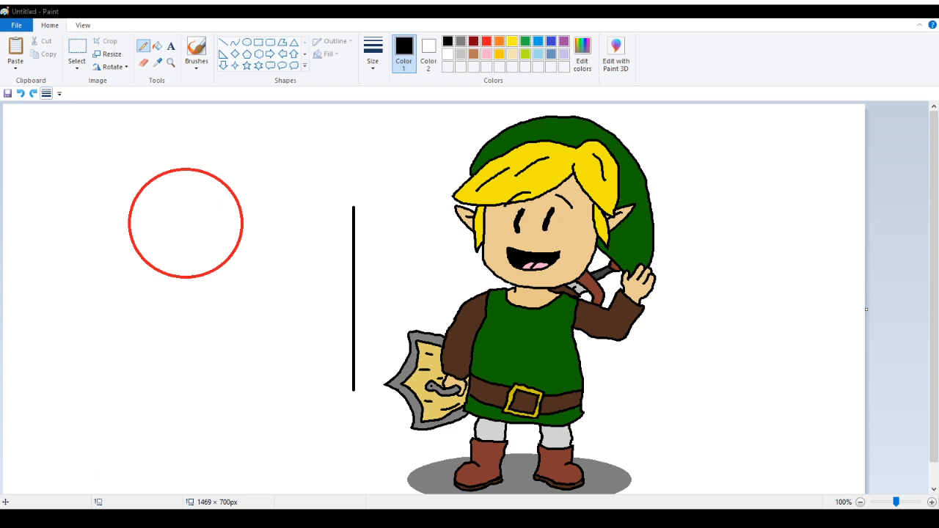
# Select the red circle and shift it slightly to the right
pyautogui.click(77, 53)
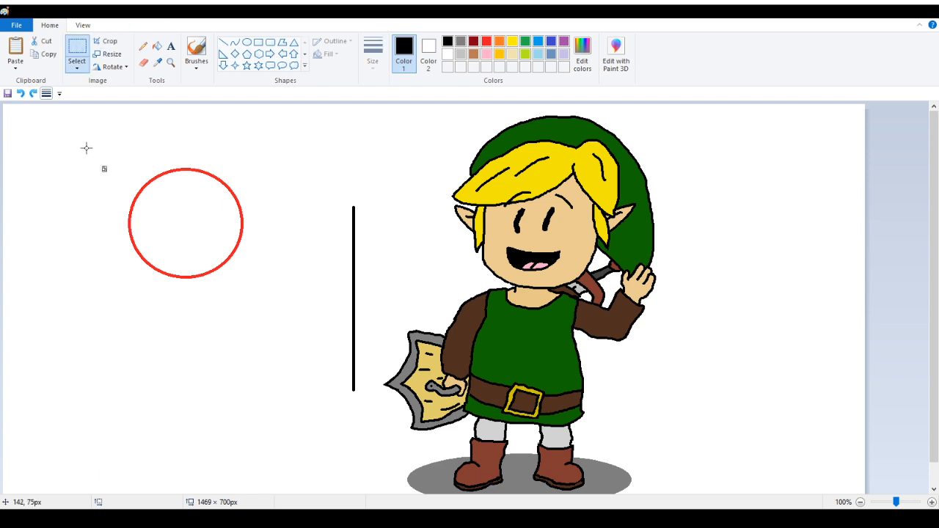
pyautogui.moveTo(86, 143); pyautogui.dragTo(277, 313)
pyautogui.moveTo(220, 262)
pyautogui.mouseDown()
pyautogui.moveTo(240, 245)
pyautogui.moveTo(235, 258)
pyautogui.mouseUp()
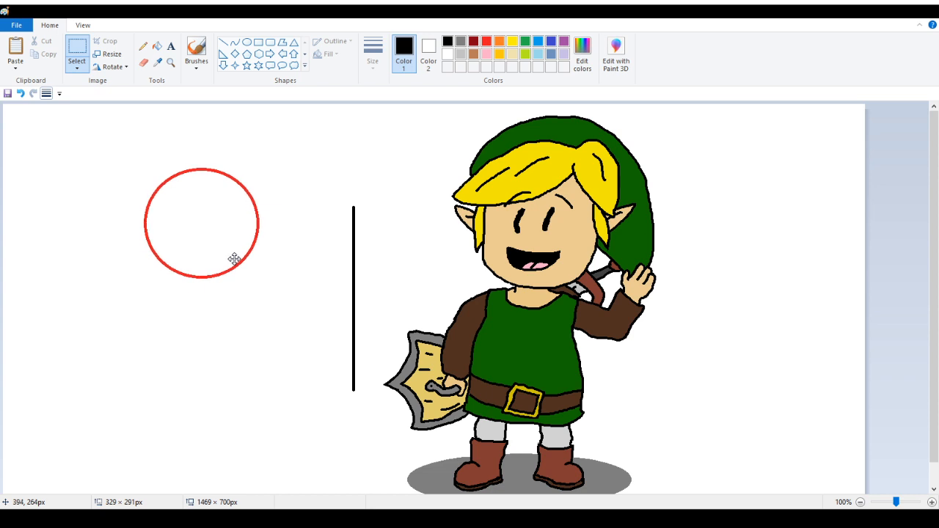
pyautogui.scroll(-1, 690, 306)
pyautogui.scroll(1, 257, 109)
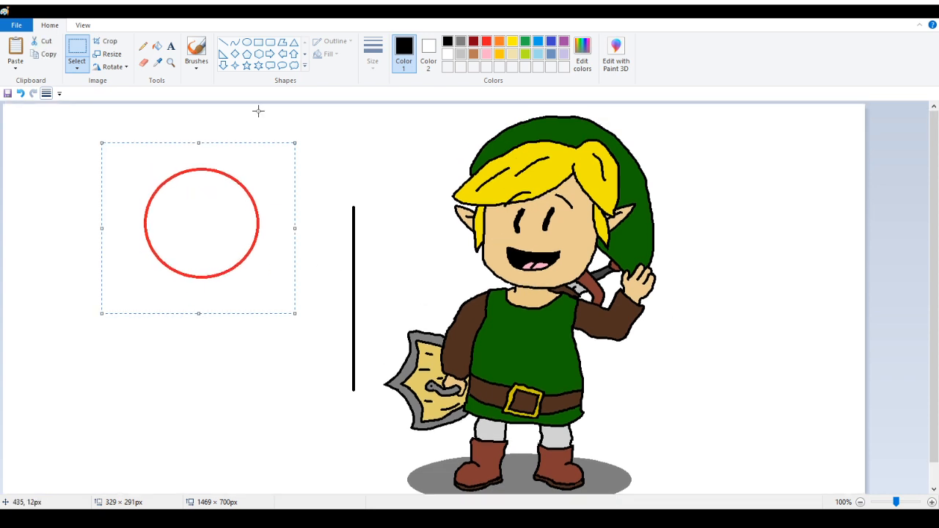
pyautogui.click(143, 46)
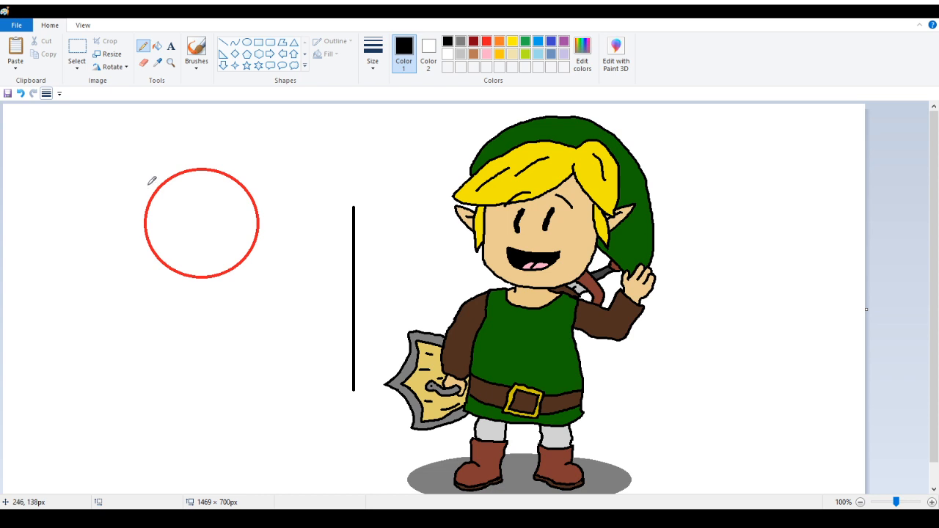
pyautogui.moveTo(152, 181); pyautogui.dragTo(132, 221)
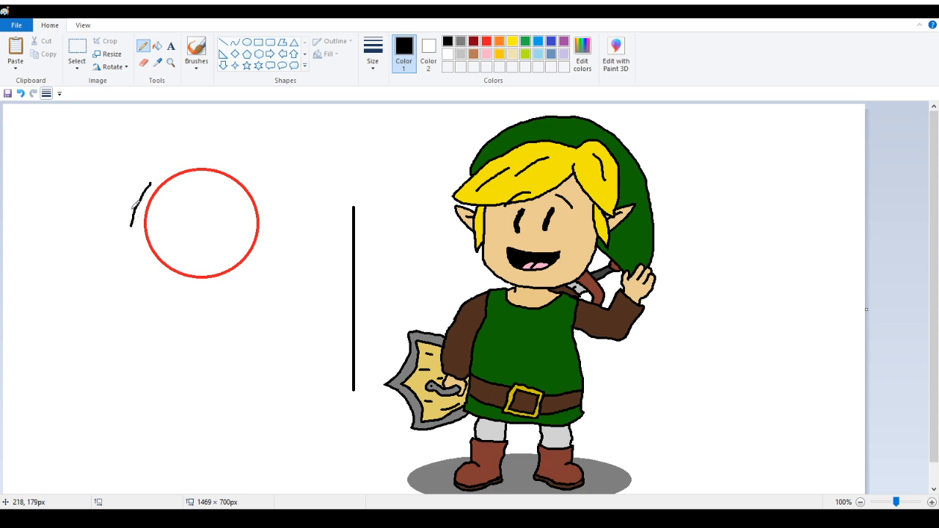
pyautogui.click(21, 93)
pyautogui.moveTo(151, 182); pyautogui.dragTo(135, 231)
pyautogui.click(21, 93)
# Pencil the left side and curved bottom of a head outline around the red circle
pyautogui.moveTo(155, 175); pyautogui.dragTo(139, 226)
pyautogui.moveTo(136, 229)
pyautogui.mouseDown()
pyautogui.moveTo(121, 261)
pyautogui.moveTo(133, 284)
pyautogui.moveTo(202, 302)
pyautogui.moveTo(301, 253)
pyautogui.moveTo(291, 232)
pyautogui.mouseUp()
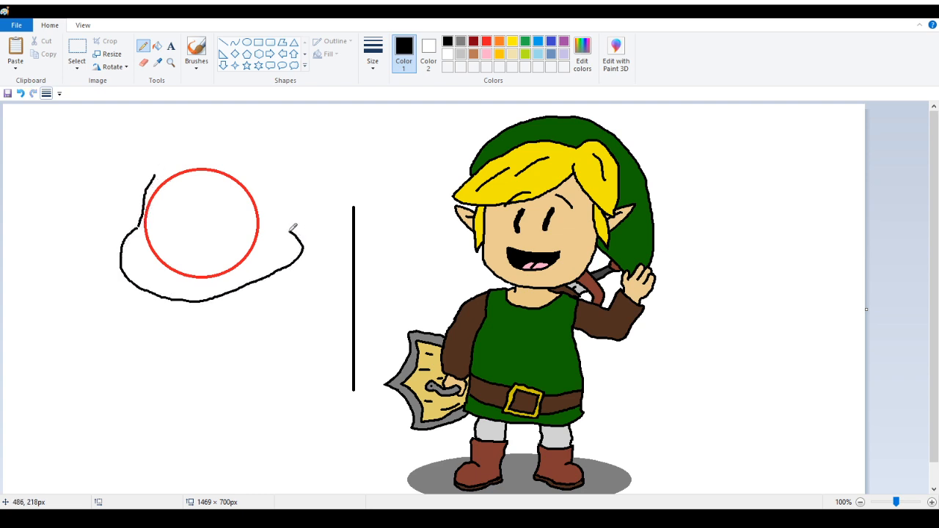
pyautogui.click(144, 63)
pyautogui.click(157, 46)
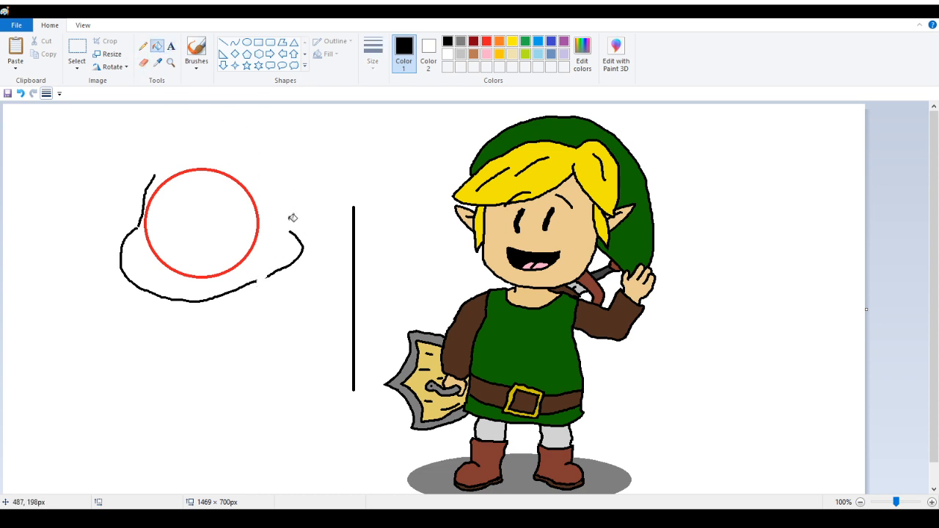
pyautogui.hotkey('ctrl', 'z')
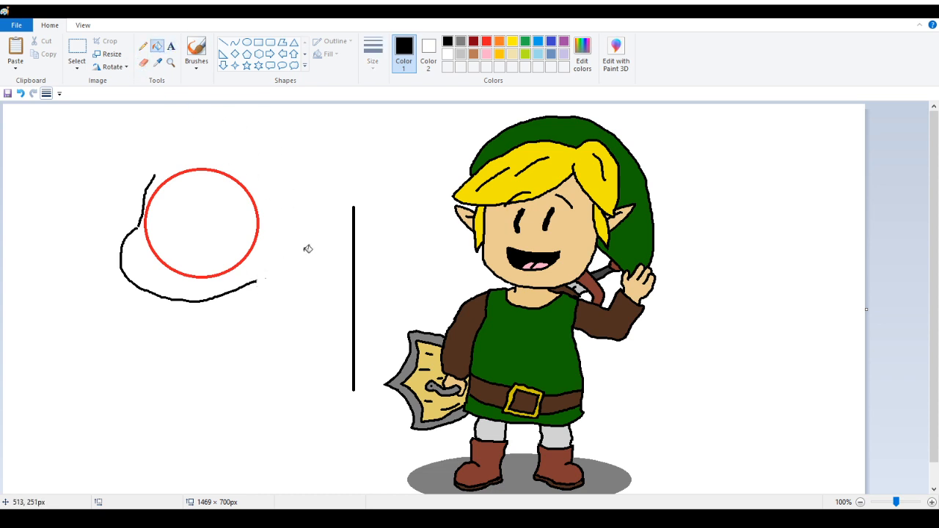
# Pencil the right side of the head outline beside the red circle
pyautogui.click(143, 46)
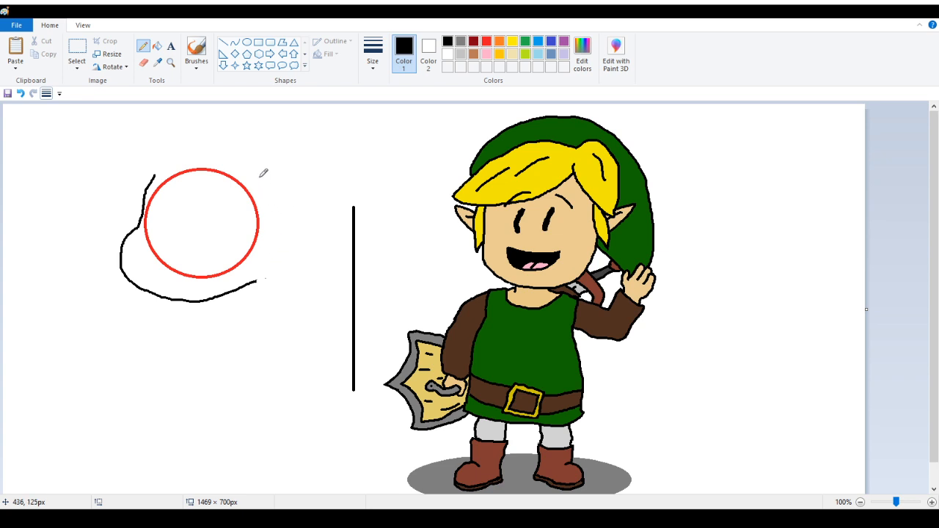
pyautogui.moveTo(257, 232)
pyautogui.mouseDown()
pyautogui.moveTo(267, 266)
pyautogui.moveTo(254, 285)
pyautogui.moveTo(268, 249)
pyautogui.moveTo(261, 219)
pyautogui.mouseUp()
pyautogui.click(19, 94)
pyautogui.moveTo(261, 182); pyautogui.dragTo(254, 235)
pyautogui.click(20, 94)
pyautogui.moveTo(263, 219); pyautogui.dragTo(253, 176)
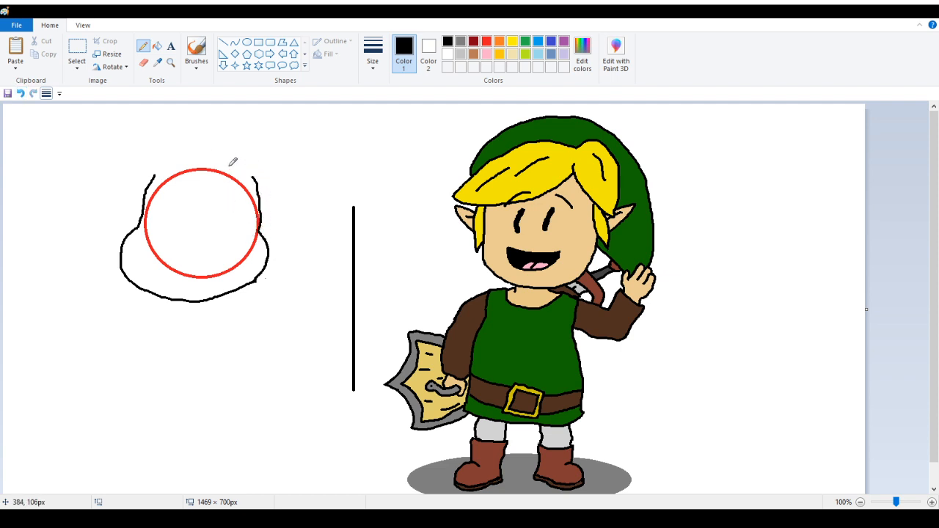
# Remove the red guide circle by filling it with white using the Fill tool
pyautogui.click(158, 47)
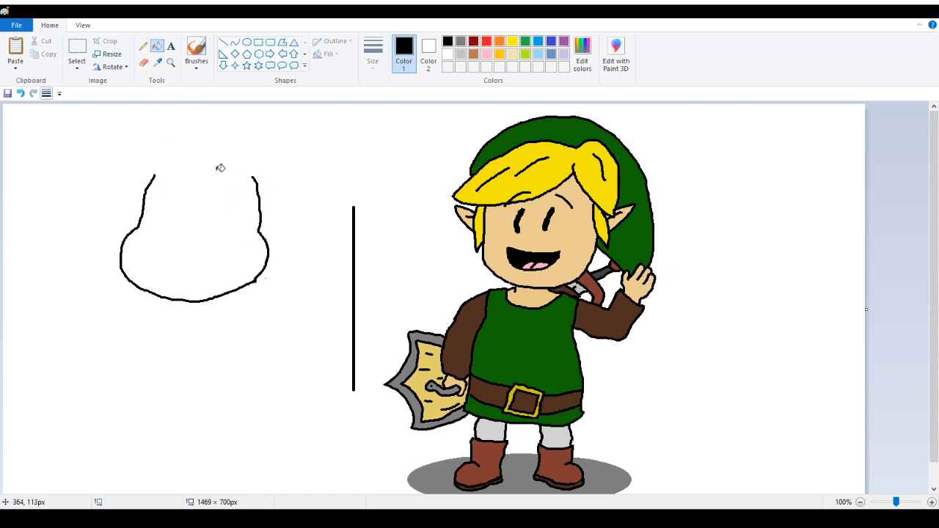
pyautogui.rightClick(219, 169)
# Zoom in and fix a kink in the head's right outline by erasing it and pencilling a smoother segment
pyautogui.click(170, 63)
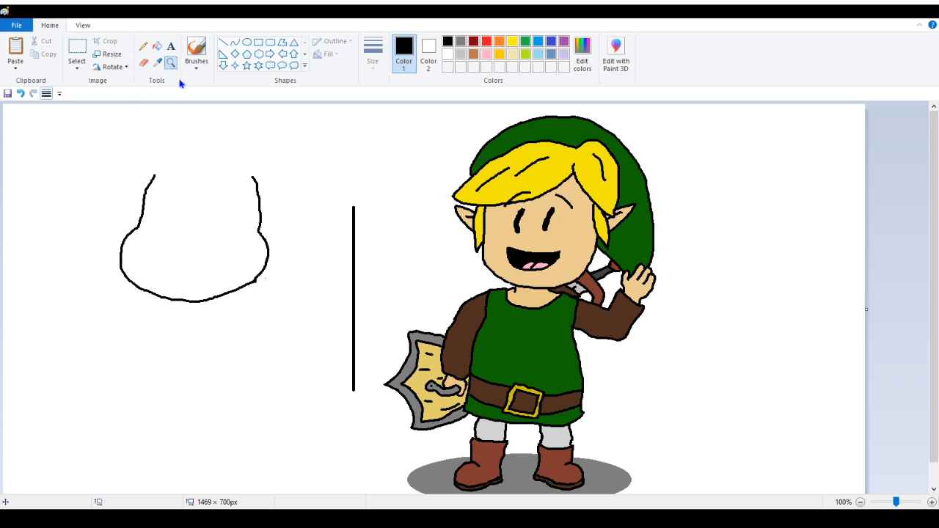
pyautogui.click(232, 231)
pyautogui.click(507, 345)
pyautogui.scroll(2, 294, 176)
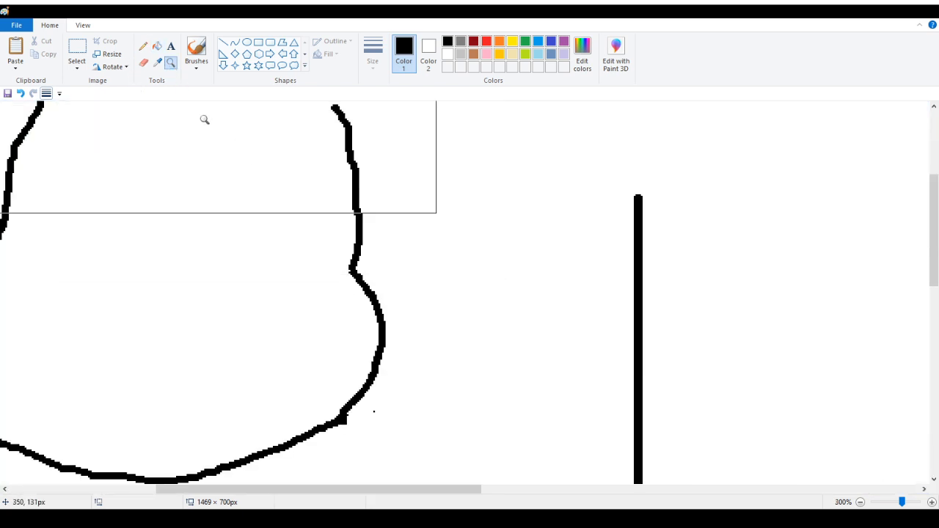
pyautogui.click(144, 62)
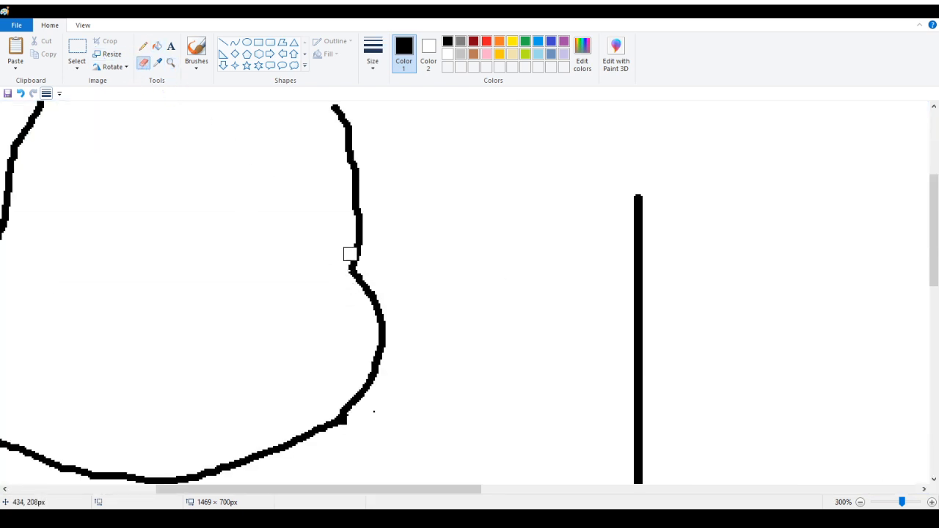
pyautogui.moveTo(351, 254); pyautogui.dragTo(356, 295)
pyautogui.click(143, 46)
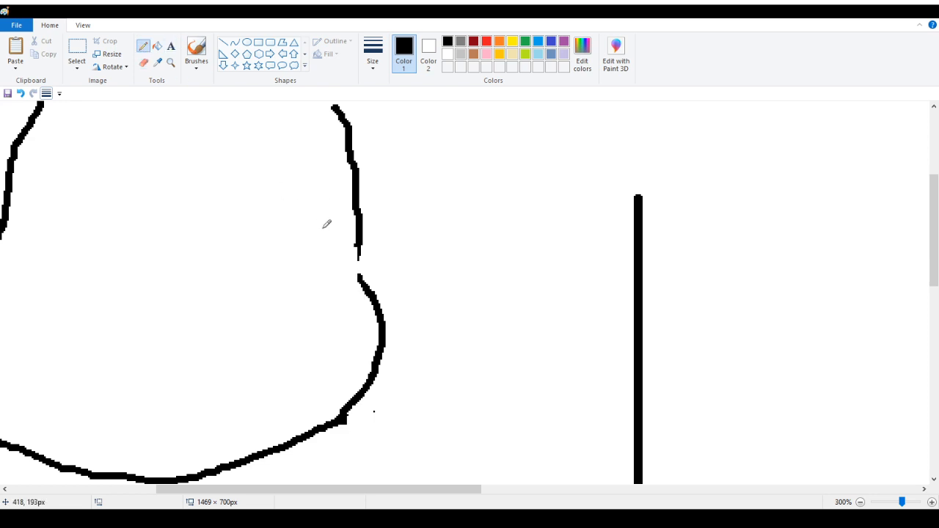
pyautogui.moveTo(357, 245)
pyautogui.mouseDown()
pyautogui.moveTo(361, 278)
pyautogui.moveTo(356, 271)
pyautogui.mouseUp()
# Pencil a collar curving around the base of the head
pyautogui.scroll(3, 367, 290)
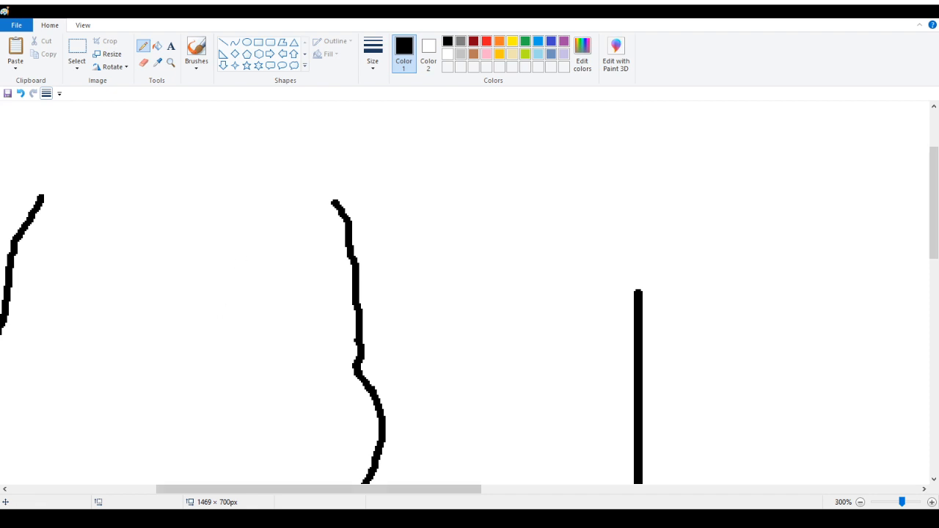
pyautogui.moveTo(301, 491); pyautogui.dragTo(197, 490)
pyautogui.click(170, 62)
pyautogui.rightClick(93, 193)
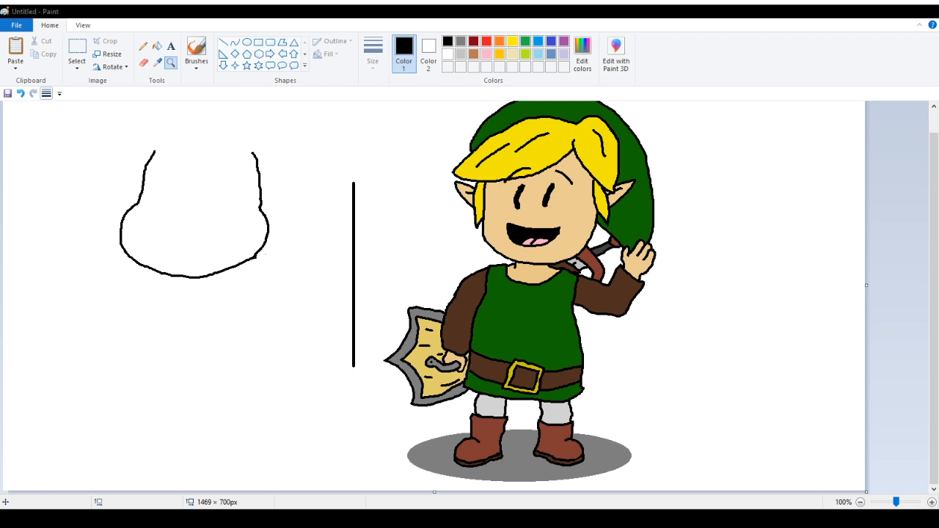
pyautogui.click(143, 46)
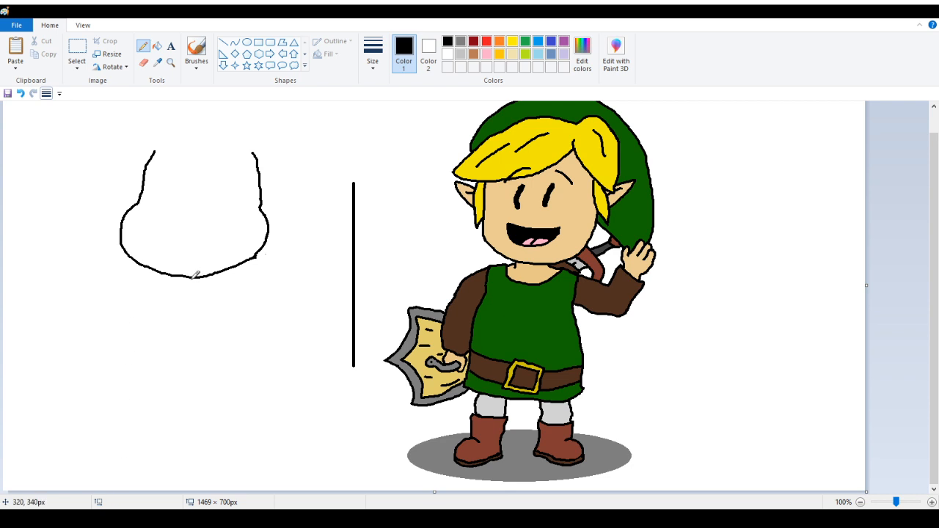
pyautogui.moveTo(193, 277)
pyautogui.mouseDown()
pyautogui.moveTo(163, 299)
pyautogui.moveTo(186, 275)
pyautogui.moveTo(139, 293)
pyautogui.mouseUp()
pyautogui.click(21, 96)
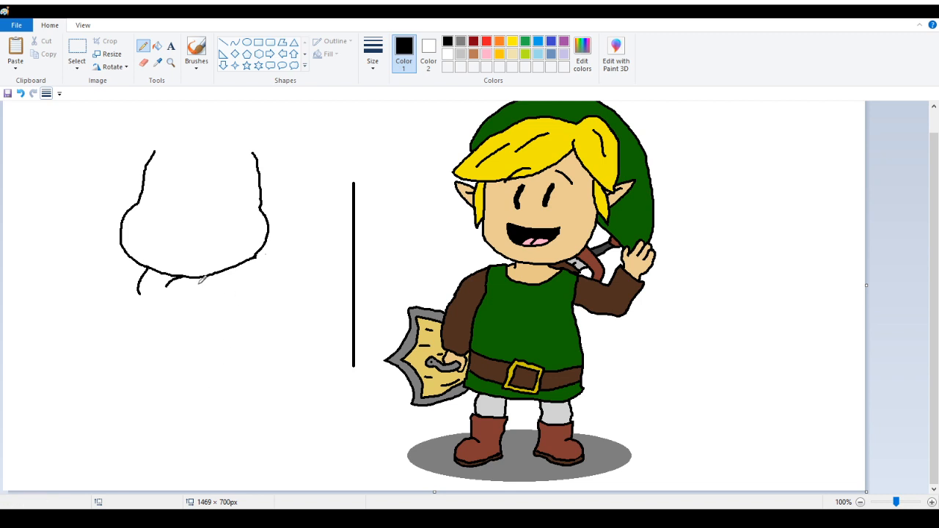
pyautogui.moveTo(191, 294); pyautogui.dragTo(229, 264)
pyautogui.moveTo(193, 292)
pyautogui.mouseDown()
pyautogui.moveTo(148, 298)
pyautogui.moveTo(170, 301)
pyautogui.moveTo(167, 314)
pyautogui.moveTo(155, 308)
pyautogui.mouseUp()
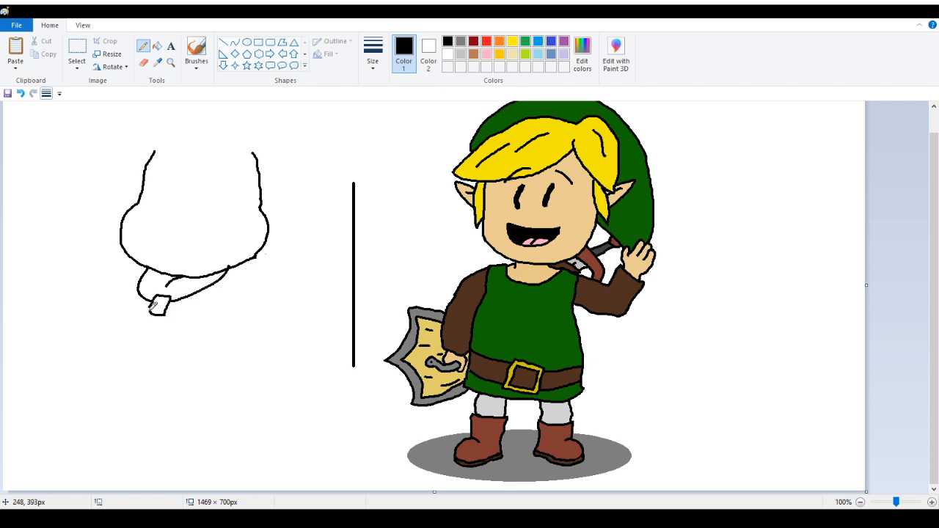
# Undo the last stroke and pencil a small pointed knot hanging below the collar
pyautogui.hotkey('ctrl', 'z')
pyautogui.moveTo(152, 303)
pyautogui.mouseDown()
pyautogui.moveTo(166, 306)
pyautogui.moveTo(144, 314)
pyautogui.moveTo(165, 332)
pyautogui.moveTo(176, 313)
pyautogui.moveTo(171, 303)
pyautogui.mouseUp()
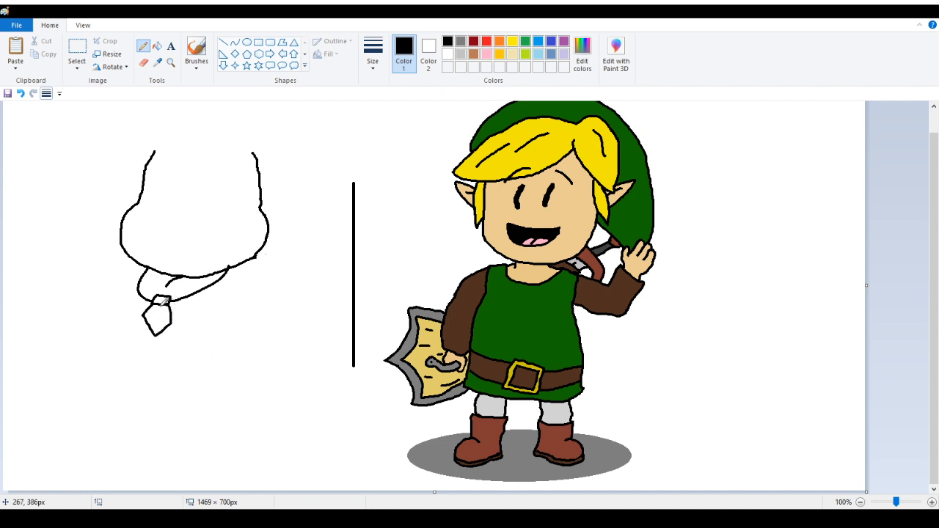
pyautogui.moveTo(164, 302)
pyautogui.mouseDown()
pyautogui.moveTo(149, 315)
pyautogui.moveTo(164, 301)
pyautogui.mouseUp()
# Pencil the right shoulder curve beside the collar, erasing and redrawing its tip
pyautogui.moveTo(257, 254)
pyautogui.mouseDown()
pyautogui.moveTo(288, 278)
pyautogui.moveTo(255, 293)
pyautogui.moveTo(248, 309)
pyautogui.moveTo(258, 321)
pyautogui.mouseUp()
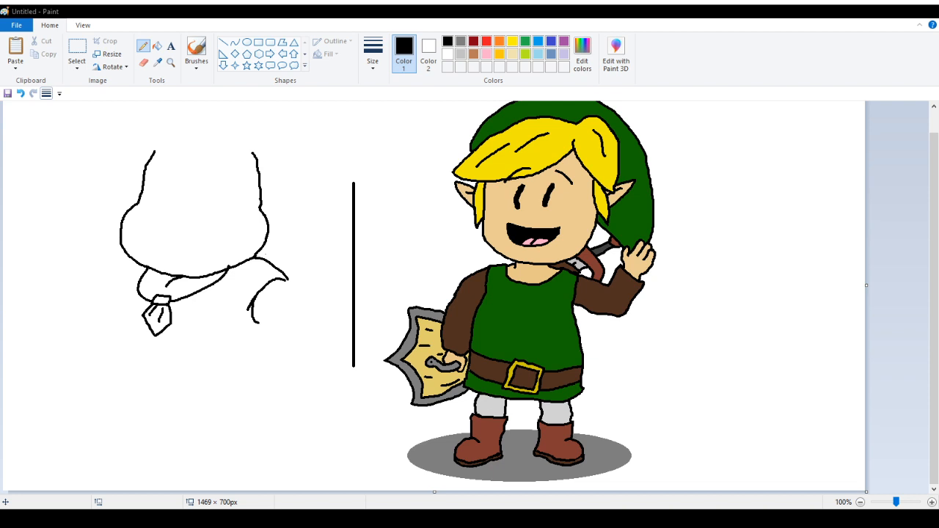
pyautogui.click(143, 63)
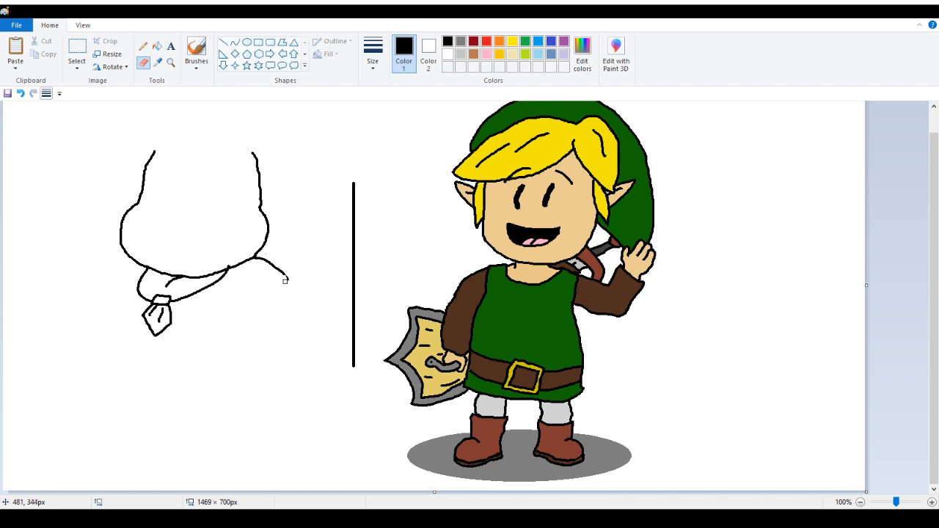
pyautogui.click(143, 45)
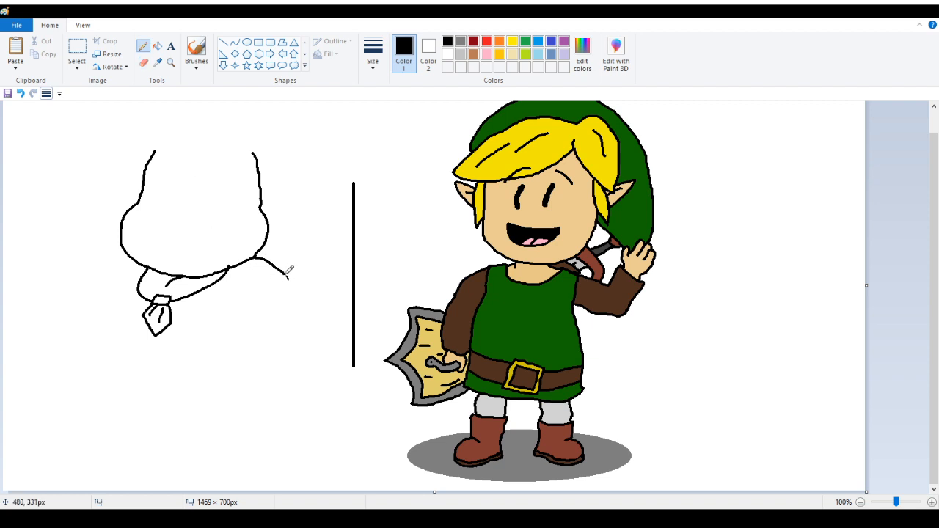
pyautogui.moveTo(286, 276)
pyautogui.mouseDown()
pyautogui.moveTo(294, 292)
pyautogui.moveTo(269, 295)
pyautogui.moveTo(294, 290)
pyautogui.mouseUp()
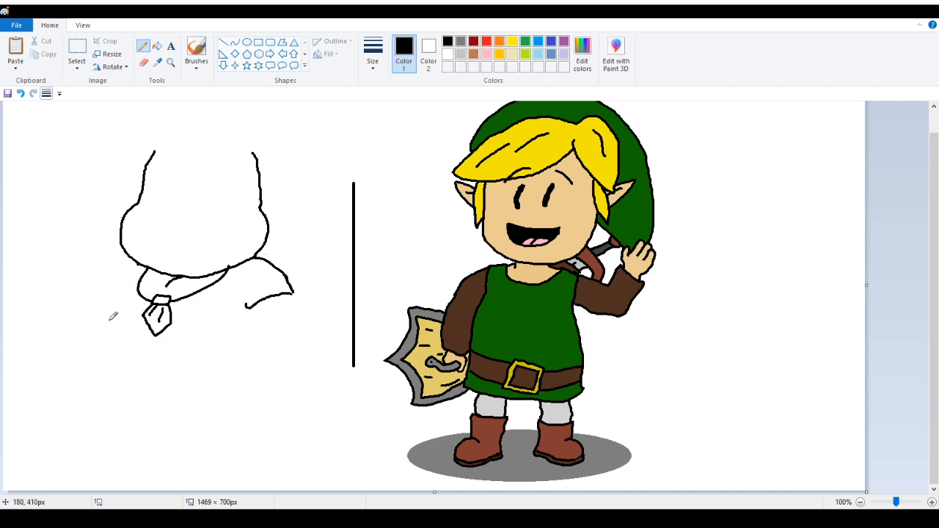
pyautogui.moveTo(109, 320)
pyautogui.mouseDown()
pyautogui.moveTo(92, 367)
pyautogui.moveTo(110, 389)
pyautogui.moveTo(144, 412)
pyautogui.moveTo(173, 415)
pyautogui.mouseUp()
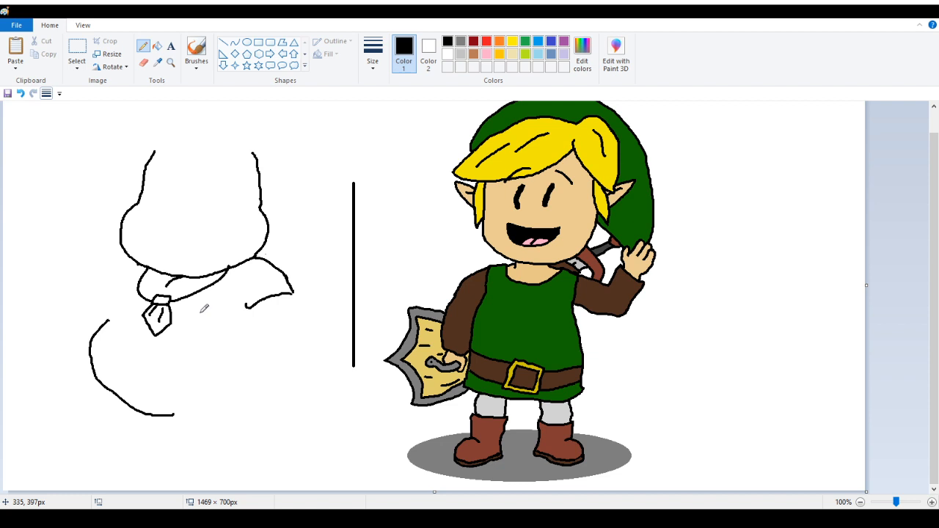
pyautogui.click(20, 94)
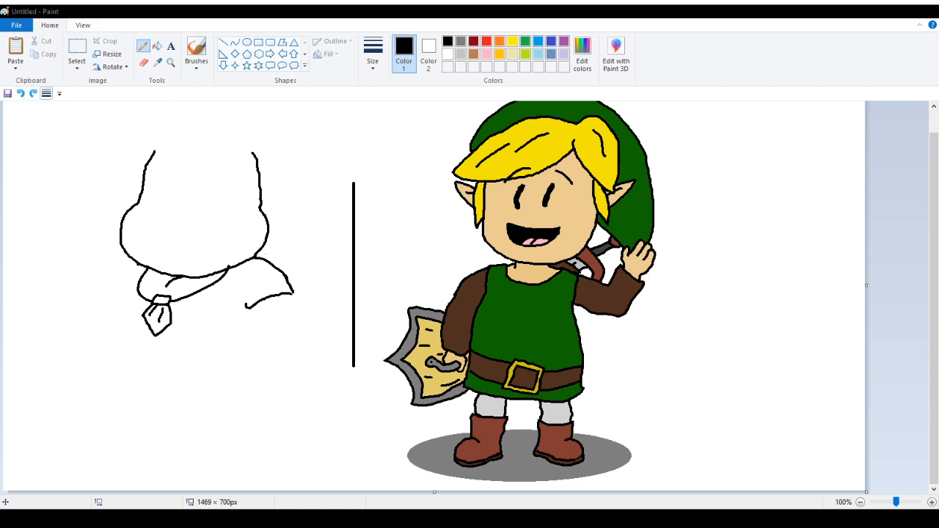
pyautogui.moveTo(98, 327)
pyautogui.mouseDown()
pyautogui.moveTo(81, 358)
pyautogui.moveTo(122, 396)
pyautogui.mouseUp()
pyautogui.click(20, 94)
pyautogui.moveTo(95, 321)
pyautogui.mouseDown()
pyautogui.moveTo(96, 378)
pyautogui.moveTo(123, 398)
pyautogui.moveTo(176, 402)
pyautogui.moveTo(242, 380)
pyautogui.moveTo(268, 356)
pyautogui.moveTo(265, 328)
pyautogui.mouseUp()
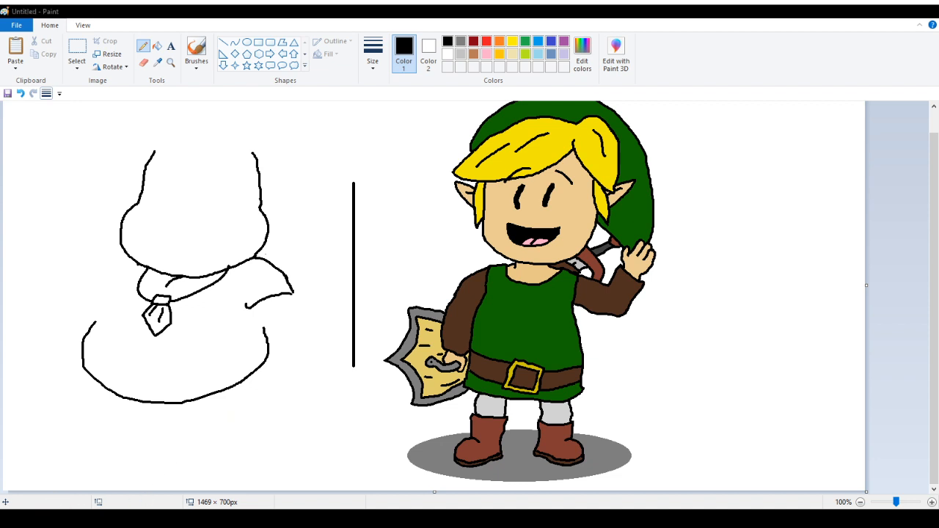
pyautogui.click(21, 93)
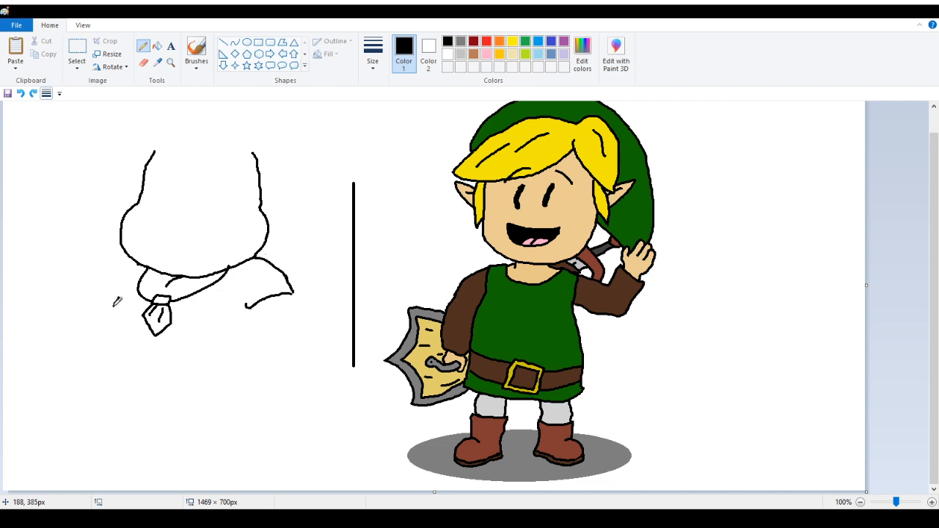
pyautogui.moveTo(119, 297)
pyautogui.mouseDown()
pyautogui.moveTo(95, 333)
pyautogui.moveTo(117, 378)
pyautogui.mouseUp()
pyautogui.click(21, 93)
# Pencil the torso's left side, the belly line and the lower body line below the collar
pyautogui.moveTo(108, 304)
pyautogui.mouseDown()
pyautogui.moveTo(102, 321)
pyautogui.moveTo(116, 367)
pyautogui.moveTo(168, 375)
pyautogui.moveTo(215, 359)
pyautogui.moveTo(250, 328)
pyautogui.moveTo(248, 312)
pyautogui.mouseUp()
pyautogui.moveTo(101, 361)
pyautogui.mouseDown()
pyautogui.moveTo(122, 403)
pyautogui.moveTo(109, 446)
pyautogui.moveTo(151, 443)
pyautogui.mouseUp()
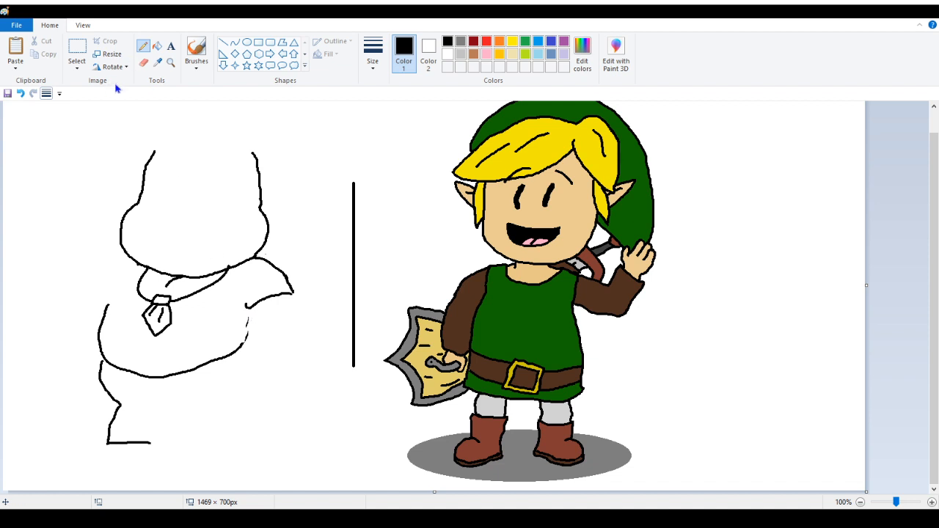
pyautogui.click(145, 64)
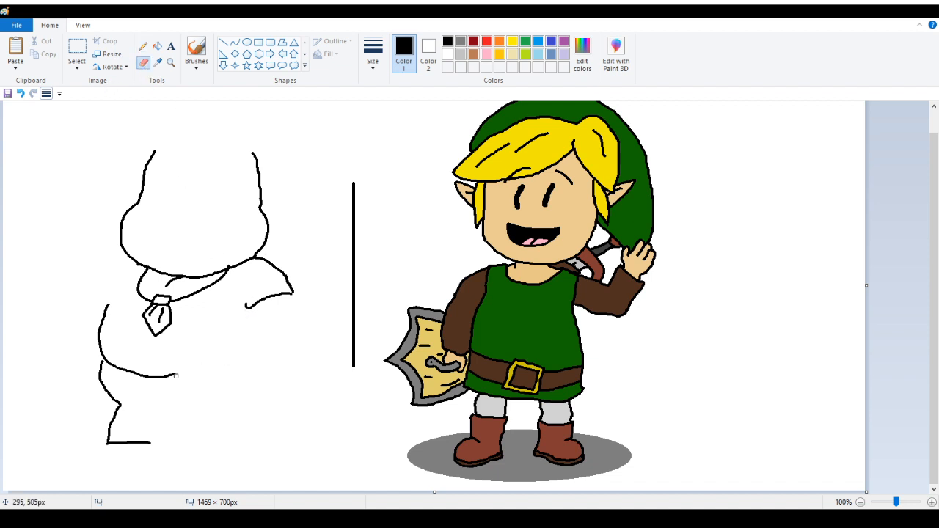
pyautogui.click(143, 45)
pyautogui.moveTo(167, 375); pyautogui.dragTo(228, 360)
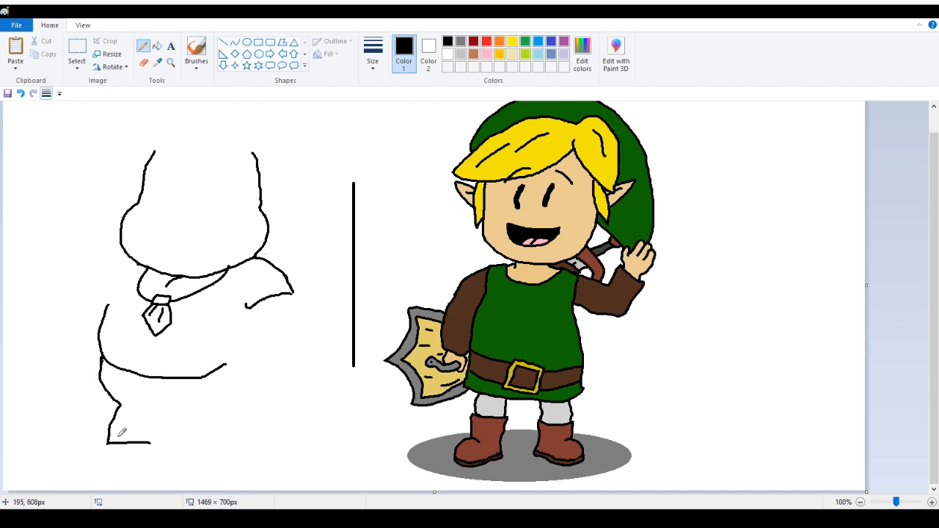
# Redraw the top outline of the head beneath the hat's tuft
pyautogui.scroll(1, 110, 418)
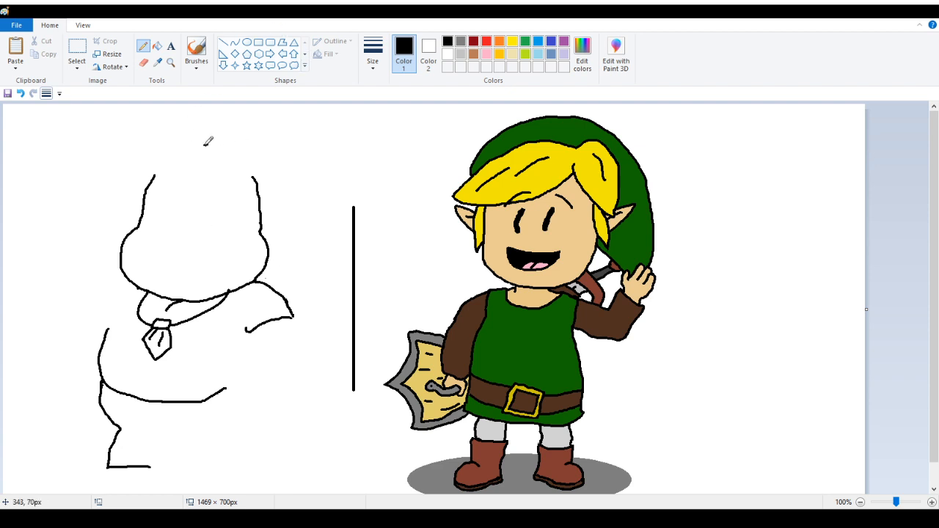
pyautogui.moveTo(209, 145)
pyautogui.mouseDown()
pyautogui.moveTo(155, 123)
pyautogui.moveTo(161, 151)
pyautogui.moveTo(146, 165)
pyautogui.moveTo(137, 140)
pyautogui.moveTo(165, 150)
pyautogui.moveTo(144, 159)
pyautogui.moveTo(159, 167)
pyautogui.moveTo(190, 162)
pyautogui.moveTo(155, 176)
pyautogui.moveTo(149, 166)
pyautogui.moveTo(155, 175)
pyautogui.moveTo(232, 171)
pyautogui.moveTo(277, 200)
pyautogui.mouseUp()
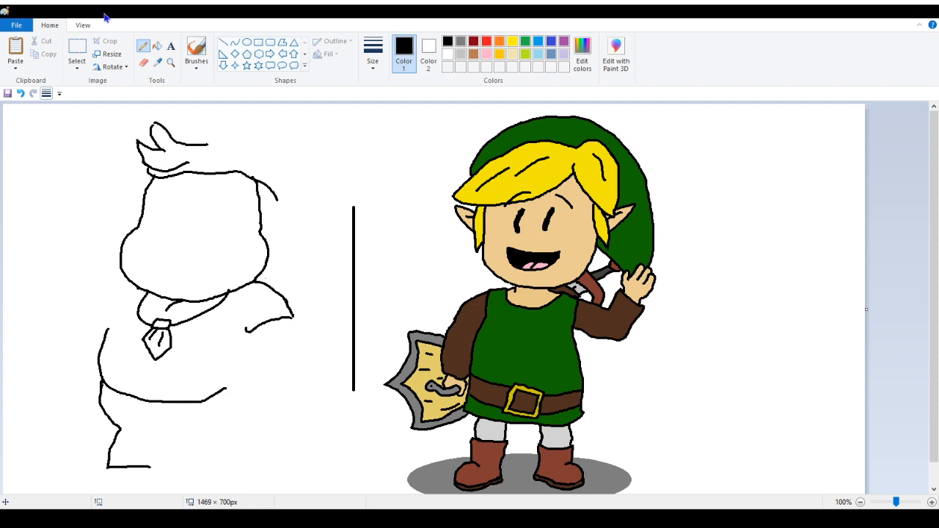
pyautogui.click(21, 94)
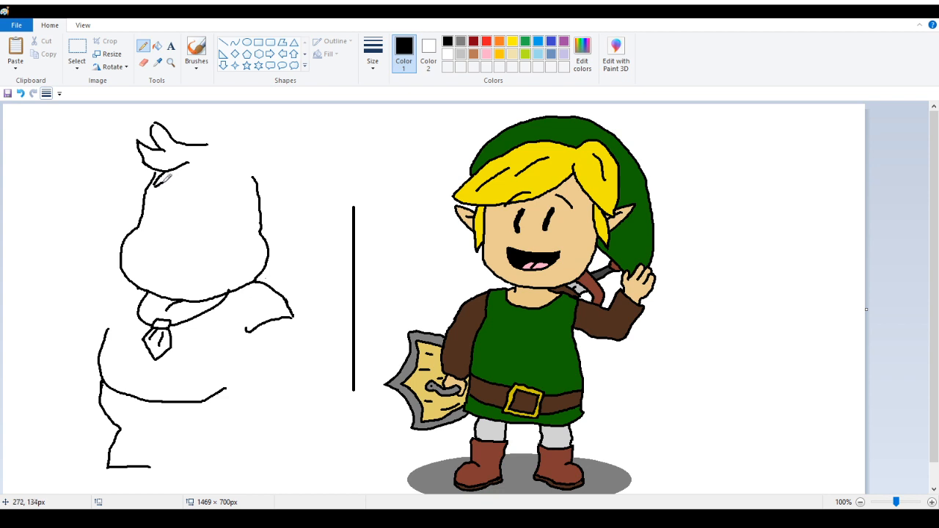
pyautogui.moveTo(157, 184)
pyautogui.mouseDown()
pyautogui.moveTo(256, 174)
pyautogui.moveTo(277, 188)
pyautogui.moveTo(257, 170)
pyautogui.mouseUp()
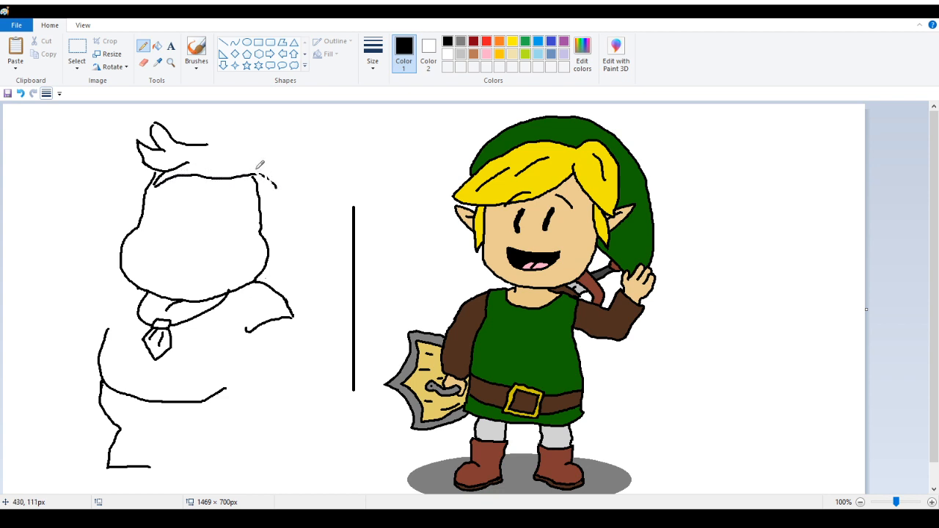
# Pencil the hair outline curving from the top of the head down its right side
pyautogui.click(143, 64)
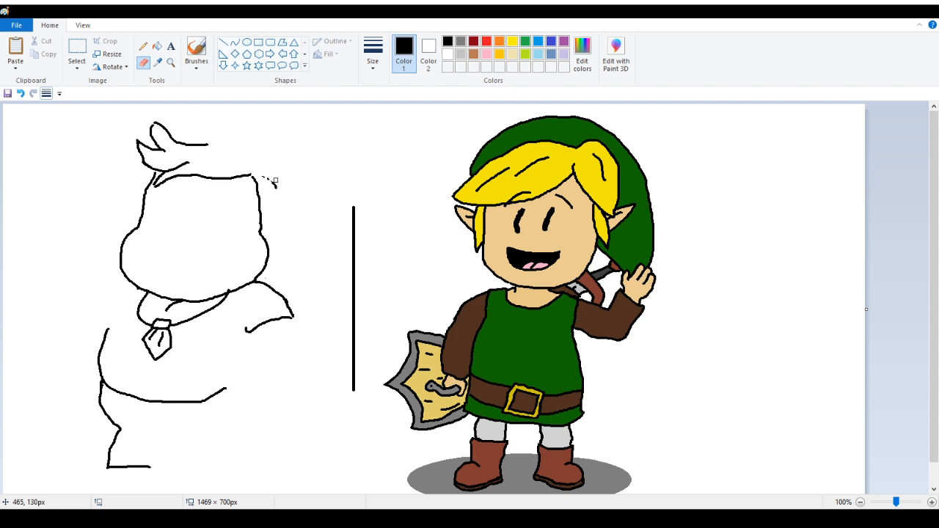
pyautogui.click(143, 45)
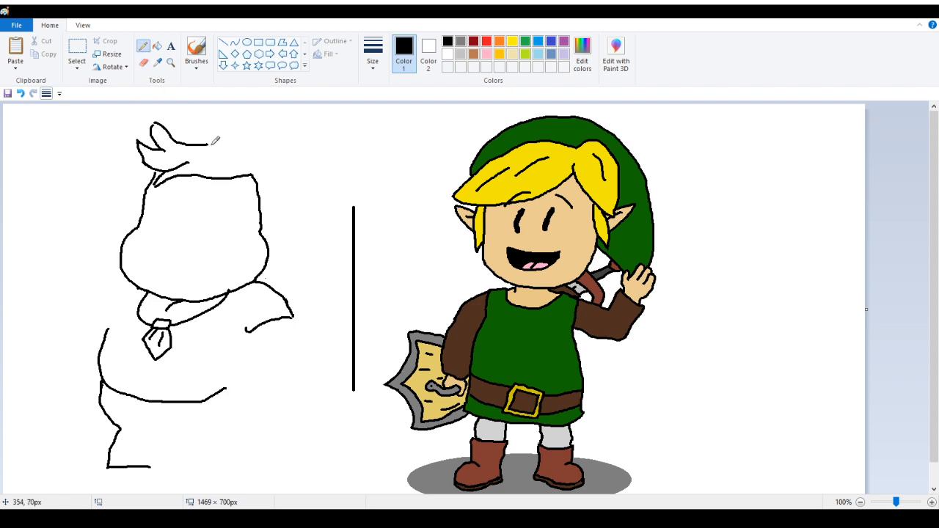
pyautogui.moveTo(212, 140)
pyautogui.mouseDown()
pyautogui.moveTo(255, 141)
pyautogui.moveTo(280, 163)
pyautogui.moveTo(279, 205)
pyautogui.moveTo(258, 234)
pyautogui.mouseUp()
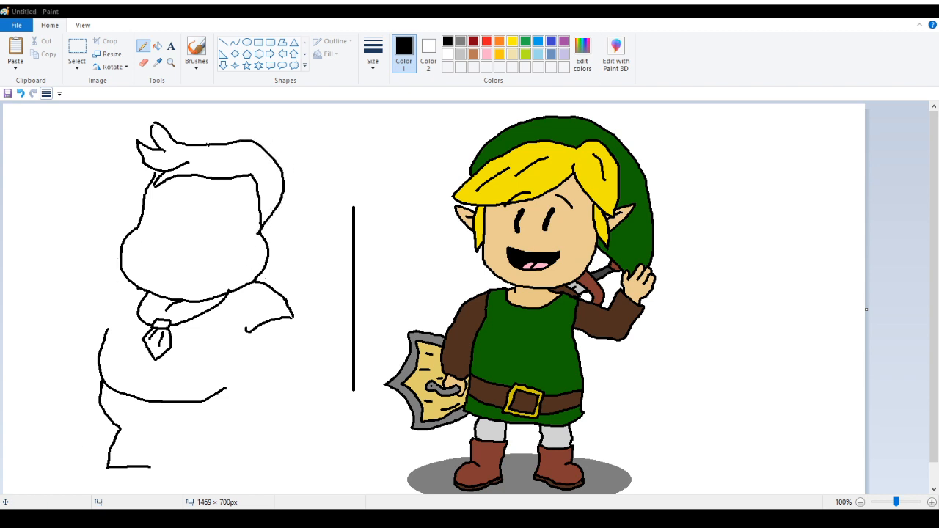
# Touch up the hair's right edge and pencil an ear outline inside it, then zoom in on it
pyautogui.click(144, 62)
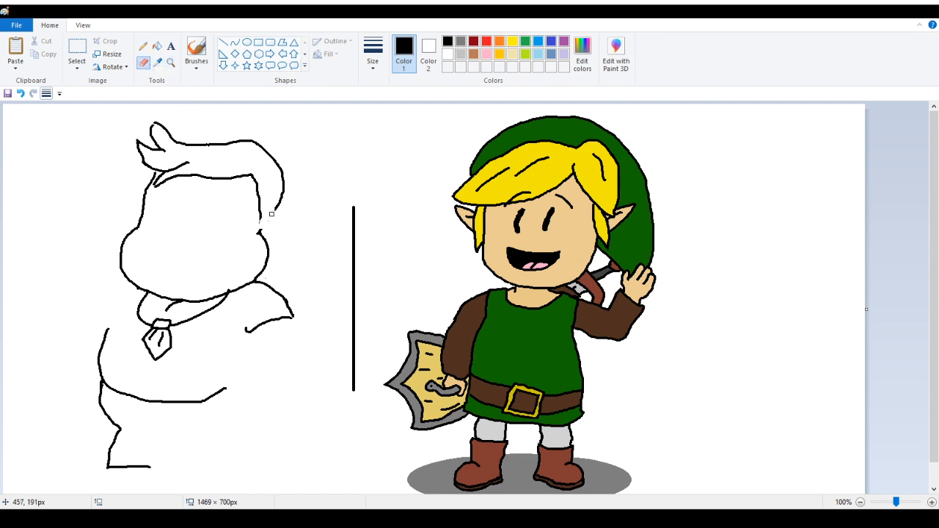
pyautogui.moveTo(272, 214); pyautogui.dragTo(282, 190)
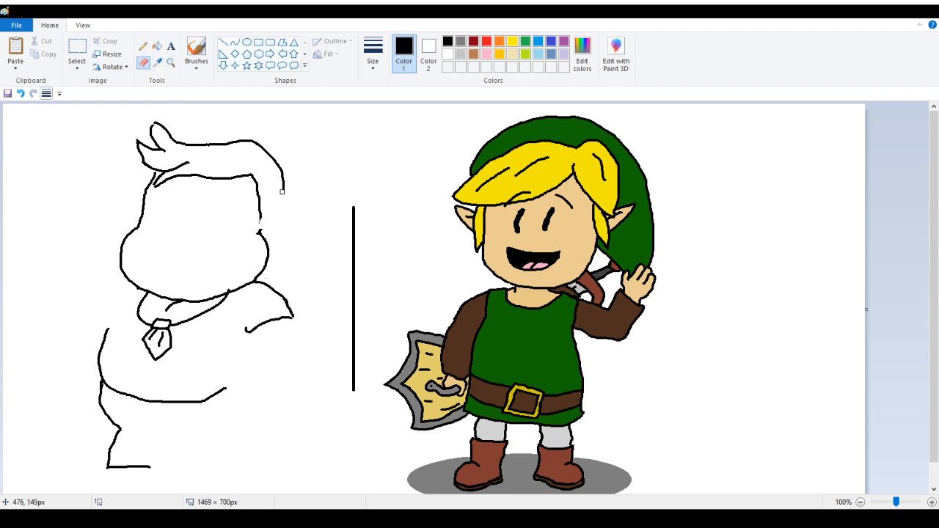
pyautogui.click(21, 94)
pyautogui.click(143, 46)
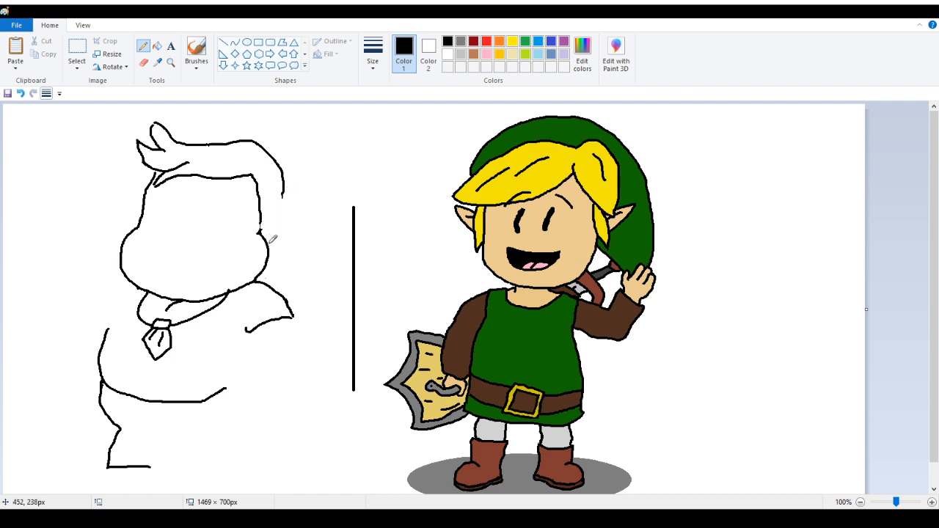
pyautogui.moveTo(271, 239)
pyautogui.mouseDown()
pyautogui.moveTo(293, 190)
pyautogui.moveTo(287, 165)
pyautogui.mouseUp()
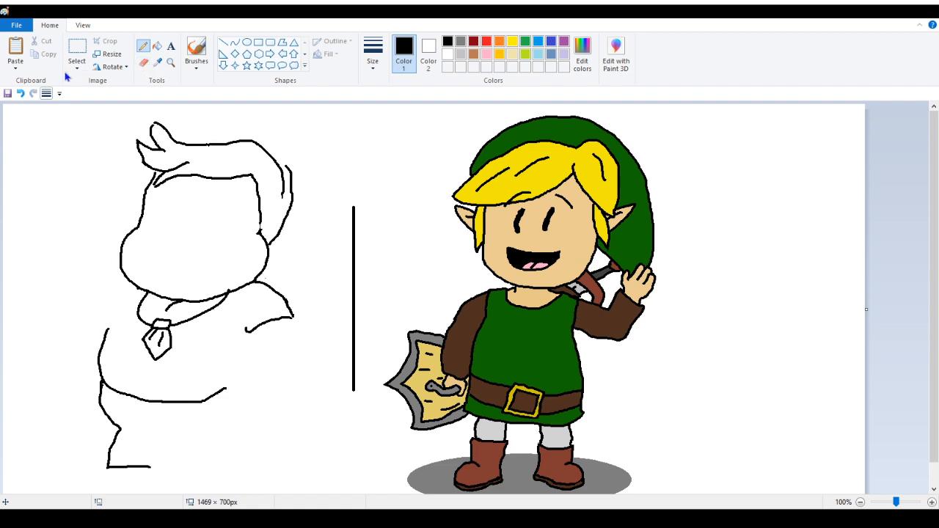
pyautogui.click(21, 93)
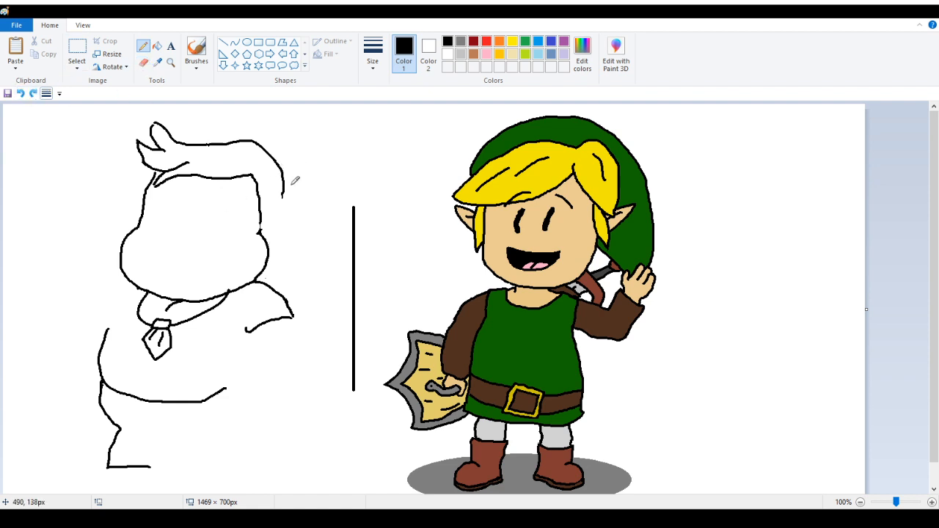
pyautogui.moveTo(284, 191)
pyautogui.mouseDown()
pyautogui.moveTo(284, 230)
pyautogui.moveTo(270, 248)
pyautogui.mouseUp()
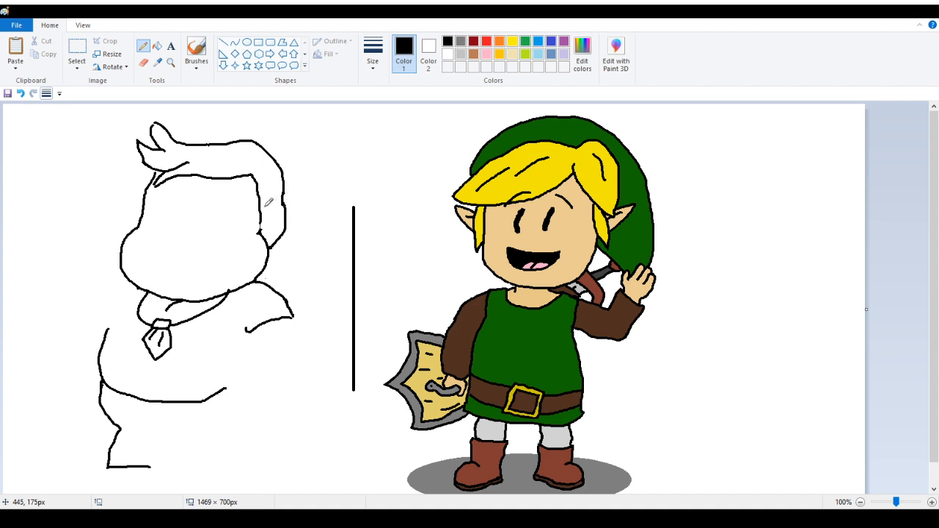
pyautogui.moveTo(264, 206)
pyautogui.mouseDown()
pyautogui.moveTo(279, 223)
pyautogui.moveTo(272, 233)
pyautogui.mouseUp()
pyautogui.click(171, 63)
pyautogui.click(282, 228)
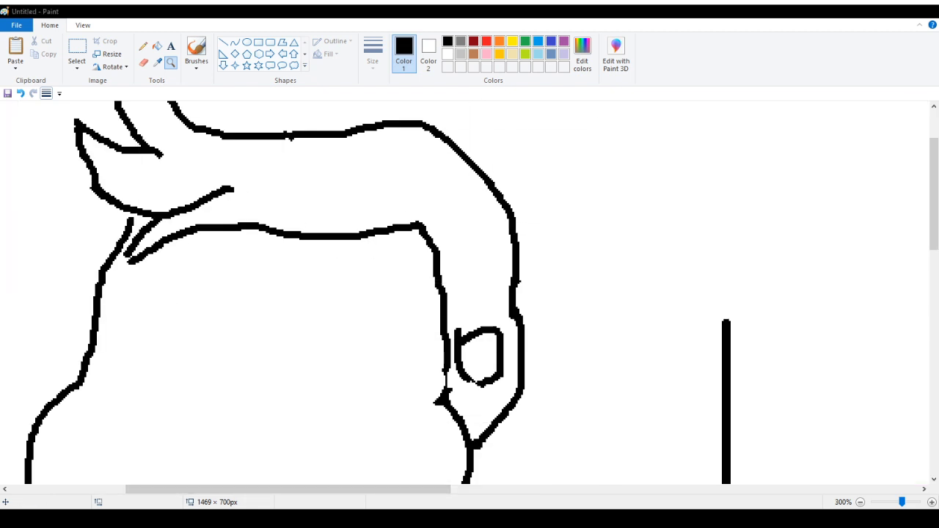
# Erase the old ear and stray marks, and redraw the hair's right edge as one continuous line
pyautogui.click(145, 63)
pyautogui.moveTo(445, 361)
pyautogui.mouseDown()
pyautogui.moveTo(463, 386)
pyautogui.moveTo(468, 373)
pyautogui.moveTo(482, 379)
pyautogui.moveTo(489, 330)
pyautogui.moveTo(497, 393)
pyautogui.moveTo(510, 292)
pyautogui.moveTo(509, 367)
pyautogui.moveTo(478, 397)
pyautogui.moveTo(473, 339)
pyautogui.moveTo(457, 330)
pyautogui.moveTo(459, 399)
pyautogui.moveTo(449, 395)
pyautogui.moveTo(471, 437)
pyautogui.moveTo(482, 438)
pyautogui.moveTo(453, 384)
pyautogui.moveTo(443, 324)
pyautogui.moveTo(443, 405)
pyautogui.moveTo(433, 384)
pyautogui.mouseUp()
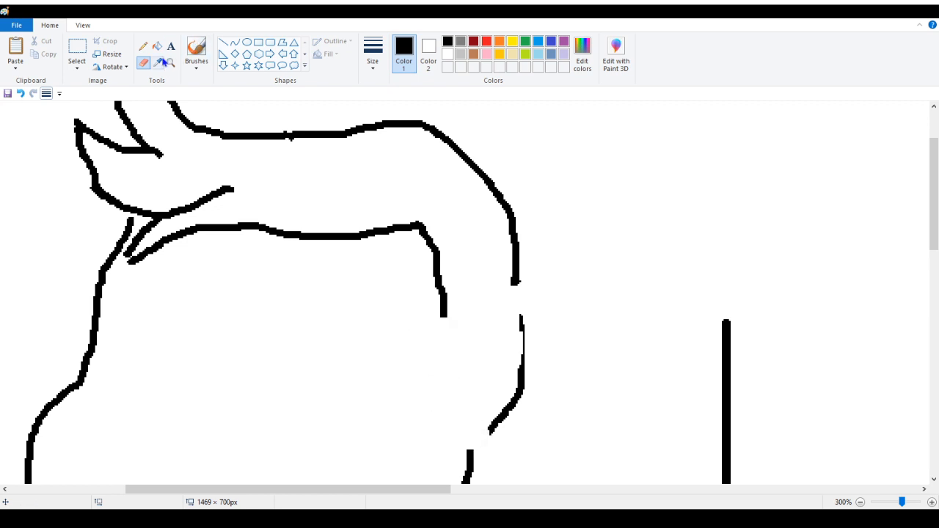
pyautogui.click(143, 46)
pyautogui.moveTo(444, 314)
pyautogui.mouseDown()
pyautogui.moveTo(397, 411)
pyautogui.moveTo(417, 394)
pyautogui.moveTo(405, 412)
pyautogui.moveTo(471, 441)
pyautogui.moveTo(504, 369)
pyautogui.moveTo(512, 278)
pyautogui.mouseUp()
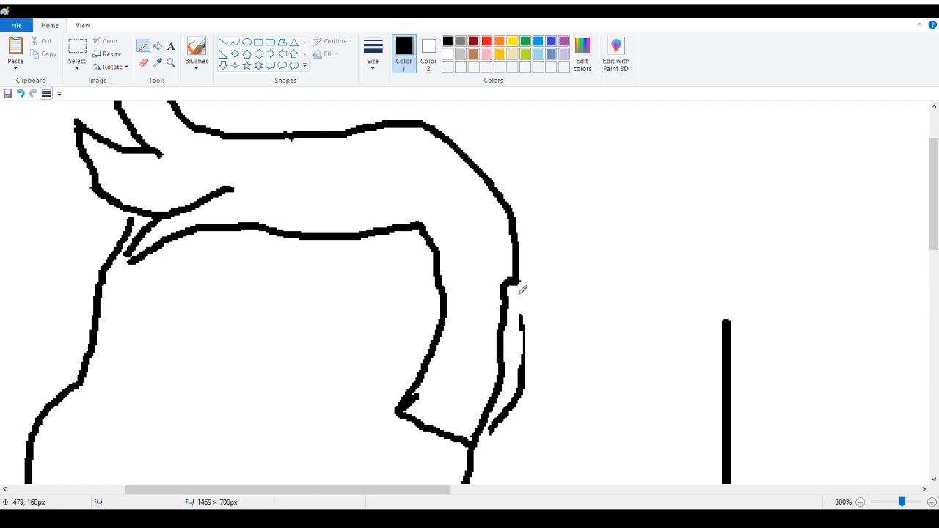
pyautogui.click(143, 63)
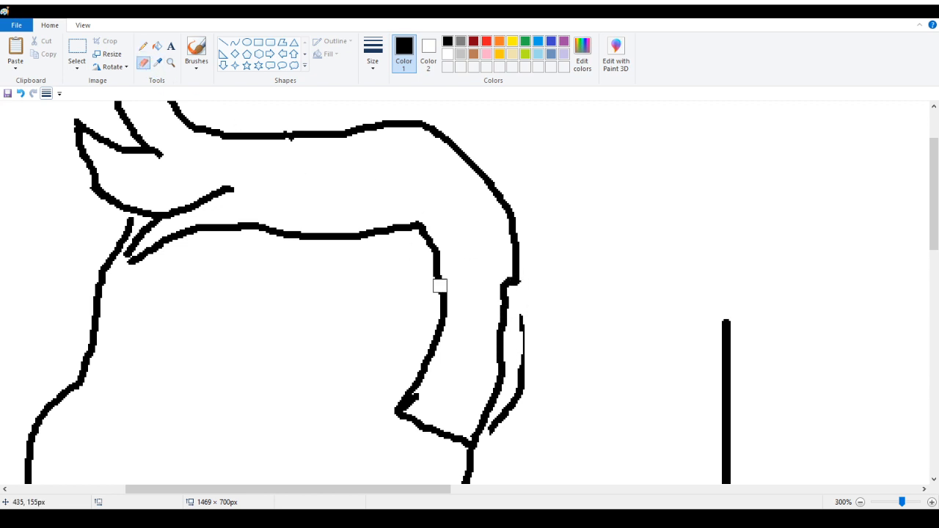
pyautogui.moveTo(516, 319)
pyautogui.mouseDown()
pyautogui.moveTo(513, 364)
pyautogui.moveTo(523, 336)
pyautogui.moveTo(521, 402)
pyautogui.moveTo(491, 430)
pyautogui.mouseUp()
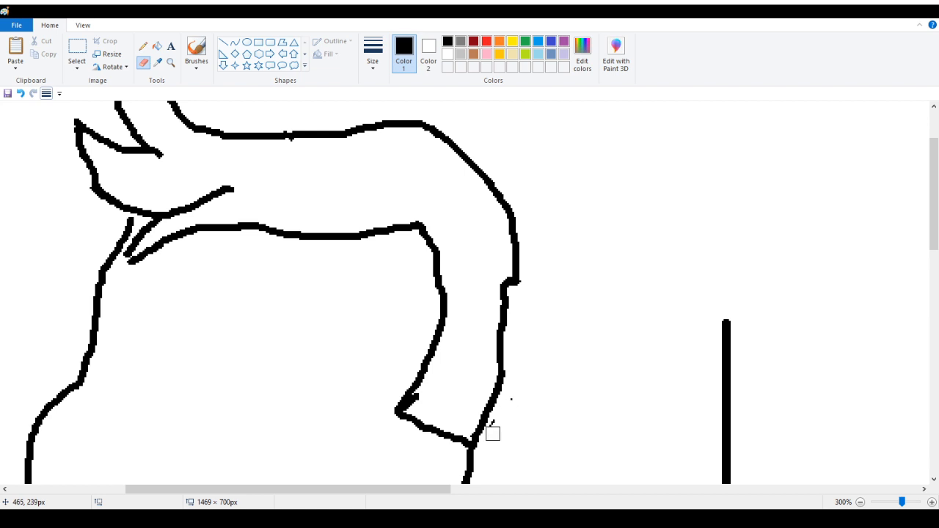
# Pencil a new pointed ear outside the hair's right edge, reshape its lower curve and add an inner ear stroke
pyautogui.click(143, 45)
pyautogui.moveTo(519, 281)
pyautogui.mouseDown()
pyautogui.moveTo(553, 304)
pyautogui.moveTo(550, 329)
pyautogui.moveTo(505, 375)
pyautogui.mouseUp()
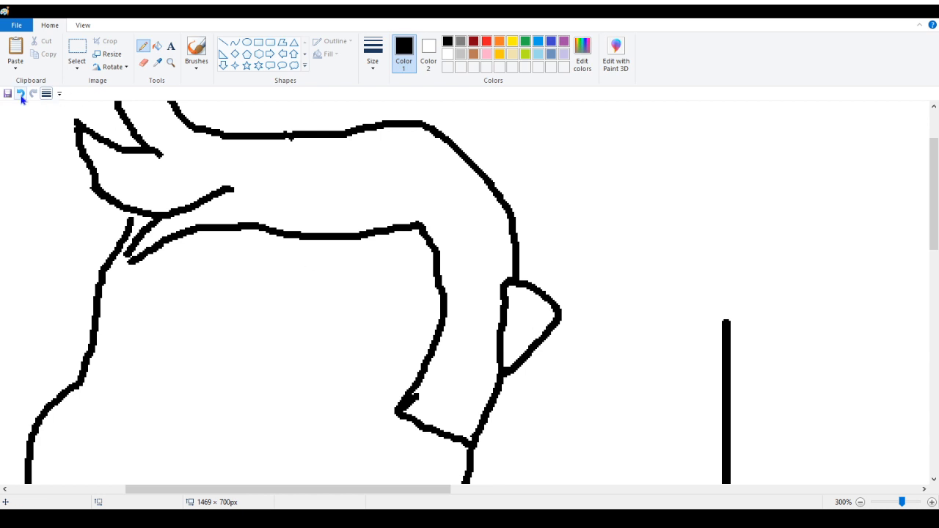
pyautogui.click(143, 63)
pyautogui.moveTo(510, 375)
pyautogui.mouseDown()
pyautogui.moveTo(547, 328)
pyautogui.moveTo(541, 321)
pyautogui.moveTo(550, 325)
pyautogui.mouseUp()
pyautogui.click(144, 48)
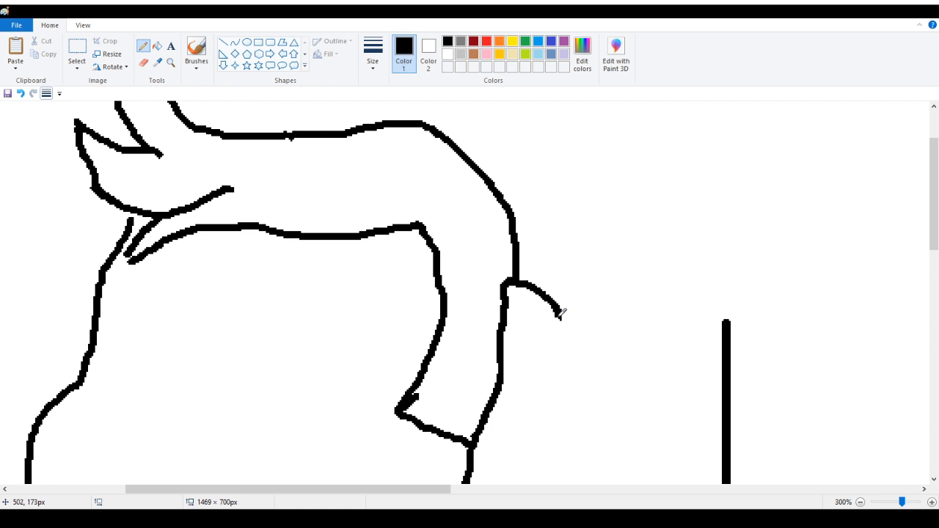
pyautogui.moveTo(560, 315)
pyautogui.mouseDown()
pyautogui.moveTo(548, 358)
pyautogui.moveTo(498, 390)
pyautogui.mouseUp()
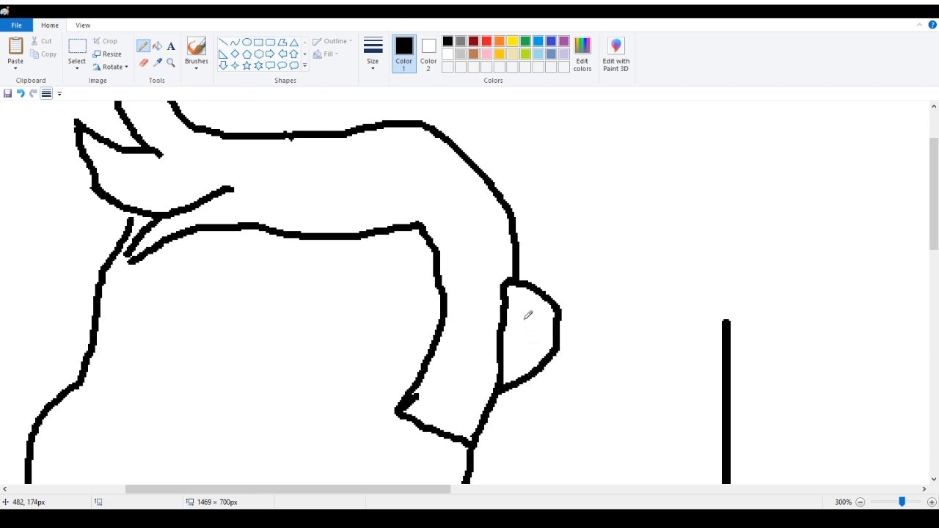
pyautogui.moveTo(515, 310)
pyautogui.mouseDown()
pyautogui.moveTo(536, 319)
pyautogui.moveTo(536, 333)
pyautogui.moveTo(513, 348)
pyautogui.mouseUp()
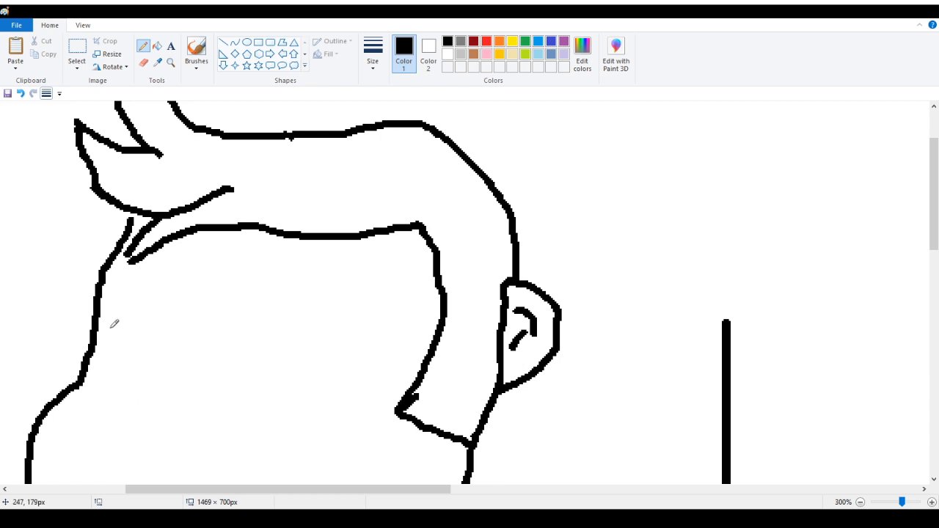
# Zoom in on the bangs and touch up the hair strand where it meets the head outline
pyautogui.click(171, 63)
pyautogui.rightClick(130, 163)
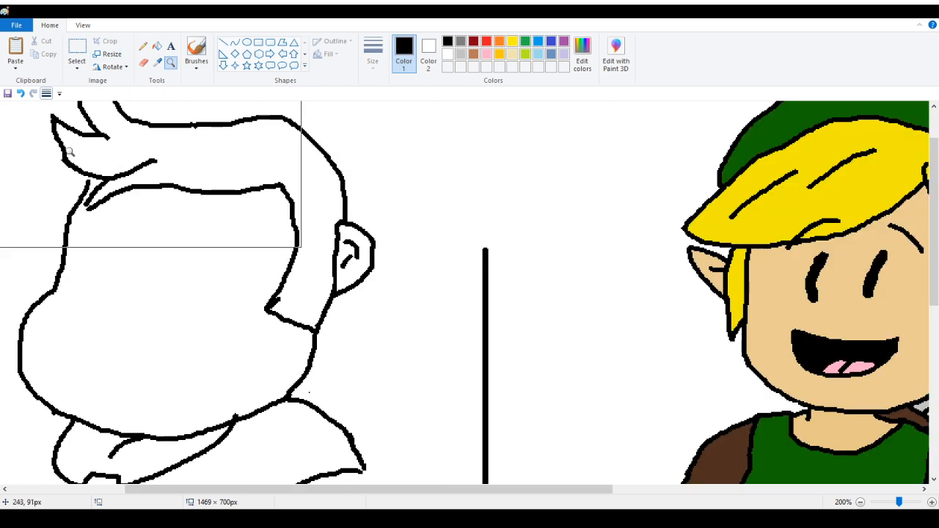
pyautogui.click(74, 163)
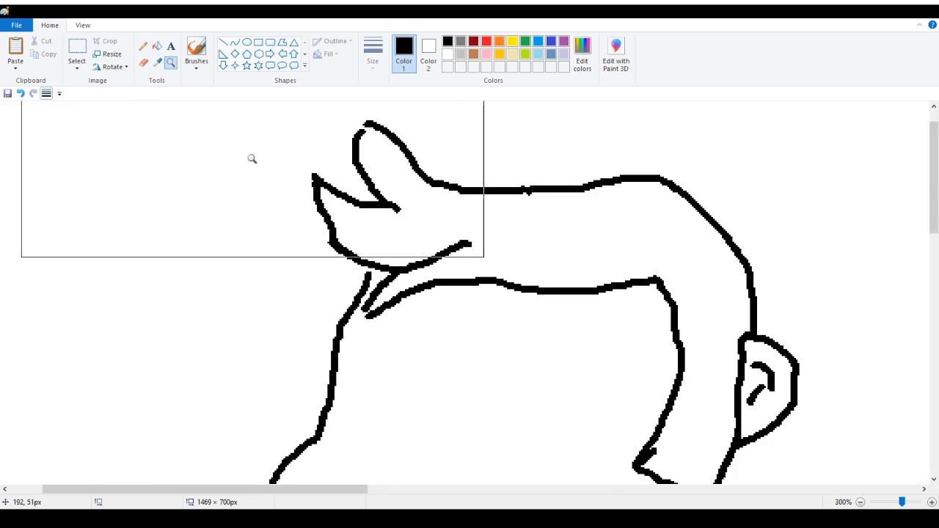
pyautogui.click(143, 46)
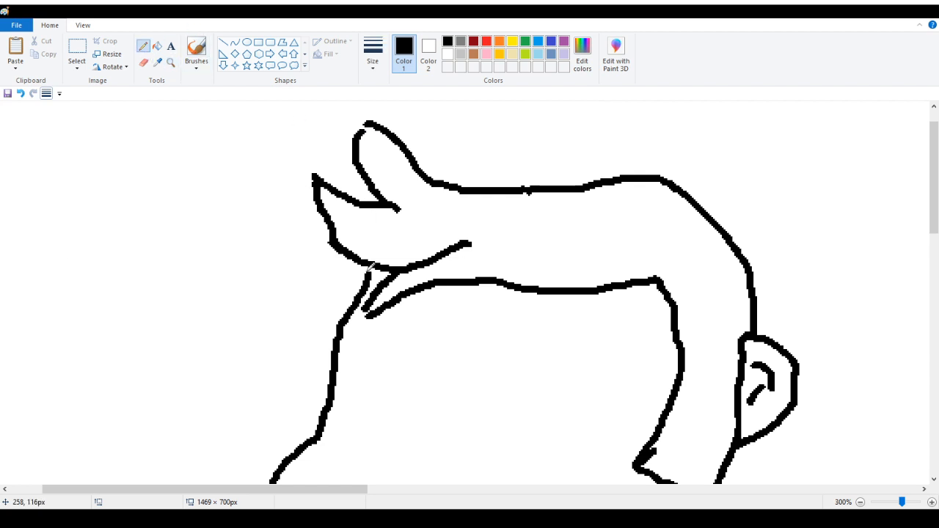
pyautogui.moveTo(376, 261); pyautogui.dragTo(376, 265)
pyautogui.moveTo(365, 309); pyautogui.dragTo(364, 317)
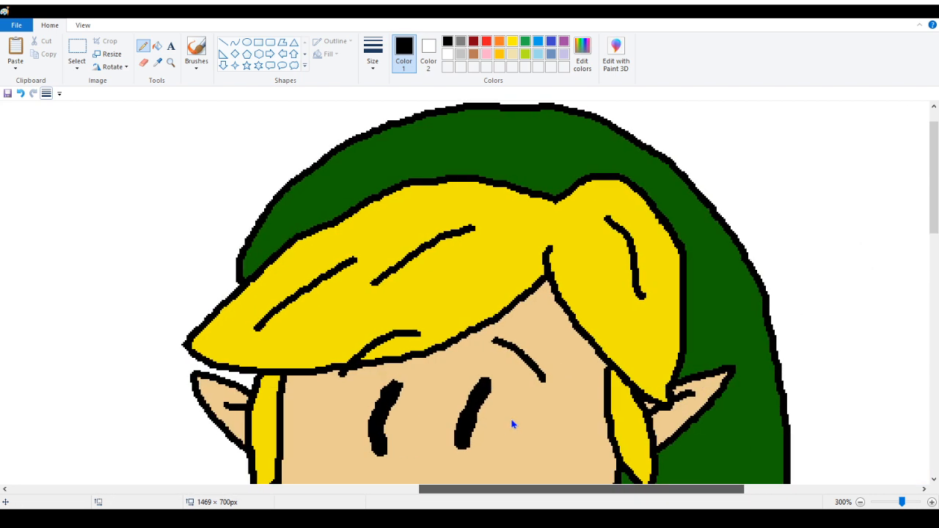
# Compare the drawing with the reference image at full view
pyautogui.scroll(-3, 506, 411)
pyautogui.scroll(3, 490, 378)
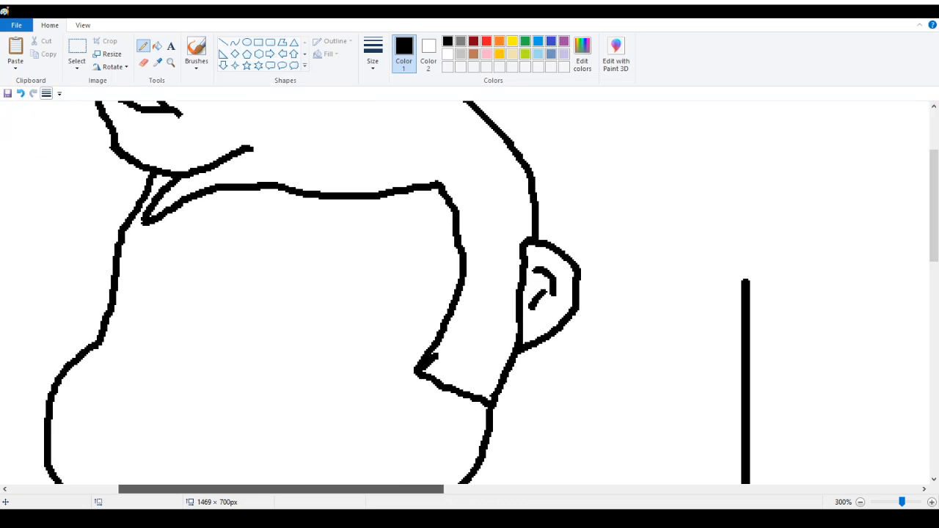
pyautogui.moveTo(147, 489); pyautogui.dragTo(100, 489)
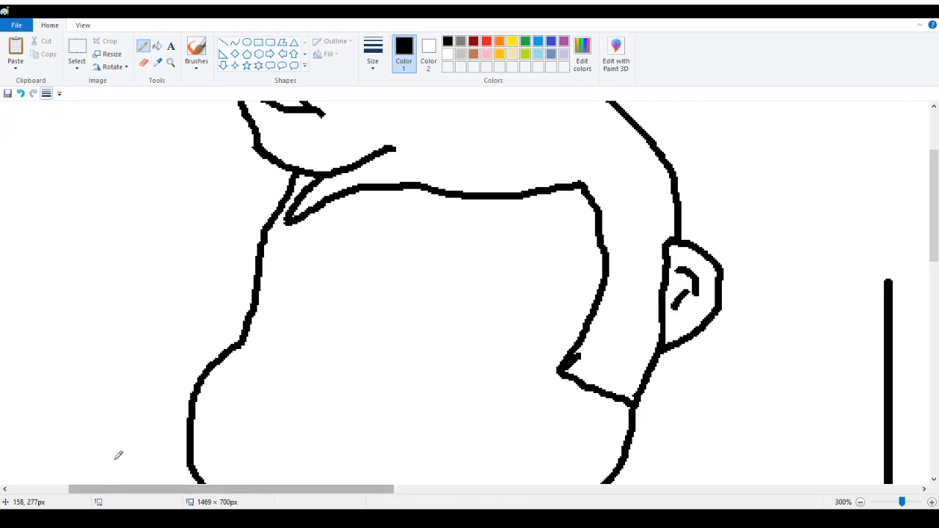
pyautogui.scroll(-6, 134, 434)
pyautogui.scroll(3, 134, 434)
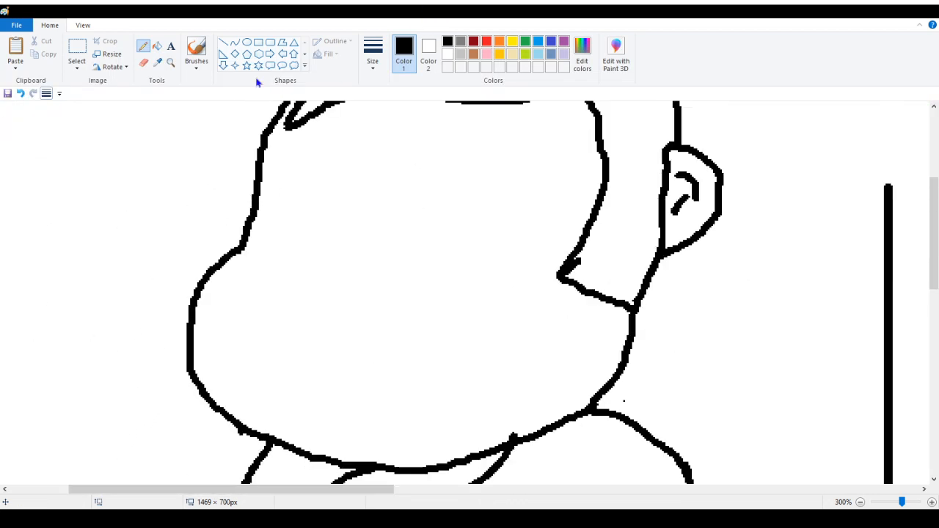
pyautogui.click(171, 62)
pyautogui.rightClick(146, 145)
pyautogui.rightClick(147, 145)
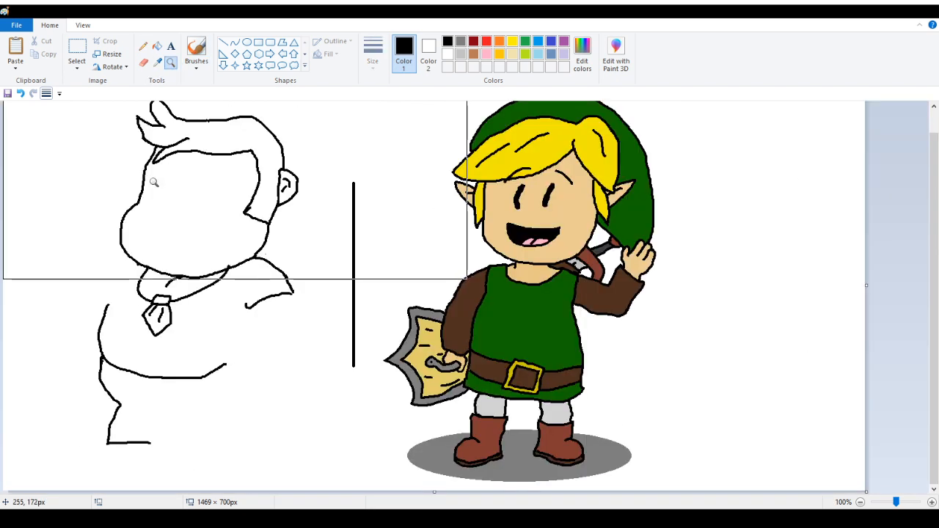
pyautogui.click(141, 47)
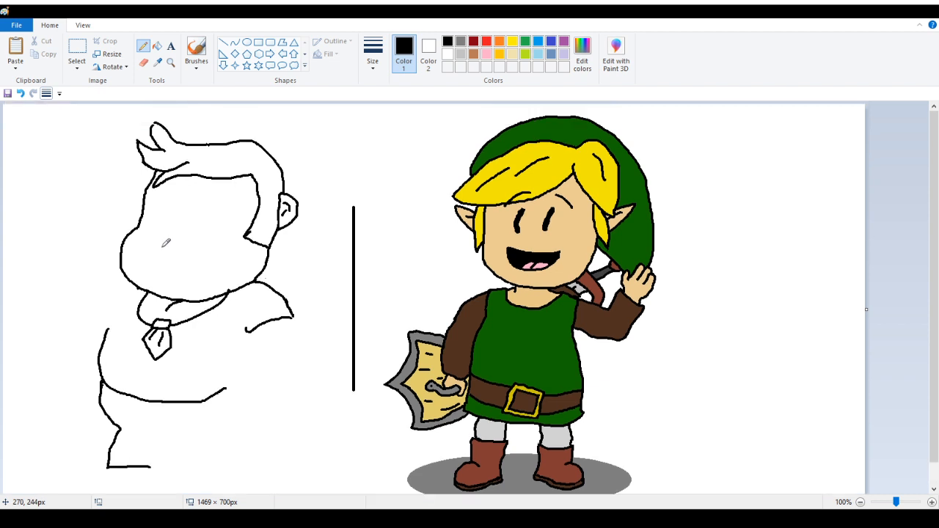
pyautogui.scroll(1, 163, 244)
pyautogui.scroll(-1, 69, 346)
pyautogui.scroll(1, 69, 347)
# Undo the torso's left side, belly and lower body lines
pyautogui.click(21, 93)
pyautogui.click(34, 94)
pyautogui.click(144, 63)
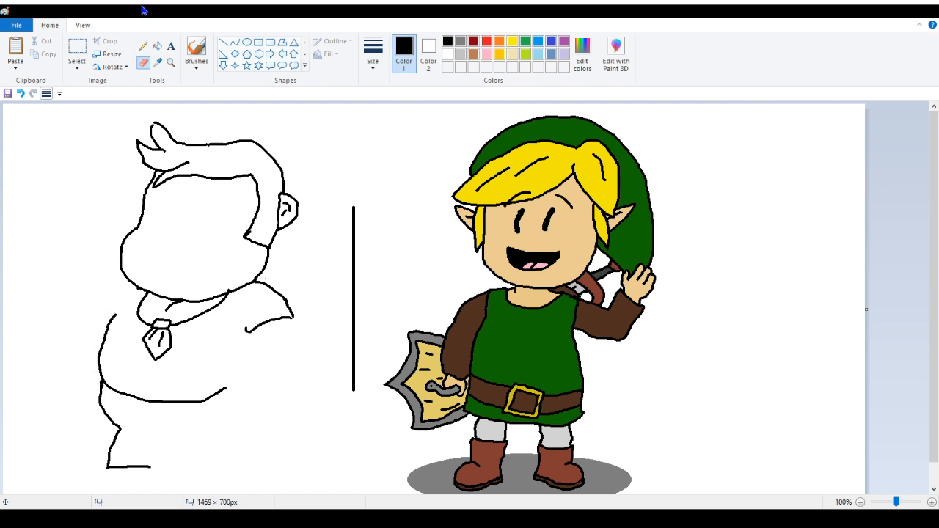
pyautogui.click(158, 48)
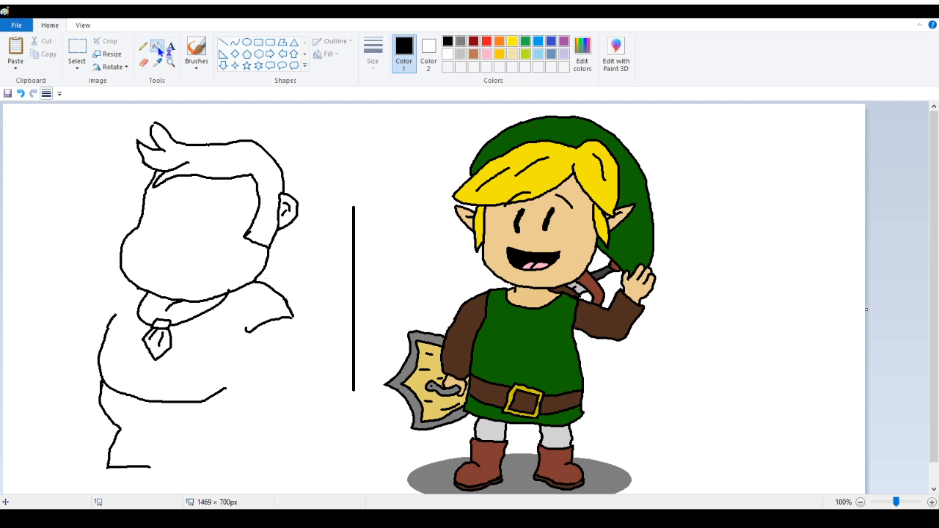
pyautogui.hotkey('ctrl', 'z')
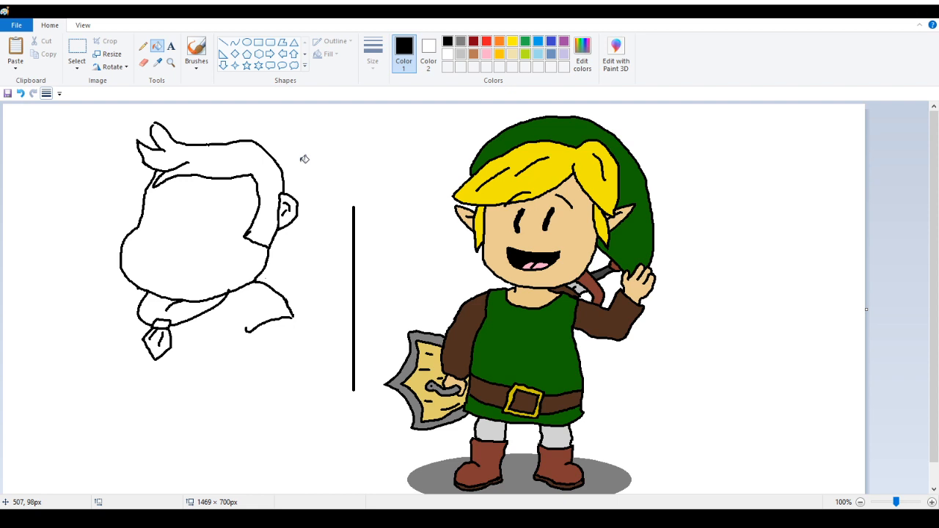
pyautogui.click(143, 46)
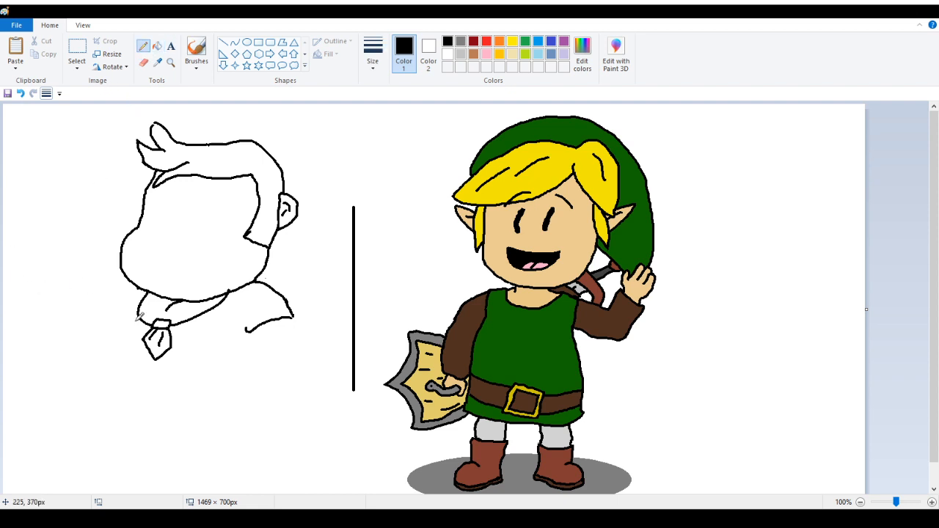
pyautogui.moveTo(156, 301); pyautogui.dragTo(154, 307)
pyautogui.click(20, 94)
pyautogui.click(20, 94)
pyautogui.click(18, 96)
pyautogui.moveTo(155, 316); pyautogui.dragTo(157, 309)
pyautogui.click(18, 94)
# Try sketching a light gray hand and raised arm left of the head
pyautogui.moveTo(94, 210); pyautogui.dragTo(96, 211)
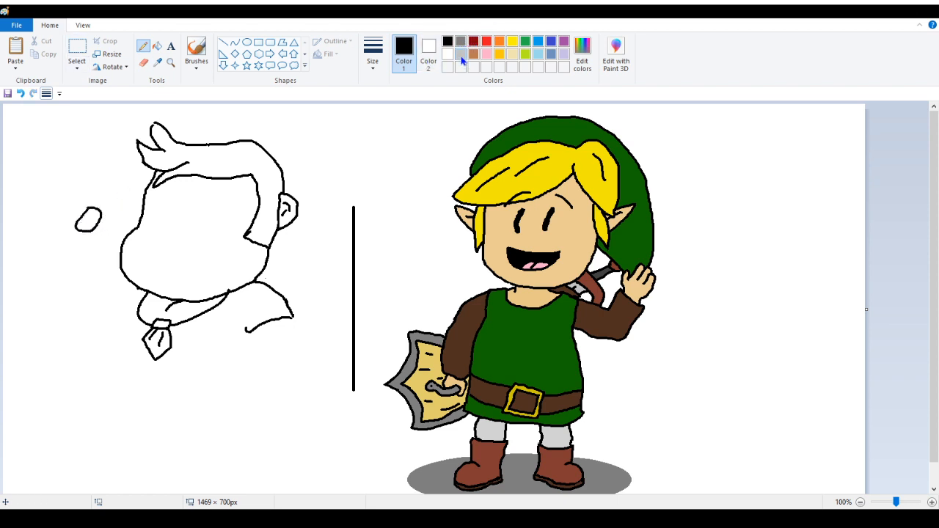
pyautogui.click(460, 54)
pyautogui.click(157, 45)
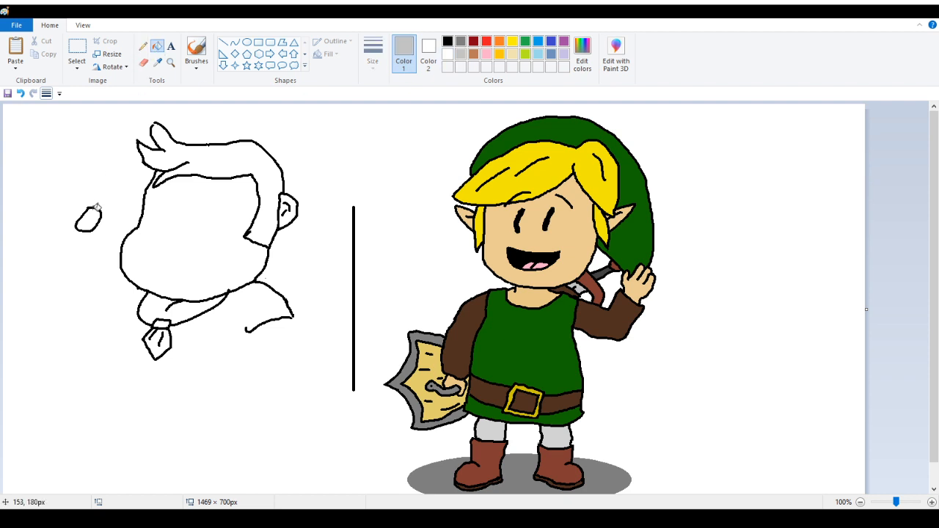
pyautogui.click(96, 207)
pyautogui.click(143, 45)
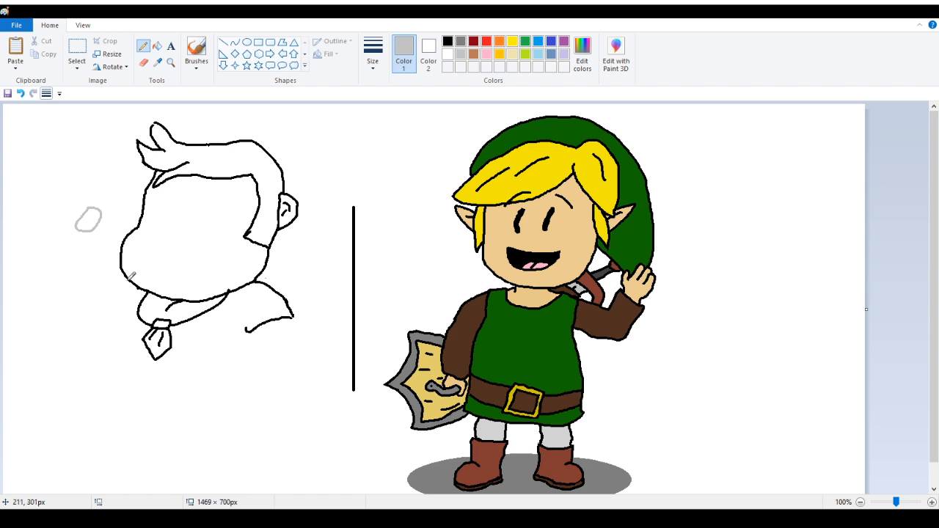
pyautogui.moveTo(76, 230); pyautogui.dragTo(68, 273)
pyautogui.moveTo(100, 226)
pyautogui.mouseDown()
pyautogui.moveTo(106, 251)
pyautogui.moveTo(91, 273)
pyautogui.moveTo(68, 272)
pyautogui.moveTo(112, 320)
pyautogui.mouseUp()
pyautogui.moveTo(95, 270); pyautogui.dragTo(130, 301)
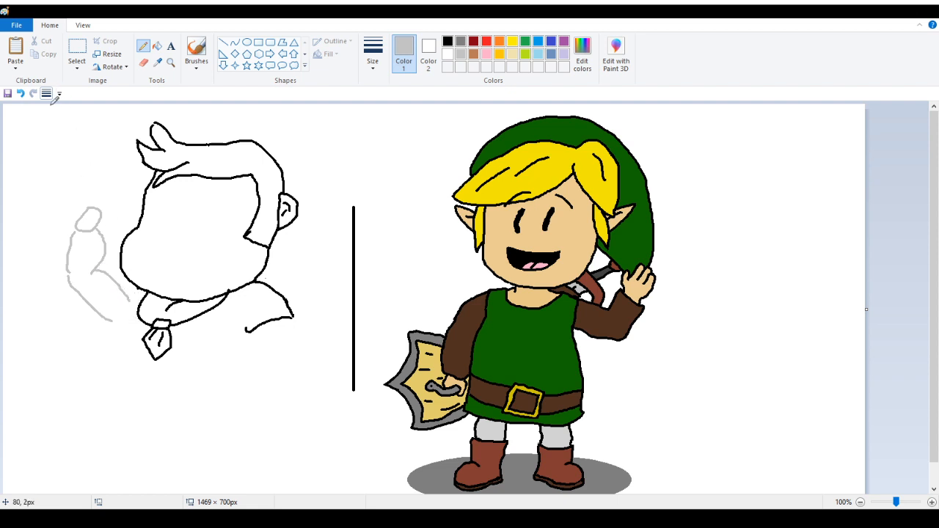
pyautogui.click(20, 94)
pyautogui.click(19, 94)
pyautogui.click(20, 93)
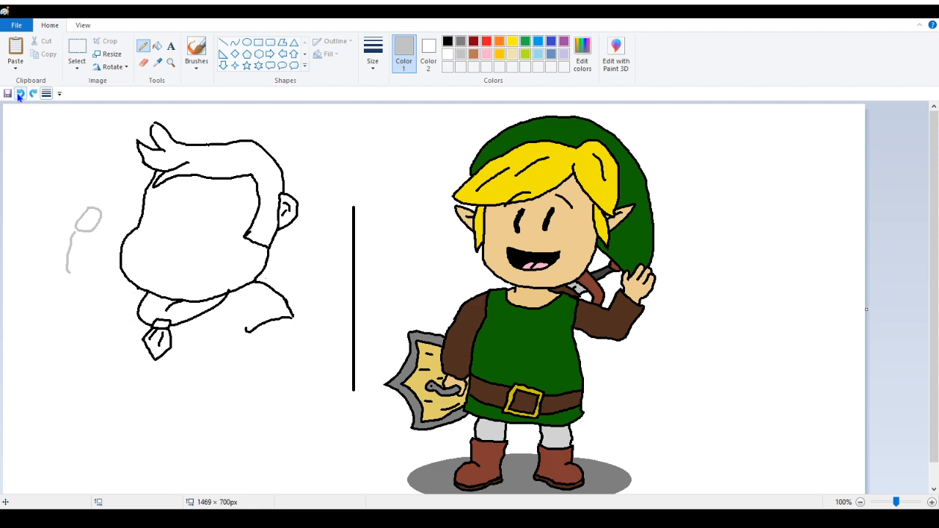
pyautogui.click(20, 94)
pyautogui.click(20, 94)
pyautogui.click(19, 94)
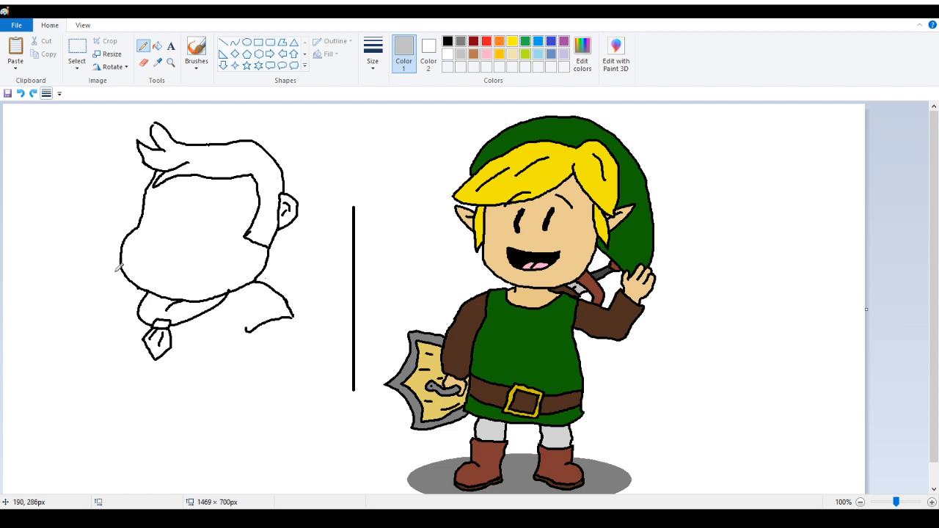
# Recolor the right shoulder line light gray with the fill tool
pyautogui.click(143, 63)
pyautogui.scroll(-1, 208, 151)
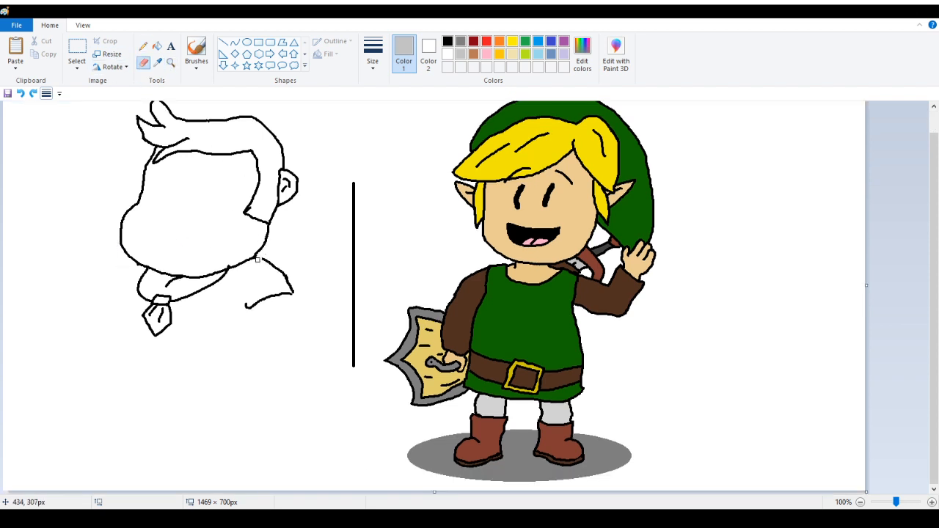
pyautogui.click(157, 45)
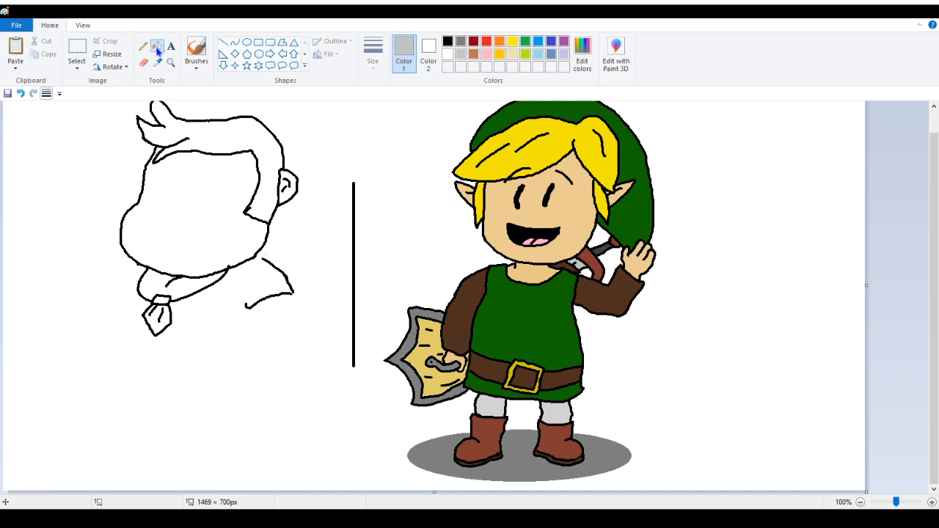
pyautogui.click(294, 282)
pyautogui.click(287, 292)
# Sketch in light gray the torso's left side, belly curve and a raised arm with a hand beside the head
pyautogui.click(143, 46)
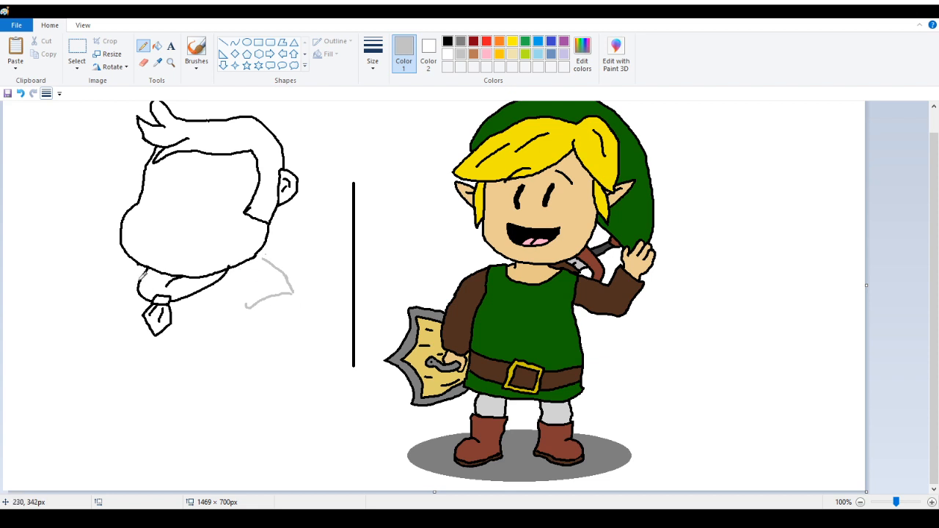
pyautogui.moveTo(104, 287)
pyautogui.mouseDown()
pyautogui.moveTo(85, 324)
pyautogui.moveTo(121, 371)
pyautogui.moveTo(186, 388)
pyautogui.moveTo(232, 379)
pyautogui.mouseUp()
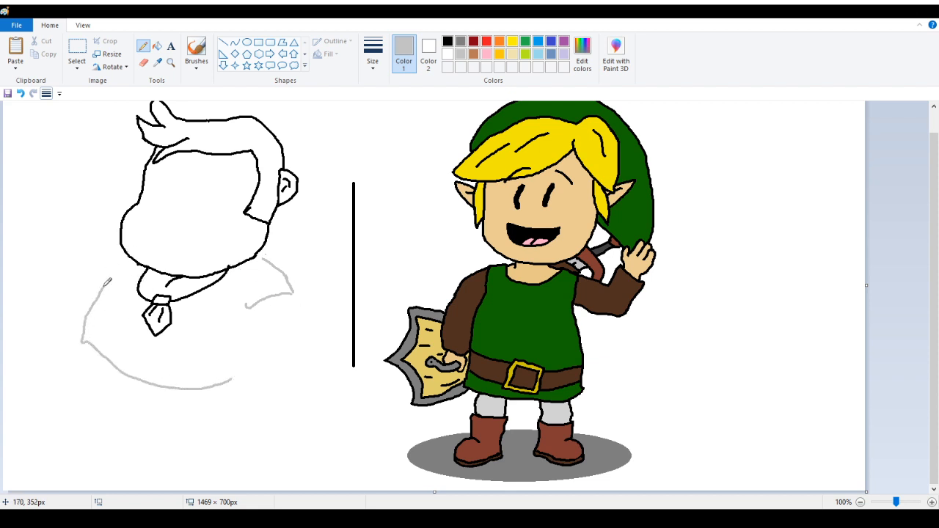
pyautogui.moveTo(104, 286)
pyautogui.mouseDown()
pyautogui.moveTo(118, 266)
pyautogui.moveTo(90, 229)
pyautogui.moveTo(94, 219)
pyautogui.mouseUp()
pyautogui.moveTo(99, 169)
pyautogui.mouseDown()
pyautogui.moveTo(82, 192)
pyautogui.moveTo(103, 182)
pyautogui.moveTo(100, 169)
pyautogui.moveTo(85, 187)
pyautogui.moveTo(94, 220)
pyautogui.mouseUp()
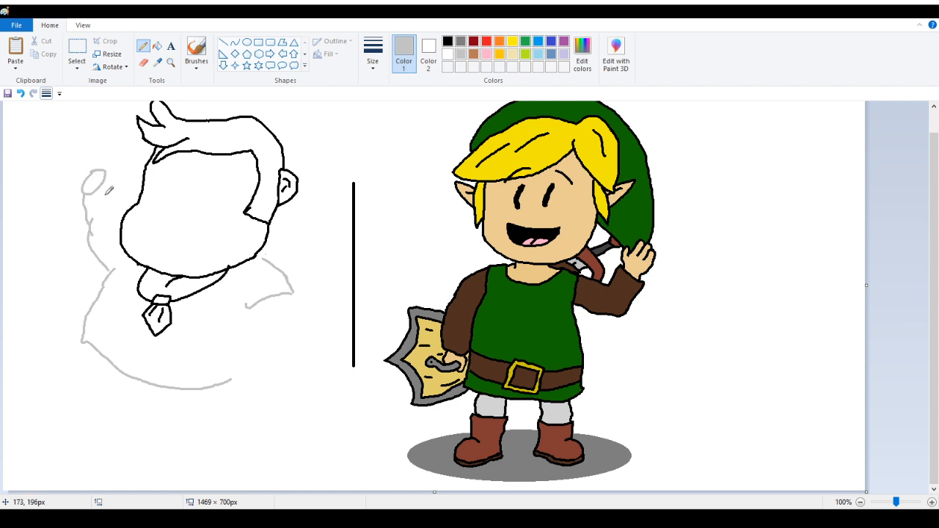
pyautogui.moveTo(109, 179); pyautogui.dragTo(122, 229)
# Close the gap at the belly curve's left end and extend its bottom edge to the right
pyautogui.scroll(1, 91, 188)
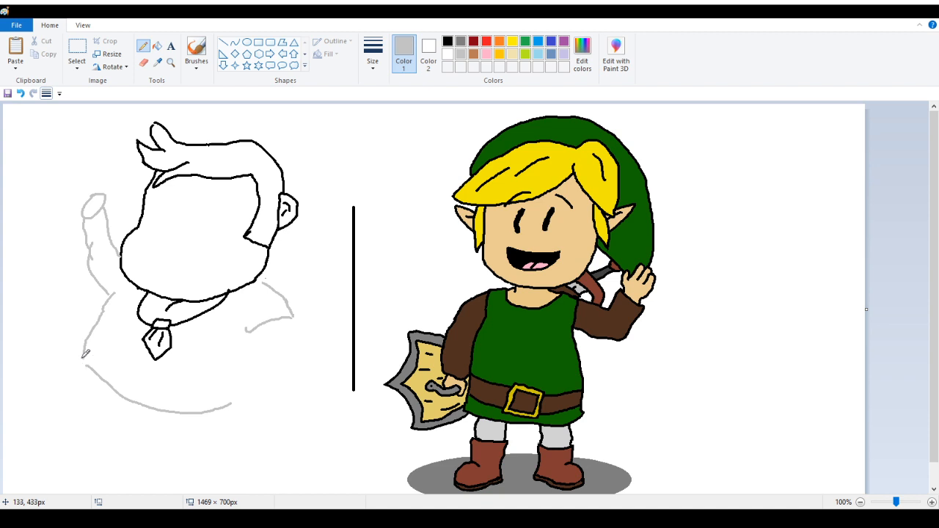
pyautogui.moveTo(83, 358); pyautogui.dragTo(89, 367)
pyautogui.moveTo(207, 413); pyautogui.dragTo(247, 405)
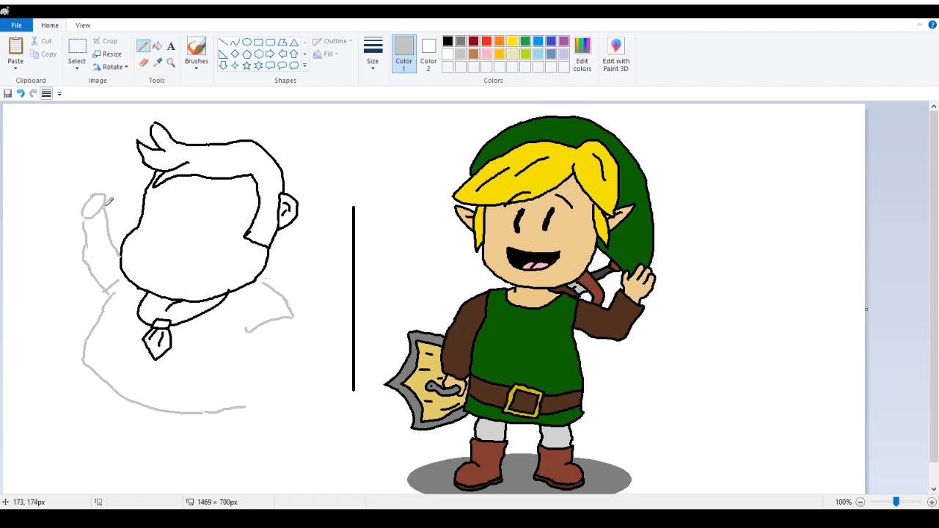
pyautogui.click(157, 46)
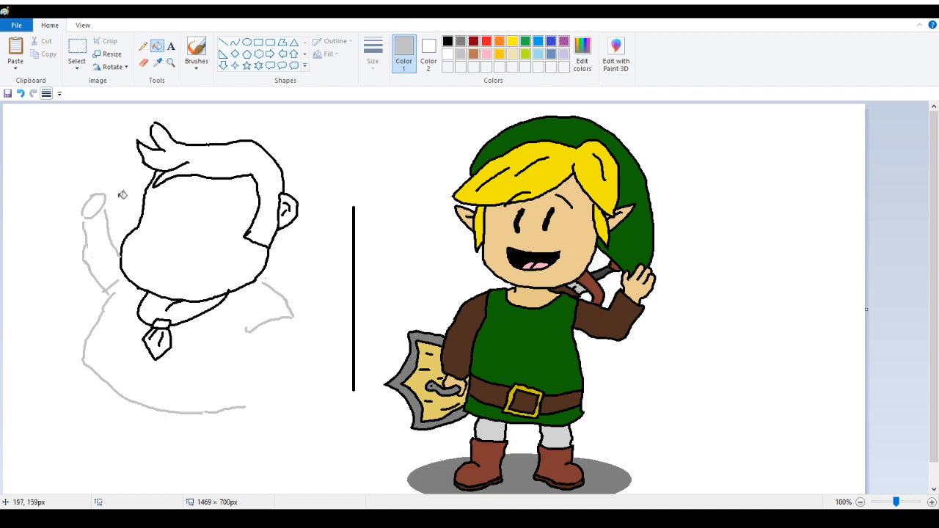
# Redo the light gray raised hand and the arm's outer edge left of the head
pyautogui.rightClick(107, 199)
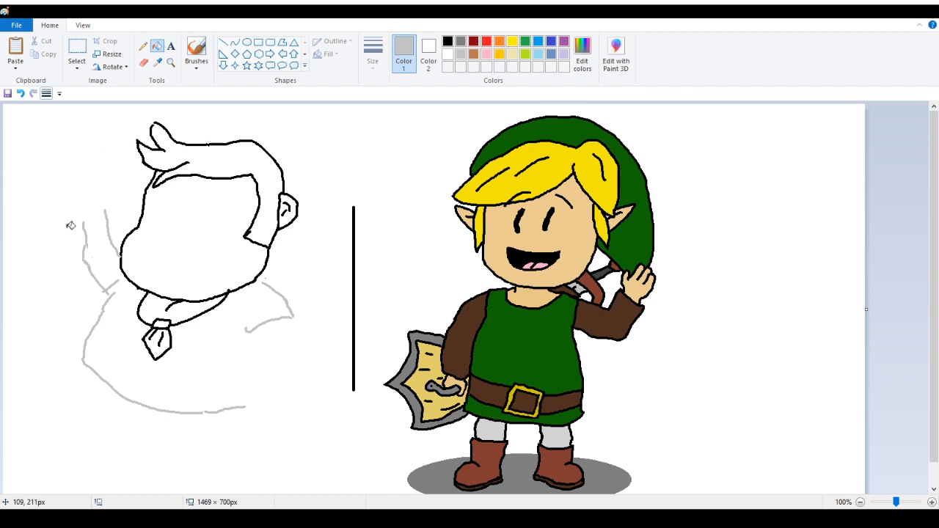
pyautogui.click(143, 45)
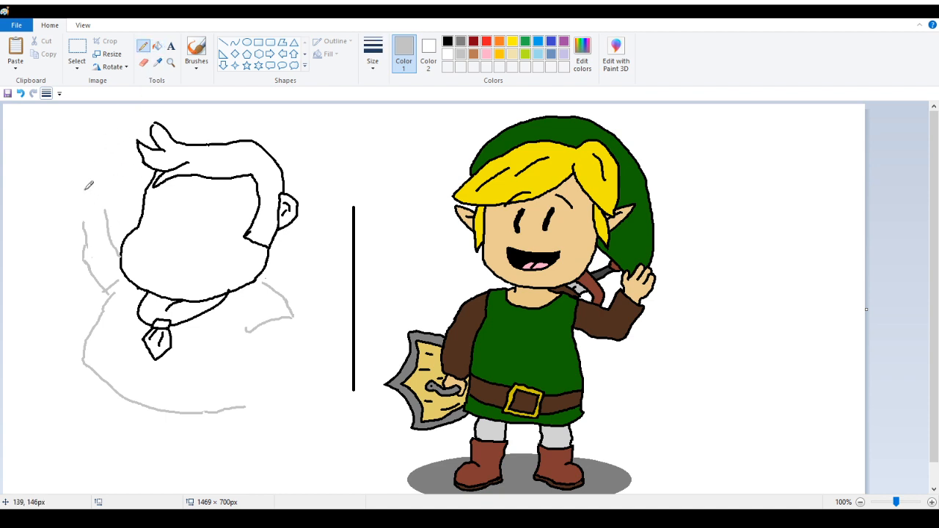
pyautogui.moveTo(86, 189); pyautogui.dragTo(91, 187)
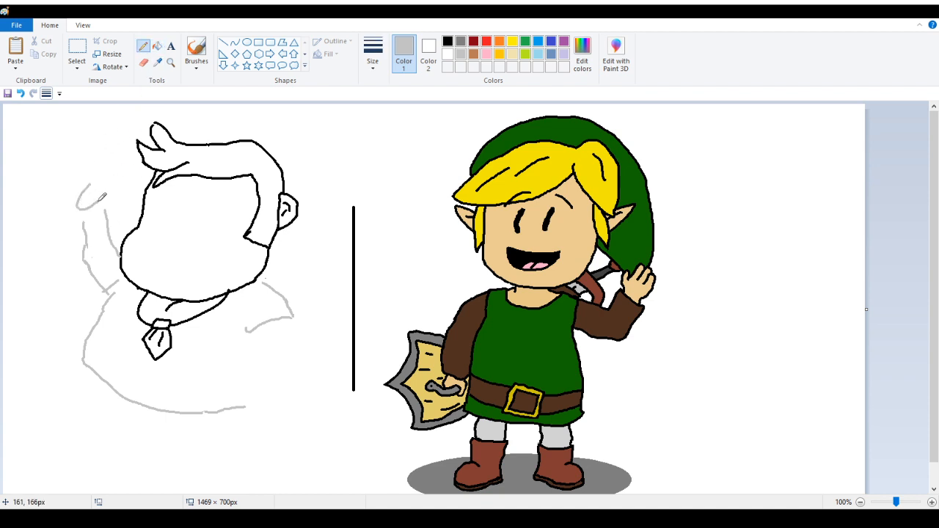
pyautogui.click(21, 94)
pyautogui.moveTo(92, 190)
pyautogui.mouseDown()
pyautogui.moveTo(103, 202)
pyautogui.moveTo(93, 190)
pyautogui.moveTo(84, 222)
pyautogui.mouseUp()
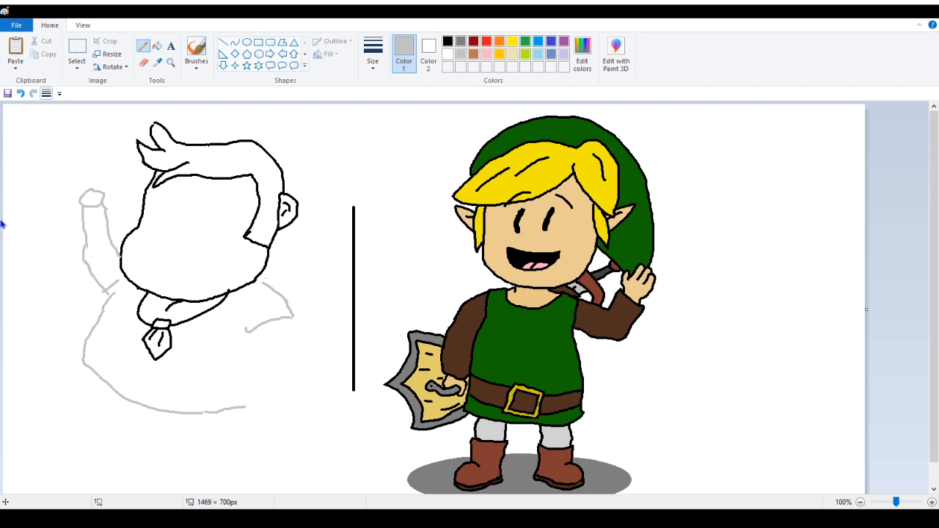
# Sketch light gray guide lines for the eyes, eyebrows, nose and open mouth on the face
pyautogui.scroll(-1, 22, 254)
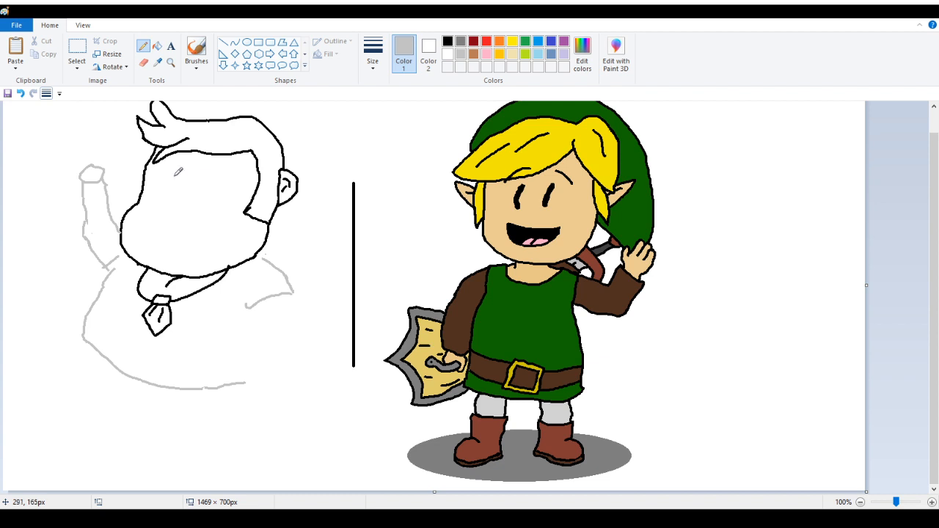
pyautogui.moveTo(175, 176)
pyautogui.mouseDown()
pyautogui.moveTo(210, 196)
pyautogui.moveTo(168, 208)
pyautogui.moveTo(159, 228)
pyautogui.moveTo(186, 237)
pyautogui.moveTo(203, 222)
pyautogui.moveTo(182, 210)
pyautogui.moveTo(162, 233)
pyautogui.moveTo(163, 225)
pyautogui.moveTo(136, 227)
pyautogui.moveTo(178, 250)
pyautogui.moveTo(205, 247)
pyautogui.moveTo(216, 234)
pyautogui.moveTo(177, 247)
pyautogui.mouseUp()
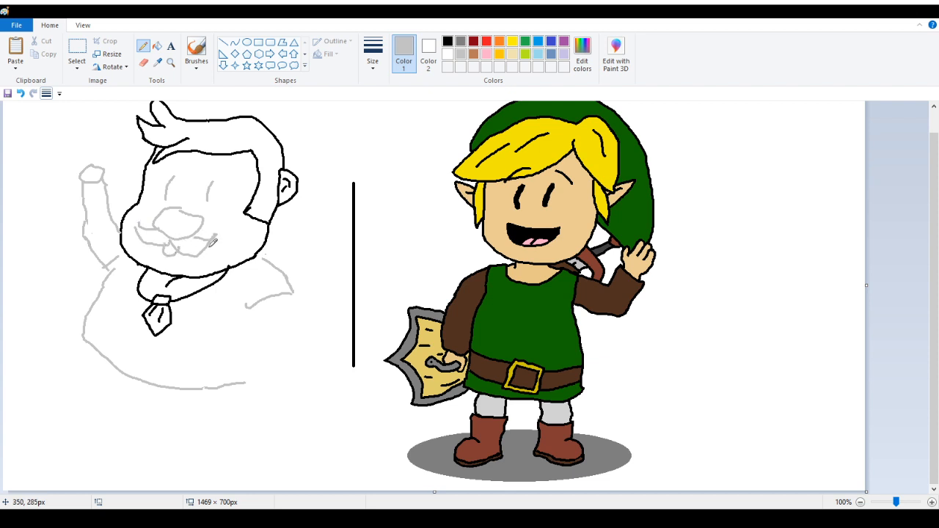
pyautogui.moveTo(163, 165); pyautogui.dragTo(186, 154)
pyautogui.moveTo(235, 176); pyautogui.dragTo(211, 165)
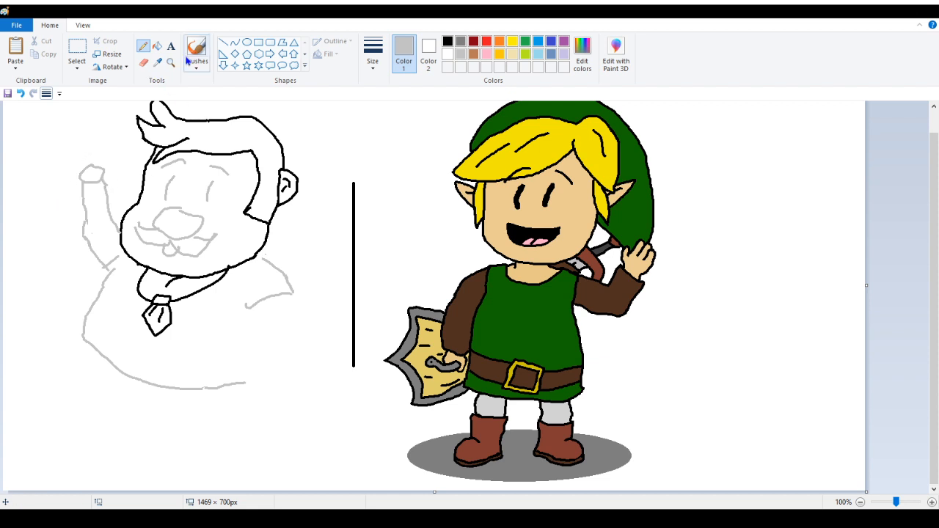
# Recolor the right shoulder line black with the fill tool
pyautogui.click(447, 41)
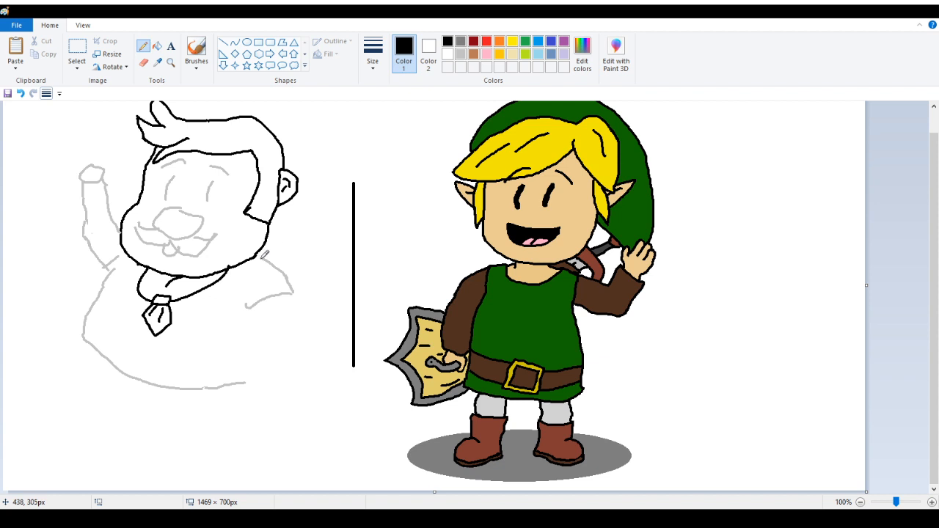
pyautogui.click(157, 46)
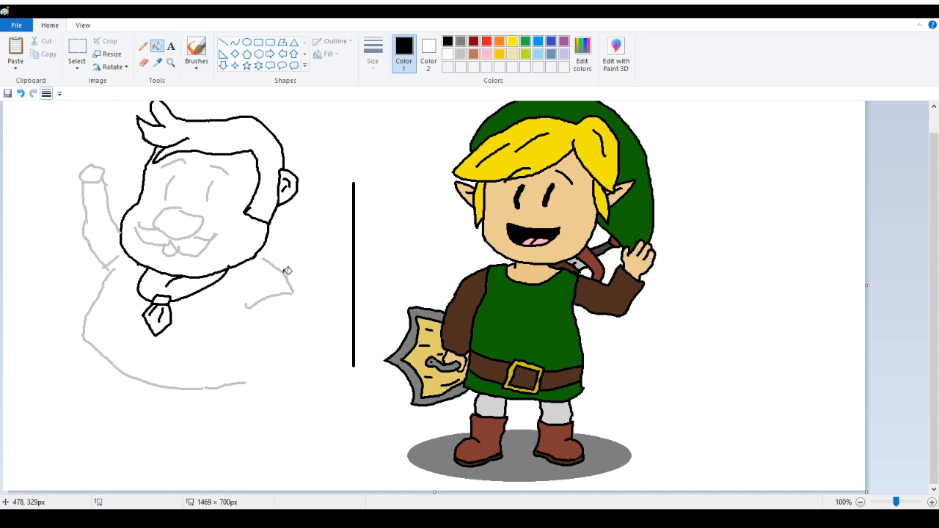
pyautogui.click(284, 274)
pyautogui.click(270, 298)
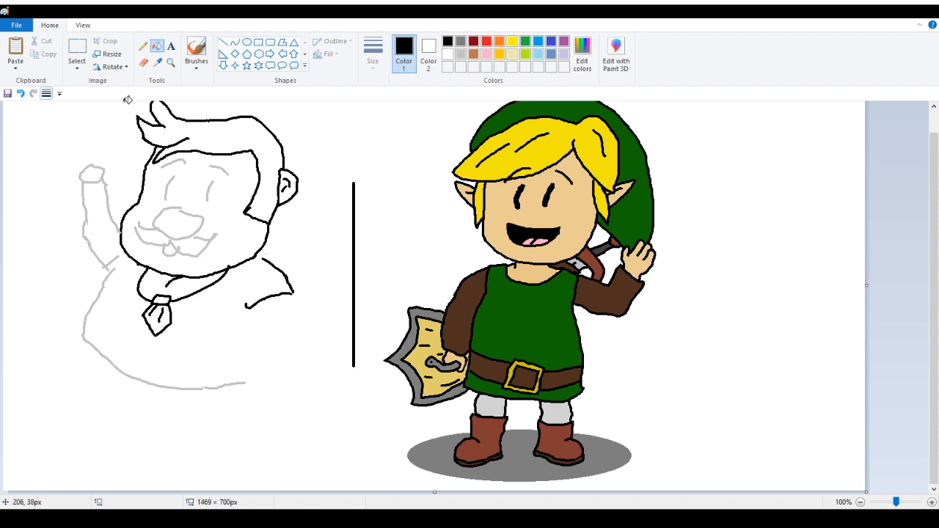
# Trace the raised arm's outline in black over the gray sketch
pyautogui.click(143, 46)
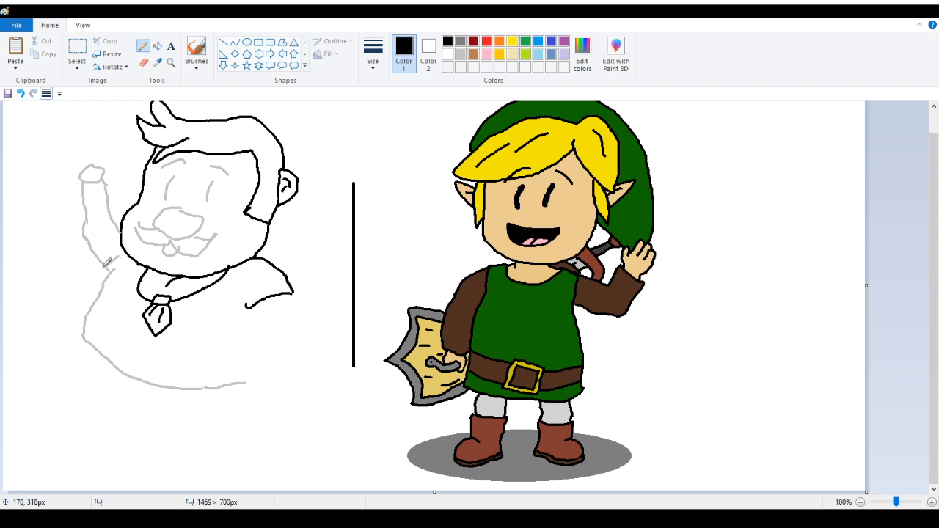
pyautogui.moveTo(103, 266); pyautogui.dragTo(118, 257)
pyautogui.moveTo(83, 233); pyautogui.dragTo(108, 265)
pyautogui.moveTo(79, 226); pyautogui.dragTo(81, 181)
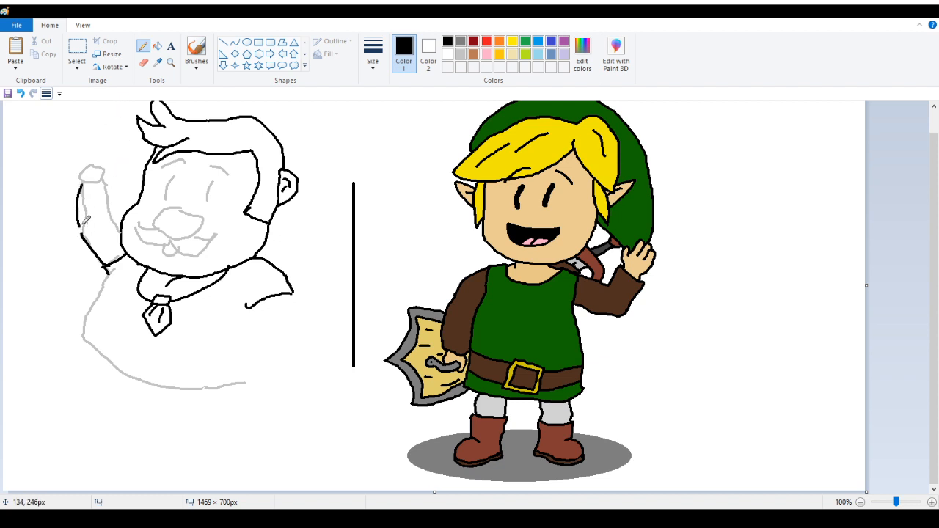
pyautogui.moveTo(82, 223); pyautogui.dragTo(83, 235)
pyautogui.moveTo(110, 218); pyautogui.dragTo(121, 229)
pyautogui.moveTo(104, 184); pyautogui.dragTo(109, 209)
pyautogui.moveTo(107, 213); pyautogui.dragTo(108, 220)
# Touch up the raised arm's inner elbow line in black at higher zoom
pyautogui.click(143, 63)
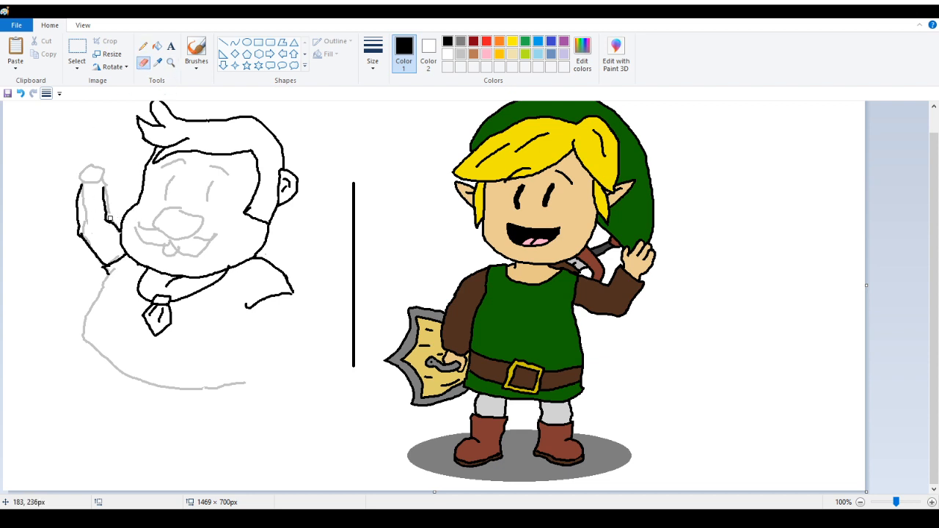
pyautogui.click(170, 63)
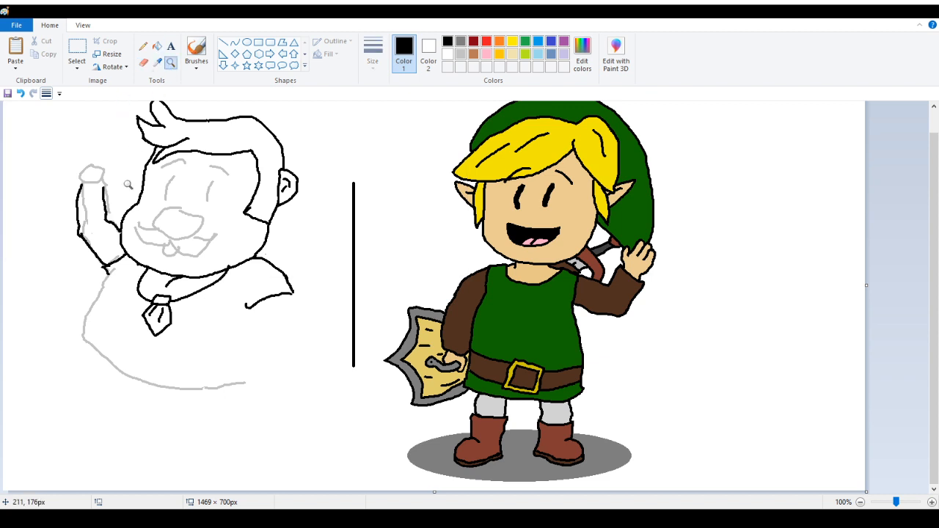
pyautogui.click(163, 233)
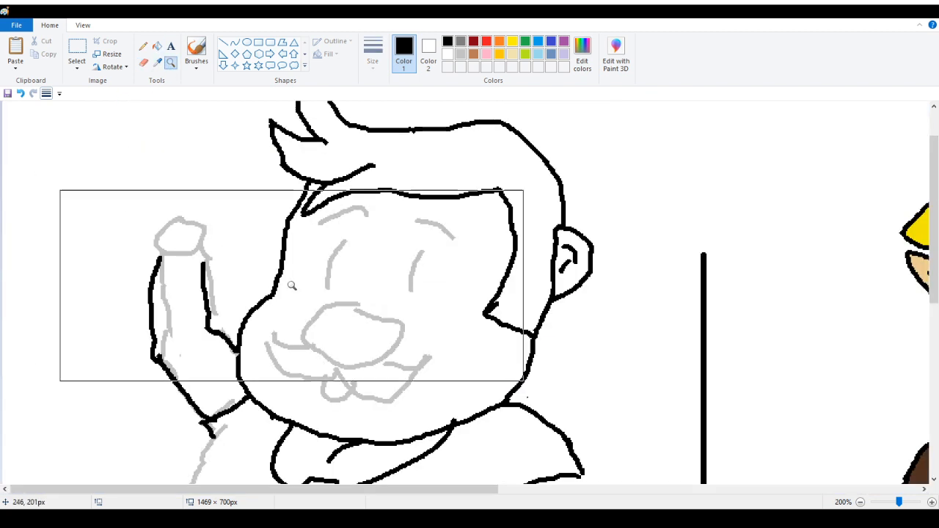
pyautogui.click(143, 46)
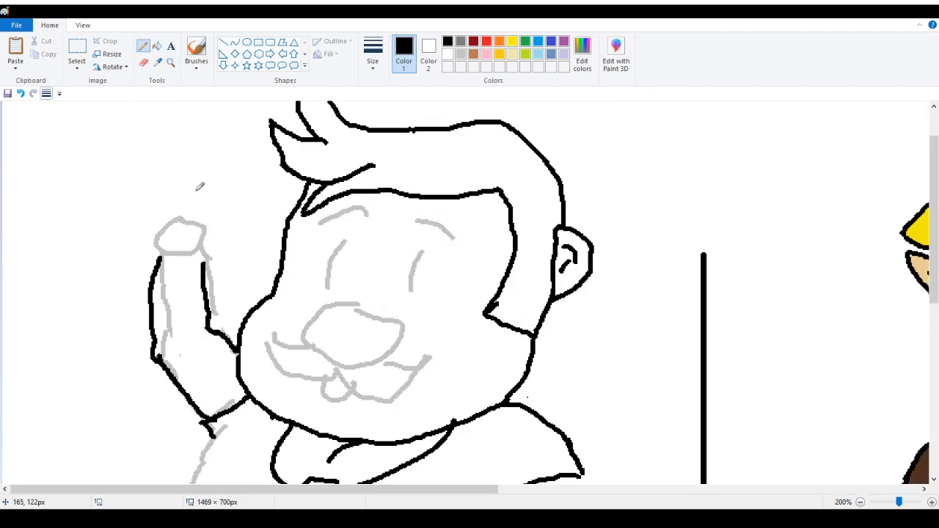
pyautogui.click(144, 64)
pyautogui.moveTo(211, 347)
pyautogui.mouseDown()
pyautogui.moveTo(203, 323)
pyautogui.moveTo(213, 336)
pyautogui.moveTo(222, 328)
pyautogui.moveTo(212, 322)
pyautogui.mouseUp()
pyautogui.click(143, 46)
pyautogui.hotkey('ctrl', 'z')
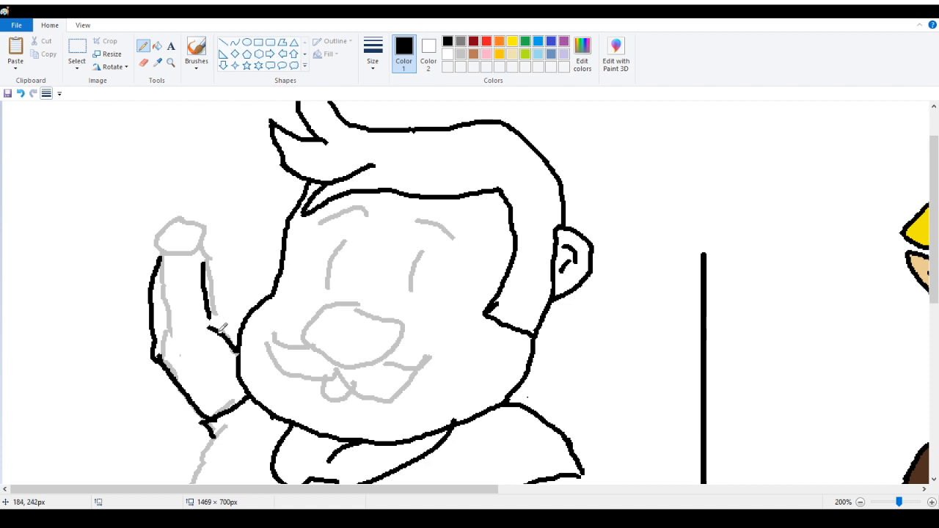
pyautogui.moveTo(212, 312); pyautogui.dragTo(217, 323)
# Draw the clenched fist's fingers and outline in black at the top of the raised arm
pyautogui.scroll(2, 177, 300)
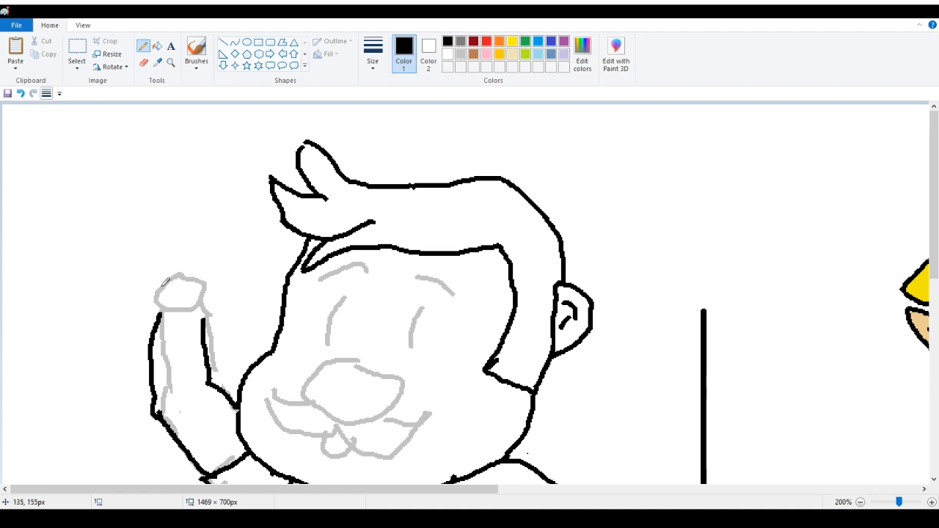
pyautogui.moveTo(161, 295)
pyautogui.mouseDown()
pyautogui.moveTo(193, 320)
pyautogui.moveTo(210, 298)
pyautogui.mouseUp()
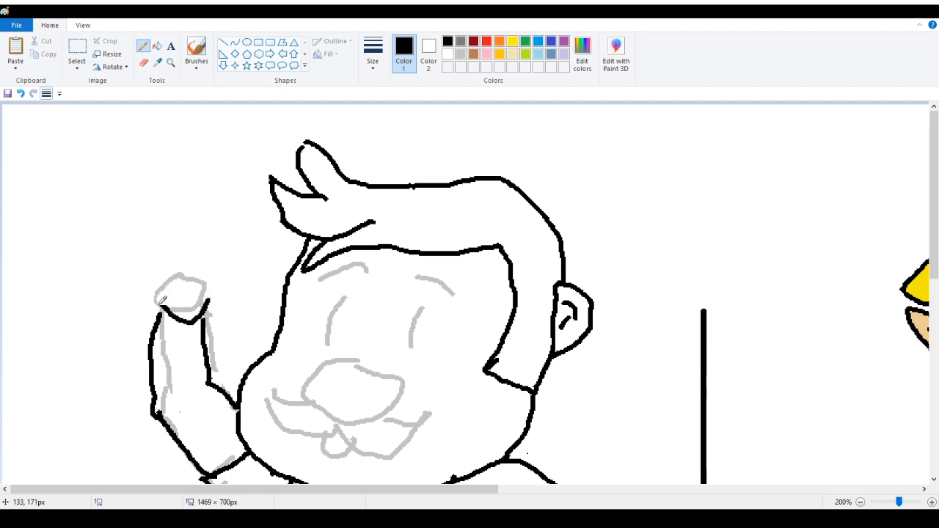
pyautogui.moveTo(163, 301)
pyautogui.mouseDown()
pyautogui.moveTo(177, 296)
pyautogui.moveTo(161, 282)
pyautogui.moveTo(183, 276)
pyautogui.moveTo(161, 268)
pyautogui.moveTo(181, 261)
pyautogui.moveTo(155, 259)
pyautogui.mouseUp()
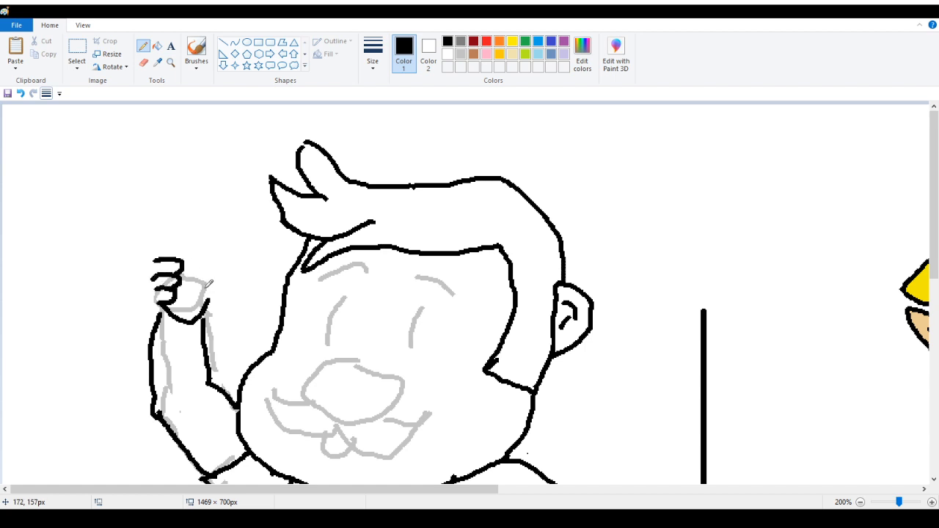
pyautogui.moveTo(197, 284); pyautogui.dragTo(223, 301)
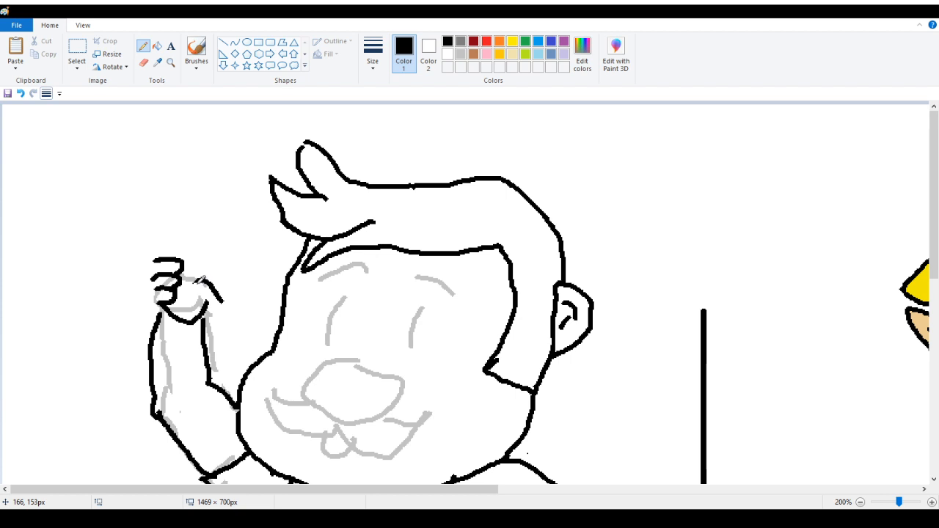
pyautogui.moveTo(195, 288)
pyautogui.mouseDown()
pyautogui.moveTo(223, 312)
pyautogui.moveTo(207, 325)
pyautogui.moveTo(227, 297)
pyautogui.moveTo(220, 323)
pyautogui.moveTo(223, 294)
pyautogui.moveTo(213, 324)
pyautogui.mouseUp()
pyautogui.hotkey('ctrl', 'z')
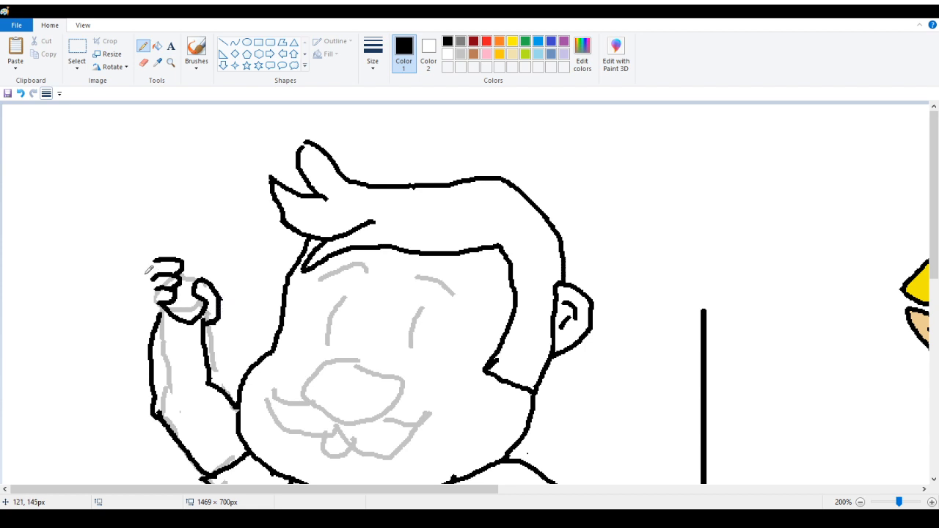
pyautogui.moveTo(154, 258)
pyautogui.mouseDown()
pyautogui.moveTo(146, 286)
pyautogui.moveTo(158, 312)
pyautogui.moveTo(173, 314)
pyautogui.moveTo(167, 306)
pyautogui.mouseUp()
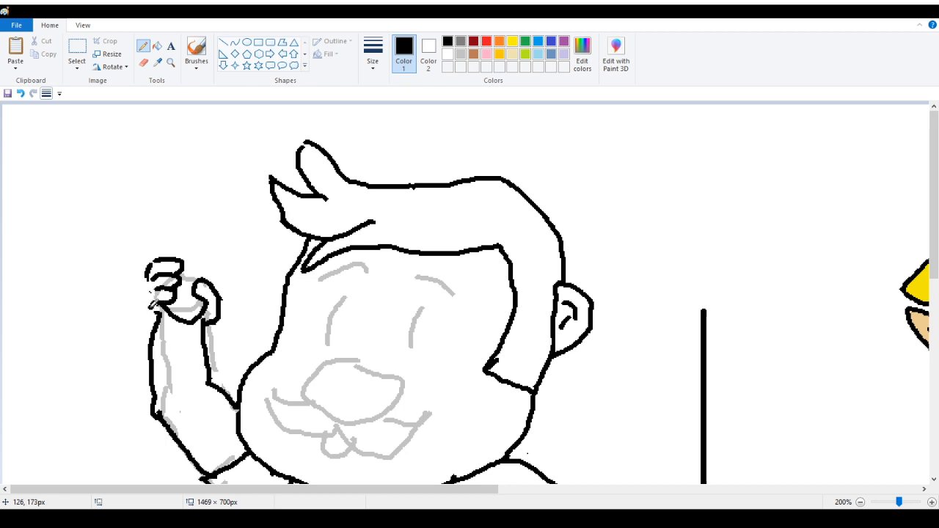
pyautogui.moveTo(151, 290); pyautogui.dragTo(155, 324)
pyautogui.moveTo(158, 279)
pyautogui.mouseDown()
pyautogui.moveTo(144, 293)
pyautogui.moveTo(152, 269)
pyautogui.moveTo(150, 287)
pyautogui.mouseUp()
pyautogui.moveTo(212, 280); pyautogui.dragTo(214, 263)
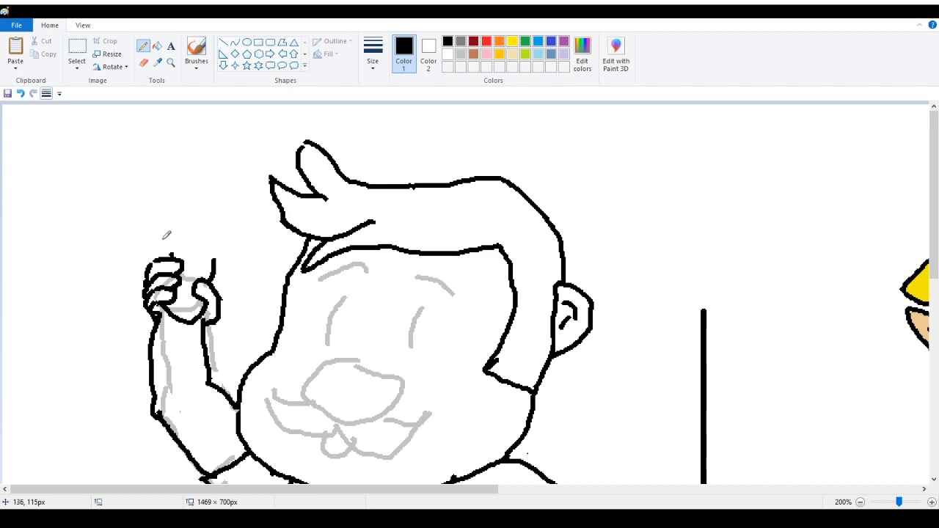
# Draw a mushroom with a spotted cap held in the fist
pyautogui.moveTo(172, 255)
pyautogui.mouseDown()
pyautogui.moveTo(177, 243)
pyautogui.moveTo(241, 265)
pyautogui.moveTo(248, 243)
pyautogui.moveTo(225, 195)
pyautogui.moveTo(177, 198)
pyautogui.moveTo(154, 229)
pyautogui.moveTo(168, 237)
pyautogui.moveTo(210, 197)
pyautogui.moveTo(216, 236)
pyautogui.moveTo(236, 237)
pyautogui.mouseUp()
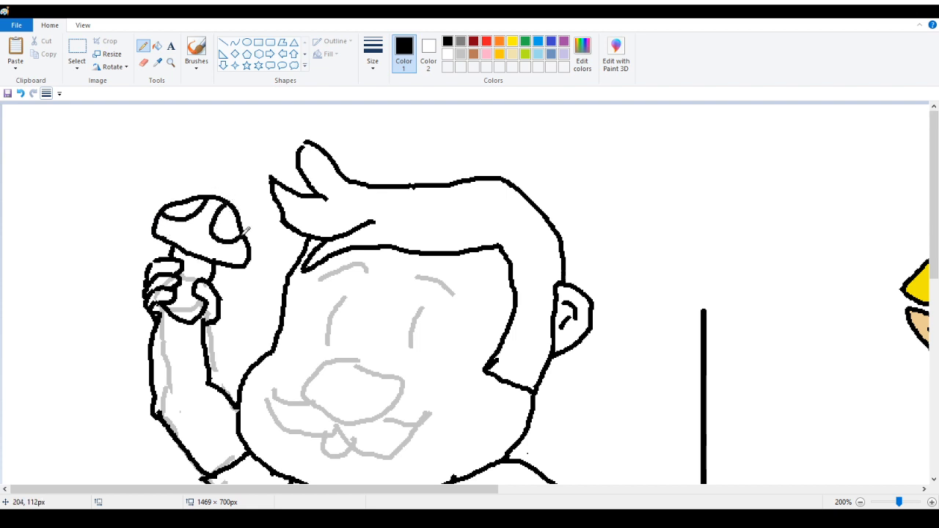
pyautogui.moveTo(180, 233)
pyautogui.mouseDown()
pyautogui.moveTo(197, 230)
pyautogui.moveTo(210, 250)
pyautogui.mouseUp()
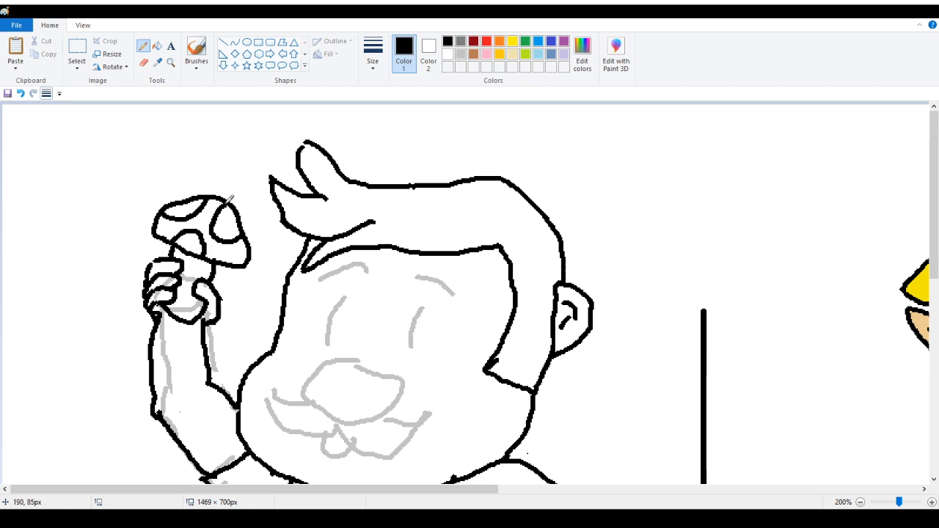
pyautogui.scroll(-3, 63, 246)
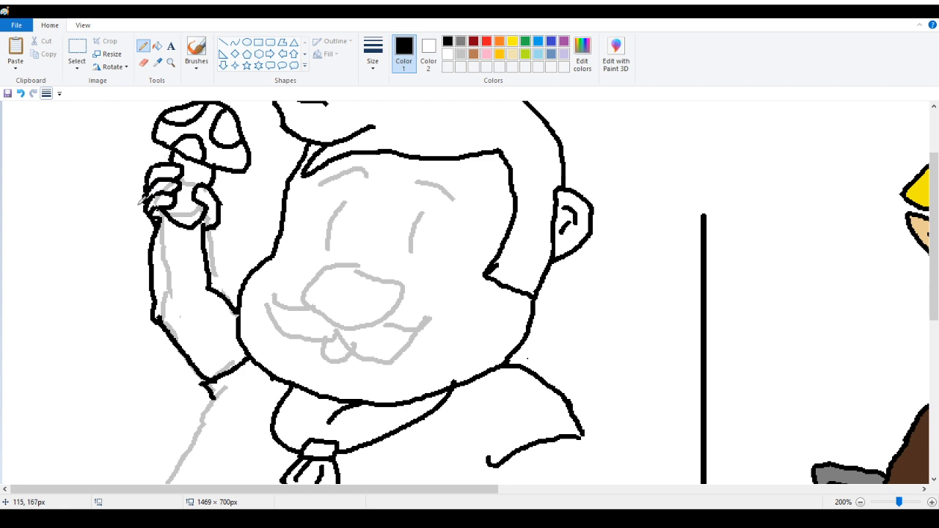
pyautogui.scroll(-10, 370, 161)
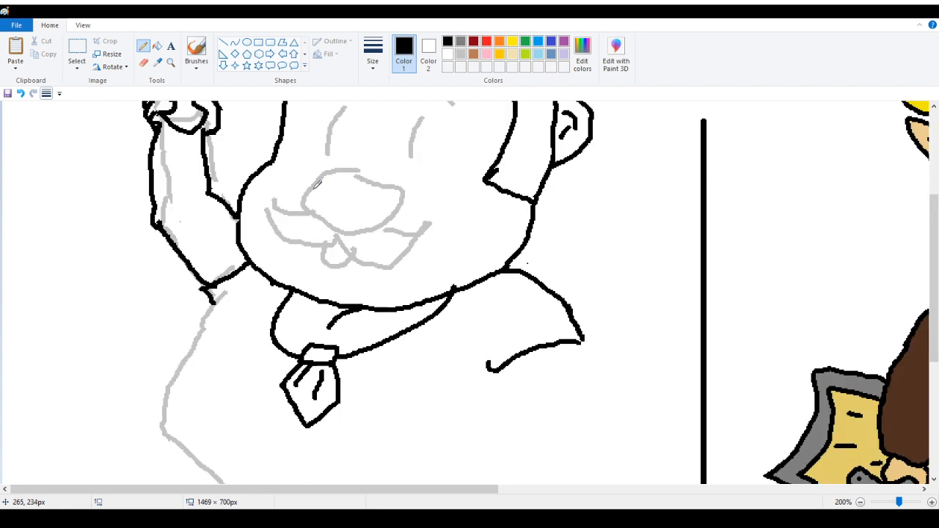
pyautogui.scroll(8, 318, 184)
pyautogui.click(171, 64)
pyautogui.rightClick(141, 227)
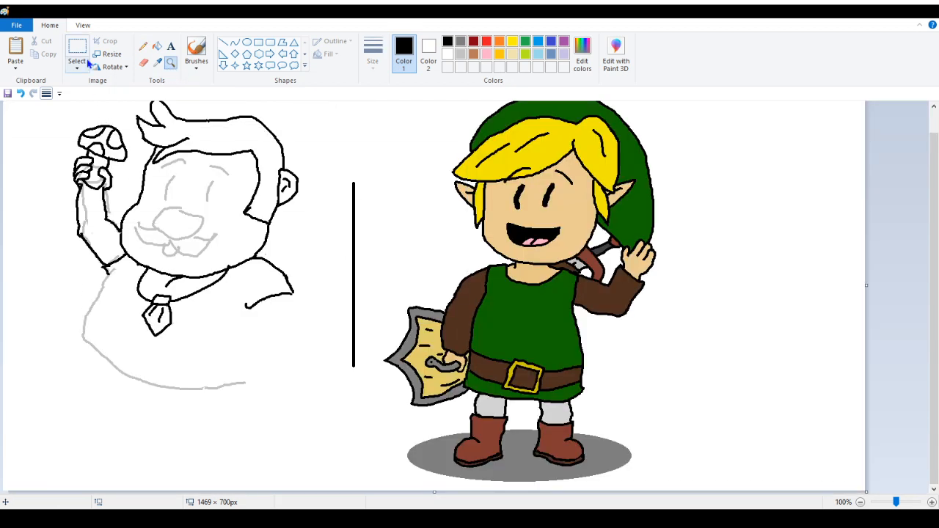
# Ink the torso's left side and belly curve black, filling the remaining gray lines black
pyautogui.click(143, 45)
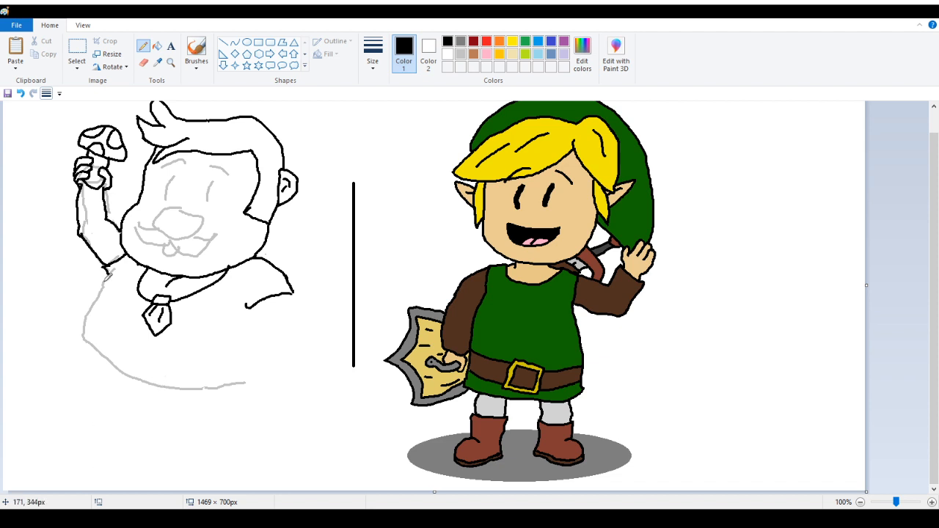
pyautogui.moveTo(115, 262)
pyautogui.mouseDown()
pyautogui.moveTo(85, 336)
pyautogui.moveTo(100, 361)
pyautogui.moveTo(134, 383)
pyautogui.mouseUp()
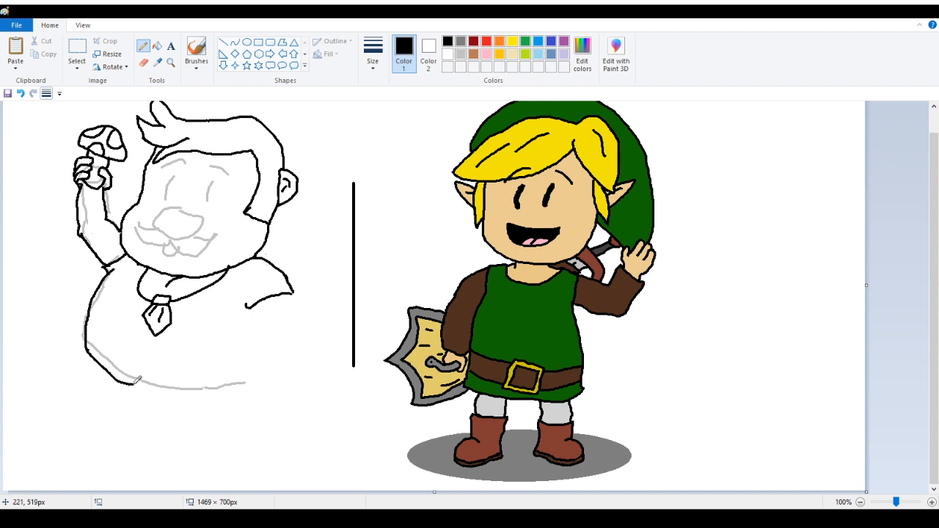
pyautogui.click(23, 92)
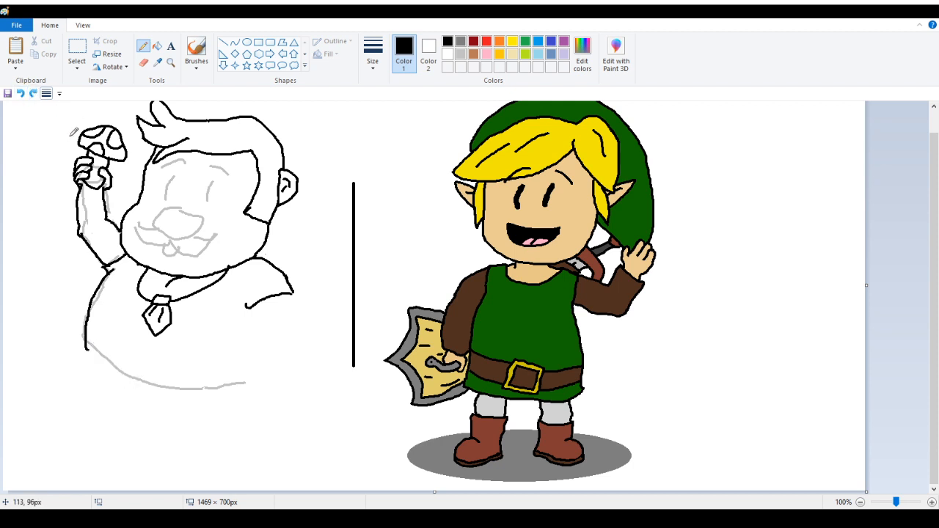
pyautogui.click(158, 46)
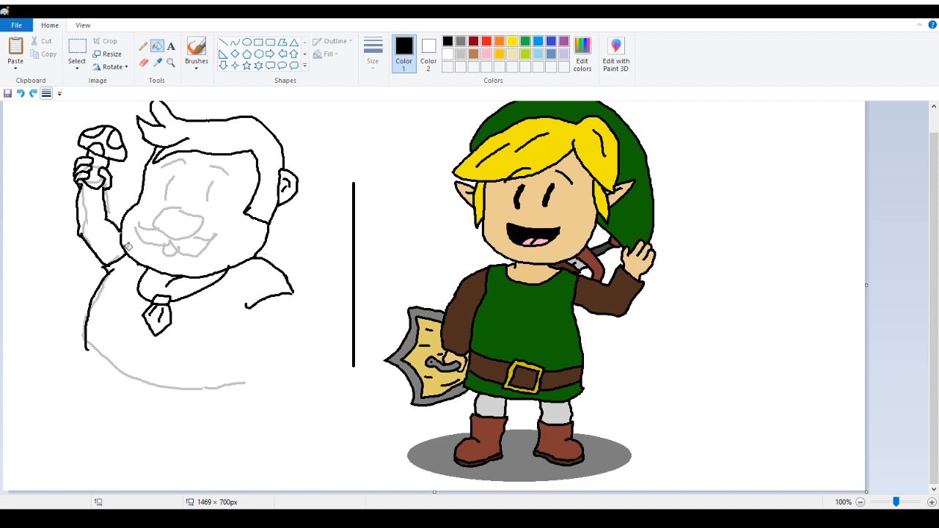
pyautogui.click(90, 345)
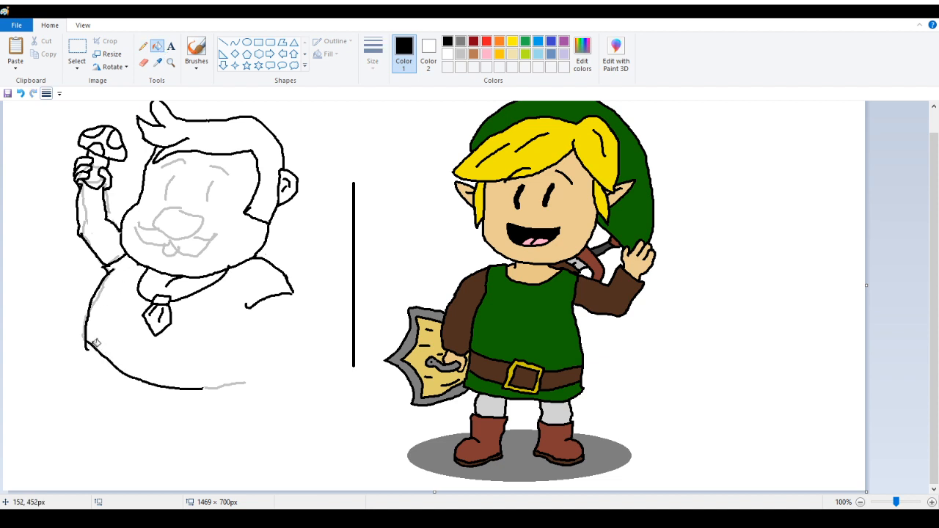
pyautogui.click(213, 387)
# Zoom into the lower body and draw the left leg's outer line in black, descending from the belly's edge
pyautogui.click(171, 62)
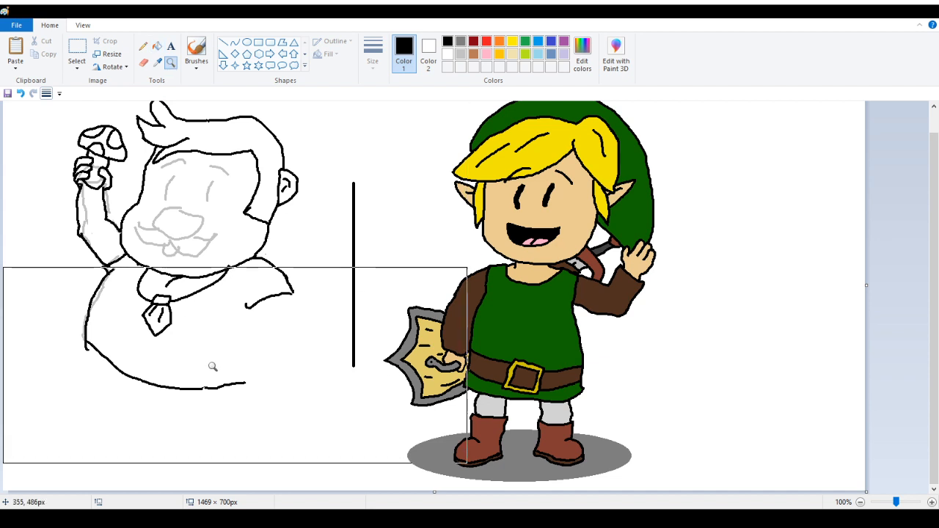
pyautogui.click(213, 367)
pyautogui.click(143, 46)
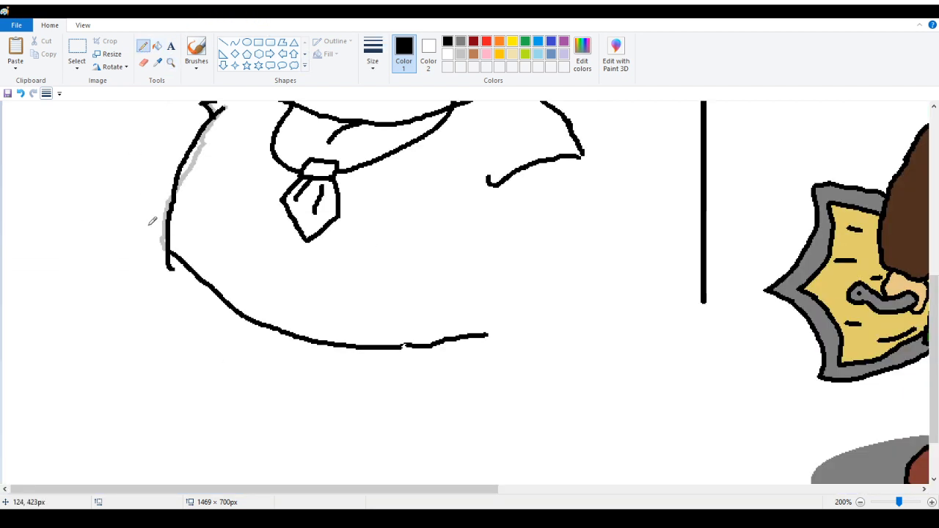
pyautogui.click(168, 252)
pyautogui.moveTo(177, 265)
pyautogui.mouseDown()
pyautogui.moveTo(202, 339)
pyautogui.moveTo(232, 375)
pyautogui.mouseUp()
pyautogui.scroll(-2, 265, 325)
pyautogui.moveTo(230, 301); pyautogui.dragTo(215, 413)
pyautogui.moveTo(213, 488); pyautogui.dragTo(216, 514)
# Draw a curved foot outline at the bottom of the left leg
pyautogui.scroll(5, 146, 367)
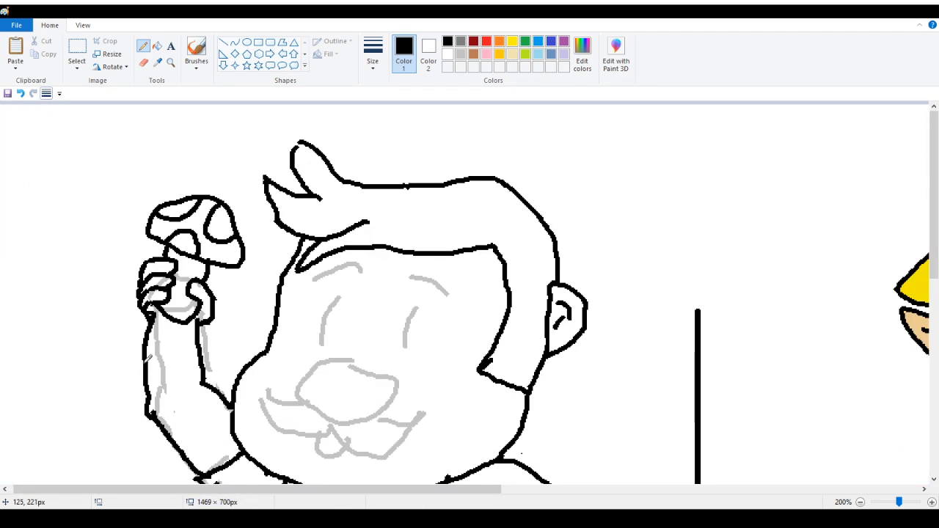
pyautogui.scroll(-5, 149, 356)
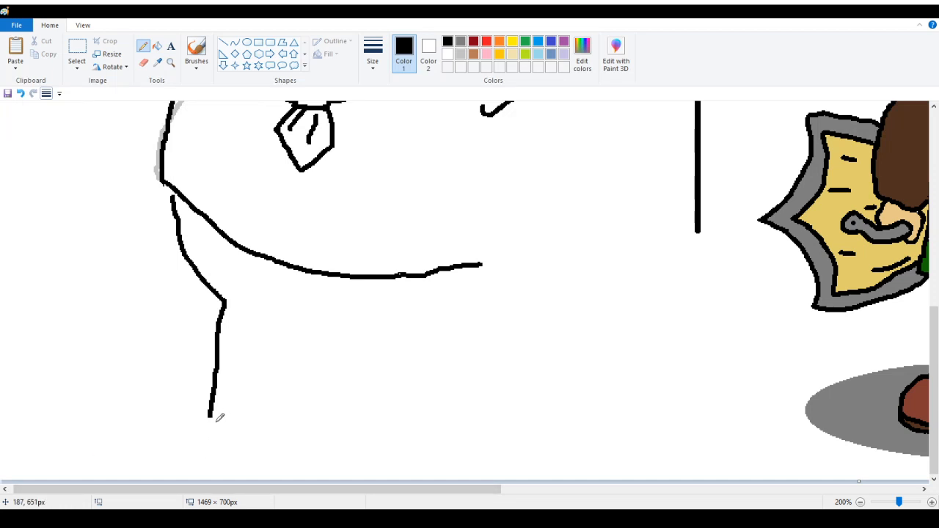
pyautogui.moveTo(157, 498); pyautogui.dragTo(147, 424)
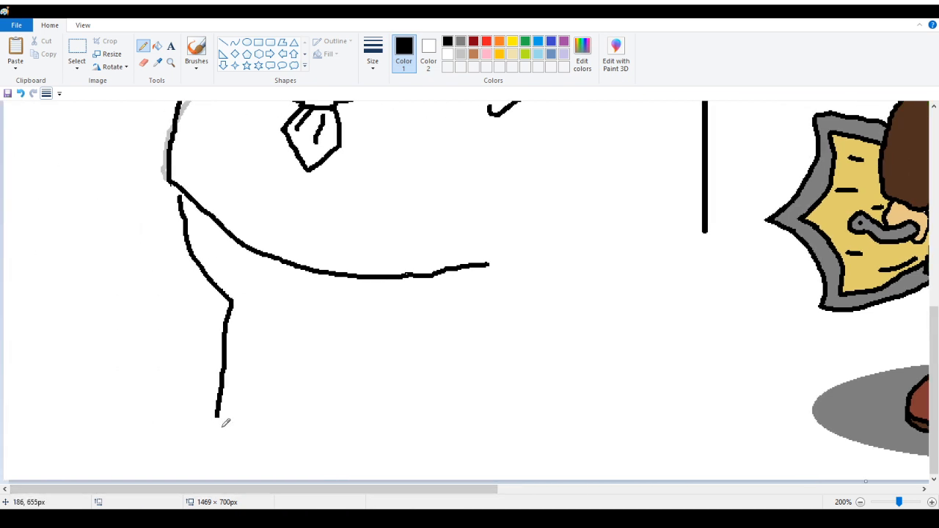
pyautogui.moveTo(221, 420)
pyautogui.mouseDown()
pyautogui.moveTo(198, 423)
pyautogui.moveTo(163, 458)
pyautogui.mouseUp()
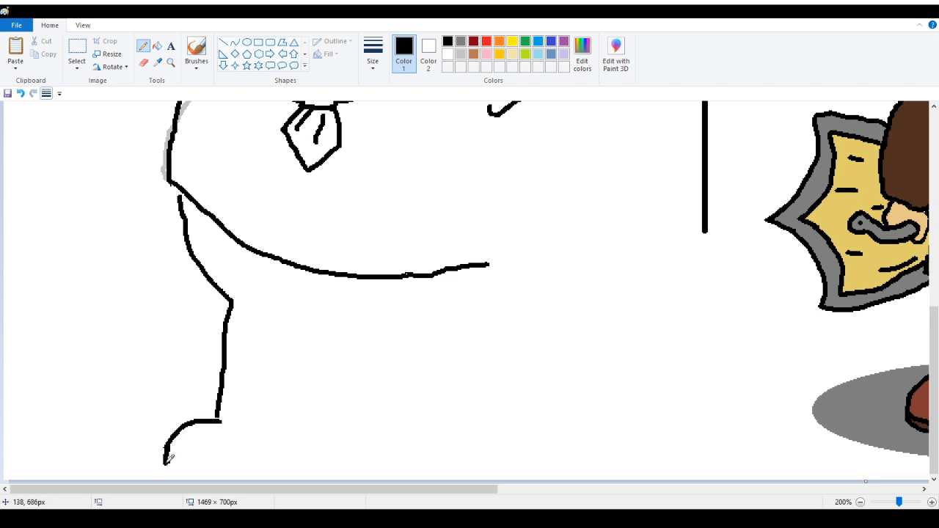
pyautogui.moveTo(165, 462); pyautogui.dragTo(214, 473)
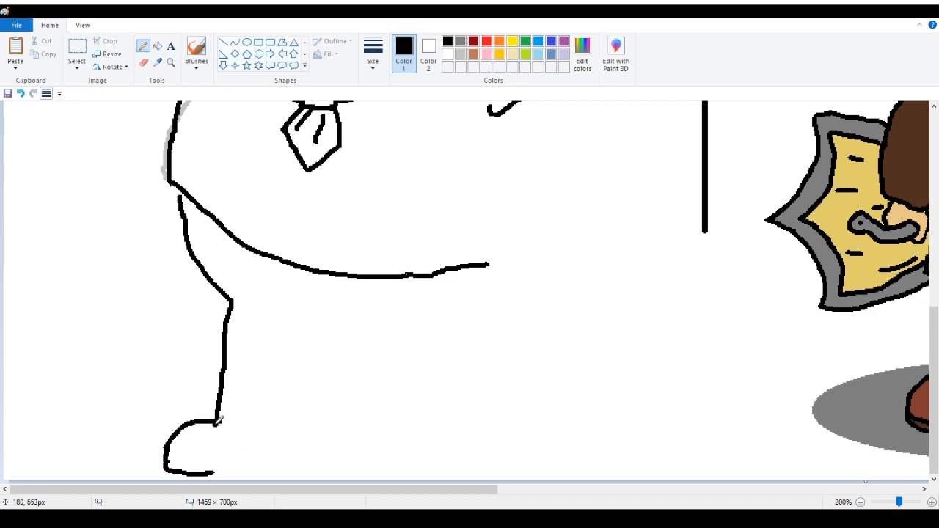
# Draw the left leg's inner edge and a short line extending toward the right leg
pyautogui.moveTo(216, 419); pyautogui.dragTo(283, 428)
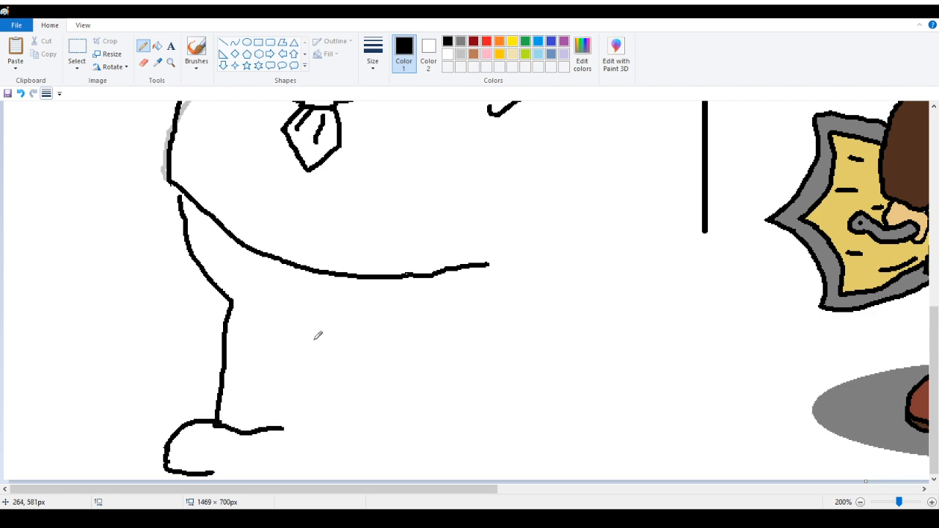
pyautogui.moveTo(304, 338)
pyautogui.mouseDown()
pyautogui.moveTo(283, 381)
pyautogui.moveTo(282, 429)
pyautogui.mouseUp()
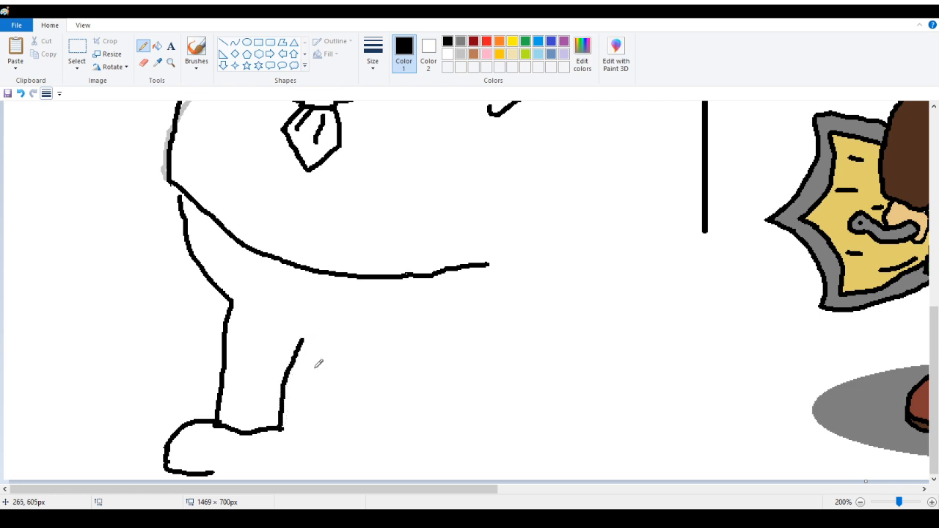
pyautogui.moveTo(304, 339); pyautogui.dragTo(369, 338)
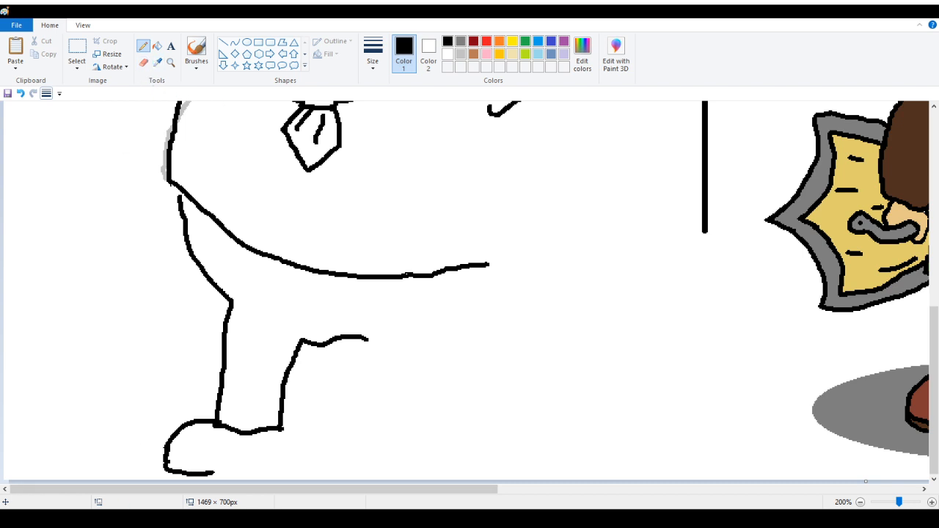
# Erase the lower part of the left leg's lines and the strokes joining the foot
pyautogui.scroll(6, 162, 431)
pyautogui.click(171, 62)
pyautogui.rightClick(63, 227)
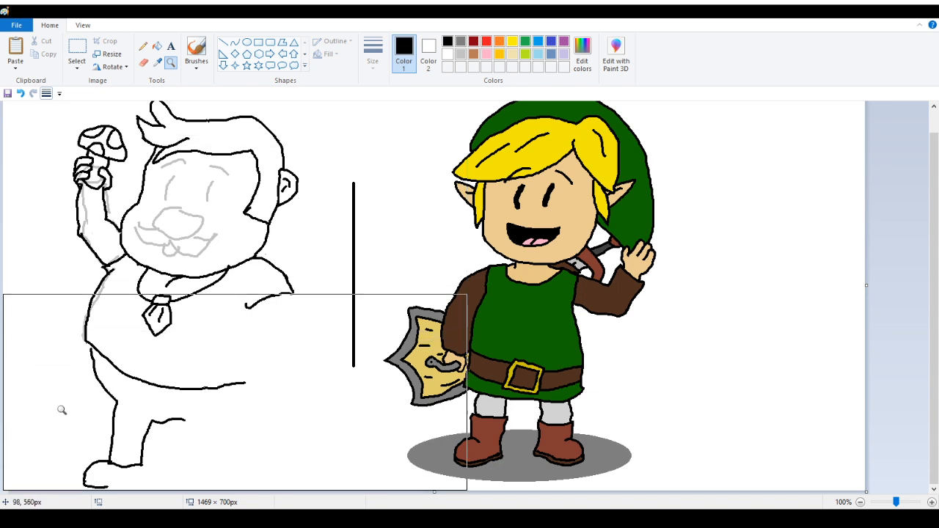
pyautogui.click(88, 431)
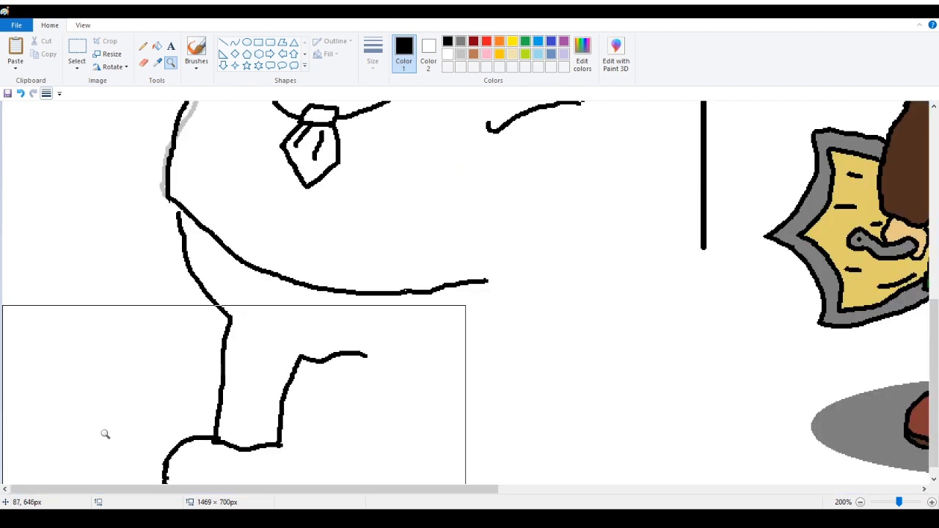
pyautogui.scroll(-1, 105, 434)
pyautogui.click(143, 63)
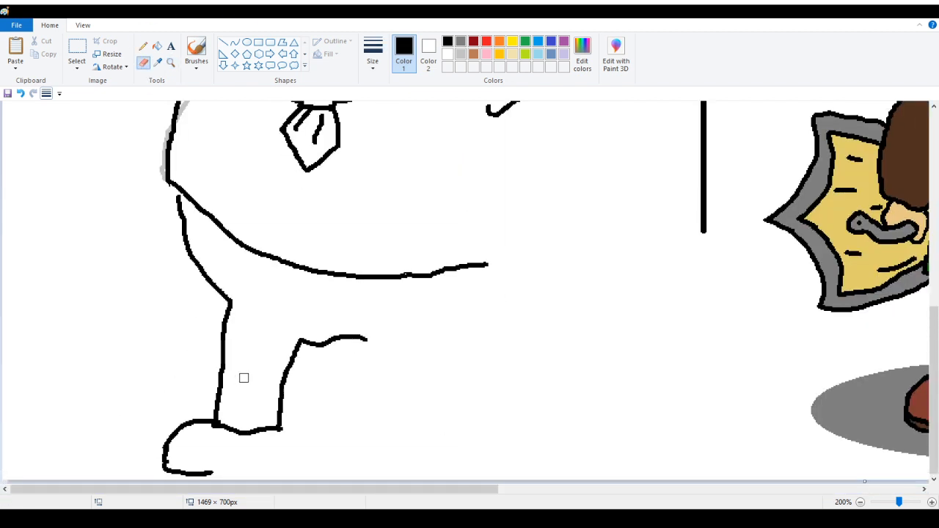
pyautogui.moveTo(226, 365)
pyautogui.mouseDown()
pyautogui.moveTo(216, 420)
pyautogui.moveTo(266, 432)
pyautogui.moveTo(247, 437)
pyautogui.moveTo(284, 428)
pyautogui.moveTo(289, 384)
pyautogui.moveTo(261, 426)
pyautogui.moveTo(294, 405)
pyautogui.moveTo(318, 354)
pyautogui.moveTo(306, 342)
pyautogui.moveTo(359, 340)
pyautogui.mouseUp()
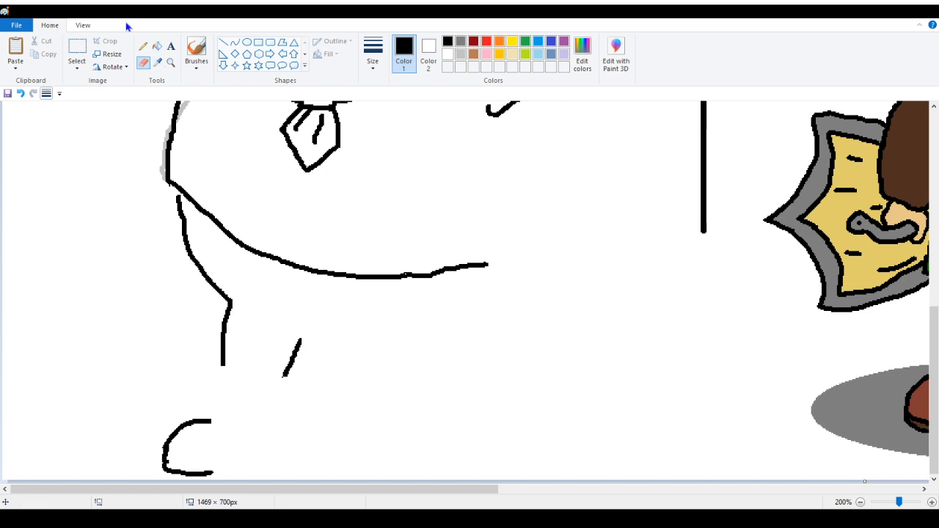
# Move the short inner leg stroke and draw the right leg: crotch line, inner edge, bottom and outer edge up to the belly
pyautogui.click(77, 51)
pyautogui.moveTo(272, 321)
pyautogui.mouseDown()
pyautogui.moveTo(272, 350)
pyautogui.moveTo(326, 396)
pyautogui.moveTo(337, 369)
pyautogui.mouseUp()
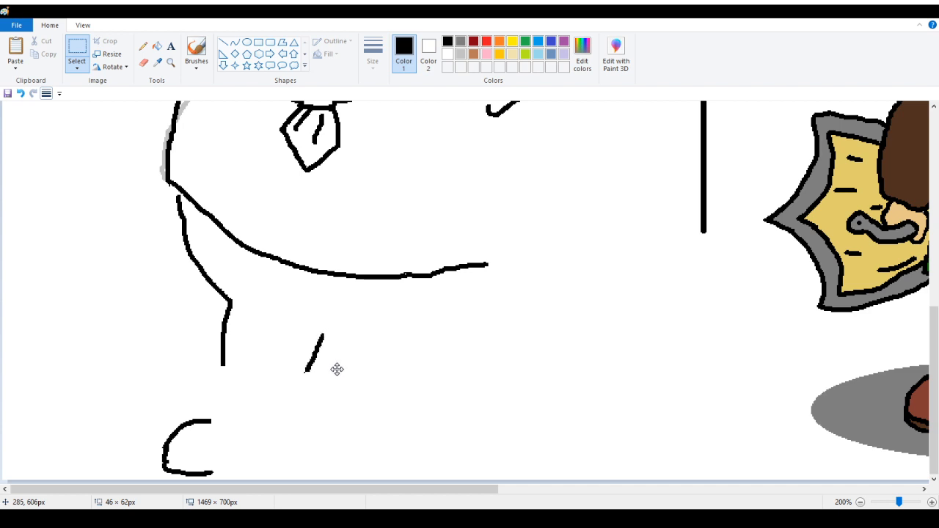
pyautogui.click(144, 46)
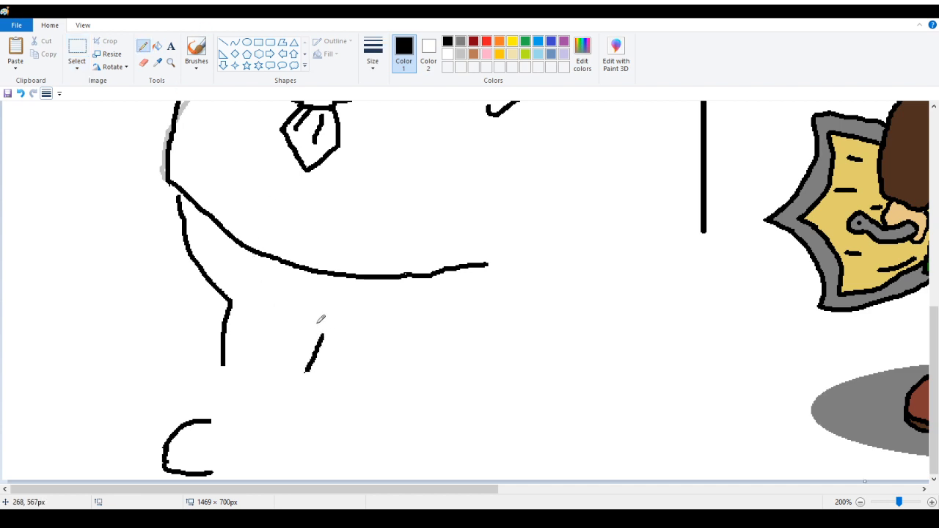
pyautogui.moveTo(312, 327)
pyautogui.mouseDown()
pyautogui.moveTo(340, 338)
pyautogui.moveTo(439, 335)
pyautogui.mouseUp()
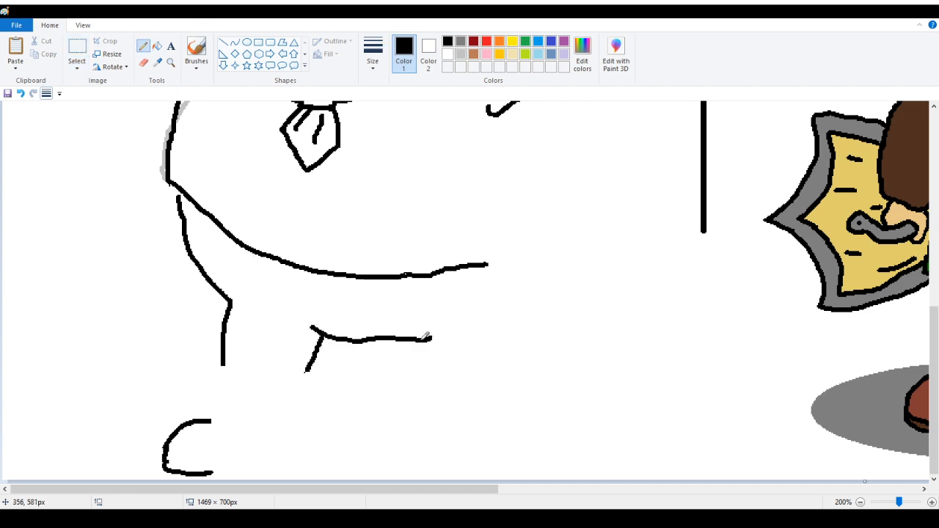
pyautogui.hotkey('ctrl', 'z')
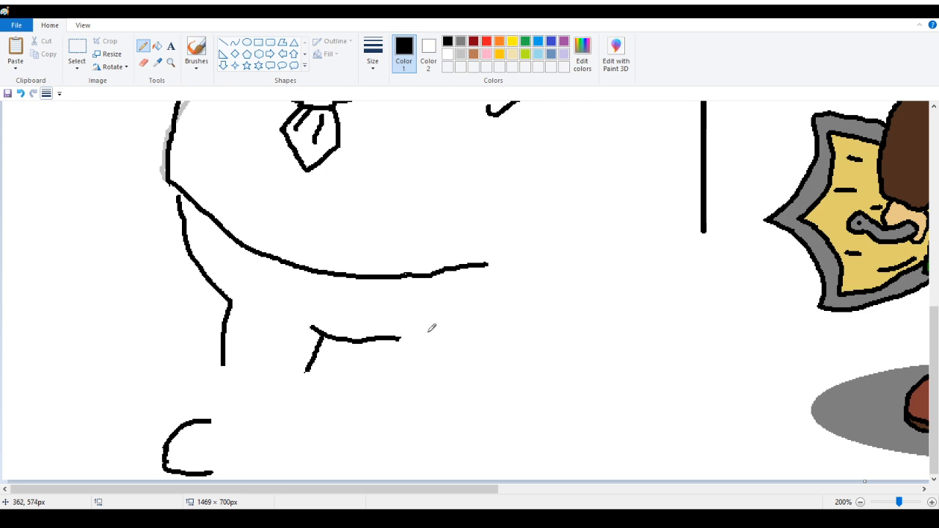
pyautogui.scroll(2, 434, 327)
pyautogui.scroll(-2, 493, 437)
pyautogui.moveTo(393, 337)
pyautogui.mouseDown()
pyautogui.moveTo(385, 376)
pyautogui.moveTo(441, 381)
pyautogui.mouseUp()
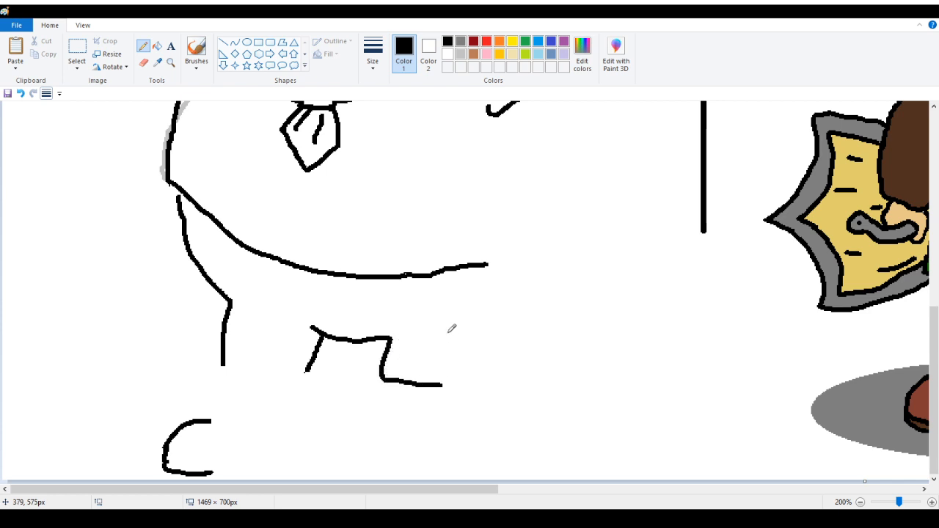
pyautogui.moveTo(448, 332); pyautogui.dragTo(444, 383)
pyautogui.moveTo(449, 334); pyautogui.dragTo(498, 295)
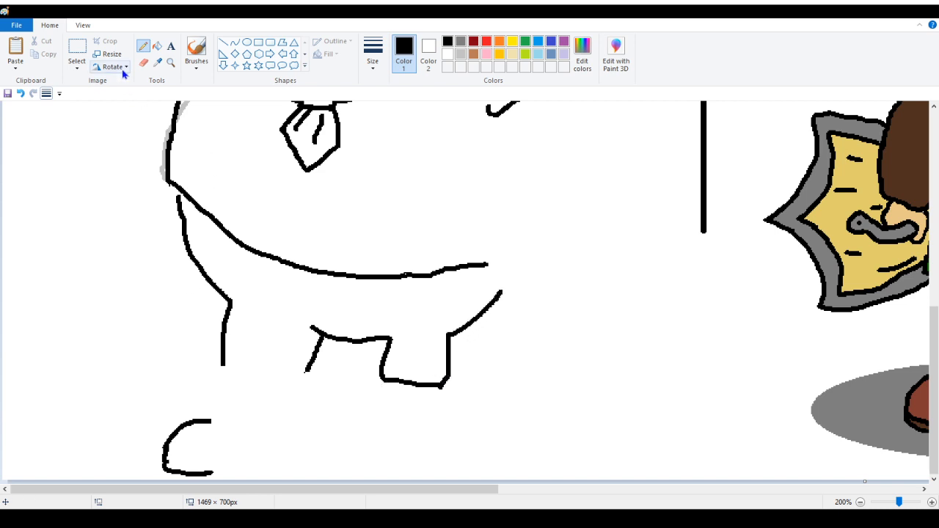
# Select the left foot outline and move it up to meet the leg
pyautogui.click(76, 50)
pyautogui.moveTo(138, 396)
pyautogui.mouseDown()
pyautogui.moveTo(140, 440)
pyautogui.moveTo(277, 478)
pyautogui.mouseUp()
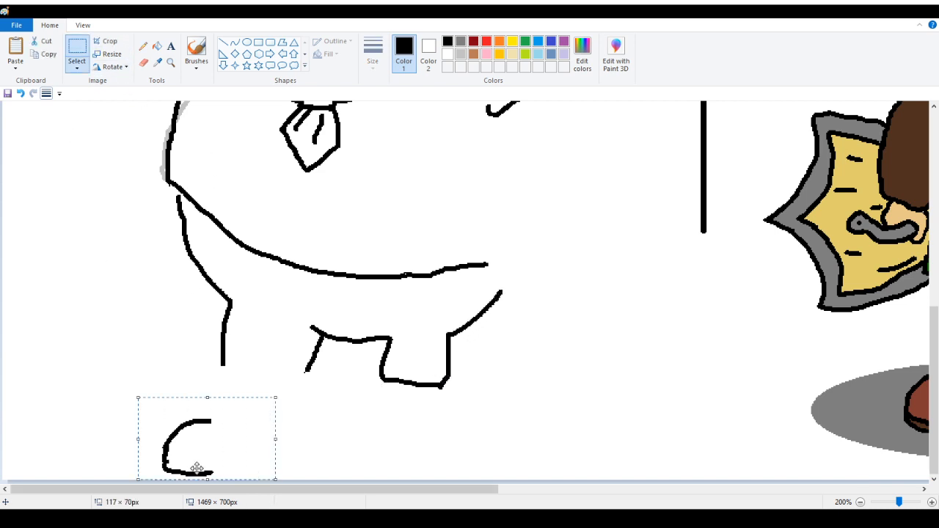
pyautogui.moveTo(195, 466)
pyautogui.mouseDown()
pyautogui.moveTo(208, 401)
pyautogui.moveTo(212, 411)
pyautogui.mouseUp()
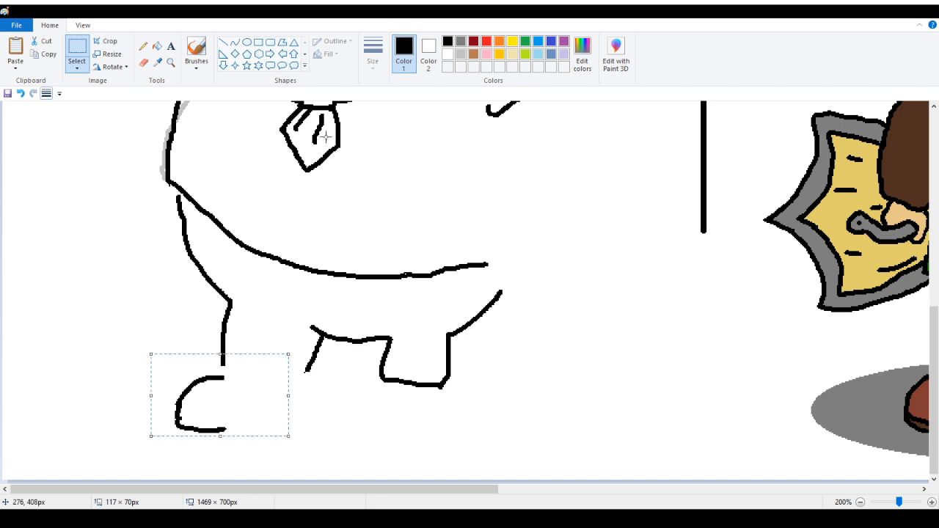
pyautogui.click(145, 49)
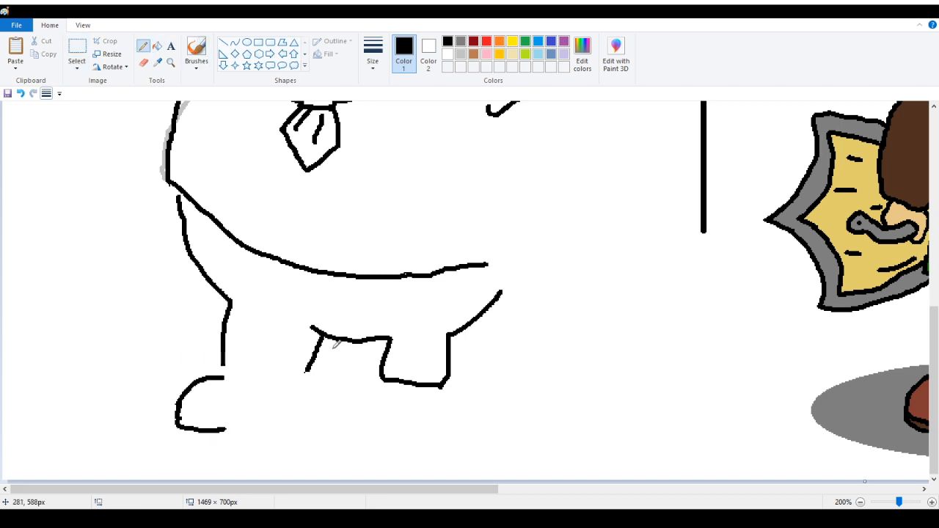
# Select the short inner leg stroke and reposition it slightly left
pyautogui.click(72, 52)
pyautogui.moveTo(296, 310)
pyautogui.mouseDown()
pyautogui.moveTo(320, 374)
pyautogui.moveTo(342, 380)
pyautogui.moveTo(315, 375)
pyautogui.mouseUp()
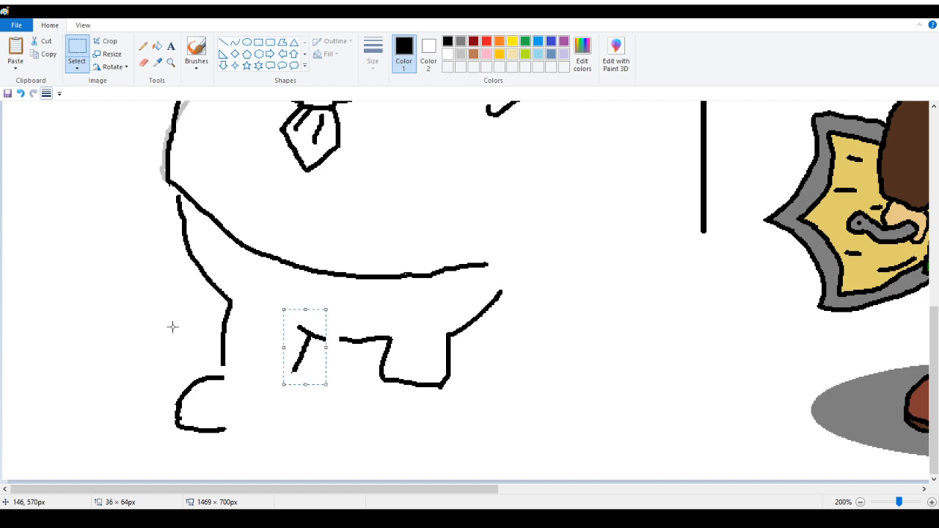
pyautogui.click(122, 220)
# Erase and redraw the right leg's inner and outer lower edges in black
pyautogui.click(143, 48)
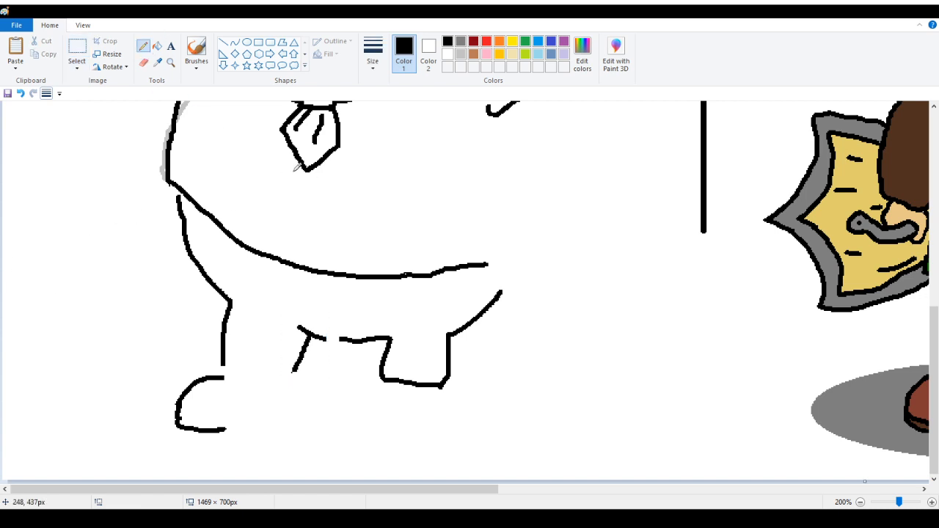
pyautogui.click(143, 62)
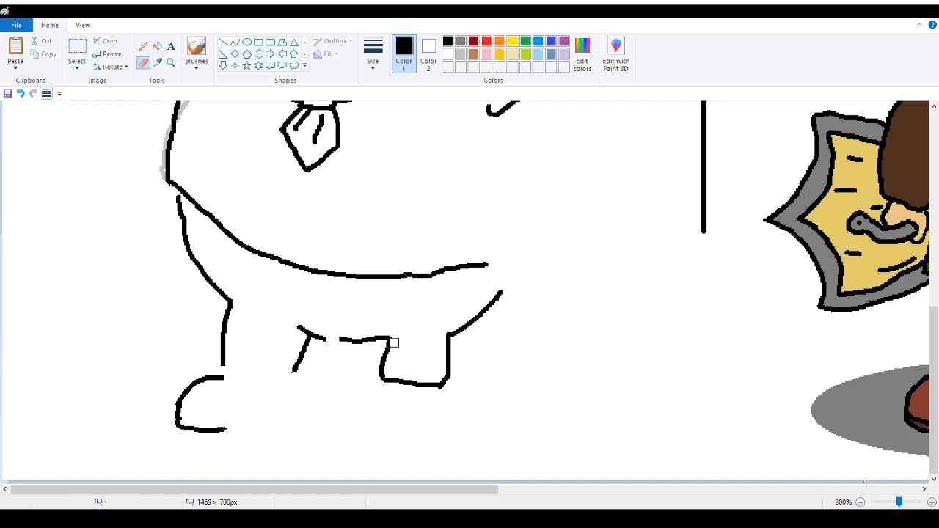
pyautogui.moveTo(394, 342)
pyautogui.mouseDown()
pyautogui.moveTo(386, 340)
pyautogui.moveTo(386, 378)
pyautogui.moveTo(390, 342)
pyautogui.moveTo(378, 337)
pyautogui.mouseUp()
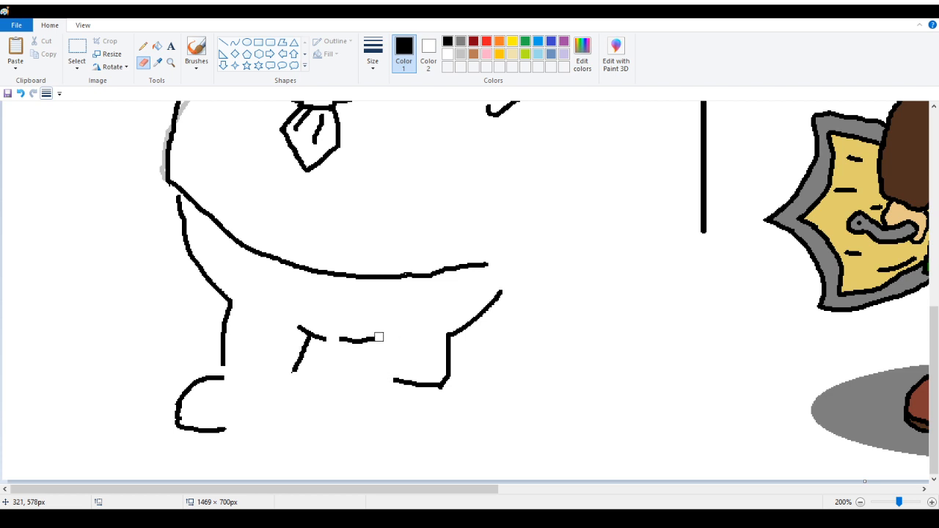
pyautogui.moveTo(447, 327); pyautogui.dragTo(446, 383)
pyautogui.click(143, 48)
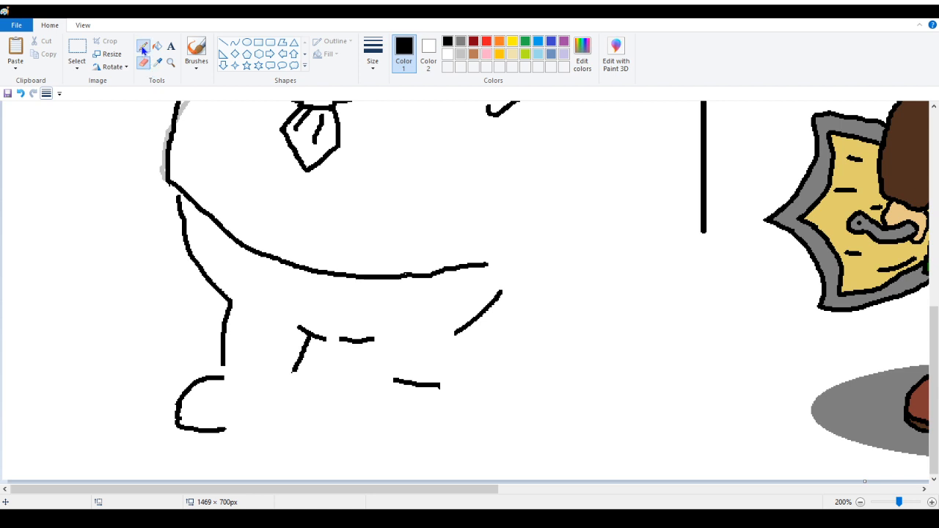
pyautogui.moveTo(373, 341)
pyautogui.mouseDown()
pyautogui.moveTo(390, 342)
pyautogui.moveTo(394, 381)
pyautogui.mouseUp()
pyautogui.moveTo(455, 333); pyautogui.dragTo(444, 387)
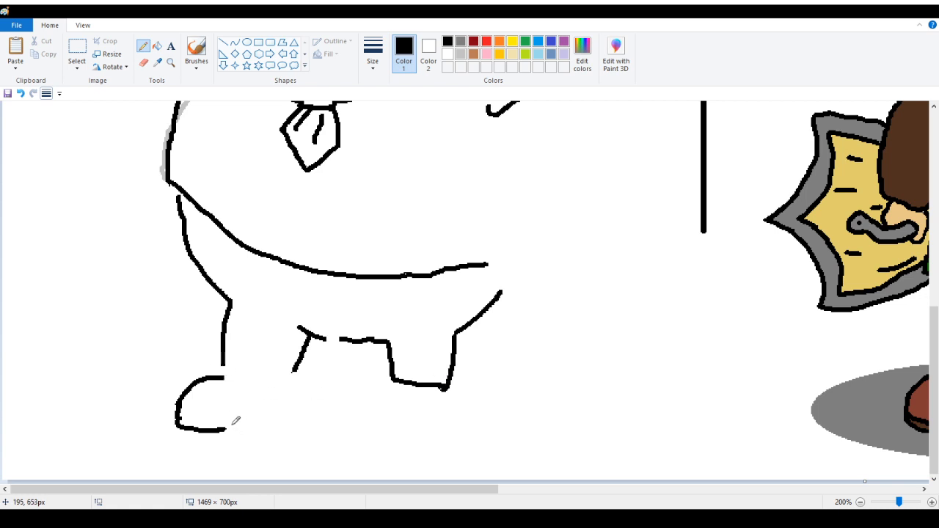
# Move the left foot up slightly and redraw it as a shoe with a double sole line
pyautogui.click(78, 50)
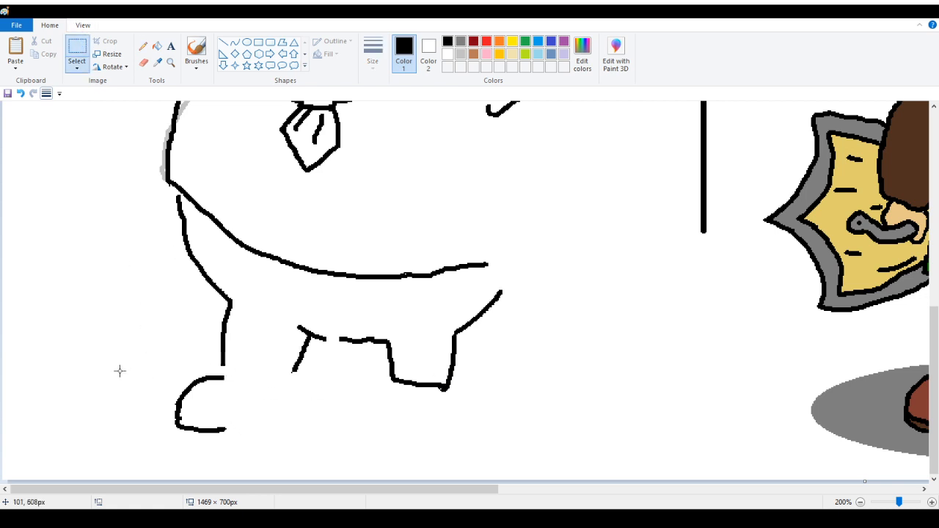
pyautogui.moveTo(120, 372)
pyautogui.mouseDown()
pyautogui.moveTo(230, 478)
pyautogui.moveTo(249, 477)
pyautogui.mouseUp()
pyautogui.moveTo(215, 429); pyautogui.dragTo(216, 418)
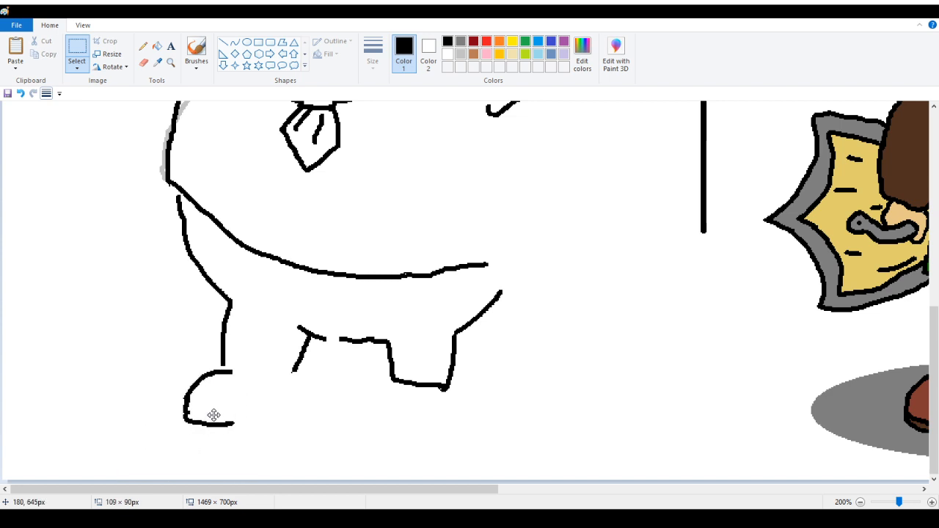
pyautogui.click(143, 46)
pyautogui.moveTo(229, 360)
pyautogui.mouseDown()
pyautogui.moveTo(225, 370)
pyautogui.moveTo(264, 376)
pyautogui.mouseUp()
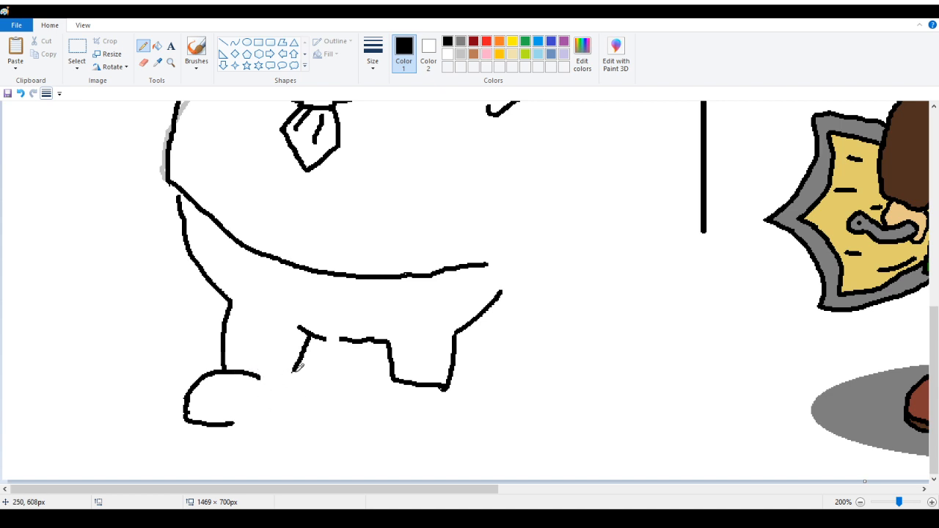
pyautogui.moveTo(261, 375)
pyautogui.mouseDown()
pyautogui.moveTo(296, 372)
pyautogui.moveTo(295, 397)
pyautogui.moveTo(230, 425)
pyautogui.mouseUp()
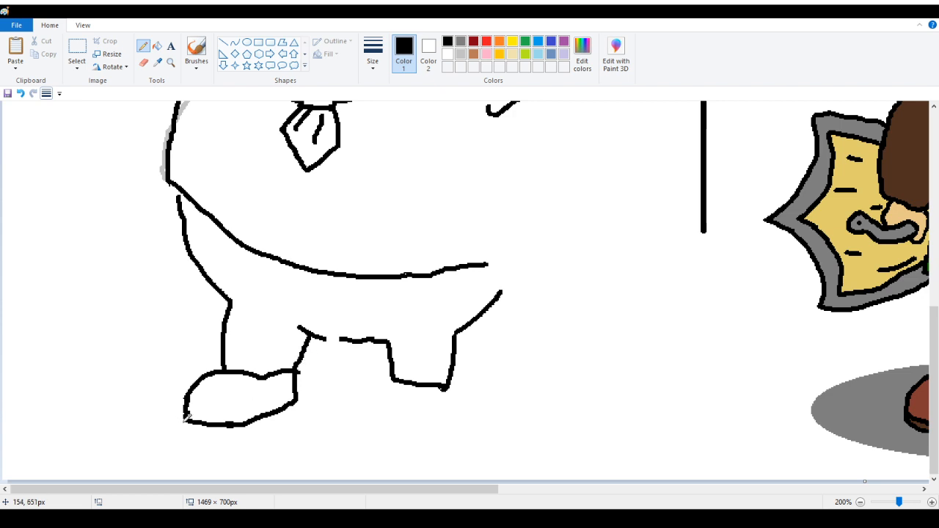
pyautogui.moveTo(188, 416)
pyautogui.mouseDown()
pyautogui.moveTo(189, 433)
pyautogui.moveTo(246, 438)
pyautogui.moveTo(301, 397)
pyautogui.mouseUp()
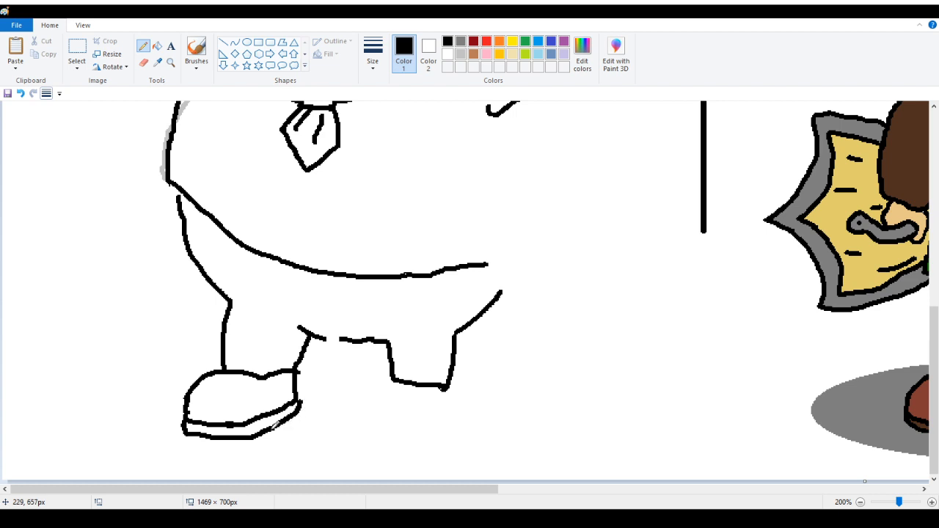
pyautogui.moveTo(252, 435)
pyautogui.mouseDown()
pyautogui.moveTo(238, 442)
pyautogui.moveTo(271, 439)
pyautogui.moveTo(264, 430)
pyautogui.moveTo(228, 439)
pyautogui.mouseUp()
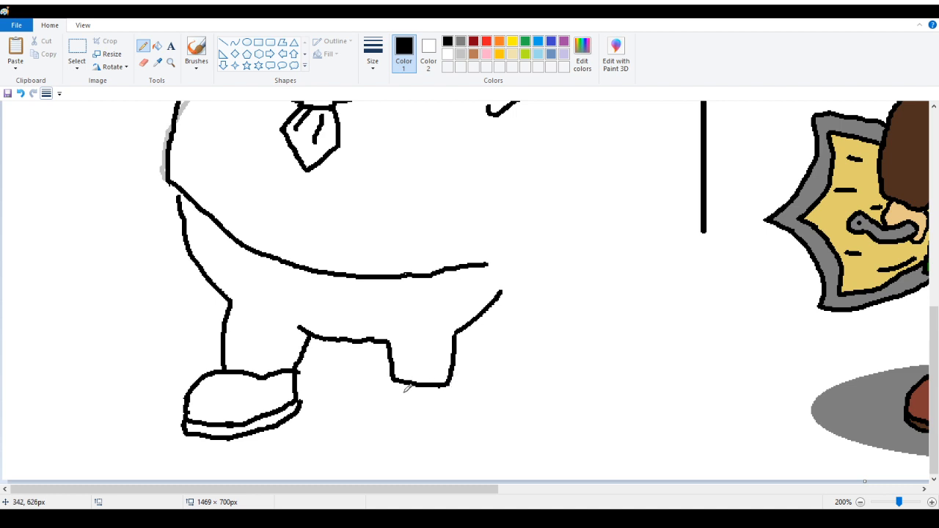
# Erase the right leg's flat bottom edge and draw a rounded right shoe joined to the leg
pyautogui.moveTo(374, 489)
pyautogui.mouseDown()
pyautogui.moveTo(572, 488)
pyautogui.moveTo(379, 486)
pyautogui.mouseUp()
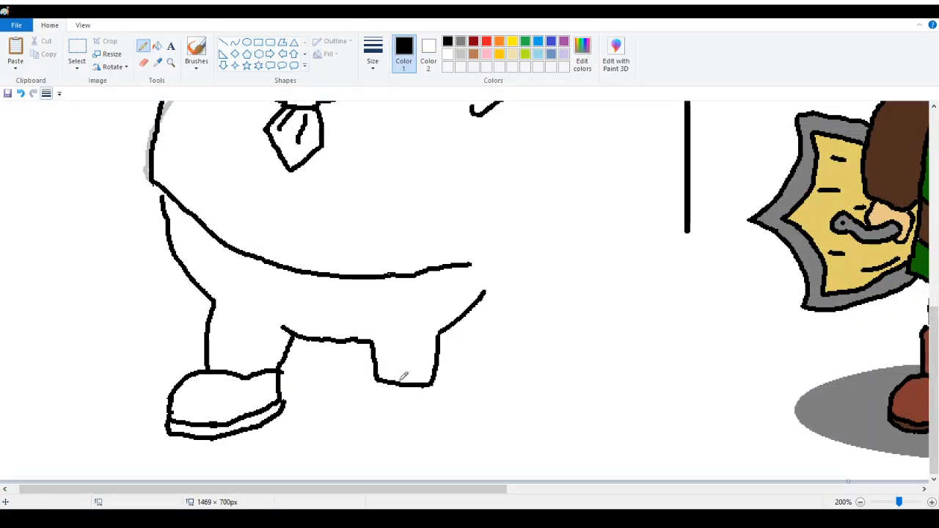
pyautogui.click(143, 62)
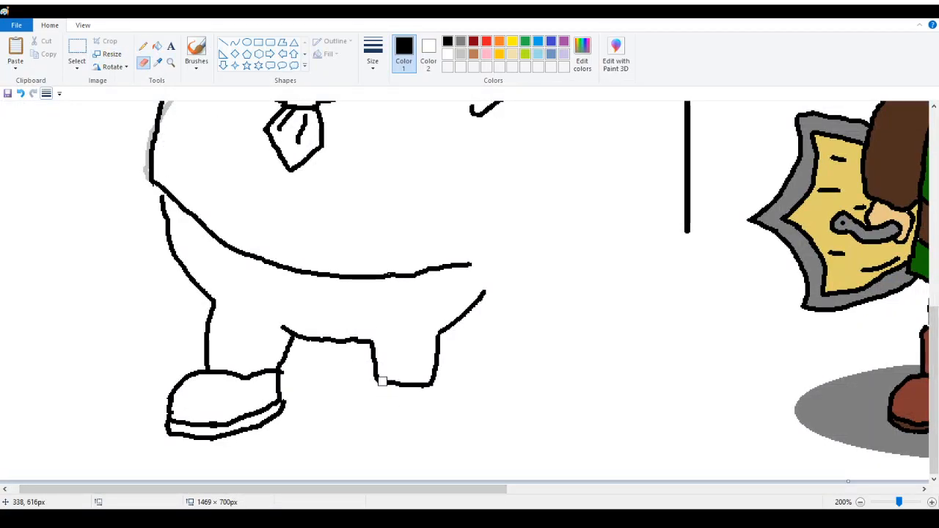
pyautogui.moveTo(381, 381); pyautogui.dragTo(436, 380)
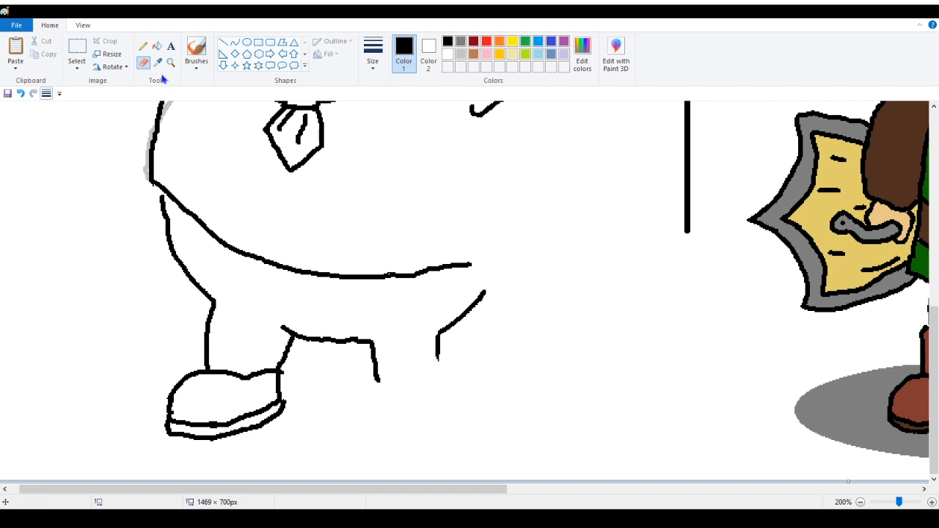
pyautogui.click(144, 46)
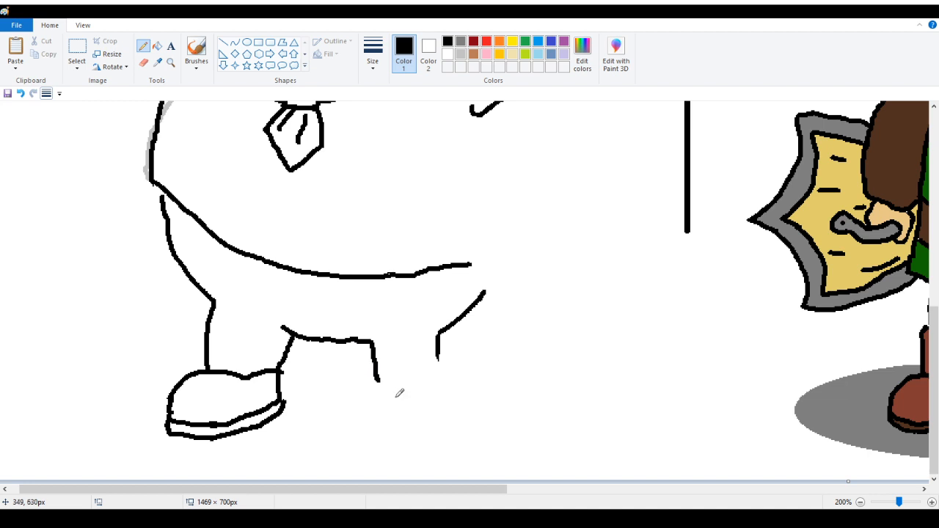
pyautogui.moveTo(385, 400)
pyautogui.mouseDown()
pyautogui.moveTo(403, 383)
pyautogui.moveTo(449, 385)
pyautogui.moveTo(456, 417)
pyautogui.mouseUp()
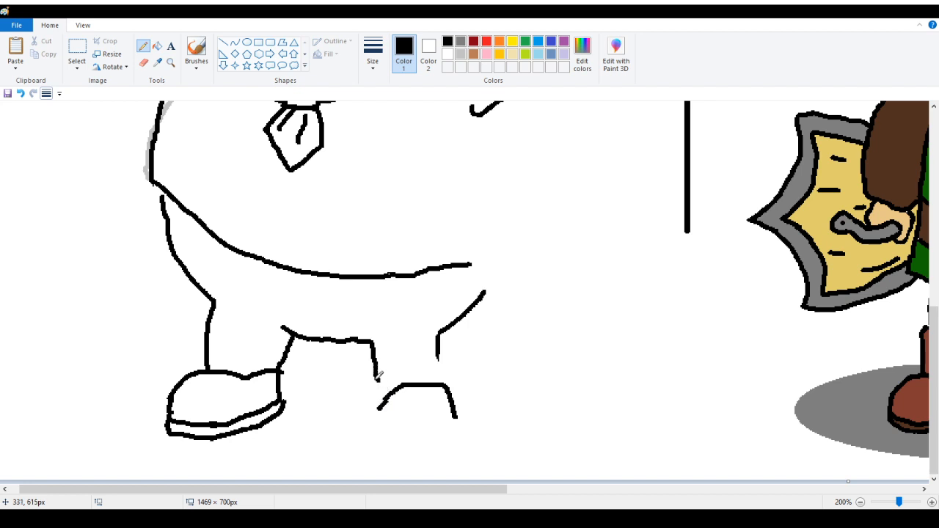
pyautogui.moveTo(378, 376)
pyautogui.mouseDown()
pyautogui.moveTo(396, 387)
pyautogui.moveTo(371, 395)
pyautogui.moveTo(370, 409)
pyautogui.moveTo(387, 401)
pyautogui.moveTo(377, 421)
pyautogui.moveTo(443, 431)
pyautogui.mouseUp()
pyautogui.moveTo(452, 398); pyautogui.dragTo(452, 411)
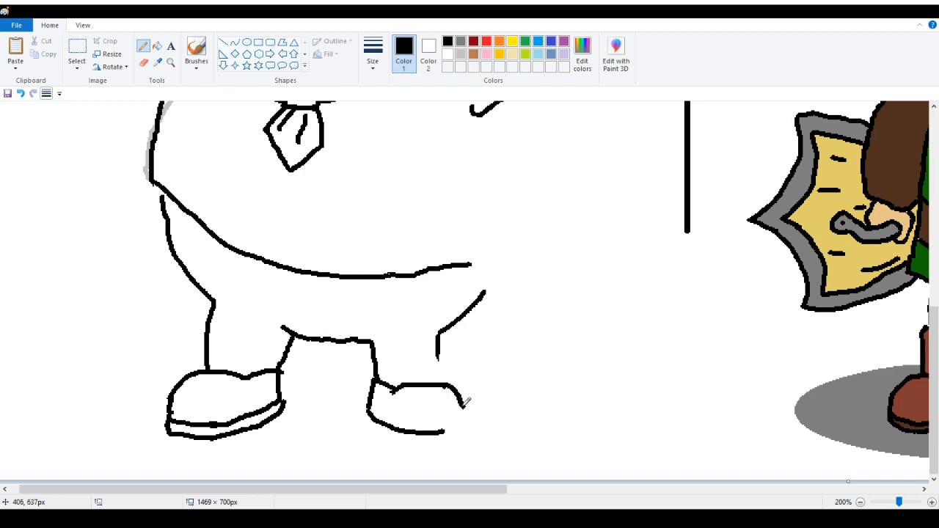
pyautogui.moveTo(446, 385)
pyautogui.mouseDown()
pyautogui.moveTo(467, 388)
pyautogui.moveTo(465, 425)
pyautogui.moveTo(438, 434)
pyautogui.mouseUp()
pyautogui.moveTo(438, 358); pyautogui.dragTo(441, 381)
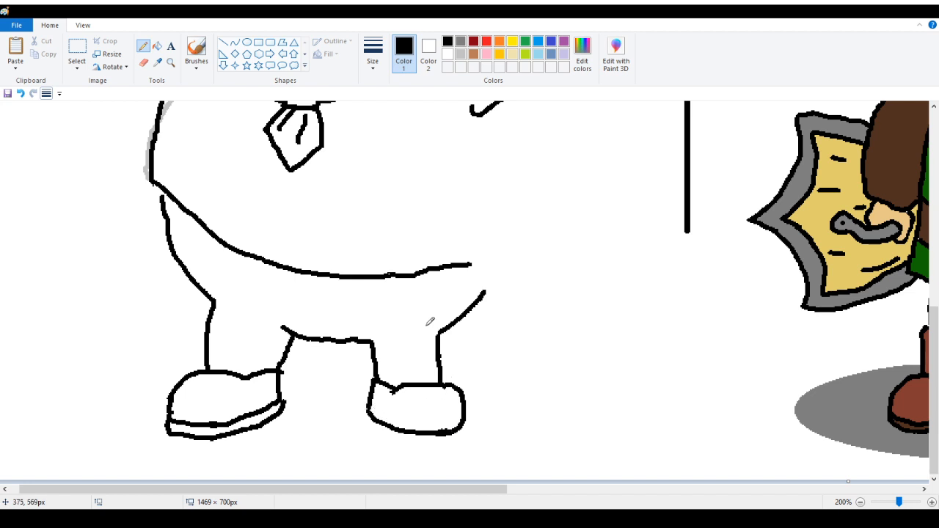
# Erase and redraw the top edge of the right shoe, closing the gap with the leg's outer line
pyautogui.click(144, 62)
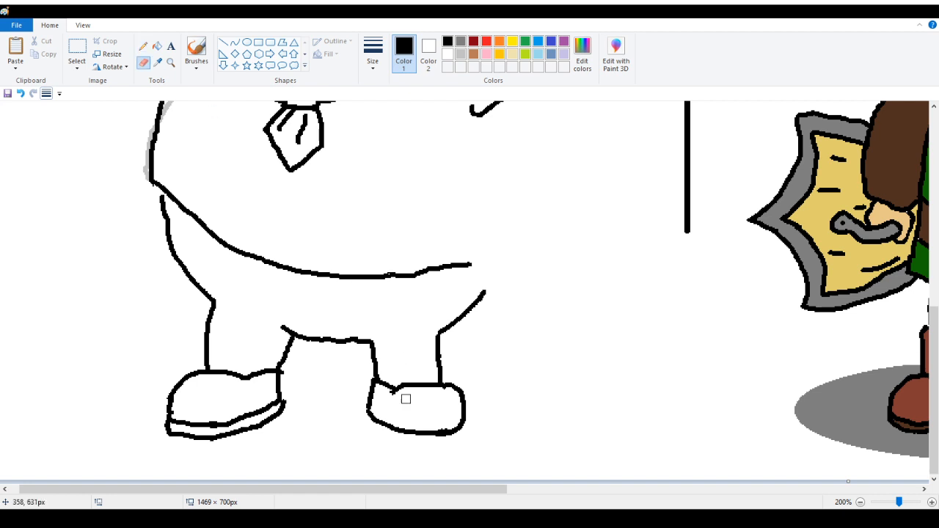
pyautogui.moveTo(406, 398)
pyautogui.mouseDown()
pyautogui.moveTo(420, 382)
pyautogui.moveTo(455, 378)
pyautogui.moveTo(459, 386)
pyautogui.mouseUp()
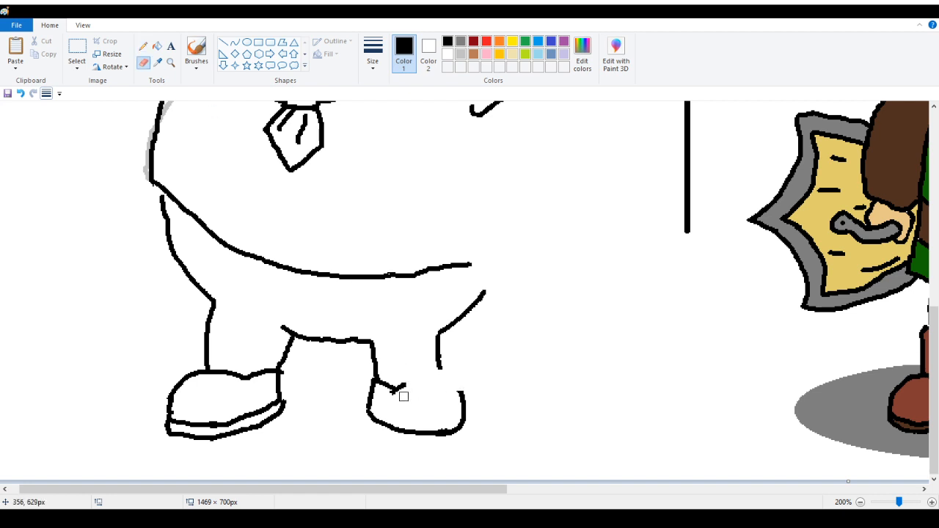
pyautogui.click(144, 46)
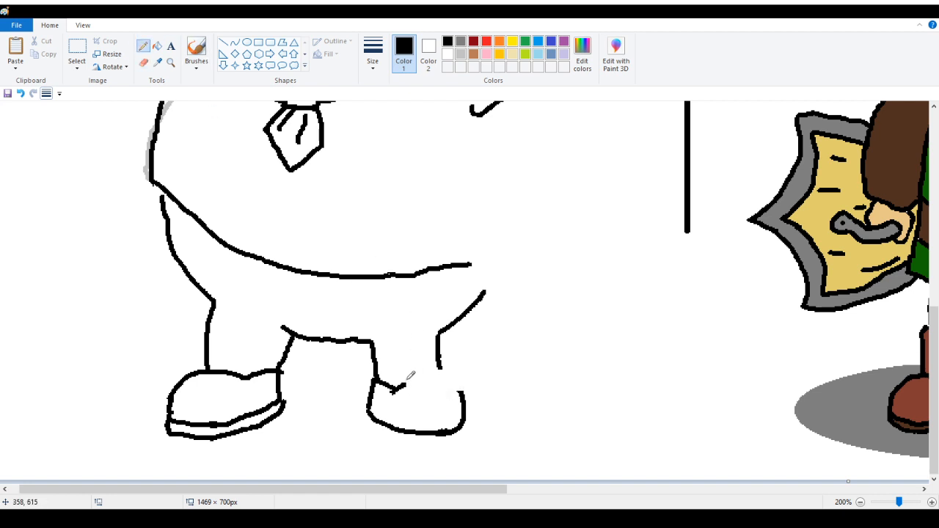
pyautogui.moveTo(397, 388)
pyautogui.mouseDown()
pyautogui.moveTo(433, 374)
pyautogui.moveTo(462, 386)
pyautogui.moveTo(453, 383)
pyautogui.mouseUp()
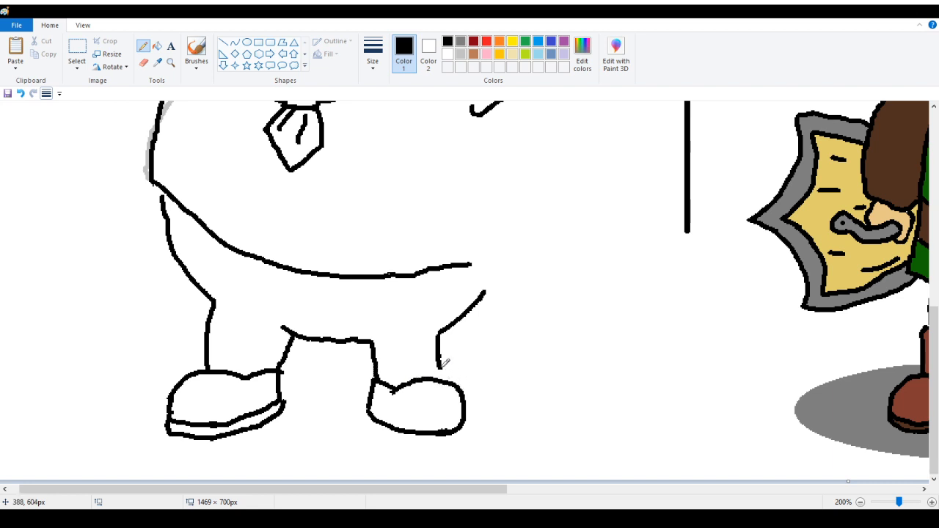
pyautogui.moveTo(438, 366); pyautogui.dragTo(440, 377)
# Draw a double sole line under the right shoe, erasing and redrawing its end
pyautogui.moveTo(371, 410)
pyautogui.mouseDown()
pyautogui.moveTo(367, 425)
pyautogui.moveTo(417, 432)
pyautogui.mouseUp()
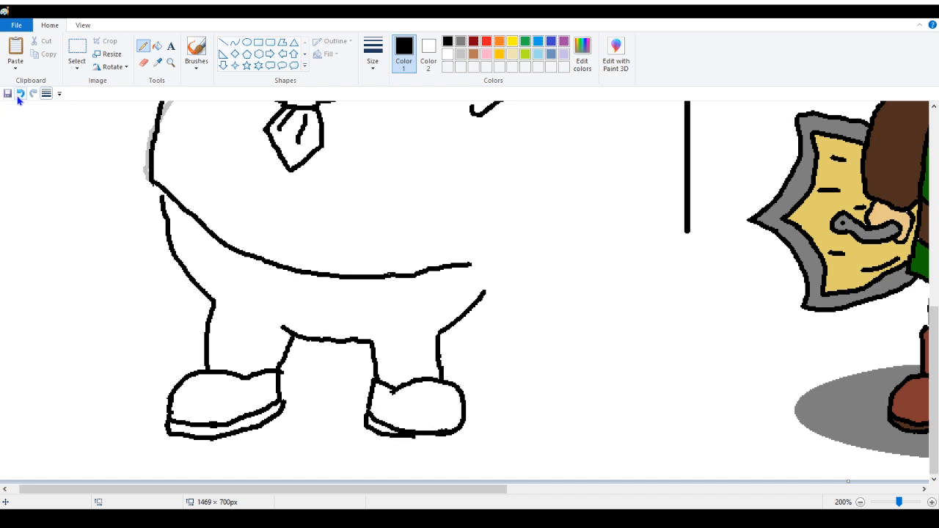
pyautogui.click(141, 64)
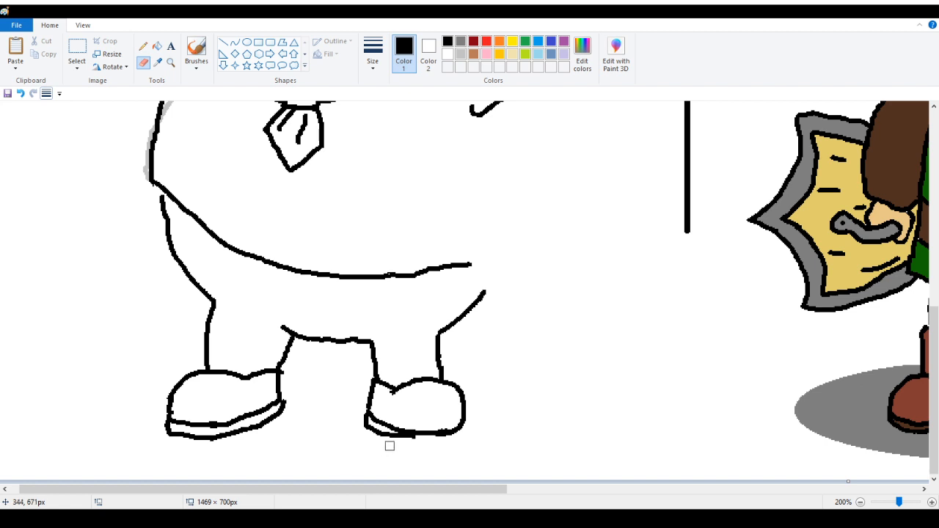
pyautogui.moveTo(387, 436); pyautogui.dragTo(402, 440)
pyautogui.click(143, 46)
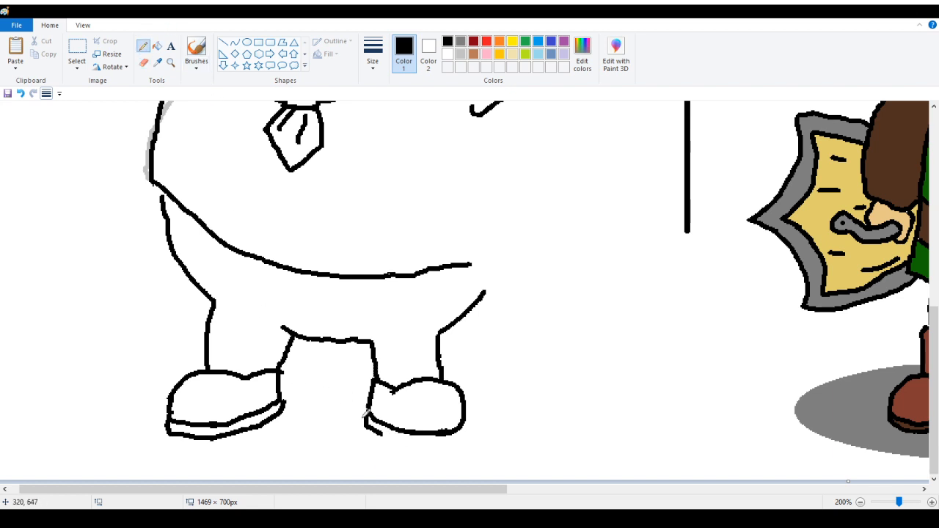
pyautogui.moveTo(389, 433)
pyautogui.mouseDown()
pyautogui.moveTo(449, 443)
pyautogui.moveTo(466, 426)
pyautogui.mouseUp()
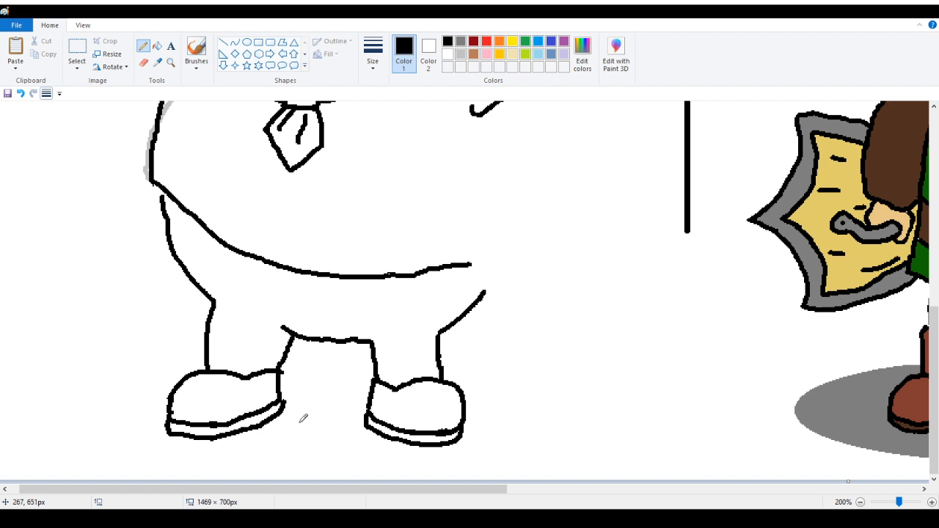
# Zoom out to 100% and sketch the bent right arm's inner strokes near the waist in black
pyautogui.scroll(2, 191, 393)
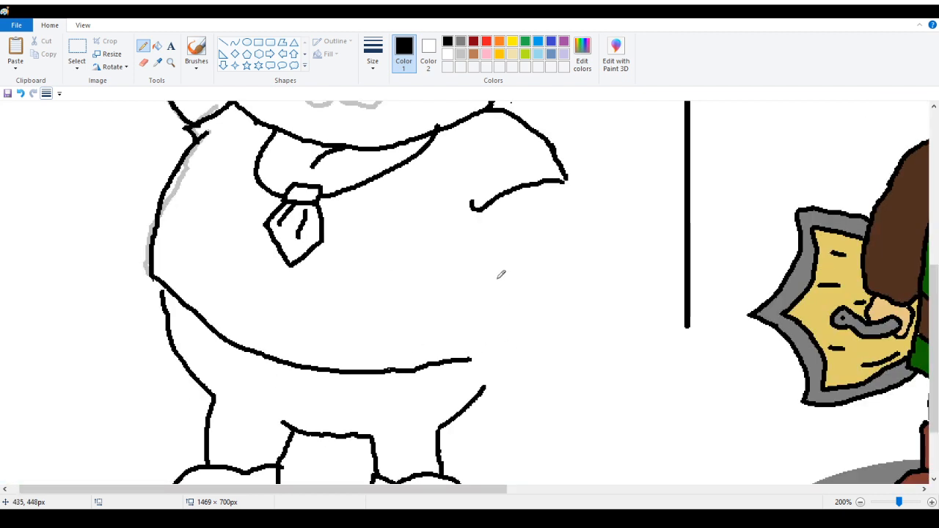
pyautogui.scroll(2, 501, 276)
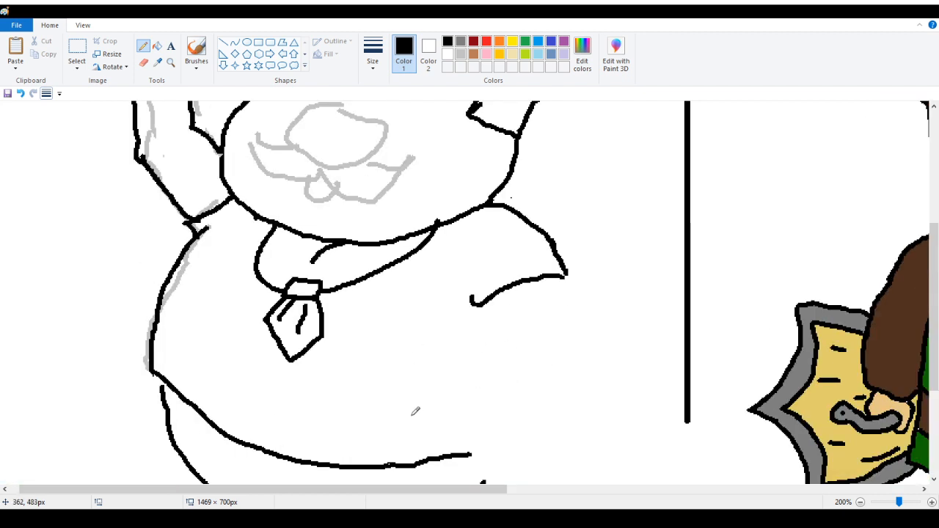
pyautogui.scroll(5, 393, 379)
pyautogui.scroll(-6, 396, 375)
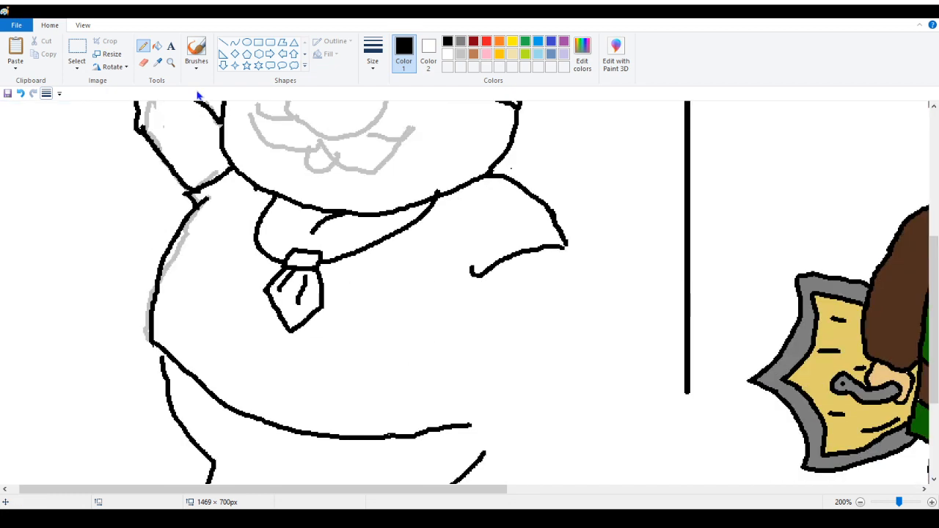
pyautogui.click(171, 66)
pyautogui.rightClick(59, 187)
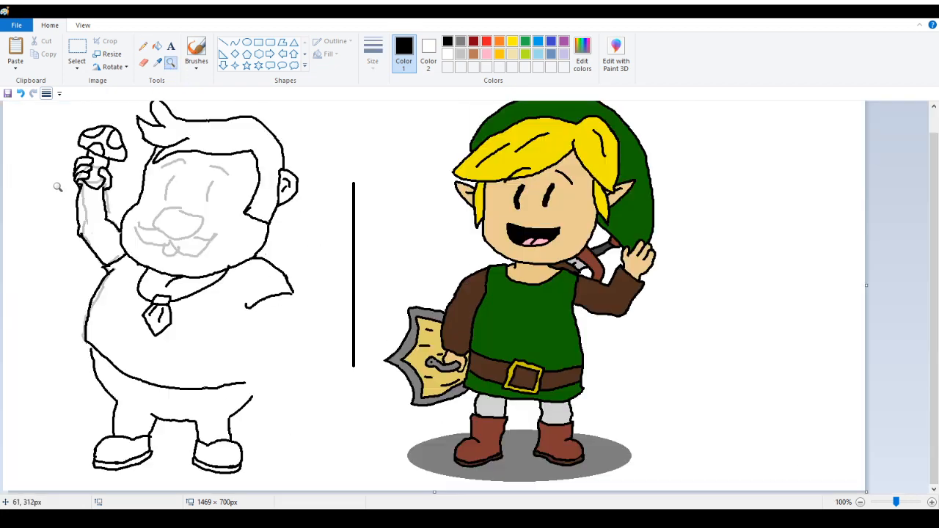
pyautogui.click(143, 46)
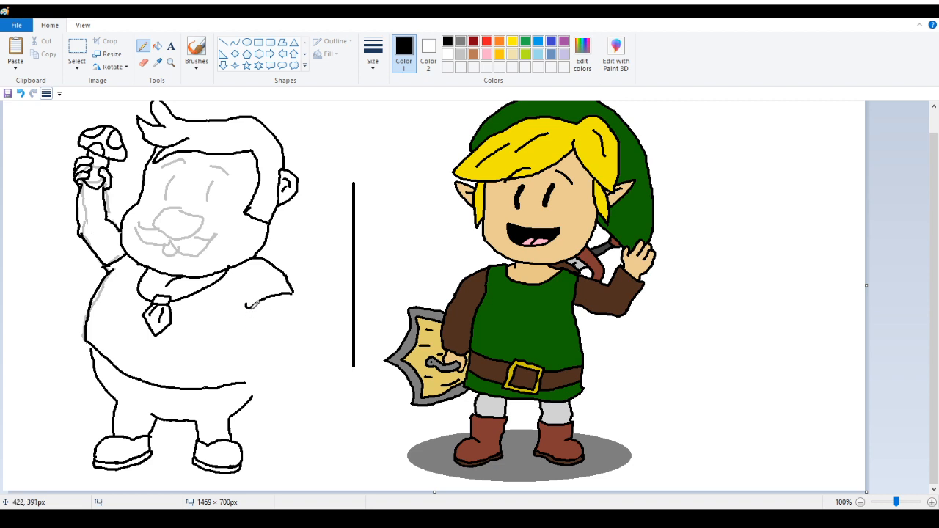
pyautogui.moveTo(249, 300)
pyautogui.mouseDown()
pyautogui.moveTo(257, 325)
pyautogui.moveTo(298, 317)
pyautogui.moveTo(292, 349)
pyautogui.moveTo(253, 363)
pyautogui.moveTo(221, 357)
pyautogui.mouseUp()
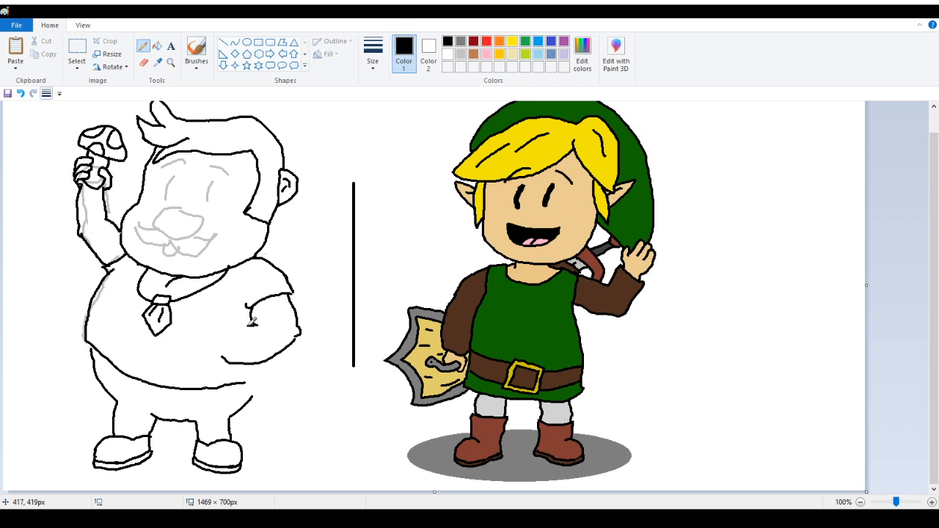
pyautogui.moveTo(252, 322); pyautogui.dragTo(229, 332)
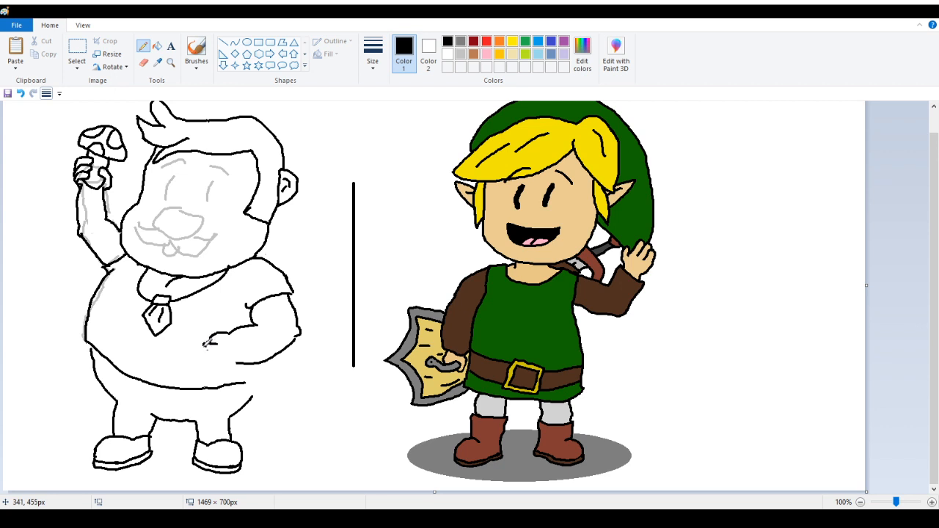
# Zoom in on the right fist and erase the stray marks beside it
pyautogui.click(170, 63)
pyautogui.click(212, 345)
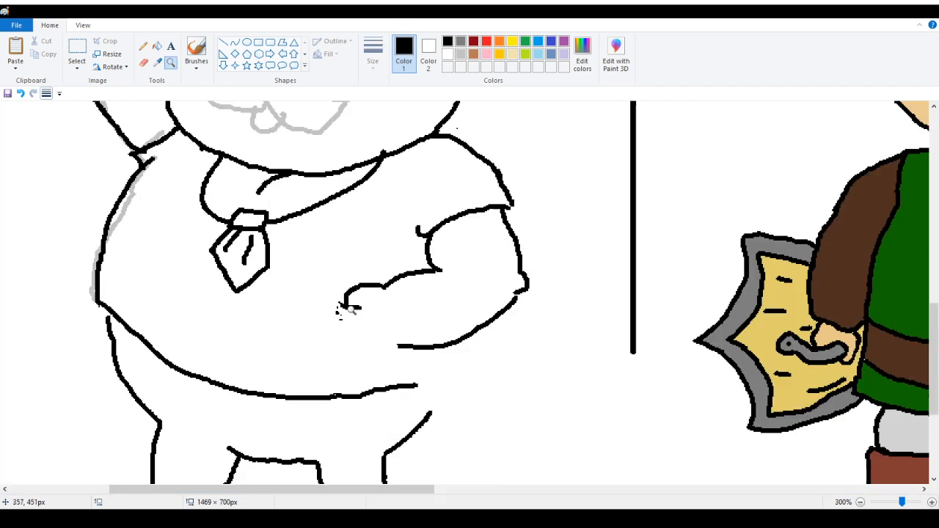
pyautogui.click(227, 349)
pyautogui.scroll(2, 232, 231)
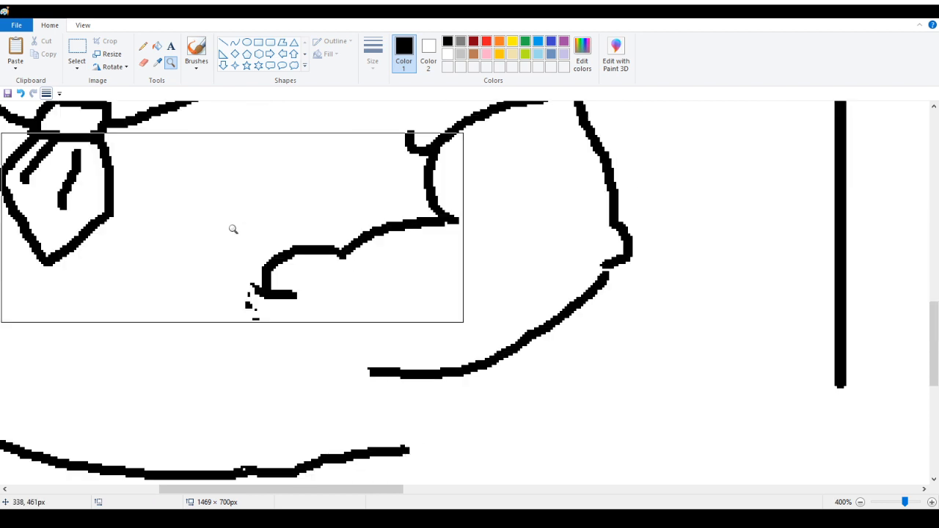
pyautogui.click(144, 45)
pyautogui.click(143, 64)
pyautogui.moveTo(237, 300); pyautogui.dragTo(252, 321)
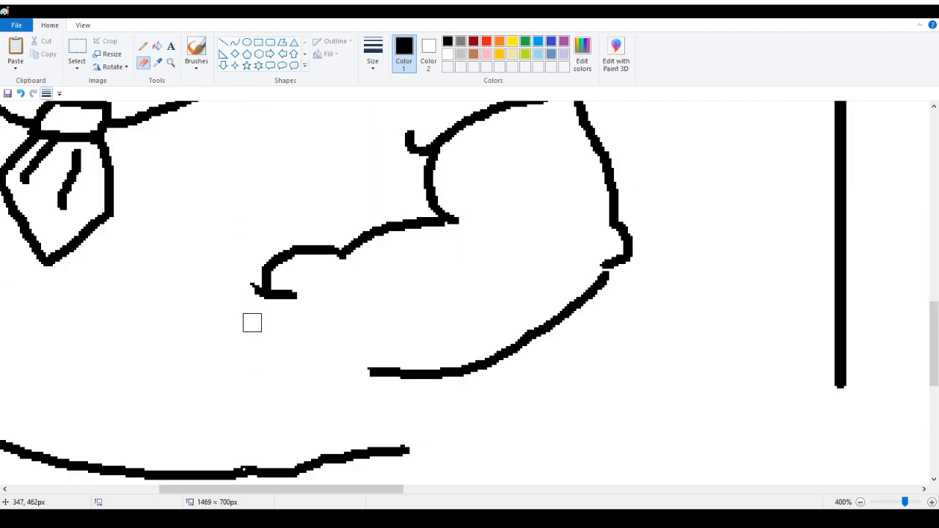
pyautogui.click(143, 46)
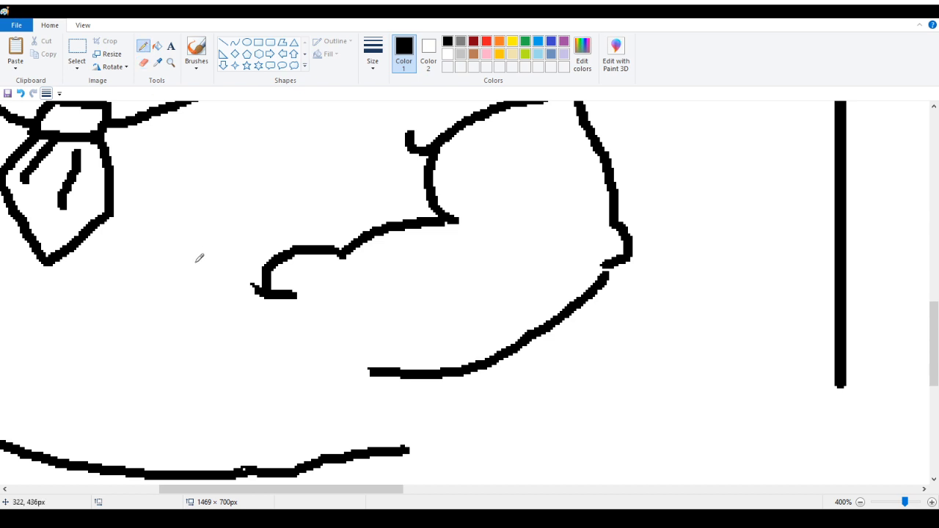
pyautogui.scroll(-2, 199, 258)
pyautogui.moveTo(253, 193)
pyautogui.mouseDown()
pyautogui.moveTo(257, 235)
pyautogui.moveTo(298, 246)
pyautogui.moveTo(253, 232)
pyautogui.moveTo(241, 243)
pyautogui.moveTo(268, 283)
pyautogui.moveTo(300, 281)
pyautogui.mouseUp()
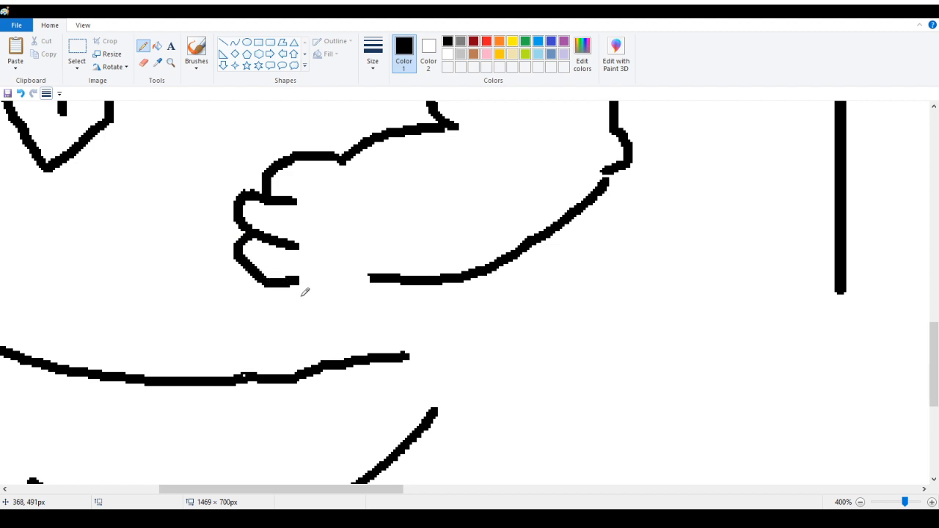
# Erase the finger strokes and the curled front edge of the right fist
pyautogui.click(143, 62)
pyautogui.moveTo(304, 183)
pyautogui.mouseDown()
pyautogui.moveTo(289, 203)
pyautogui.moveTo(296, 238)
pyautogui.moveTo(279, 288)
pyautogui.mouseUp()
pyautogui.scroll(2, 336, 299)
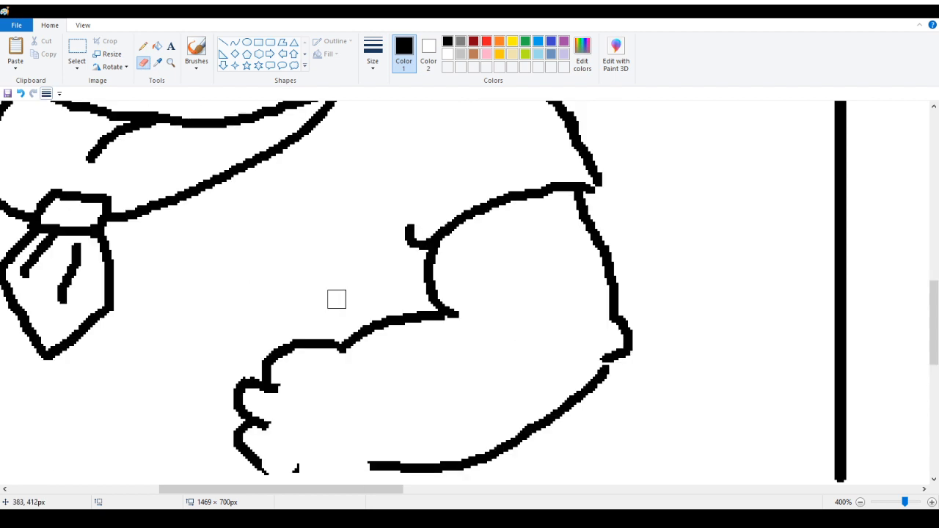
pyautogui.scroll(-1, 328, 334)
pyautogui.moveTo(236, 325)
pyautogui.mouseDown()
pyautogui.moveTo(241, 297)
pyautogui.moveTo(255, 304)
pyautogui.moveTo(288, 274)
pyautogui.moveTo(243, 313)
pyautogui.moveTo(257, 384)
pyautogui.moveTo(310, 382)
pyautogui.mouseUp()
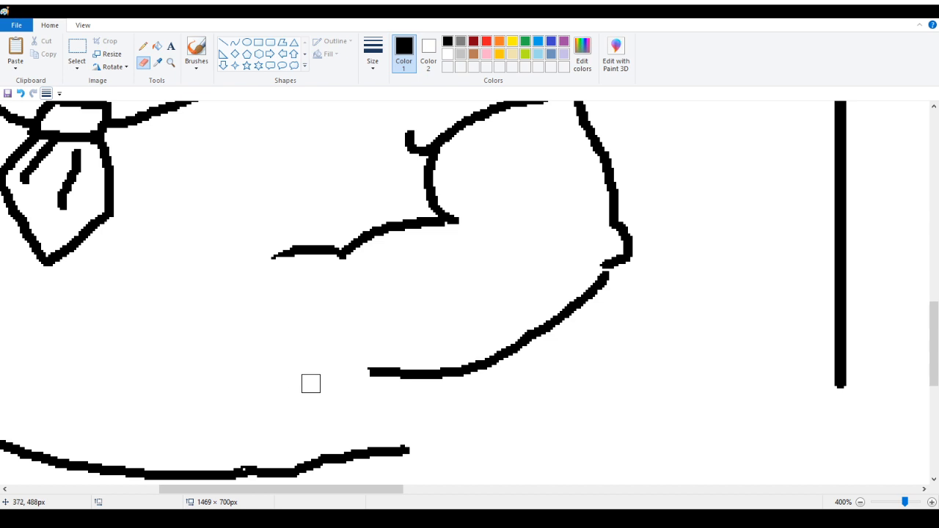
# Redraw the right fist with a lumpy finger outline, a top finger line and a short knuckle stroke
pyautogui.click(143, 46)
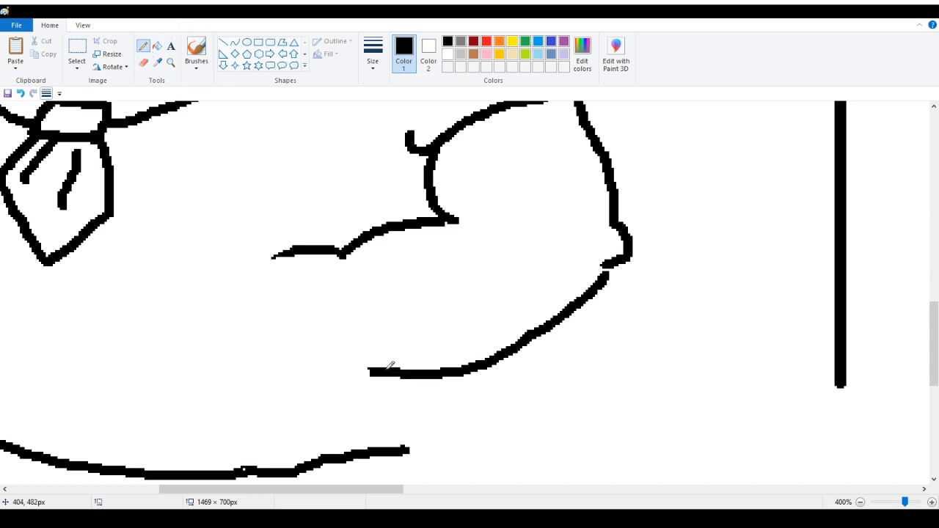
pyautogui.moveTo(369, 373)
pyautogui.mouseDown()
pyautogui.moveTo(342, 389)
pyautogui.moveTo(276, 400)
pyautogui.moveTo(264, 383)
pyautogui.moveTo(274, 378)
pyautogui.mouseUp()
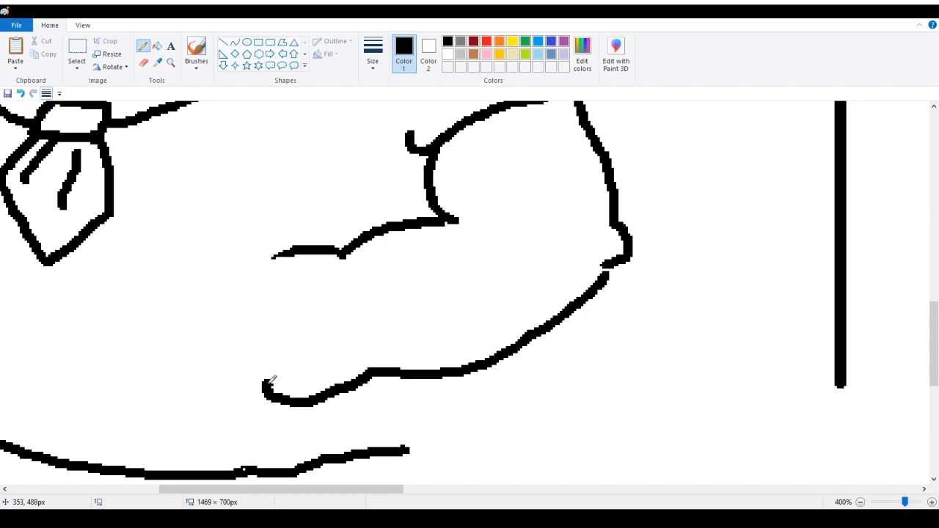
pyautogui.moveTo(266, 382)
pyautogui.mouseDown()
pyautogui.moveTo(270, 364)
pyautogui.moveTo(253, 344)
pyautogui.moveTo(259, 295)
pyautogui.moveTo(324, 290)
pyautogui.mouseUp()
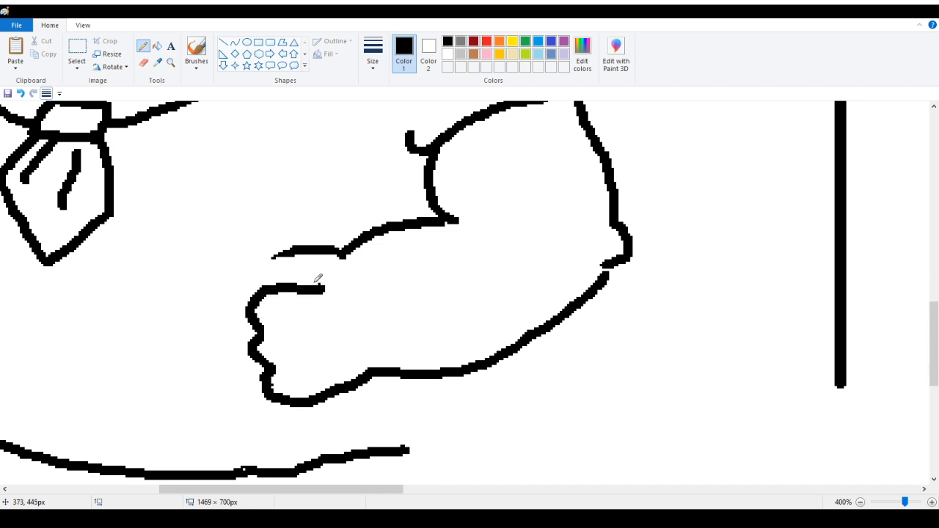
pyautogui.moveTo(292, 249)
pyautogui.mouseDown()
pyautogui.moveTo(279, 254)
pyautogui.moveTo(277, 279)
pyautogui.moveTo(325, 290)
pyautogui.moveTo(300, 289)
pyautogui.moveTo(315, 293)
pyautogui.moveTo(316, 281)
pyautogui.moveTo(331, 276)
pyautogui.mouseUp()
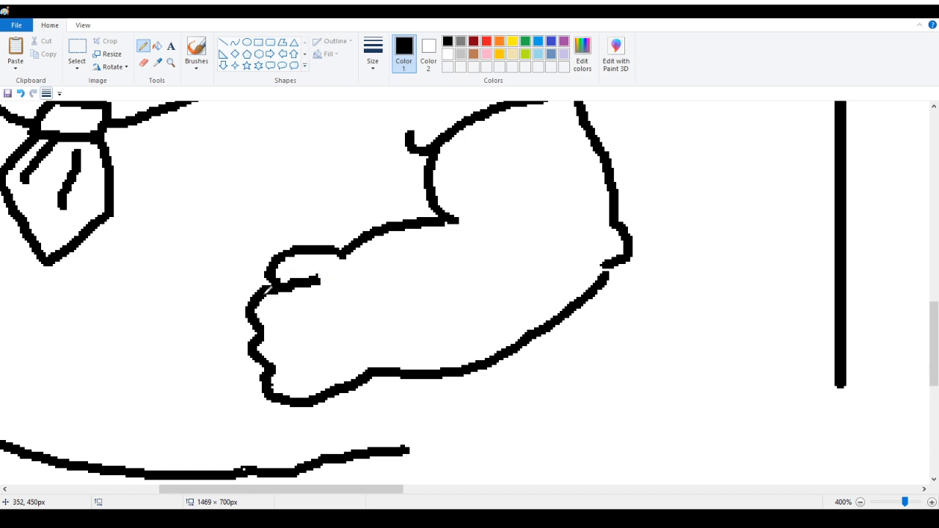
pyautogui.moveTo(281, 276)
pyautogui.mouseDown()
pyautogui.moveTo(292, 285)
pyautogui.moveTo(268, 288)
pyautogui.mouseUp()
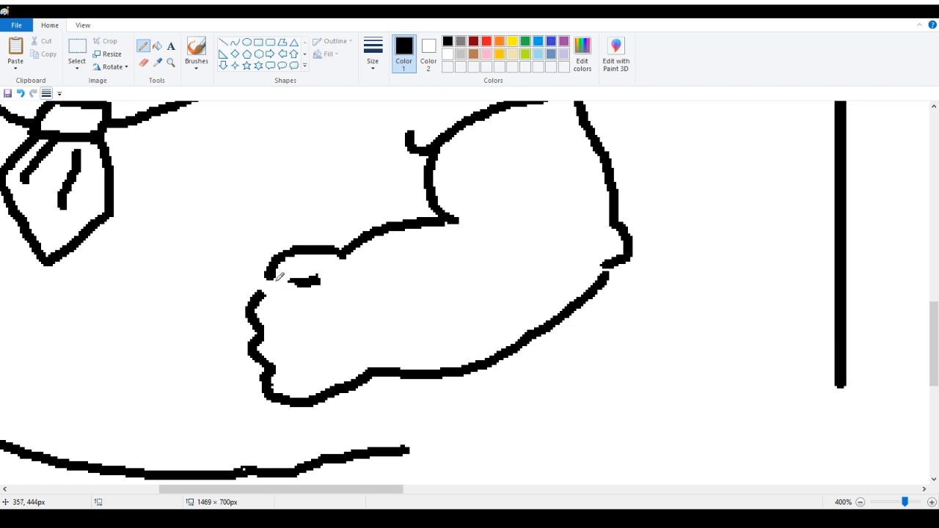
# Nudge the fist's front edge slightly left, then reconnect its top finger line and the bottom joint with the arm
pyautogui.click(77, 48)
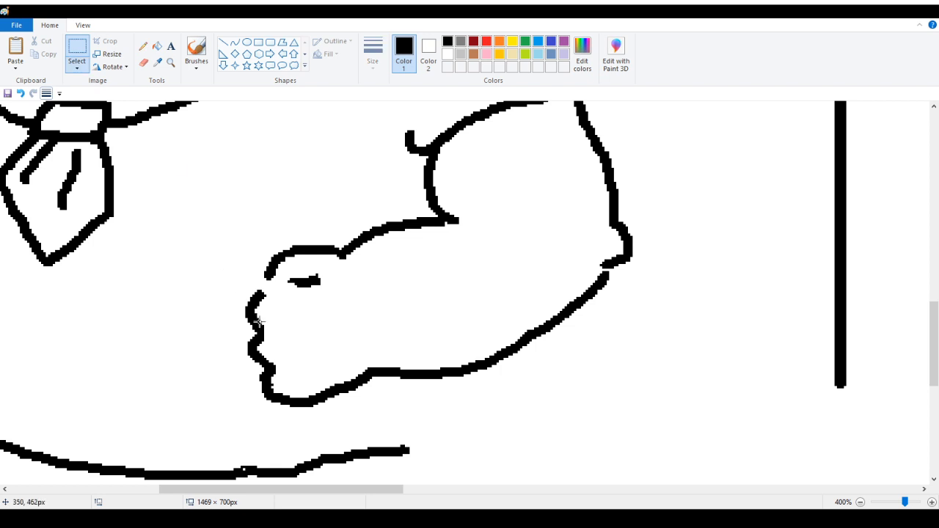
pyautogui.moveTo(215, 290); pyautogui.dragTo(299, 353)
pyautogui.moveTo(281, 341)
pyautogui.mouseDown()
pyautogui.moveTo(281, 328)
pyautogui.moveTo(252, 345)
pyautogui.moveTo(260, 352)
pyautogui.mouseUp()
pyautogui.click(143, 47)
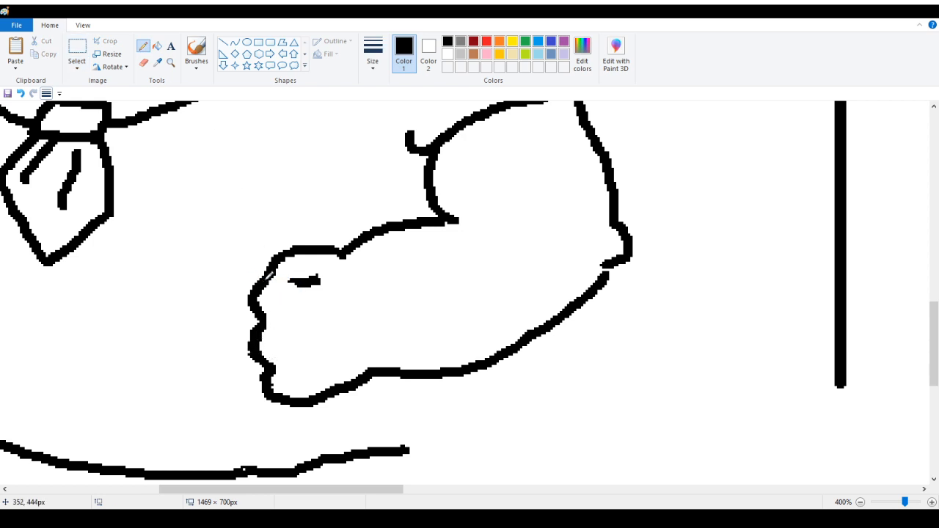
pyautogui.moveTo(270, 275); pyautogui.dragTo(300, 282)
pyautogui.moveTo(328, 388)
pyautogui.mouseDown()
pyautogui.moveTo(351, 386)
pyautogui.moveTo(330, 387)
pyautogui.moveTo(368, 371)
pyautogui.moveTo(321, 400)
pyautogui.moveTo(389, 371)
pyautogui.mouseUp()
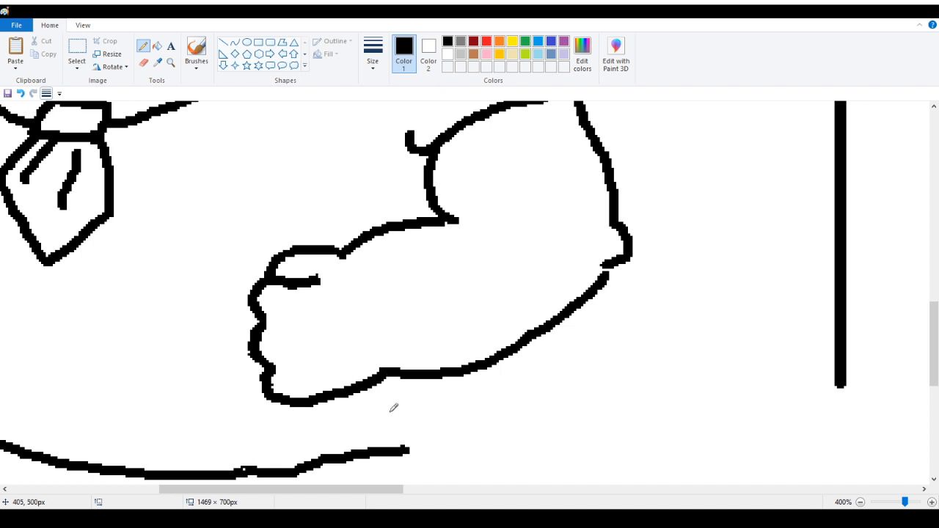
# Erase the raised left arm's outer outline below the hand
pyautogui.click(171, 63)
pyautogui.rightClick(122, 180)
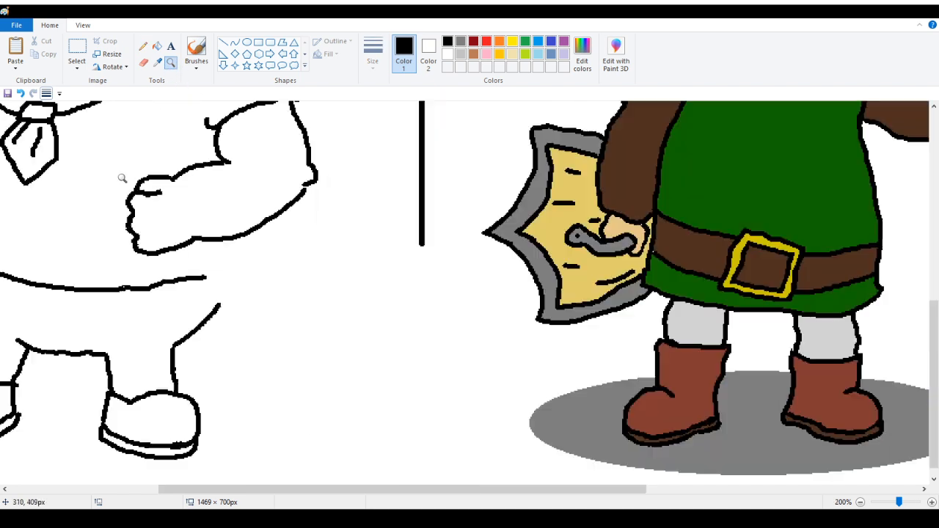
pyautogui.rightClick(53, 177)
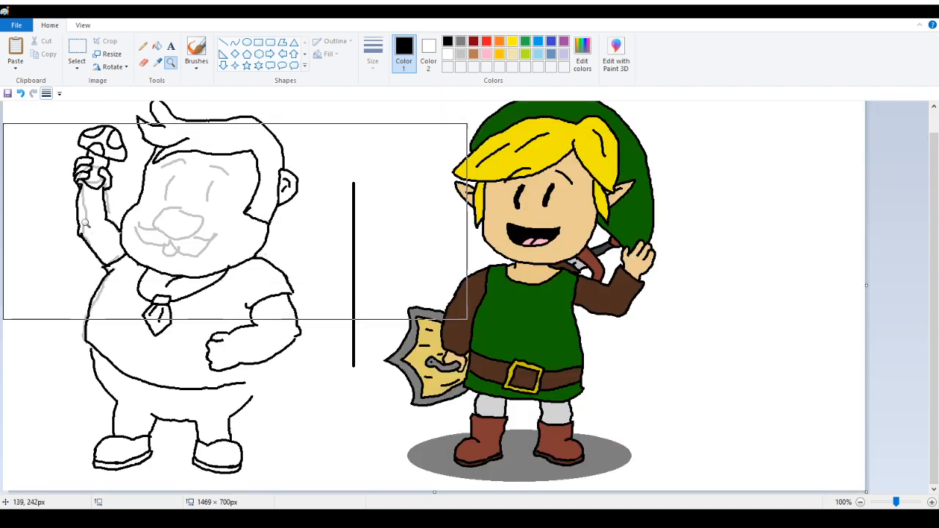
pyautogui.click(123, 286)
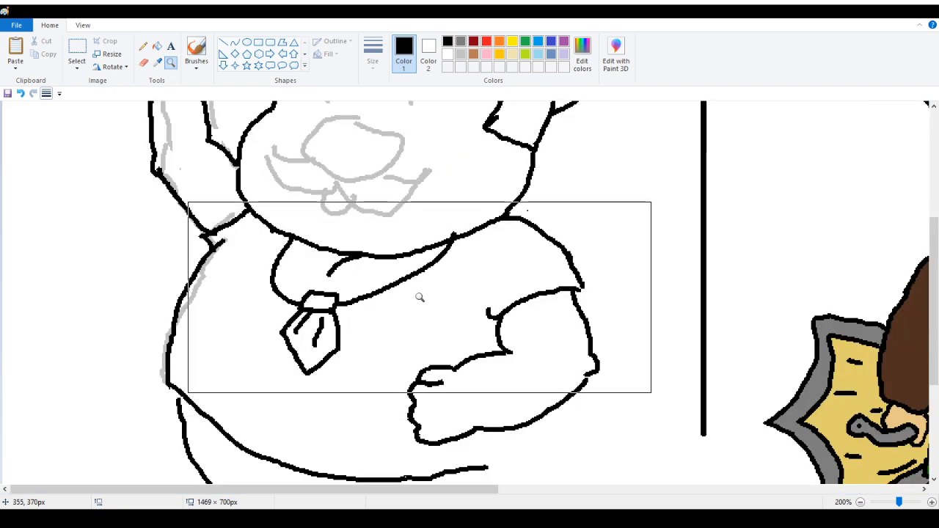
pyautogui.scroll(3, 281, 230)
pyautogui.scroll(-2, 280, 229)
pyautogui.scroll(-1, 230, 229)
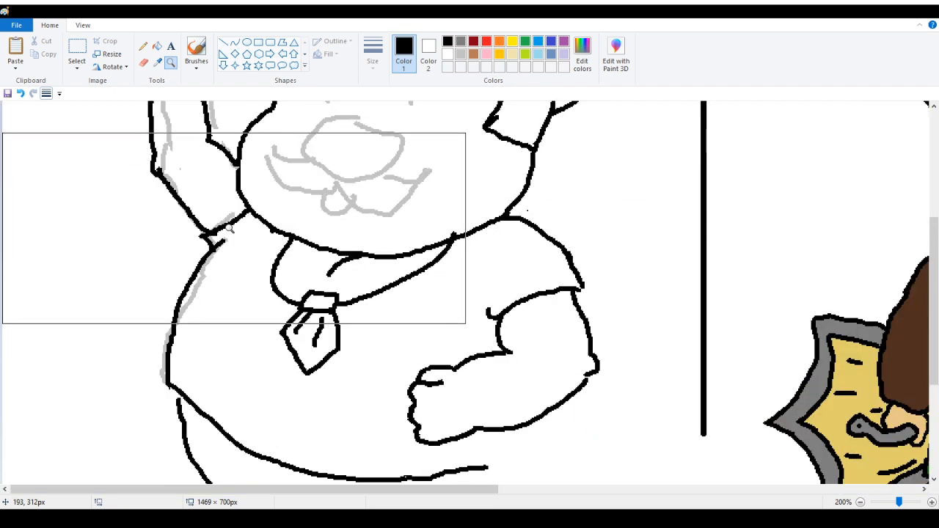
pyautogui.click(143, 45)
pyautogui.scroll(2, 213, 221)
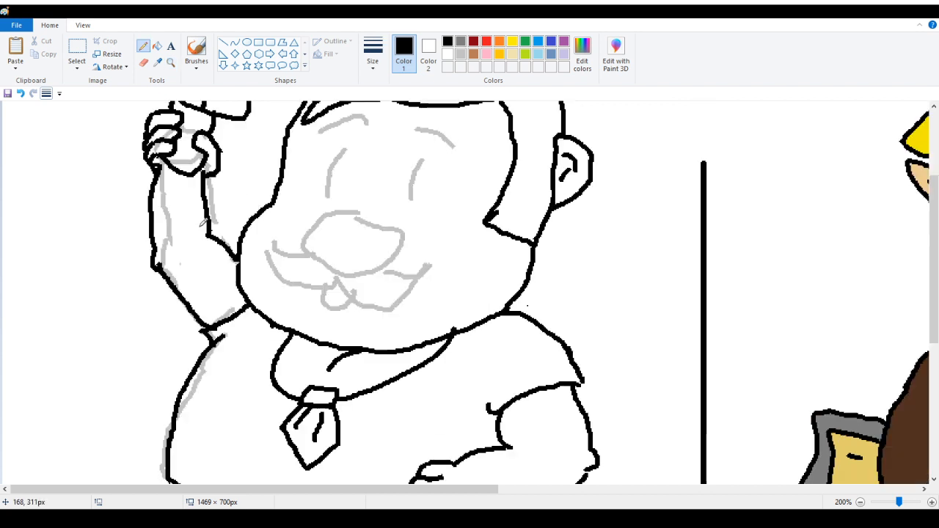
pyautogui.click(144, 63)
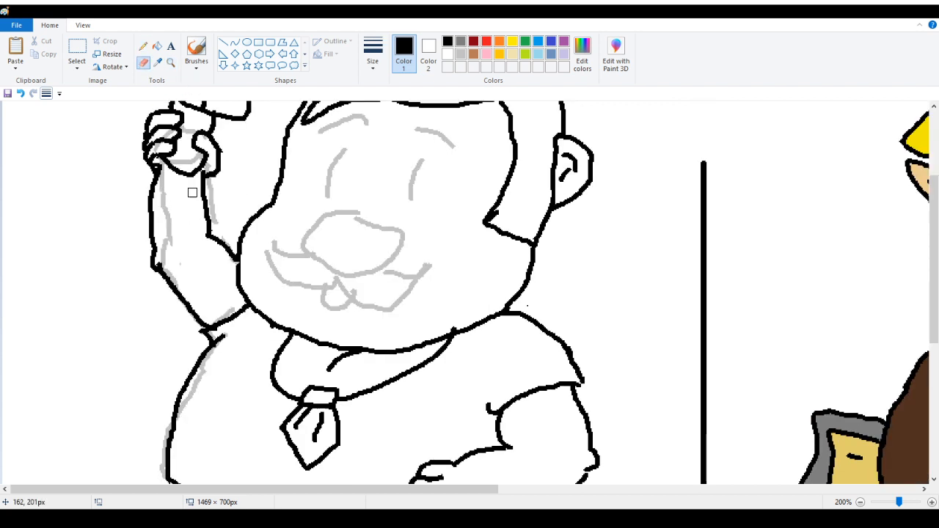
pyautogui.moveTo(154, 180)
pyautogui.mouseDown()
pyautogui.moveTo(158, 243)
pyautogui.moveTo(141, 218)
pyautogui.moveTo(150, 212)
pyautogui.moveTo(155, 263)
pyautogui.moveTo(193, 311)
pyautogui.moveTo(212, 299)
pyautogui.mouseUp()
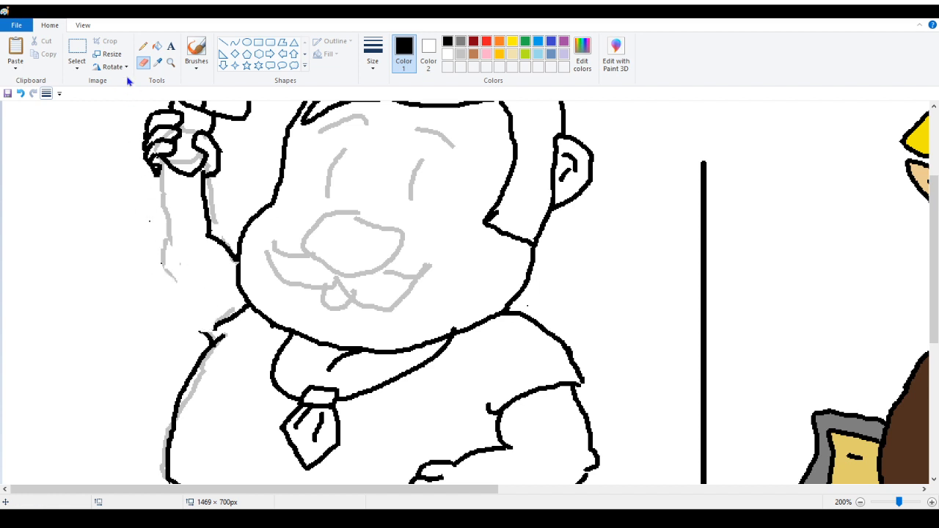
# Redraw the raised left arm's outer outline down to the shoulder in black
pyautogui.click(143, 46)
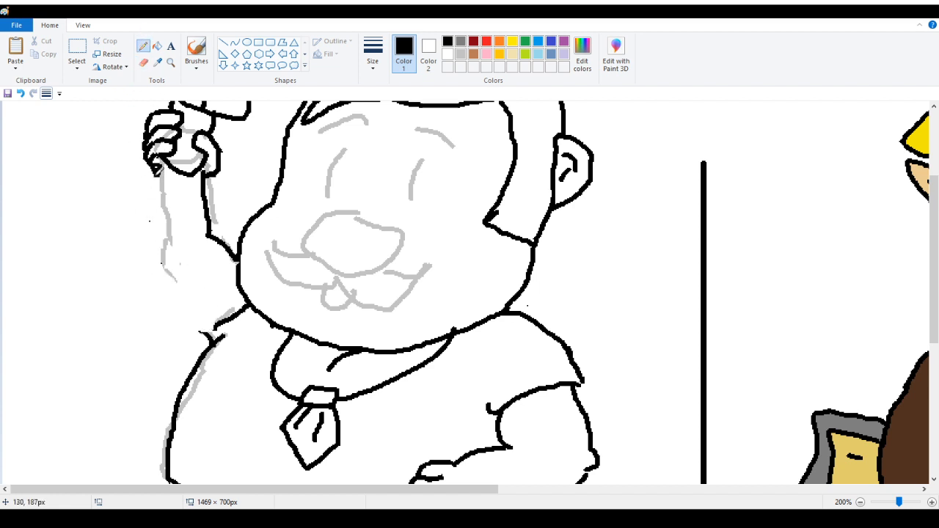
pyautogui.moveTo(155, 170)
pyautogui.mouseDown()
pyautogui.moveTo(146, 225)
pyautogui.moveTo(166, 243)
pyautogui.moveTo(176, 313)
pyautogui.mouseUp()
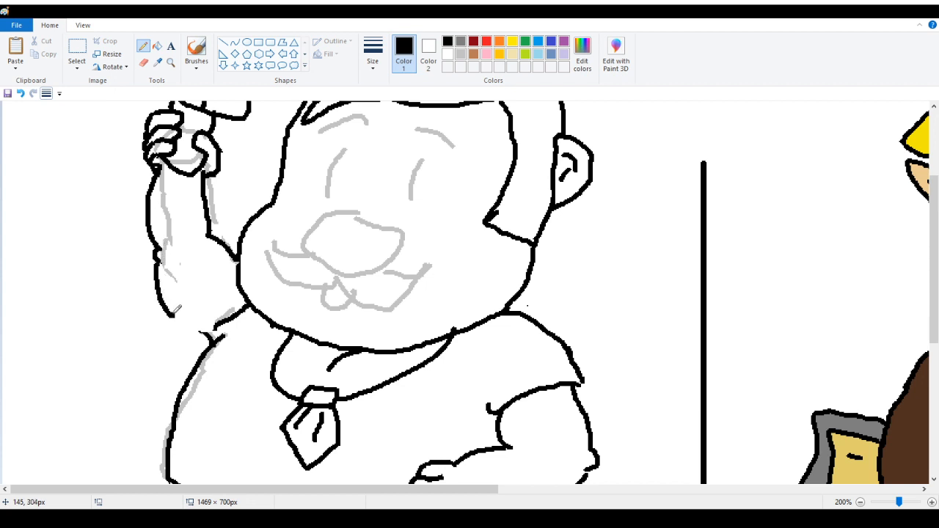
pyautogui.click(21, 93)
pyautogui.moveTo(160, 258)
pyautogui.mouseDown()
pyautogui.moveTo(198, 321)
pyautogui.moveTo(215, 331)
pyautogui.mouseUp()
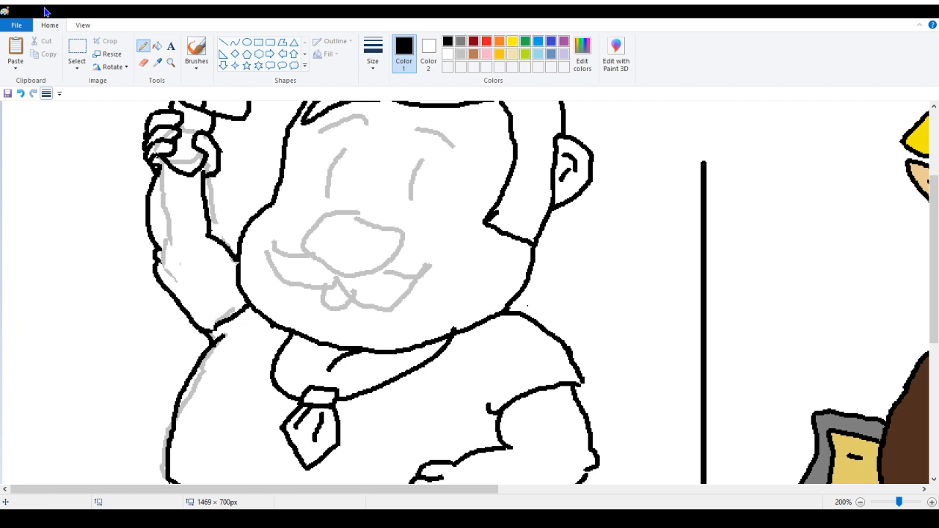
pyautogui.click(20, 93)
pyautogui.moveTo(160, 258); pyautogui.dragTo(219, 335)
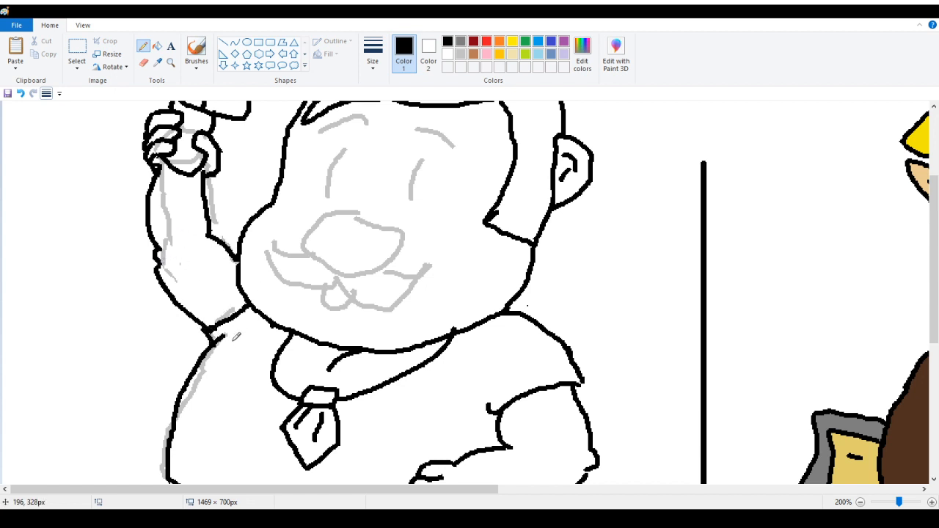
# Try to fill the torso with the sketch's light gray, then undo the fill
pyautogui.click(157, 62)
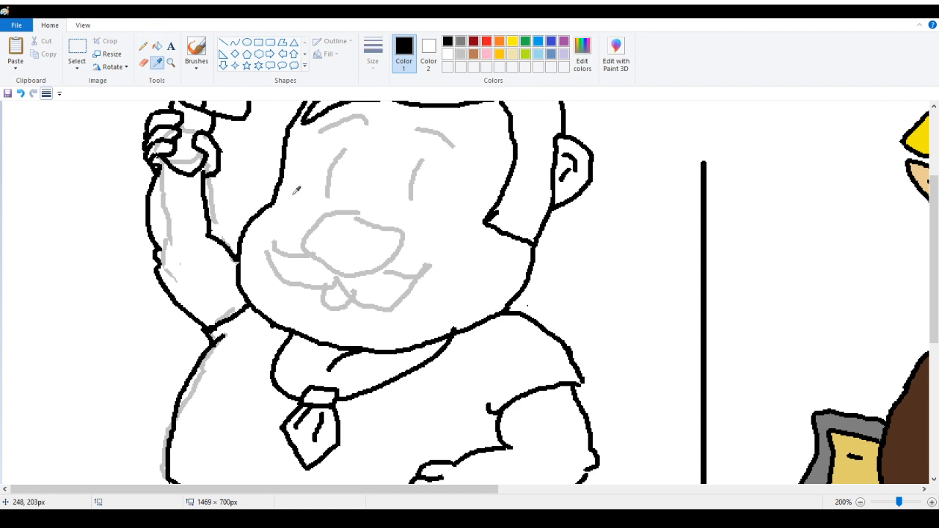
pyautogui.click(319, 220)
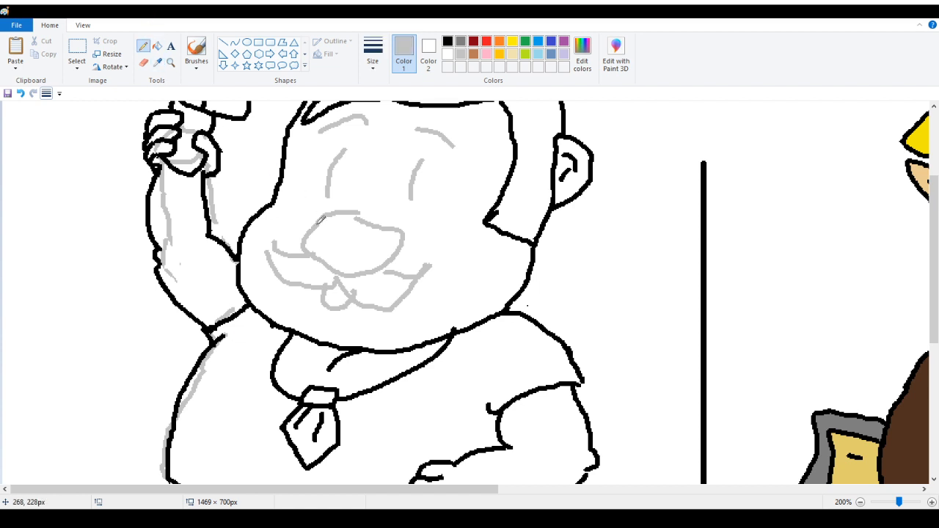
pyautogui.click(158, 47)
pyautogui.scroll(-2, 220, 210)
pyautogui.click(242, 239)
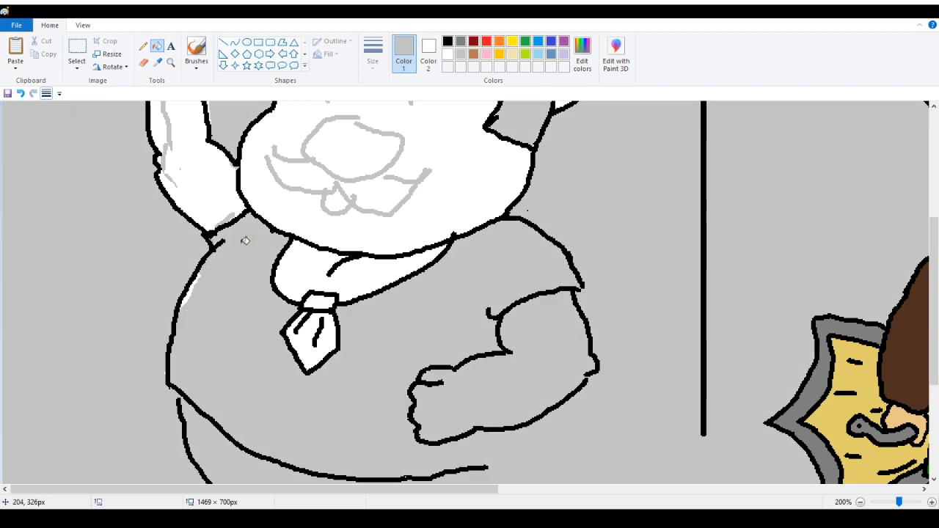
pyautogui.hotkey('ctrl', 'z')
pyautogui.scroll(4, 147, 225)
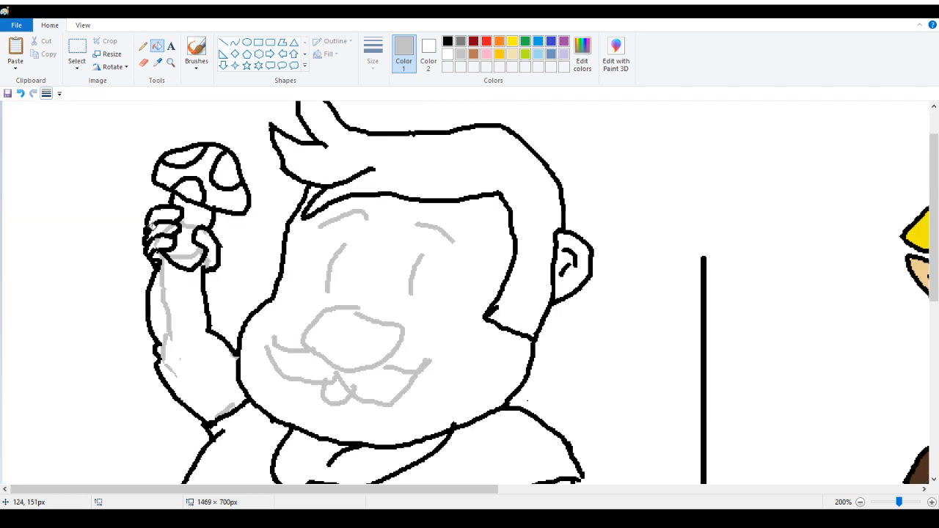
# Switch back to black and join the belly's lower line to the right hip outline
pyautogui.click(143, 46)
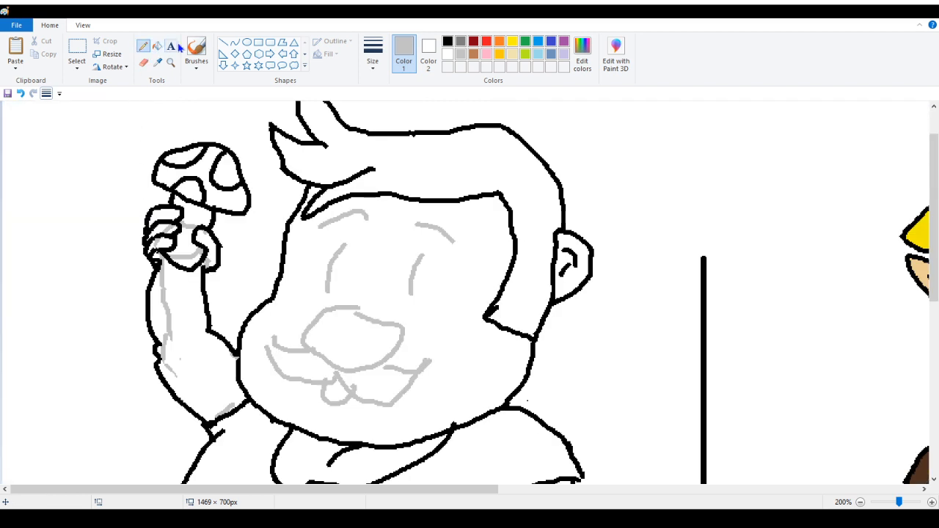
pyautogui.click(448, 42)
pyautogui.scroll(-5, 158, 273)
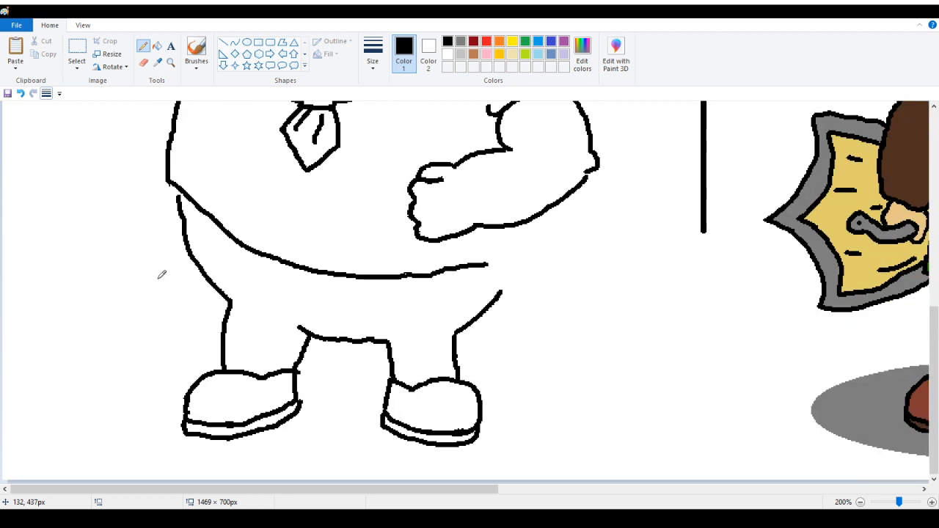
pyautogui.scroll(6, 161, 274)
pyautogui.scroll(-4, 161, 274)
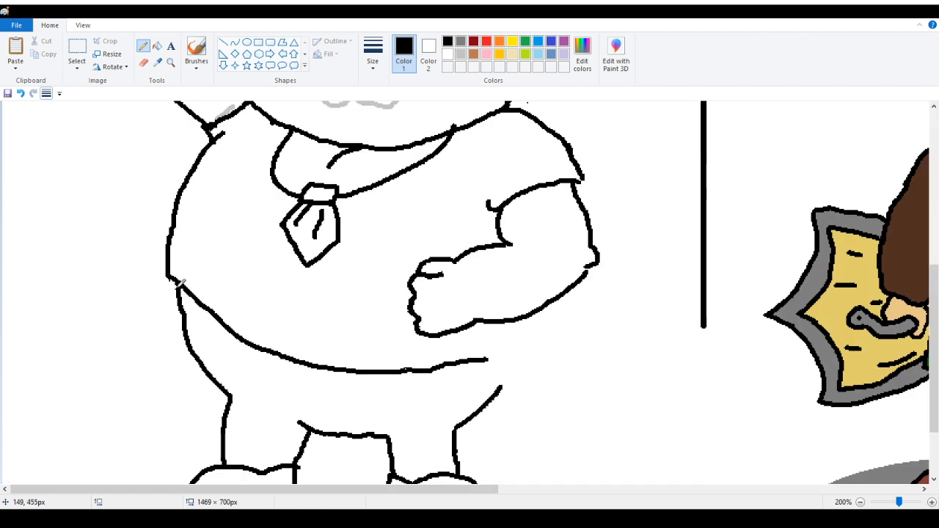
pyautogui.moveTo(178, 287); pyautogui.dragTo(179, 284)
pyautogui.moveTo(487, 359); pyautogui.dragTo(538, 320)
pyautogui.moveTo(502, 385); pyautogui.dragTo(530, 344)
pyautogui.scroll(4, 536, 334)
pyautogui.scroll(-6, 323, 325)
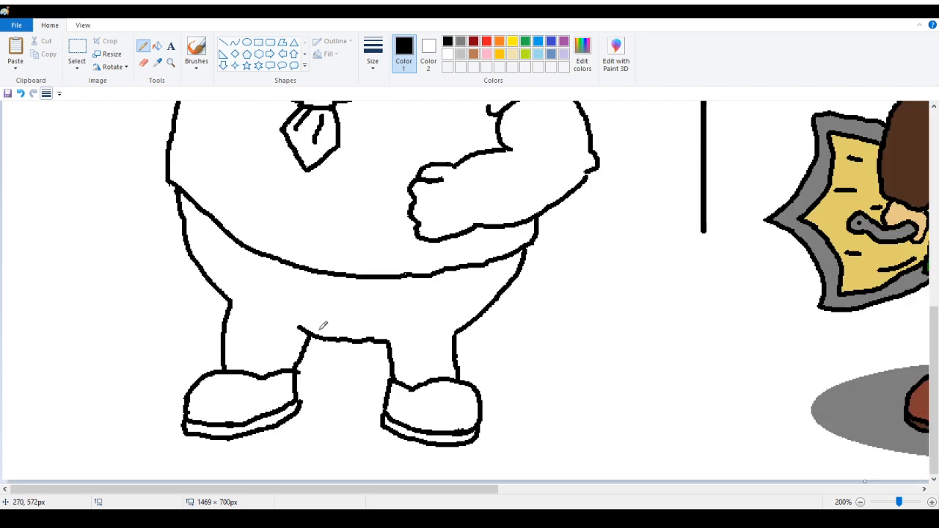
pyautogui.scroll(7, 321, 325)
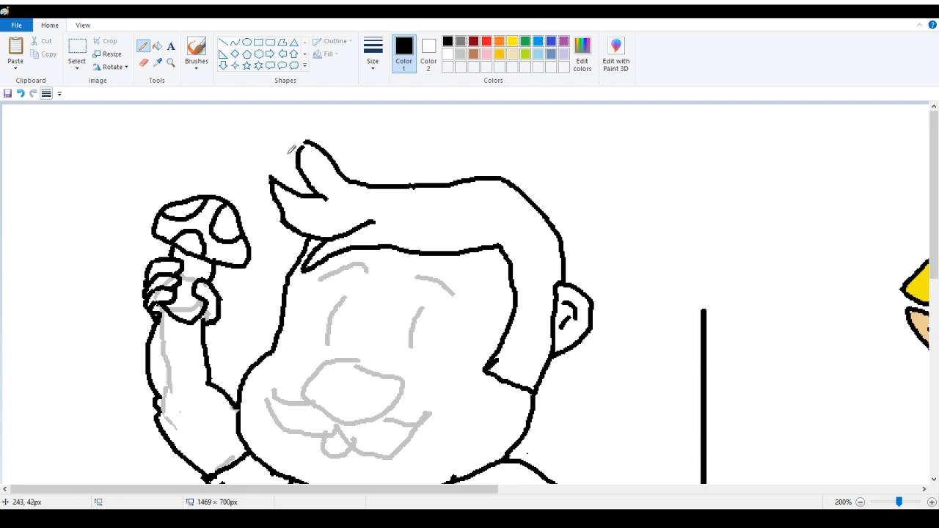
# Erase the hair tuft's upper tip and redraw it as a curled point in black
pyautogui.click(144, 63)
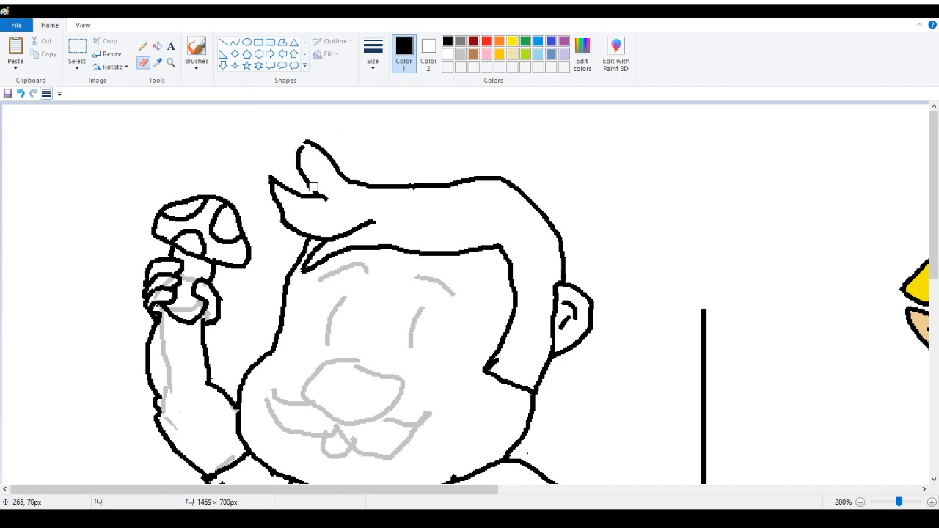
pyautogui.moveTo(323, 194)
pyautogui.mouseDown()
pyautogui.moveTo(309, 152)
pyautogui.moveTo(296, 165)
pyautogui.mouseUp()
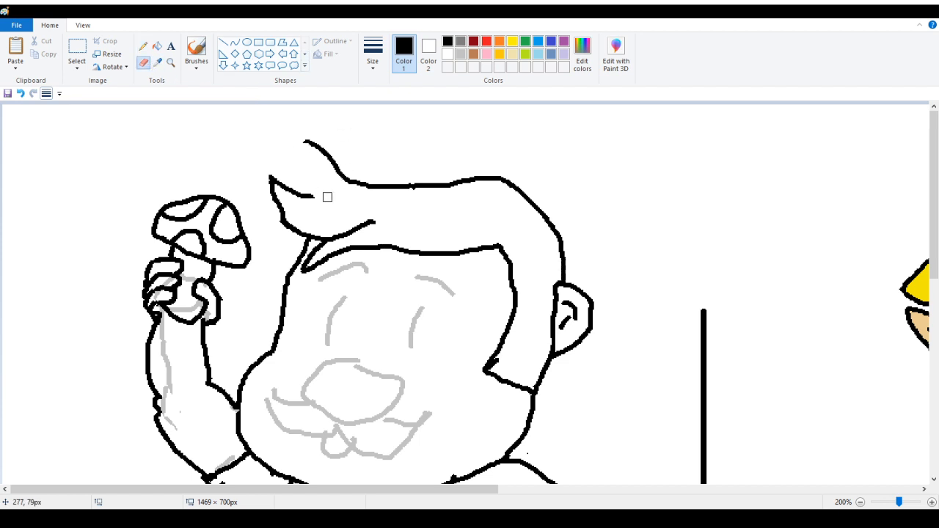
pyautogui.click(144, 46)
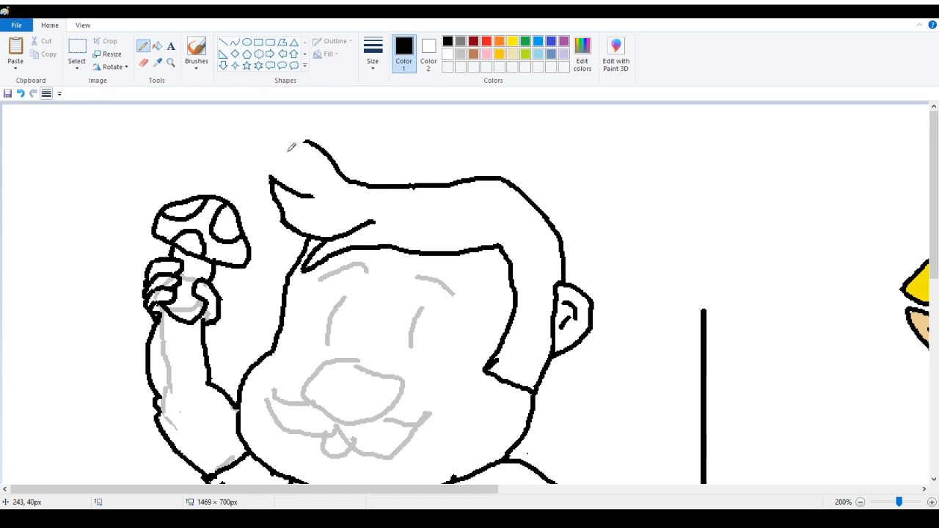
pyautogui.moveTo(287, 150); pyautogui.dragTo(326, 201)
pyautogui.moveTo(287, 152)
pyautogui.mouseDown()
pyautogui.moveTo(301, 135)
pyautogui.moveTo(313, 144)
pyautogui.mouseUp()
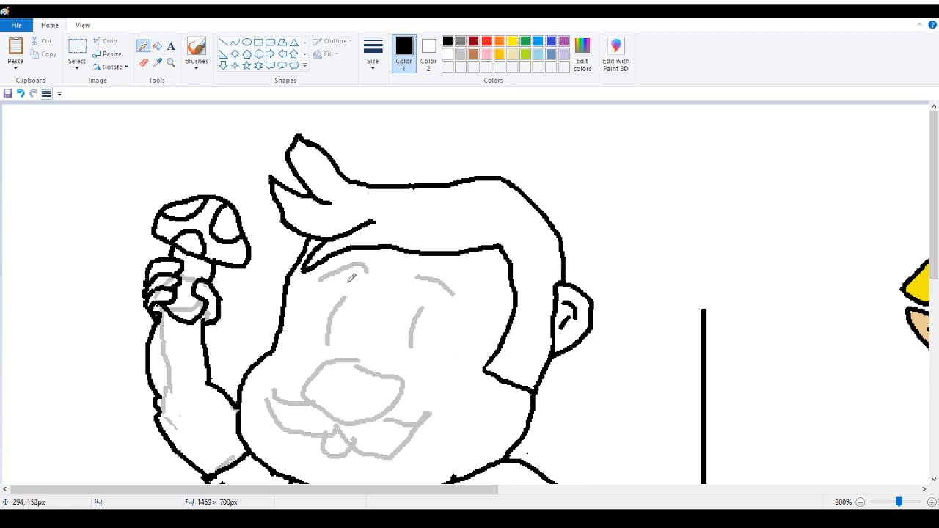
# Ink both eyes as tall filled black ovals over the gray sketch
pyautogui.scroll(-3, 240, 296)
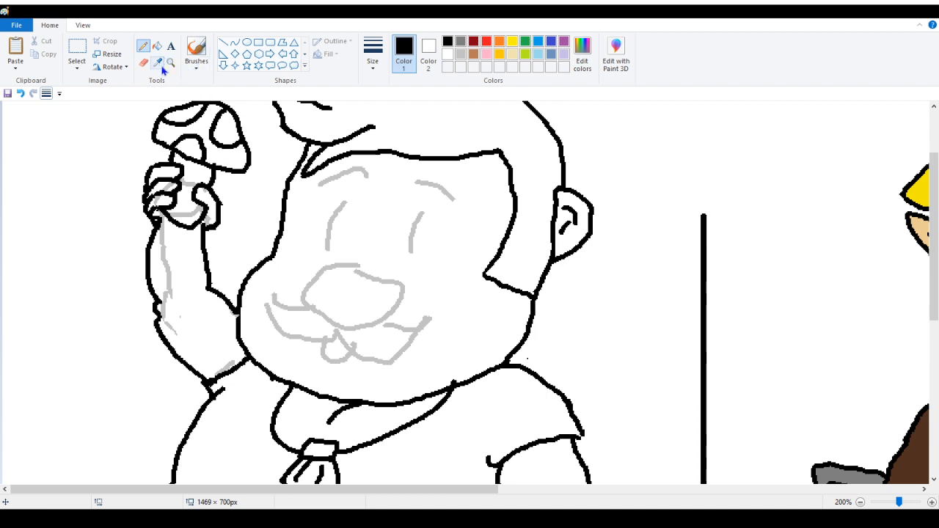
pyautogui.scroll(-5, 160, 140)
pyautogui.scroll(6, 156, 149)
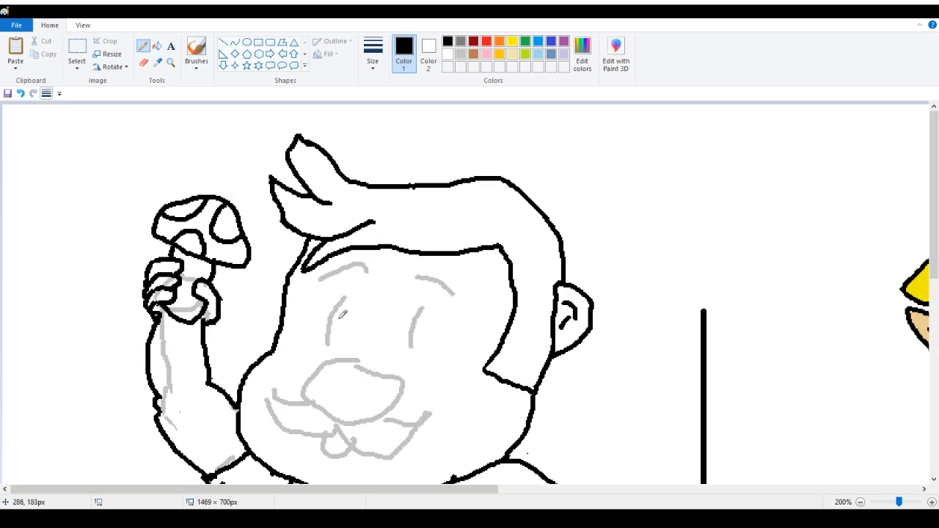
pyautogui.moveTo(270, 490)
pyautogui.mouseDown()
pyautogui.moveTo(395, 501)
pyautogui.moveTo(300, 500)
pyautogui.mouseUp()
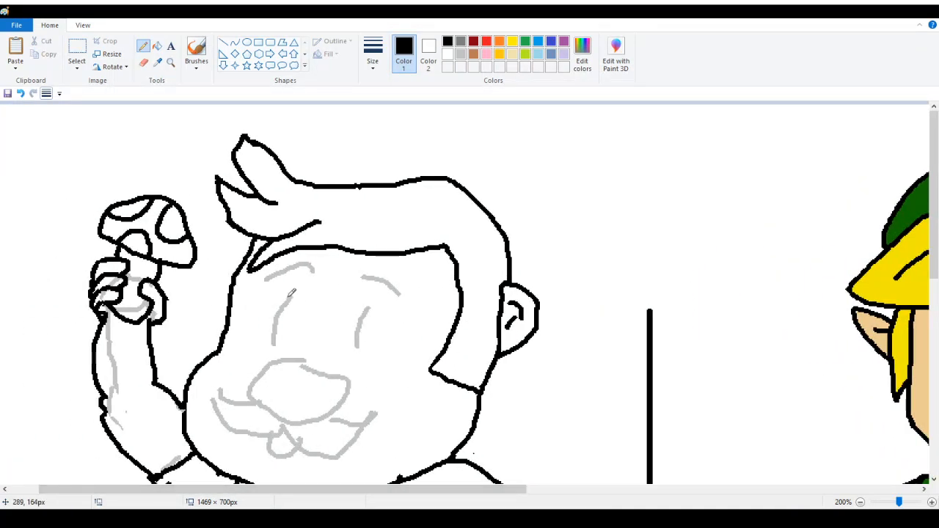
pyautogui.moveTo(286, 296)
pyautogui.mouseDown()
pyautogui.moveTo(271, 343)
pyautogui.moveTo(294, 289)
pyautogui.mouseUp()
pyautogui.moveTo(285, 303); pyautogui.dragTo(273, 339)
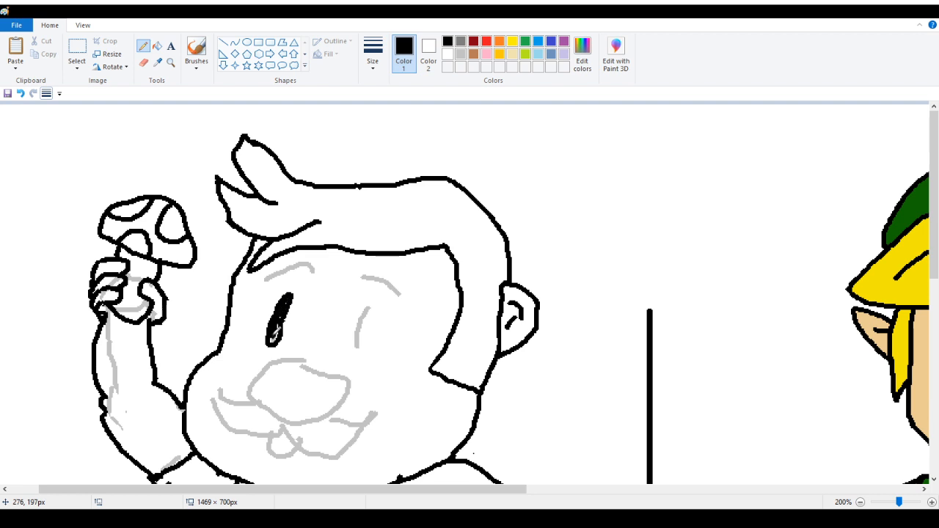
pyautogui.moveTo(289, 301); pyautogui.dragTo(284, 306)
pyautogui.moveTo(356, 334)
pyautogui.mouseDown()
pyautogui.moveTo(369, 301)
pyautogui.moveTo(354, 349)
pyautogui.mouseUp()
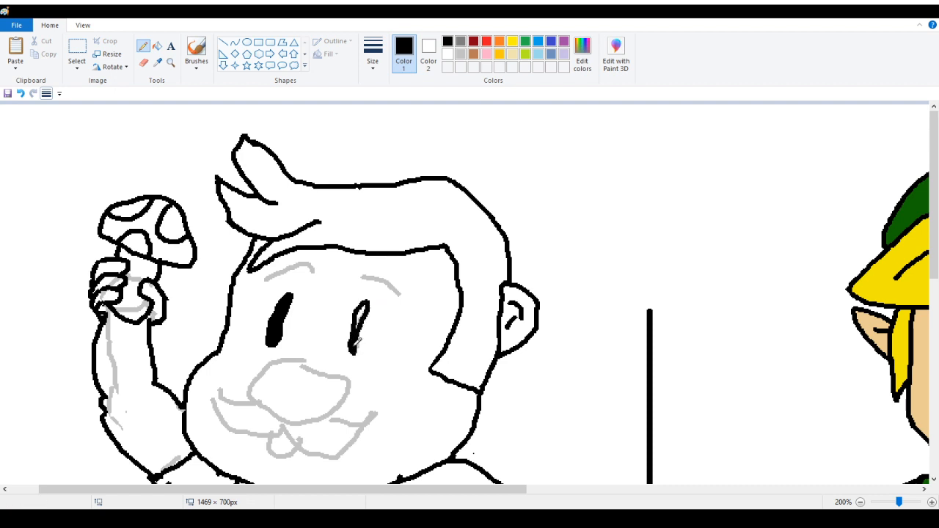
pyautogui.moveTo(362, 308)
pyautogui.mouseDown()
pyautogui.moveTo(351, 336)
pyautogui.moveTo(362, 339)
pyautogui.mouseUp()
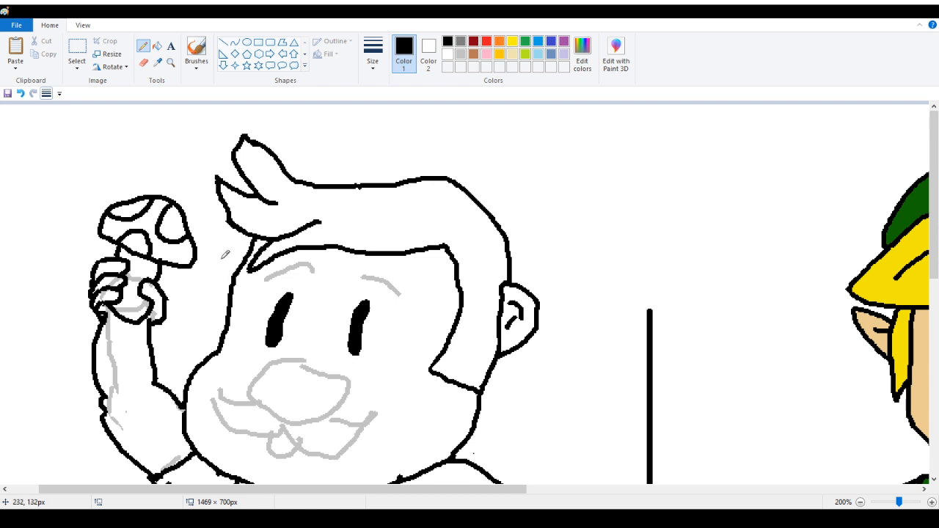
# Ink the round nose outline in black over the gray sketch
pyautogui.scroll(-2, 227, 254)
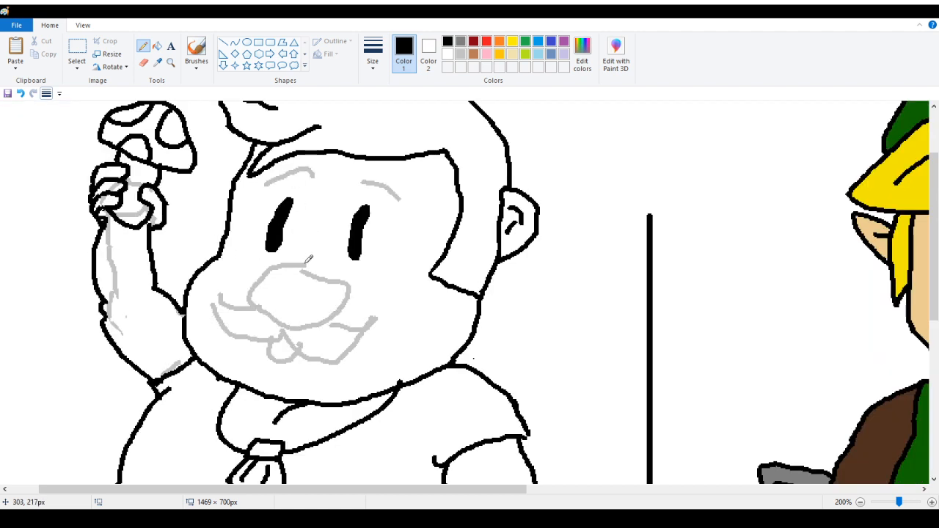
pyautogui.moveTo(305, 264)
pyautogui.mouseDown()
pyautogui.moveTo(256, 270)
pyautogui.moveTo(250, 290)
pyautogui.moveTo(293, 326)
pyautogui.moveTo(333, 322)
pyautogui.moveTo(356, 307)
pyautogui.moveTo(358, 284)
pyautogui.moveTo(344, 265)
pyautogui.moveTo(311, 258)
pyautogui.mouseUp()
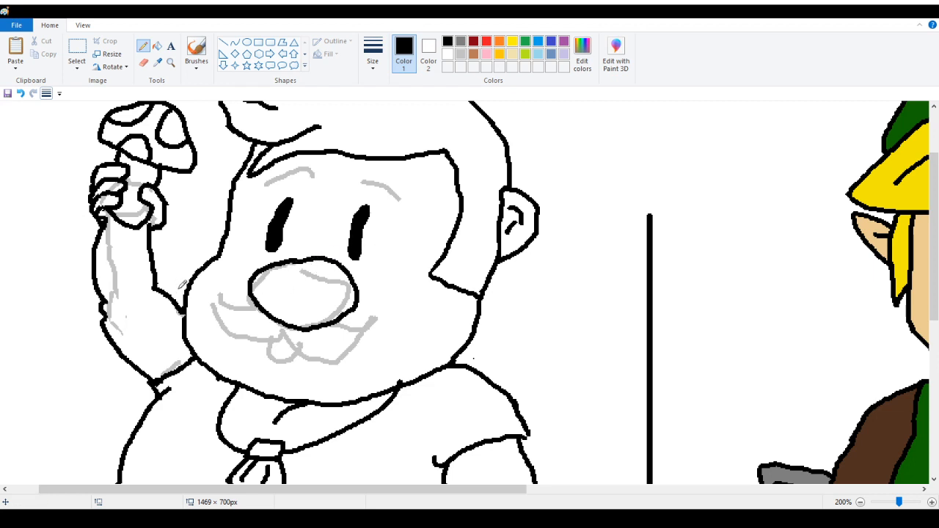
pyautogui.scroll(-3, 177, 280)
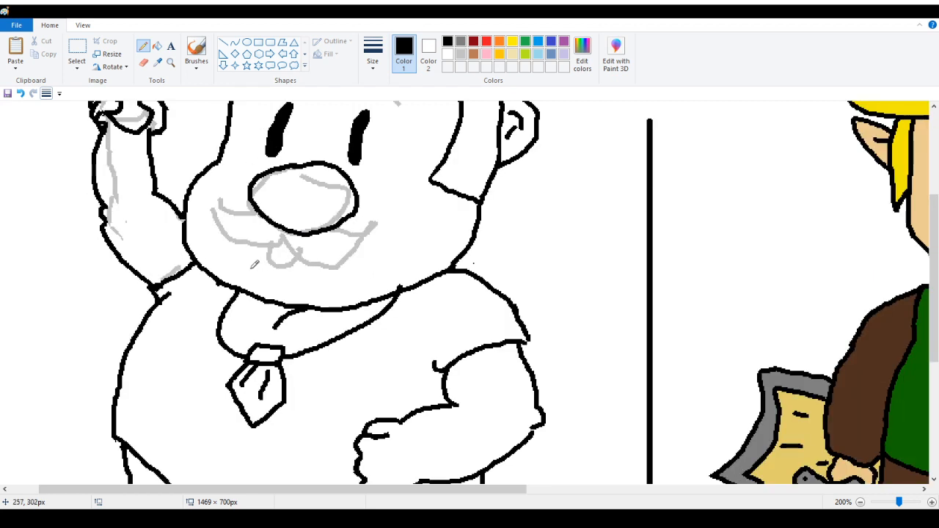
pyautogui.scroll(3, 254, 265)
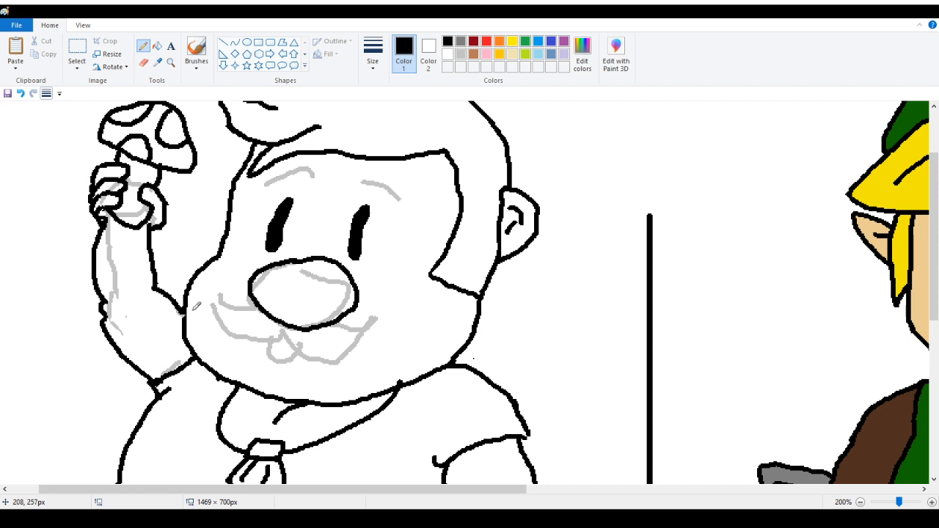
# Ink the curved mustache beneath the nose and the tongue outline below it in black
pyautogui.moveTo(210, 287); pyautogui.dragTo(263, 311)
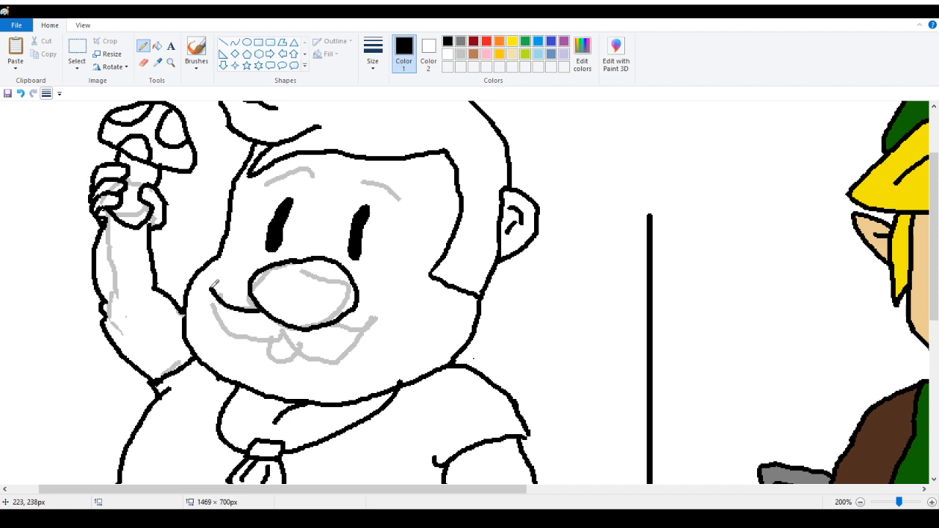
pyautogui.moveTo(211, 288)
pyautogui.mouseDown()
pyautogui.moveTo(240, 331)
pyautogui.moveTo(275, 334)
pyautogui.moveTo(295, 319)
pyautogui.moveTo(298, 333)
pyautogui.moveTo(282, 334)
pyautogui.moveTo(332, 350)
pyautogui.moveTo(355, 345)
pyautogui.moveTo(401, 300)
pyautogui.mouseUp()
pyautogui.moveTo(336, 320); pyautogui.dragTo(395, 315)
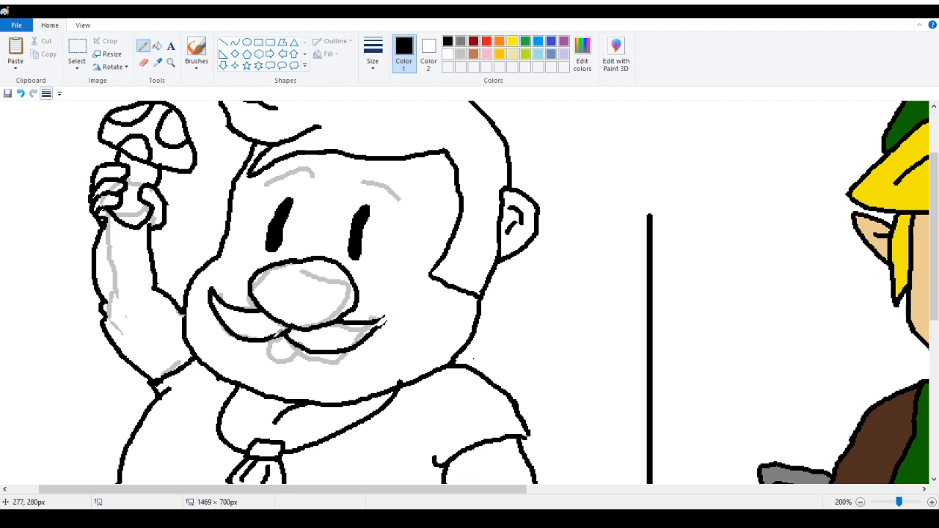
pyautogui.moveTo(273, 333)
pyautogui.mouseDown()
pyautogui.moveTo(276, 356)
pyautogui.moveTo(297, 337)
pyautogui.mouseUp()
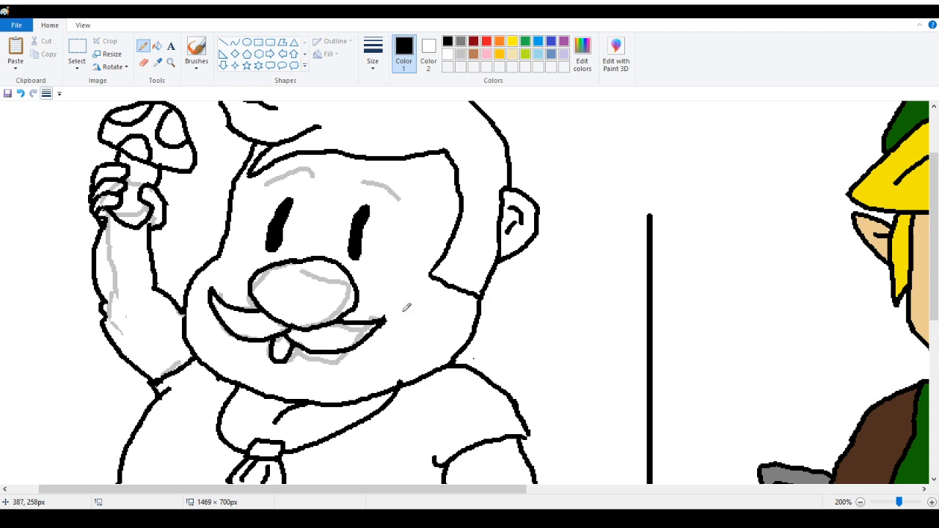
# Extend the mustache's right tip upward into a sharp point
pyautogui.click(170, 63)
pyautogui.click(323, 286)
pyautogui.click(419, 287)
pyautogui.click(227, 263)
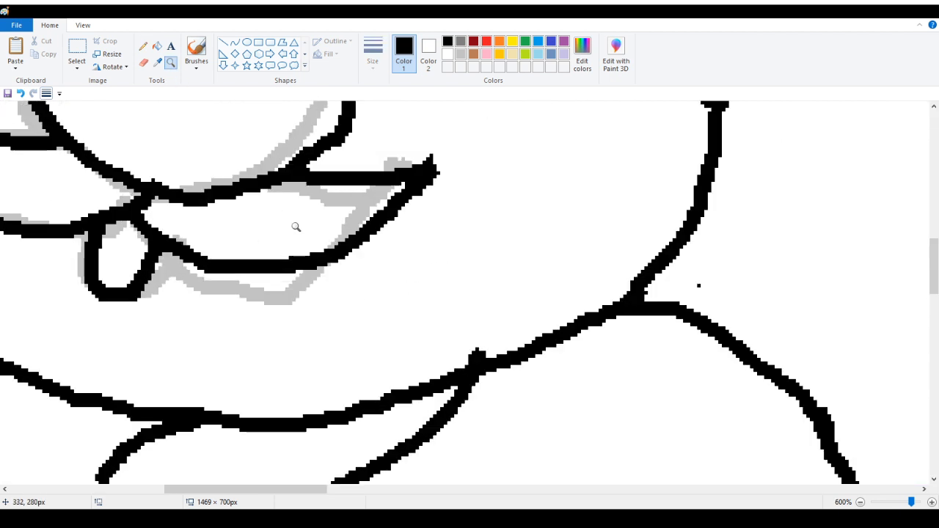
pyautogui.click(151, 245)
pyautogui.click(147, 239)
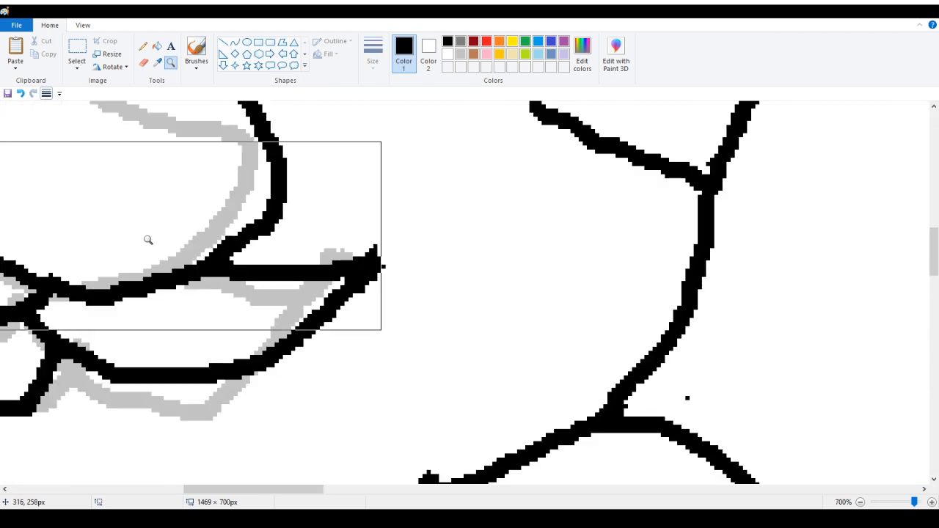
pyautogui.click(143, 46)
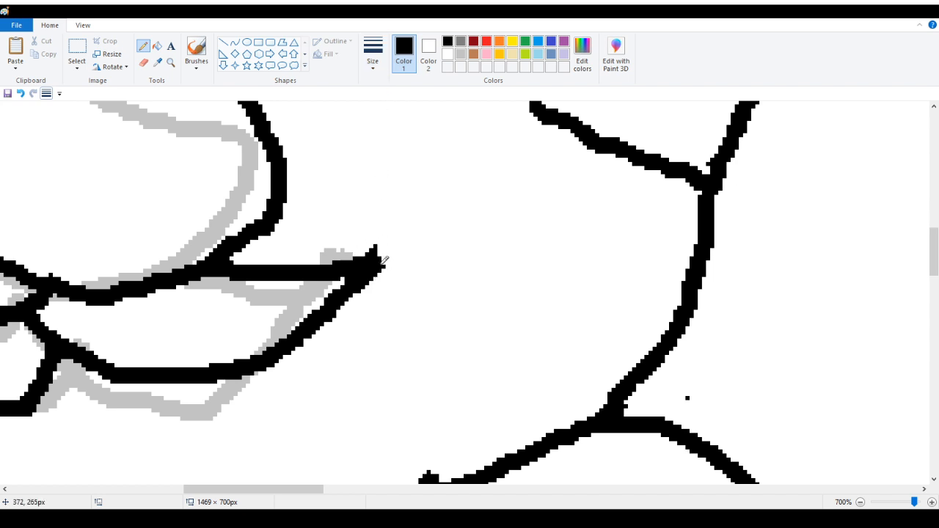
pyautogui.moveTo(383, 261)
pyautogui.mouseDown()
pyautogui.moveTo(388, 233)
pyautogui.moveTo(378, 243)
pyautogui.moveTo(390, 238)
pyautogui.mouseUp()
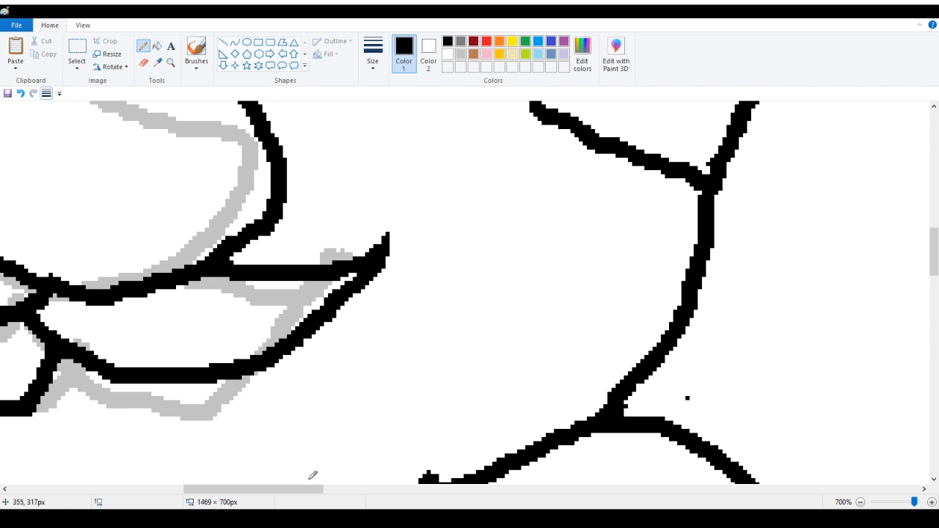
pyautogui.moveTo(315, 489); pyautogui.dragTo(253, 489)
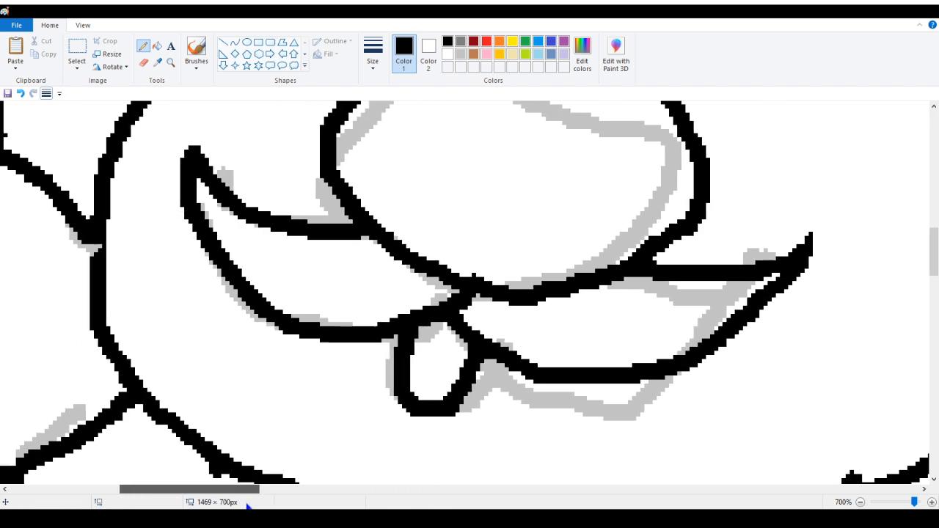
pyautogui.click(172, 65)
pyautogui.rightClick(126, 196)
pyautogui.rightClick(123, 196)
pyautogui.rightClick(118, 198)
pyautogui.rightClick(106, 200)
pyautogui.rightClick(101, 199)
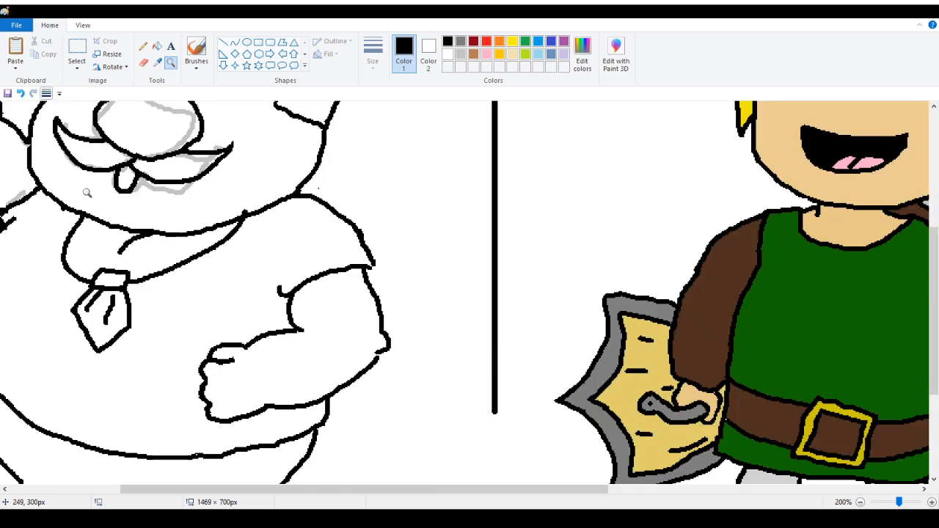
pyautogui.rightClick(86, 193)
pyautogui.click(228, 213)
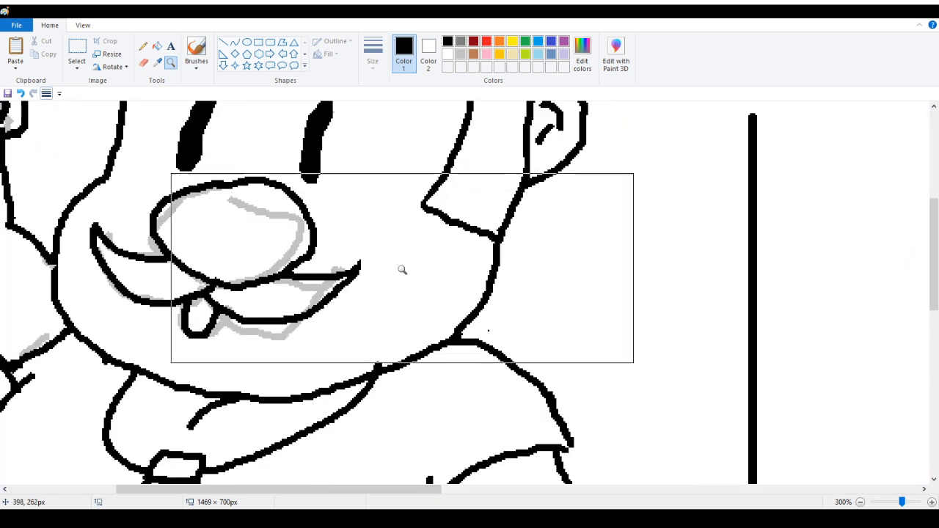
# Erase the stray black dot left below the mustache's right tip
pyautogui.click(144, 63)
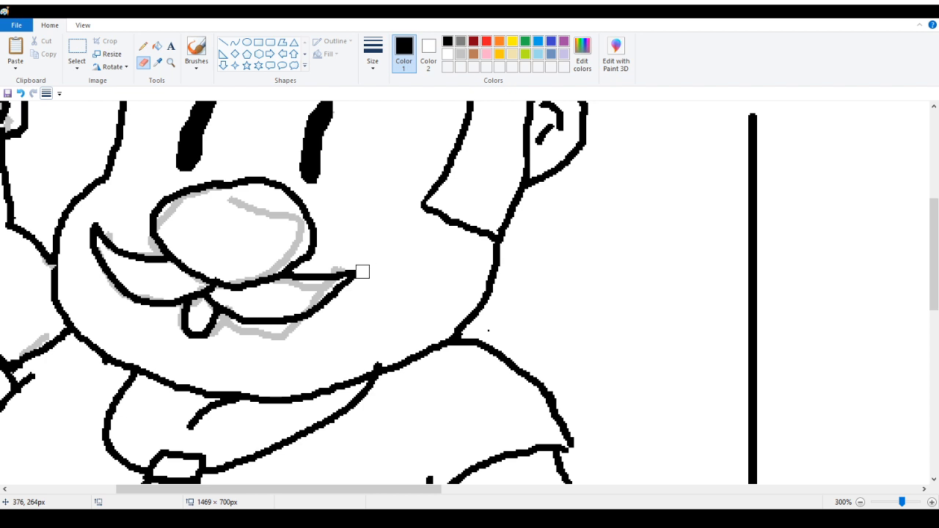
pyautogui.click(143, 45)
pyautogui.click(330, 328)
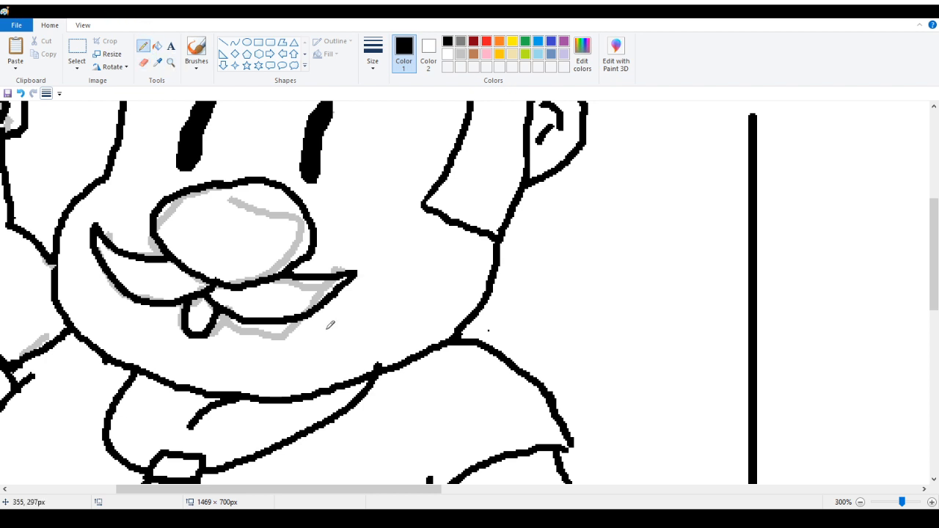
pyautogui.click(171, 64)
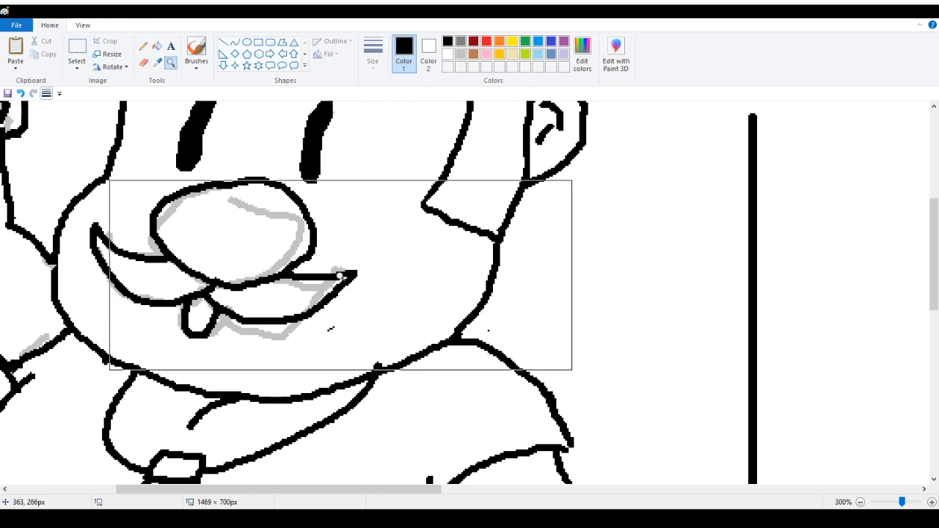
pyautogui.click(345, 279)
pyautogui.click(301, 212)
pyautogui.click(233, 218)
pyautogui.click(352, 226)
pyautogui.click(352, 229)
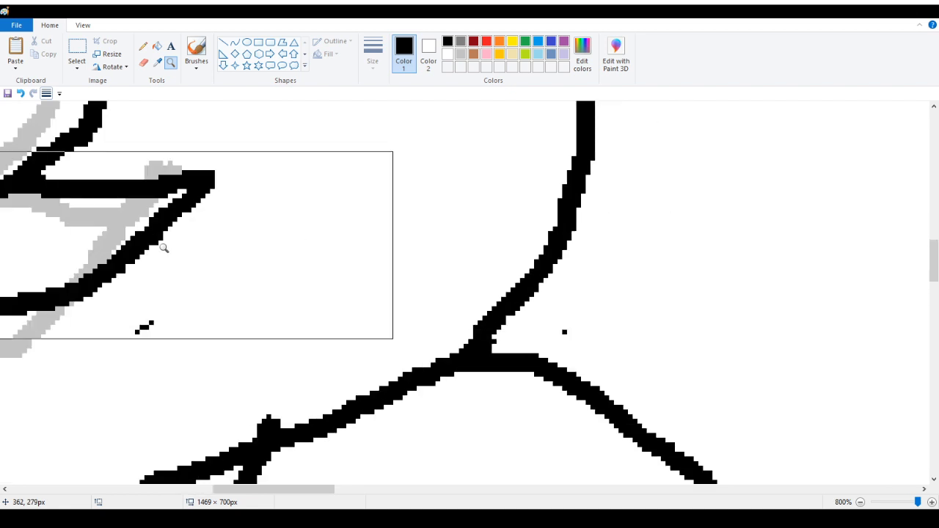
pyautogui.click(143, 62)
pyautogui.click(154, 325)
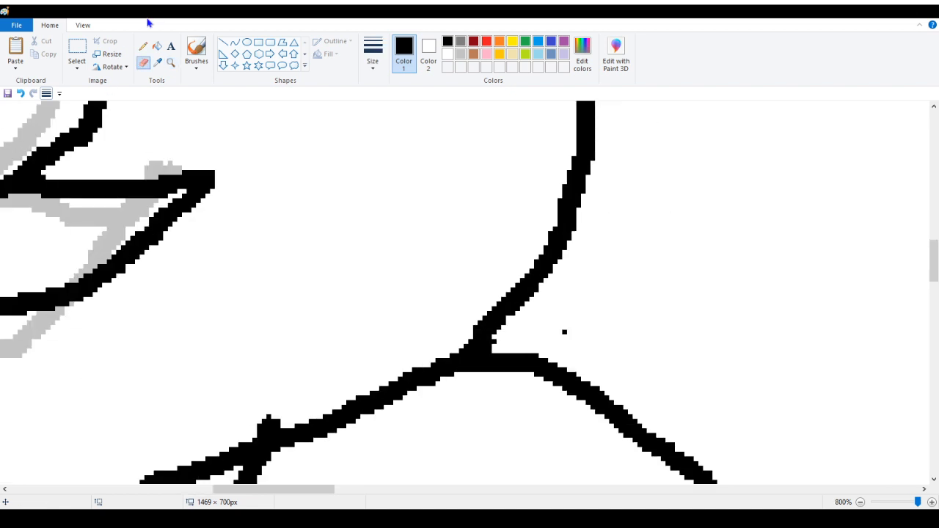
# Fill the tongue below the mustache with black
pyautogui.click(143, 45)
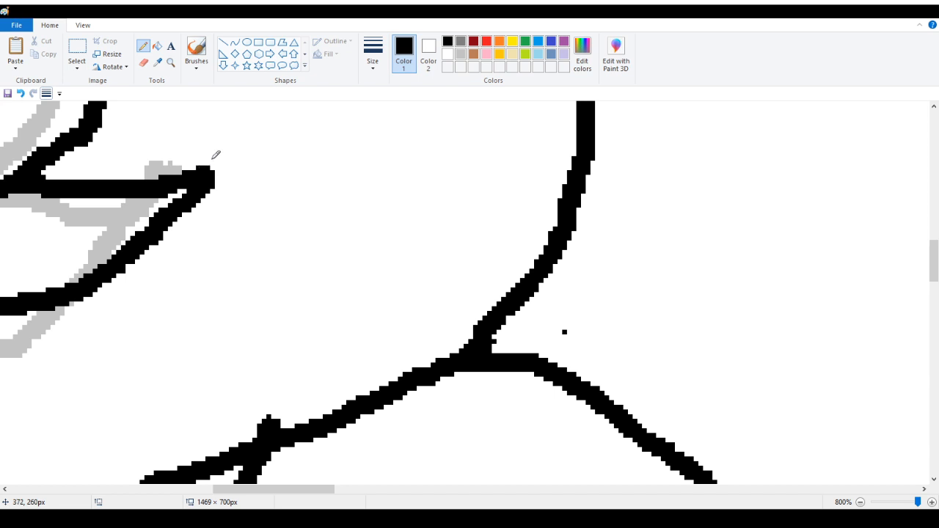
pyautogui.click(172, 65)
pyautogui.rightClick(103, 169)
pyautogui.rightClick(22, 170)
pyautogui.rightClick(2, 170)
pyautogui.rightClick(3, 169)
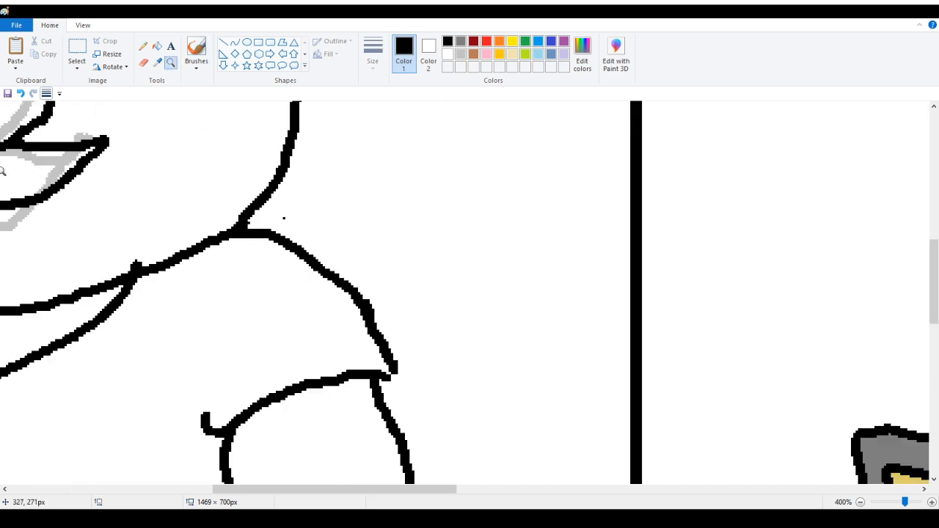
pyautogui.rightClick(2, 170)
pyautogui.rightClick(2, 170)
pyautogui.rightClick(2, 169)
pyautogui.click(234, 205)
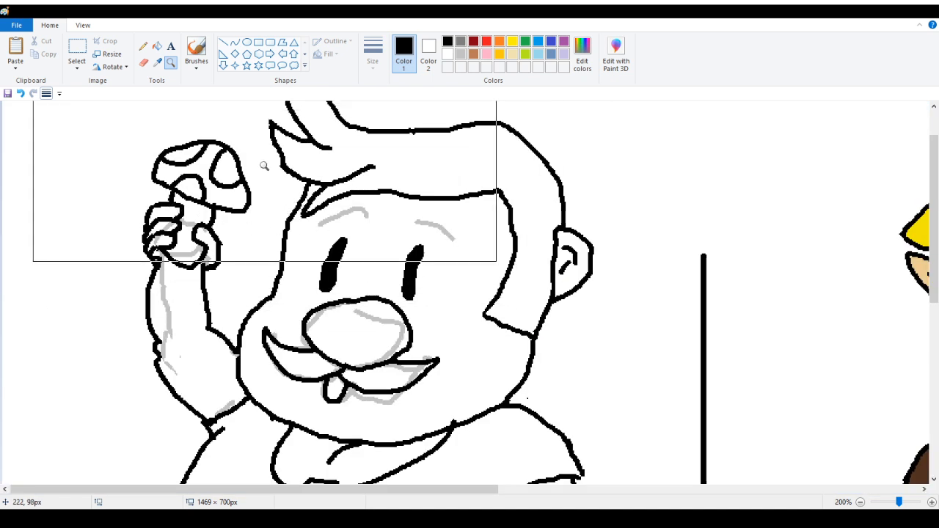
pyautogui.click(157, 45)
pyautogui.click(344, 384)
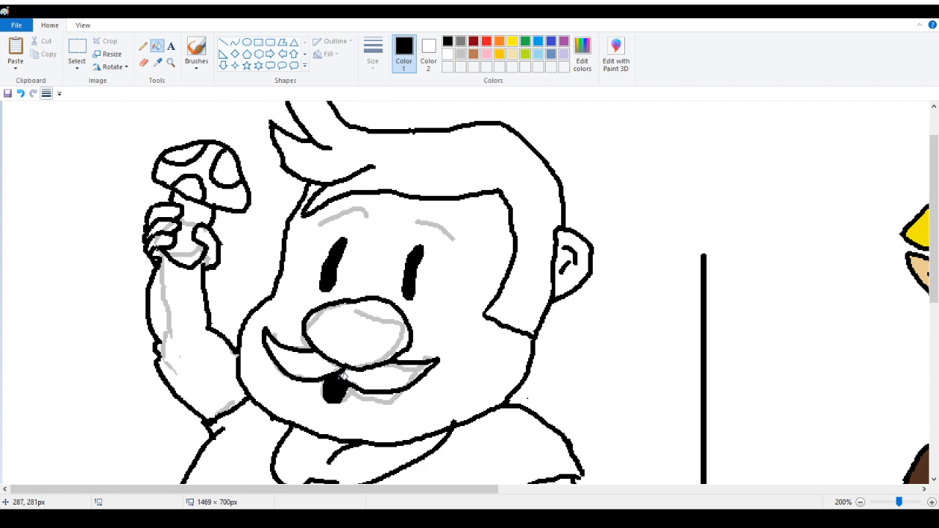
# Zoom in on the mustache and tongue to inspect the inked linework
pyautogui.click(143, 46)
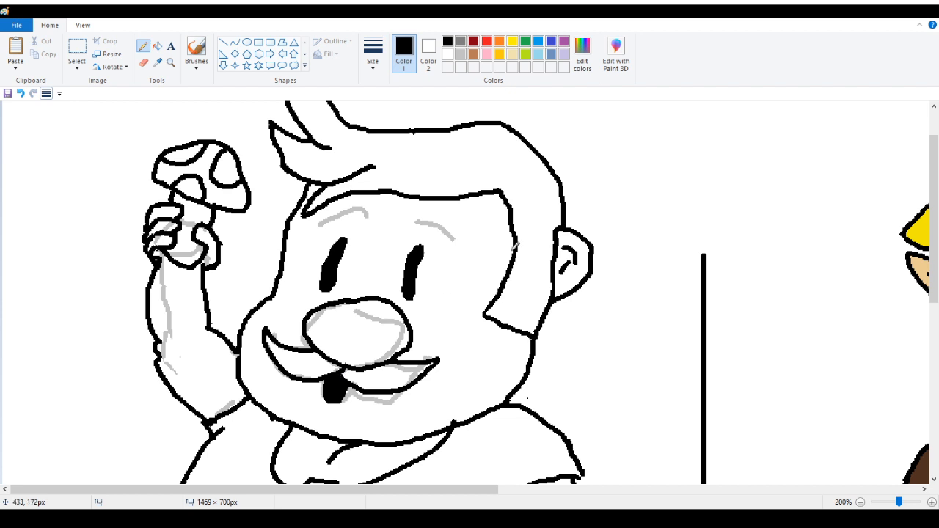
pyautogui.click(171, 64)
pyautogui.click(323, 310)
pyautogui.click(327, 308)
pyautogui.click(338, 279)
pyautogui.click(333, 238)
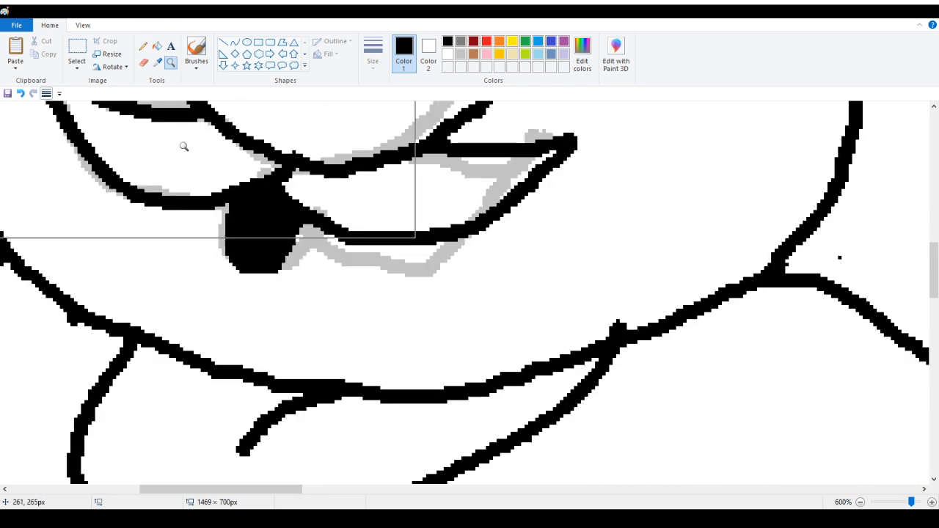
pyautogui.click(144, 46)
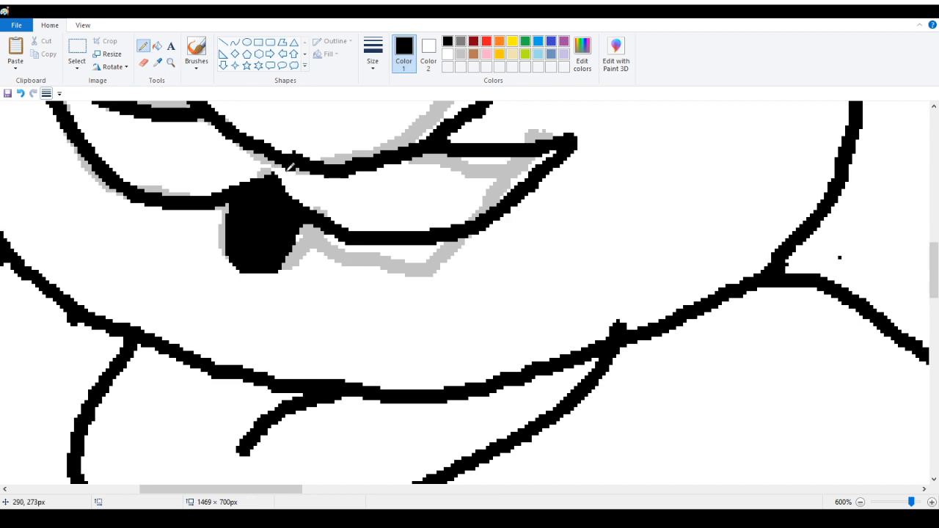
pyautogui.scroll(4, 157, 185)
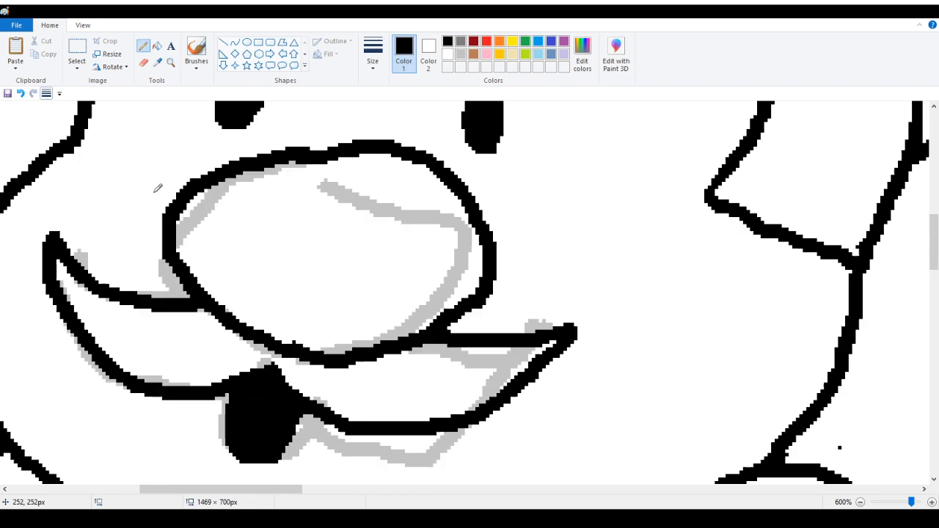
# Recolor both gray eyebrow sketch strokes black using the Fill tool
pyautogui.click(173, 64)
pyautogui.rightClick(113, 113)
pyautogui.rightClick(113, 113)
pyautogui.rightClick(113, 113)
pyautogui.rightClick(113, 113)
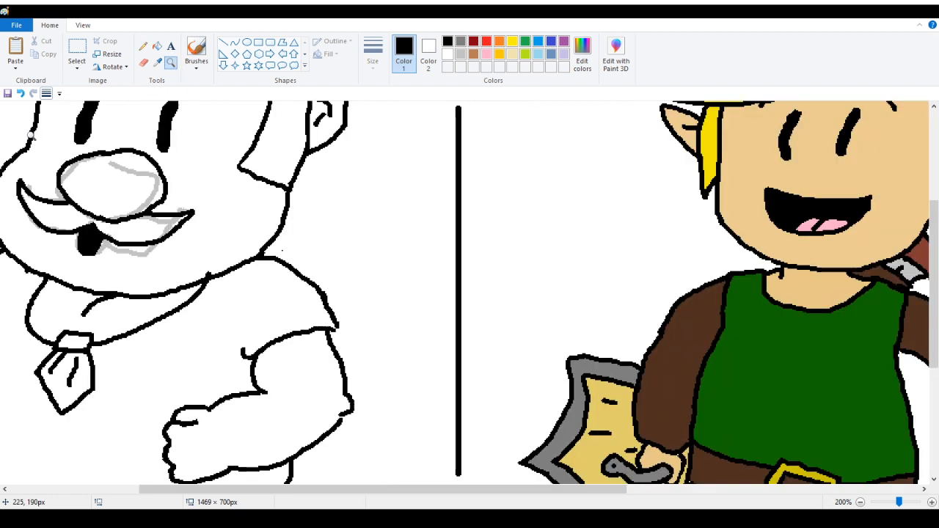
pyautogui.rightClick(115, 111)
pyautogui.click(157, 63)
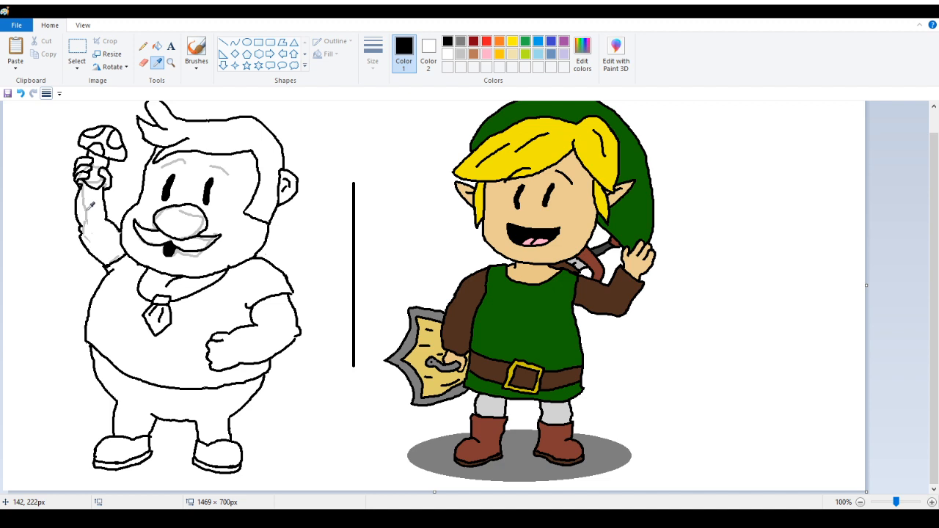
pyautogui.click(86, 204)
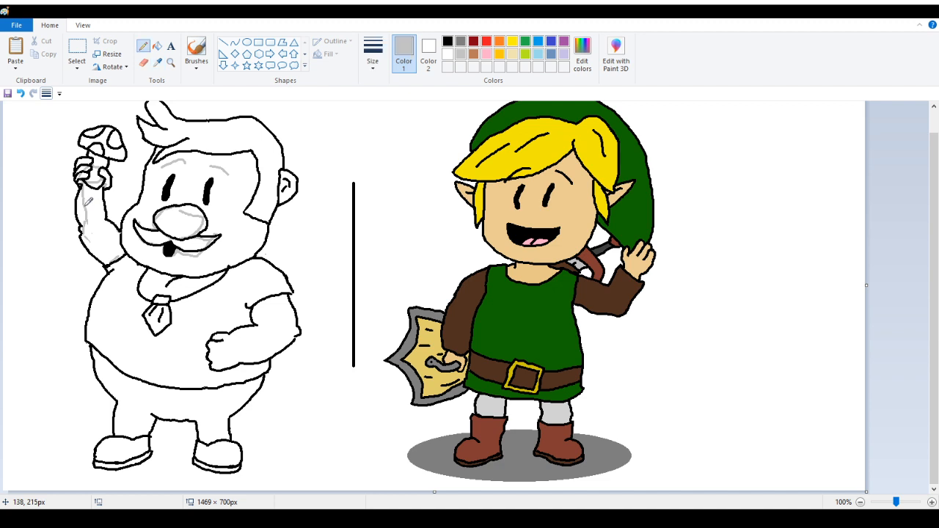
pyautogui.click(157, 46)
pyautogui.click(171, 62)
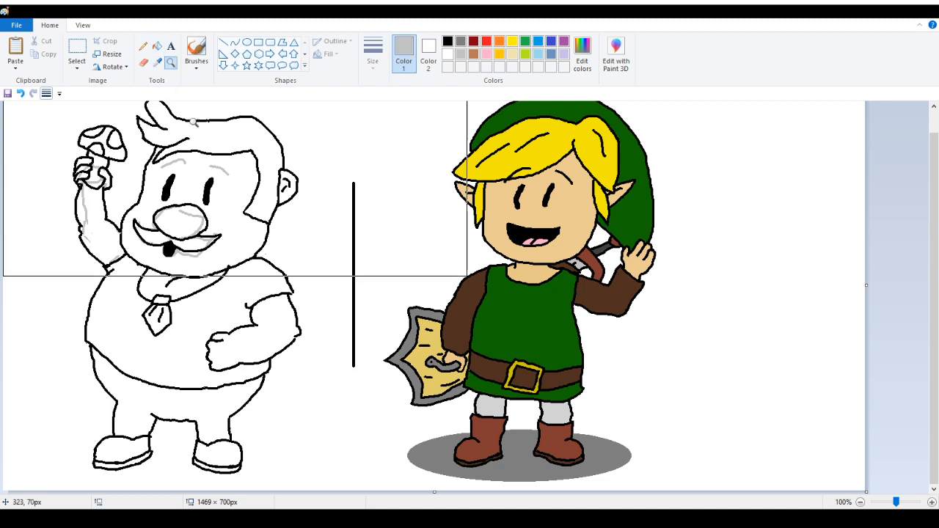
pyautogui.click(184, 184)
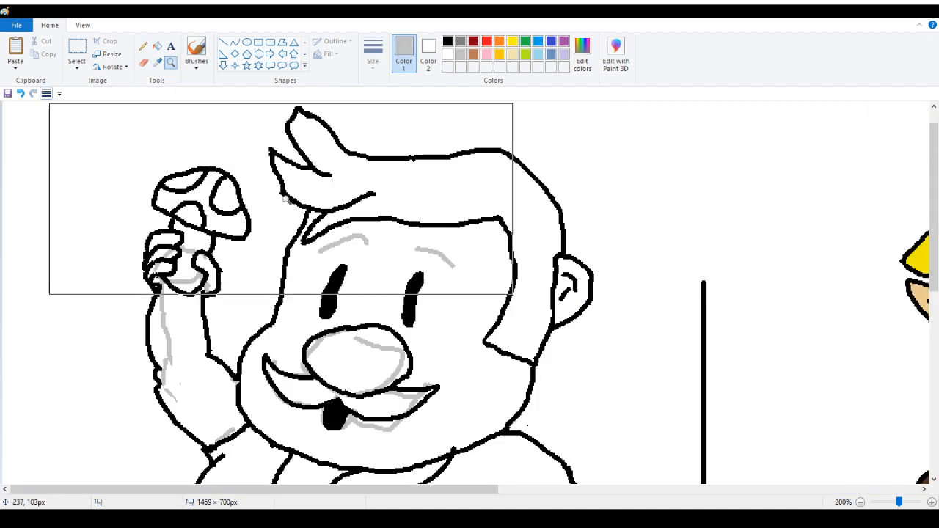
pyautogui.click(158, 50)
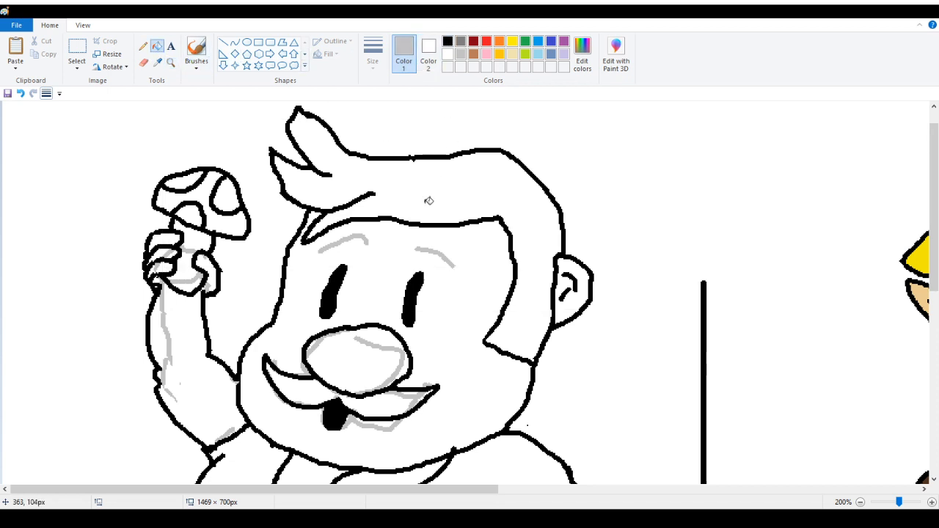
pyautogui.click(447, 41)
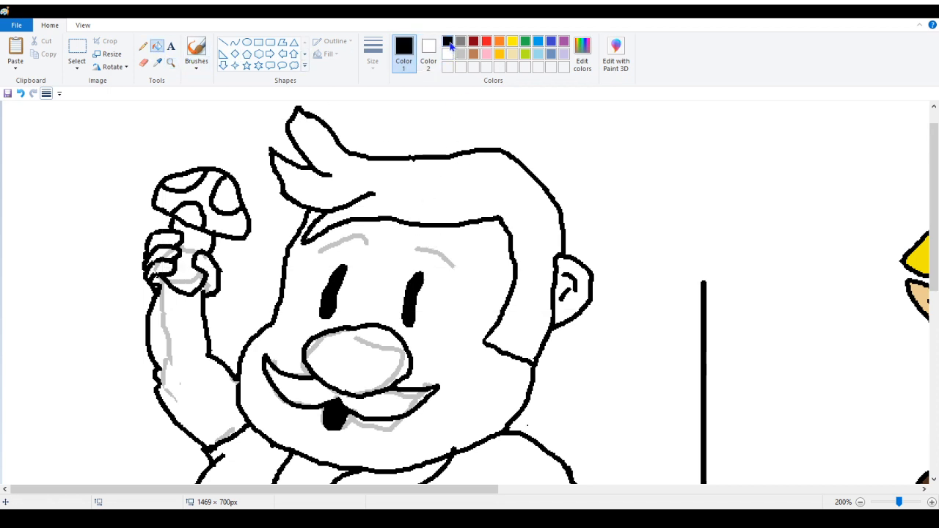
pyautogui.click(434, 251)
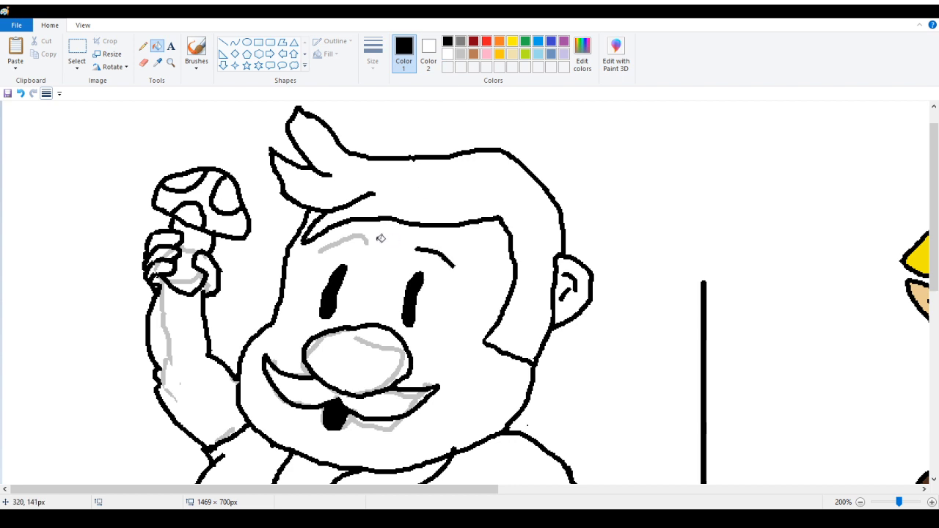
pyautogui.click(367, 240)
# Clear the gray sketch from the raised arm and hand by filling it gray, then filling it white
pyautogui.click(157, 62)
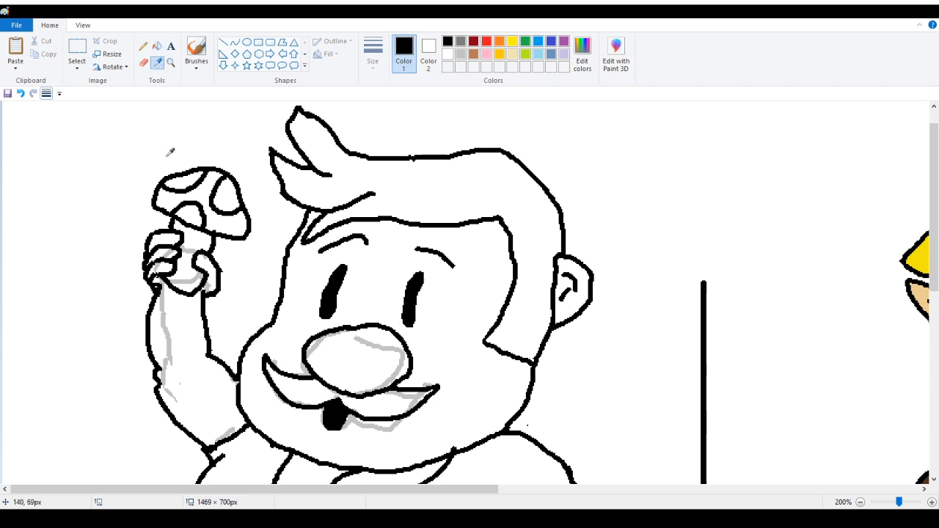
pyautogui.click(189, 280)
pyautogui.click(185, 272)
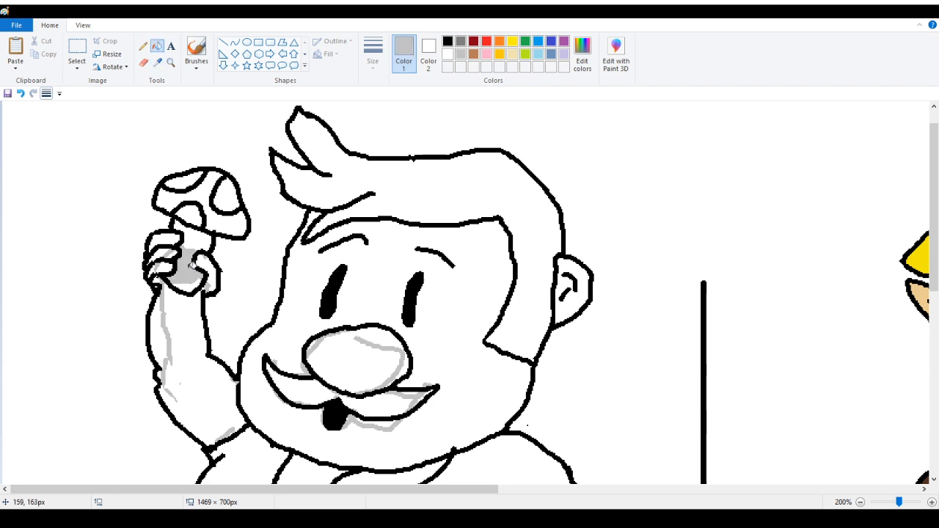
pyautogui.click(179, 319)
pyautogui.click(164, 258)
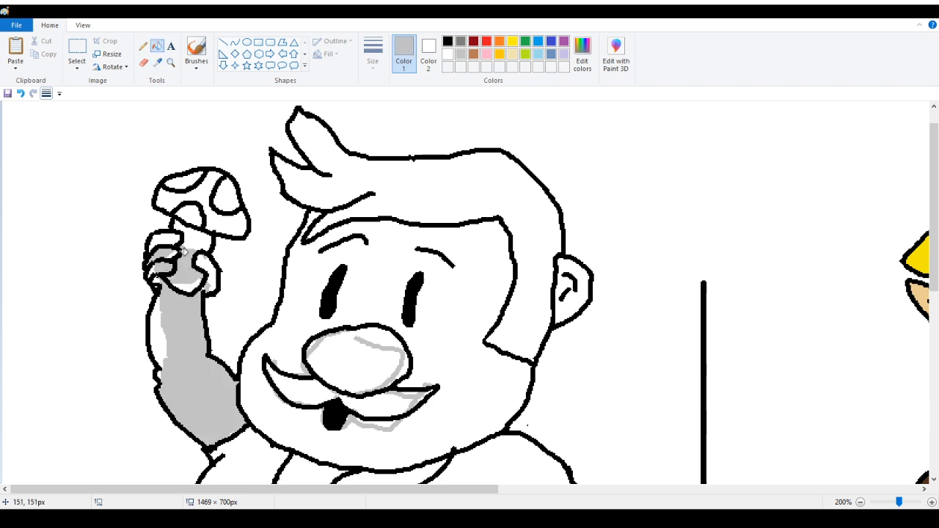
pyautogui.click(208, 266)
pyautogui.scroll(-3, 207, 266)
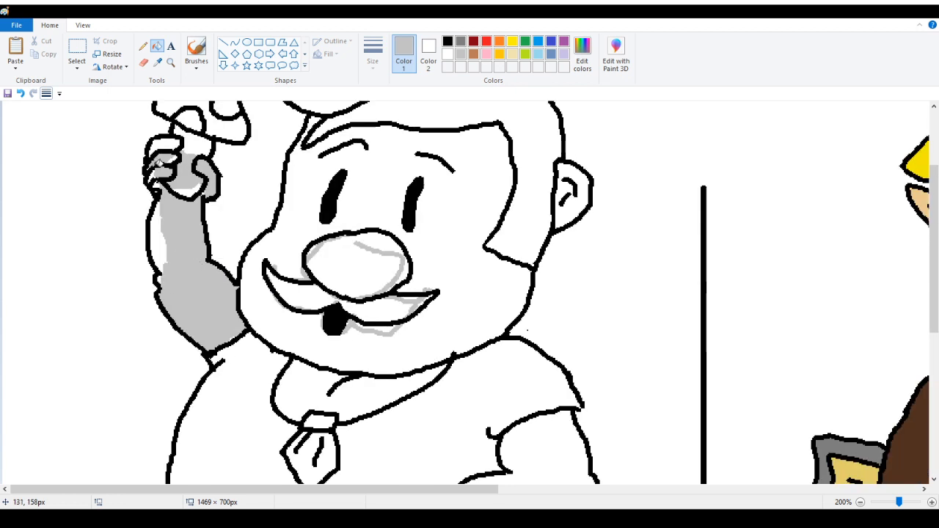
pyautogui.rightClick(163, 160)
pyautogui.rightClick(186, 164)
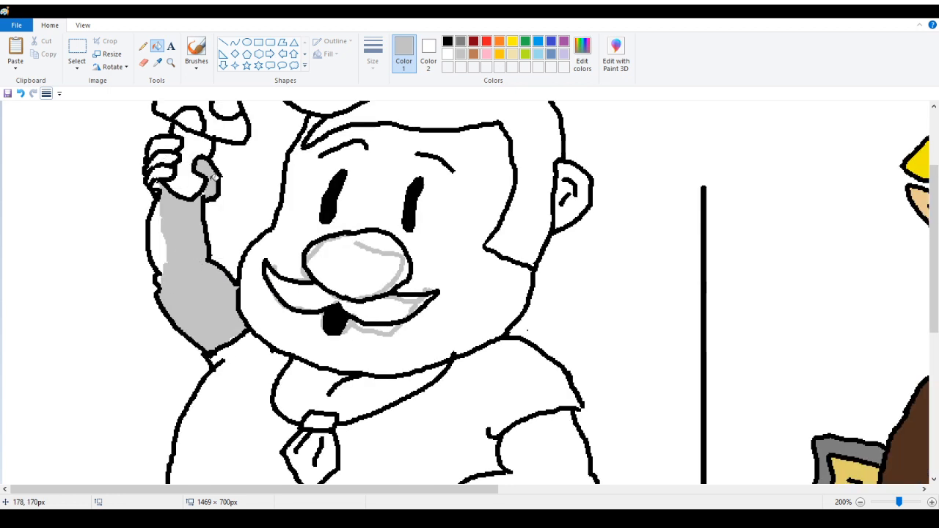
pyautogui.rightClick(214, 177)
pyautogui.rightClick(182, 227)
# Clear the gray sketch from the nose and mustache by filling each gray, then white
pyautogui.click(353, 262)
pyautogui.rightClick(357, 266)
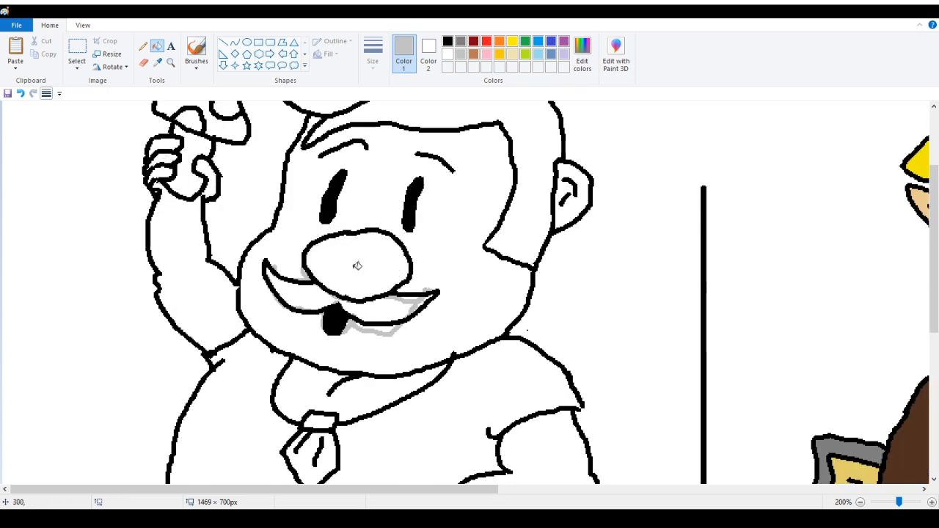
pyautogui.click(400, 308)
pyautogui.rightClick(398, 315)
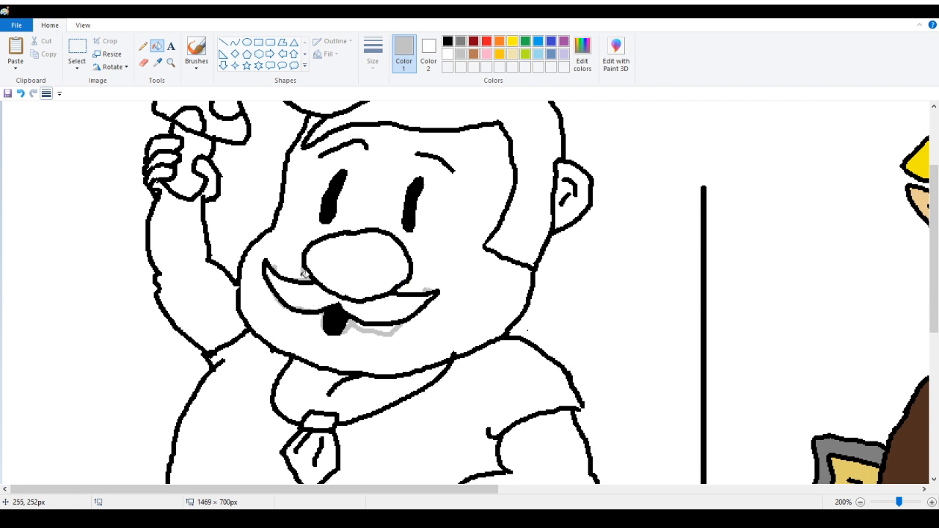
pyautogui.click(295, 267)
pyautogui.rightClick(296, 267)
pyautogui.click(312, 299)
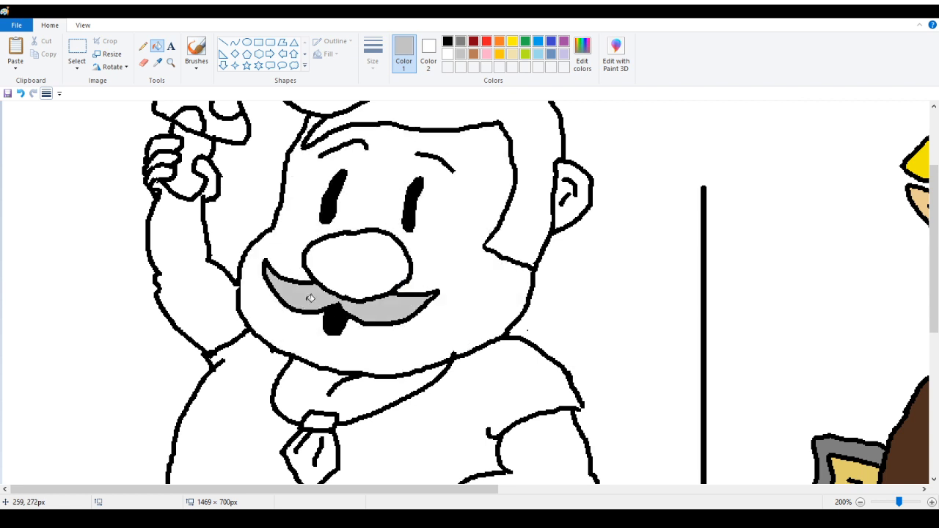
pyautogui.rightClick(312, 298)
# Patch small gaps where the arm lines meet the body outline with short black pencil strokes
pyautogui.scroll(3, 417, 275)
pyautogui.scroll(-10, 212, 159)
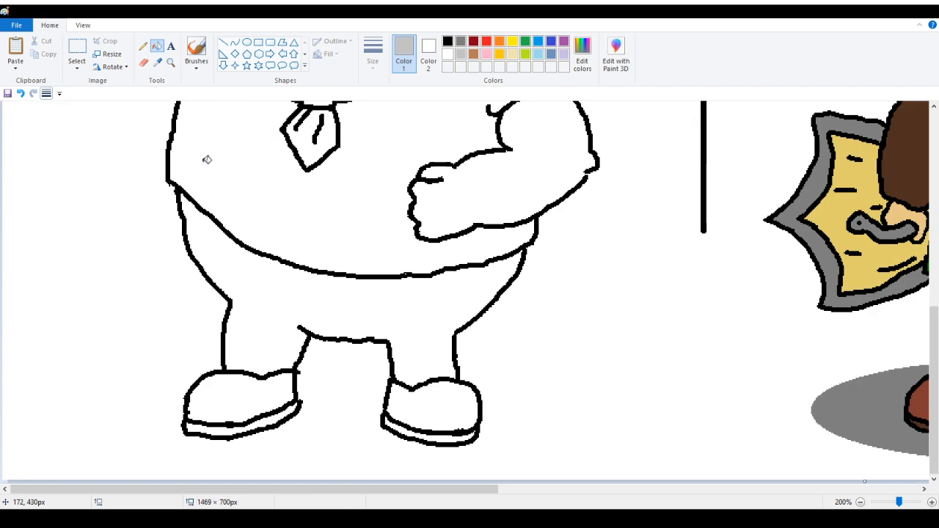
pyautogui.scroll(4, 211, 160)
pyautogui.scroll(-2, 211, 161)
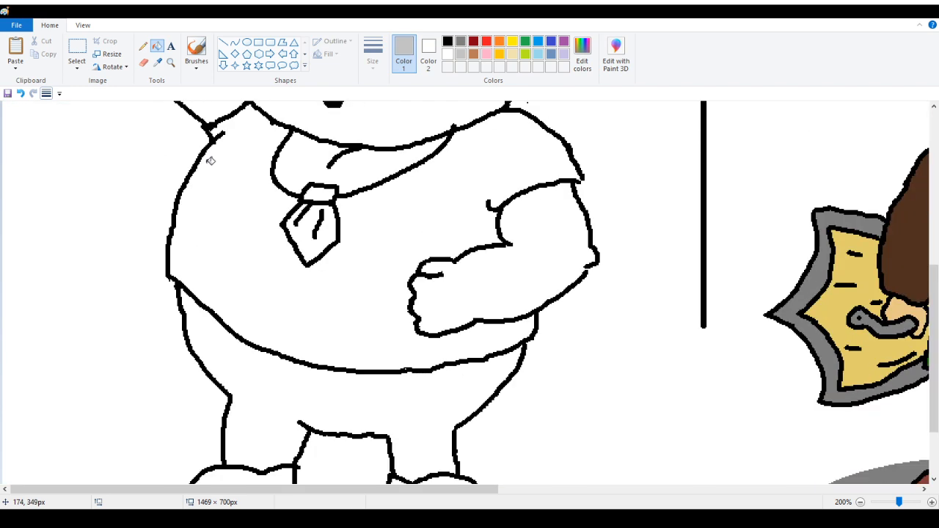
pyautogui.scroll(6, 211, 161)
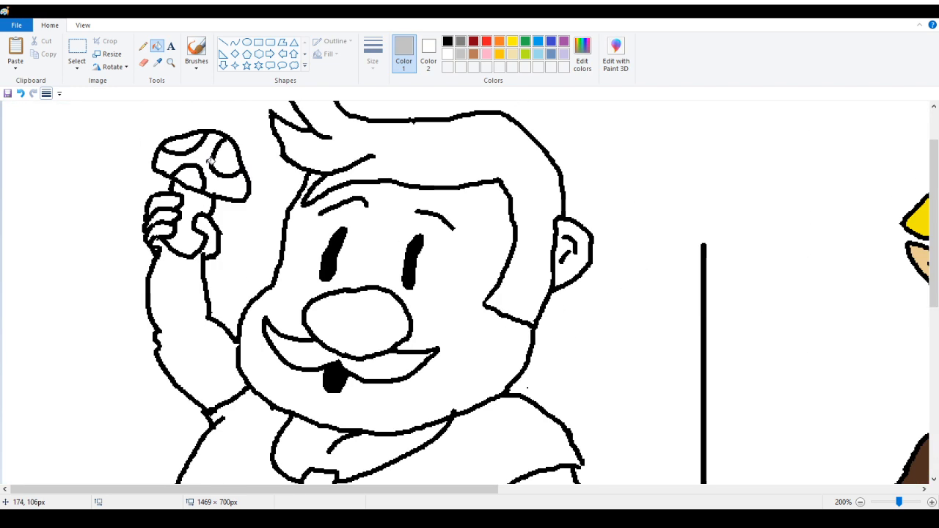
pyautogui.click(170, 62)
pyautogui.scroll(-6, 367, 179)
pyautogui.click(523, 252)
pyautogui.click(412, 259)
pyautogui.click(377, 265)
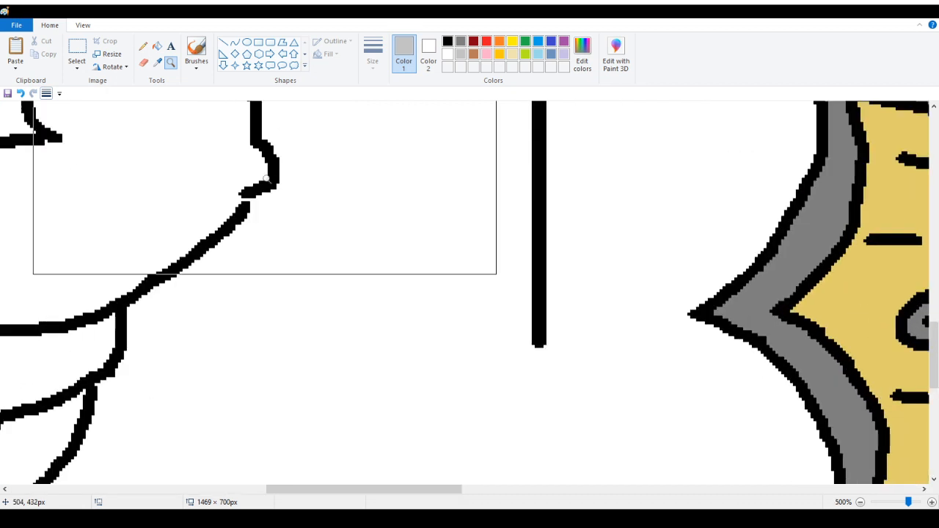
pyautogui.click(143, 45)
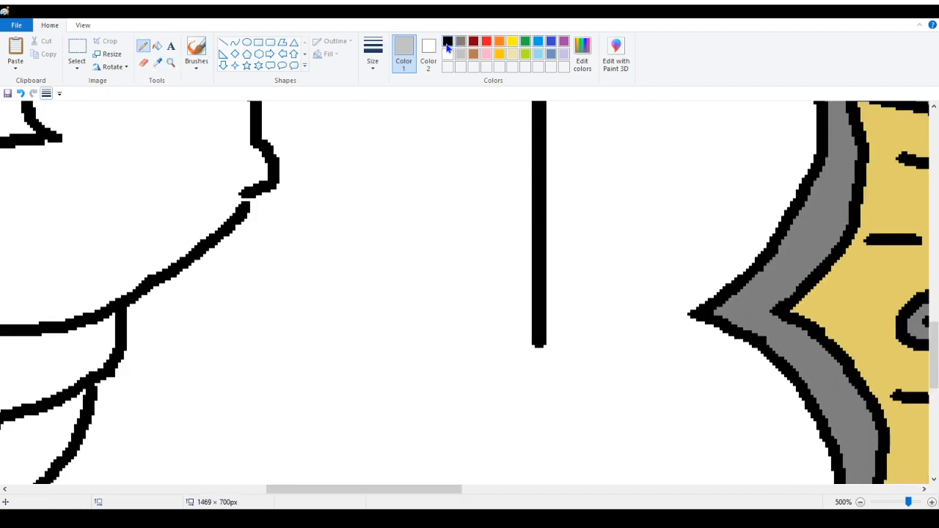
pyautogui.click(448, 42)
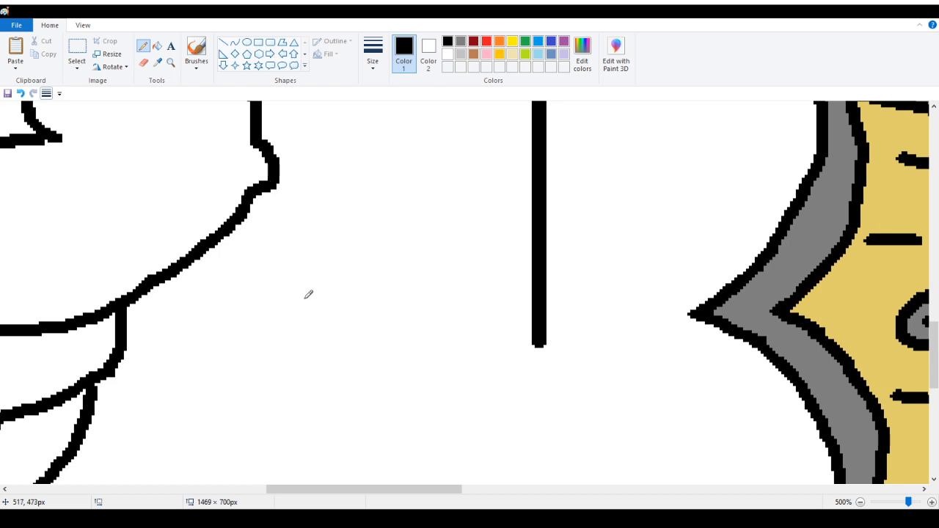
pyautogui.moveTo(361, 488); pyautogui.dragTo(165, 489)
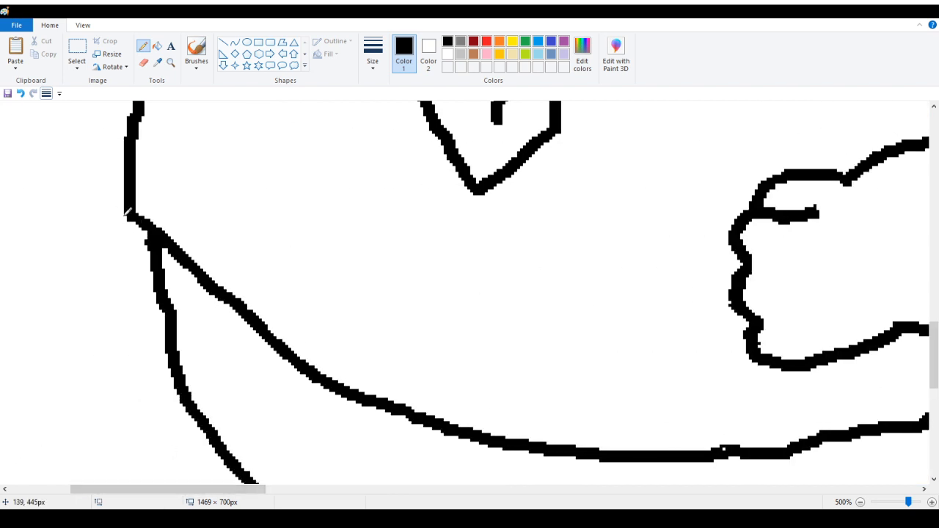
pyautogui.moveTo(138, 220); pyautogui.dragTo(143, 222)
pyautogui.scroll(10, 151, 249)
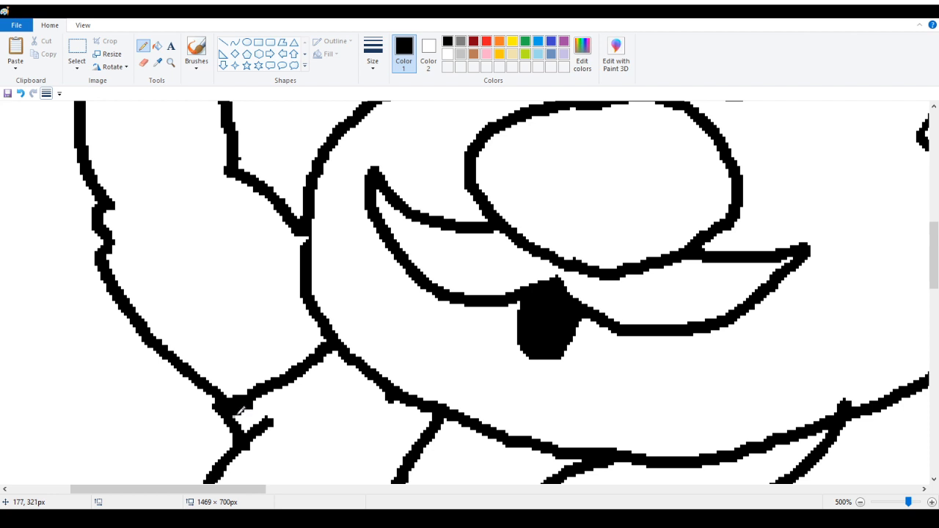
pyautogui.moveTo(236, 410); pyautogui.dragTo(257, 402)
# Close the gap in the outline beneath the fingers of the raised hand with the black pencil
pyautogui.scroll(8, 249, 346)
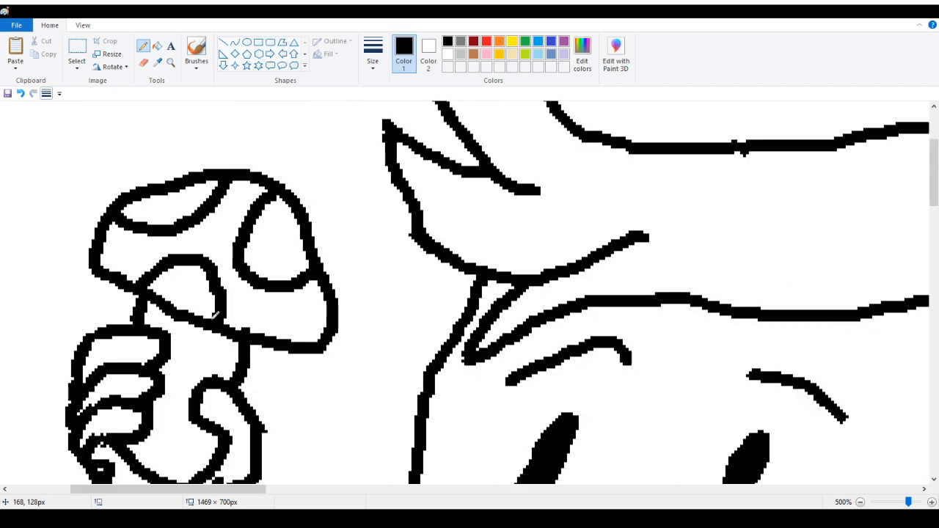
pyautogui.scroll(-3, 213, 315)
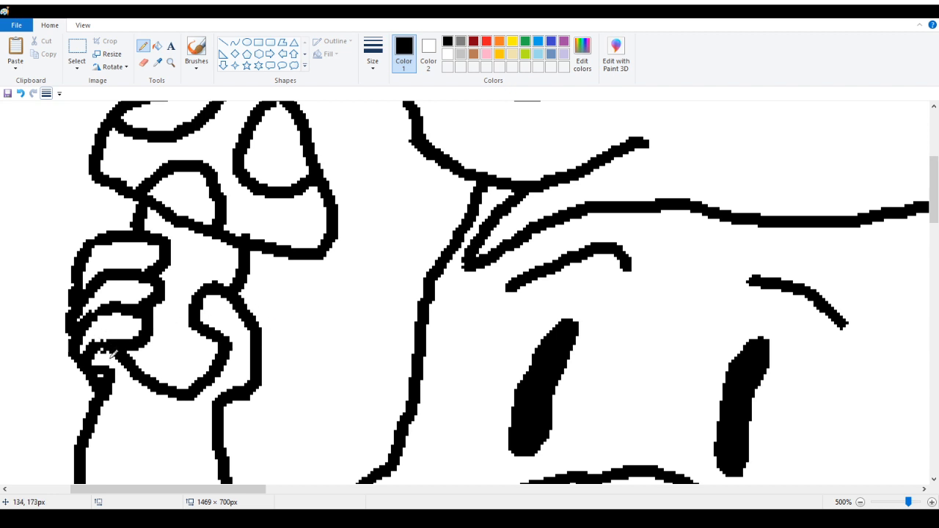
pyautogui.click(170, 63)
pyautogui.click(101, 348)
pyautogui.click(127, 319)
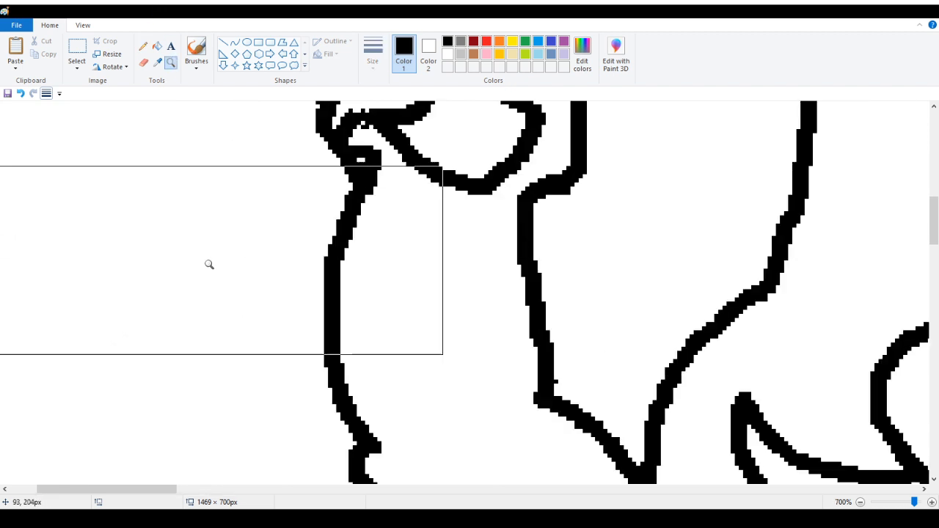
pyautogui.click(209, 264)
pyautogui.scroll(3, 416, 243)
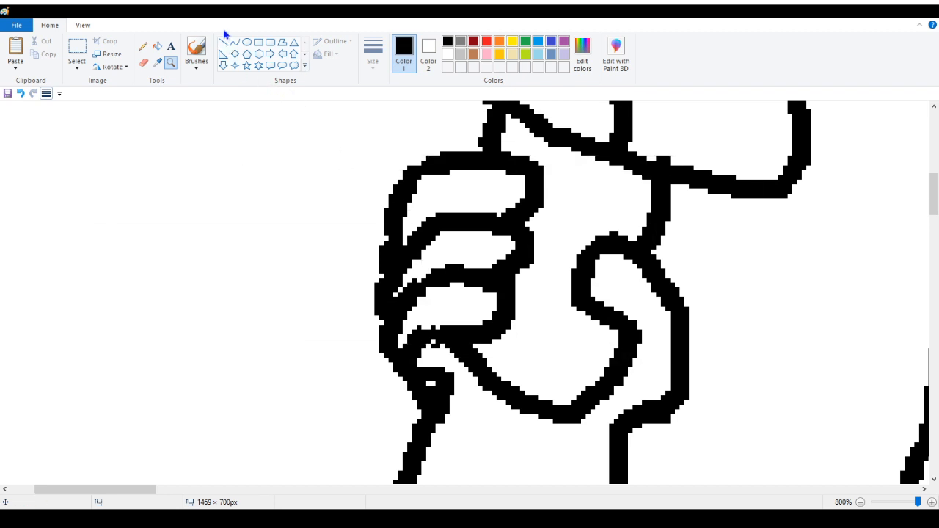
pyautogui.click(143, 46)
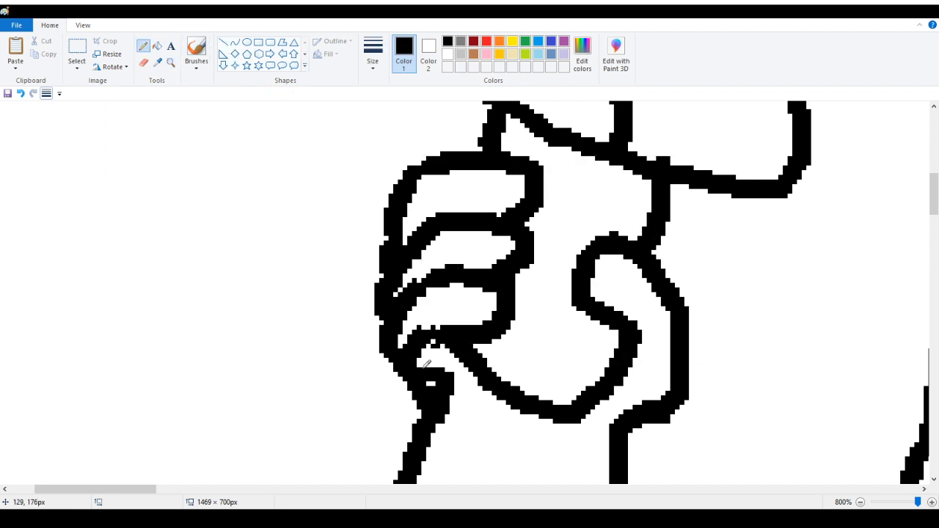
pyautogui.moveTo(442, 383)
pyautogui.mouseDown()
pyautogui.moveTo(429, 377)
pyautogui.moveTo(440, 387)
pyautogui.moveTo(440, 377)
pyautogui.moveTo(455, 381)
pyautogui.moveTo(441, 421)
pyautogui.mouseUp()
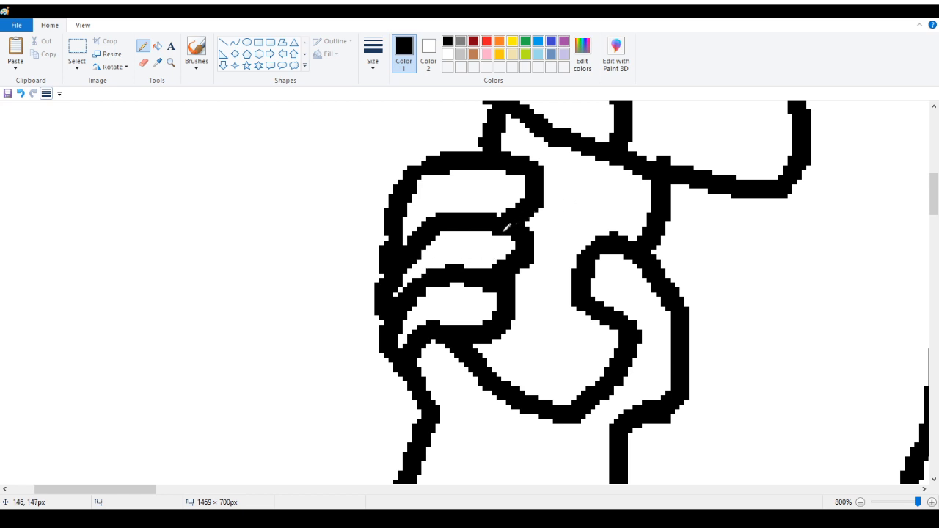
pyautogui.scroll(1, 422, 275)
pyautogui.scroll(2, 236, 136)
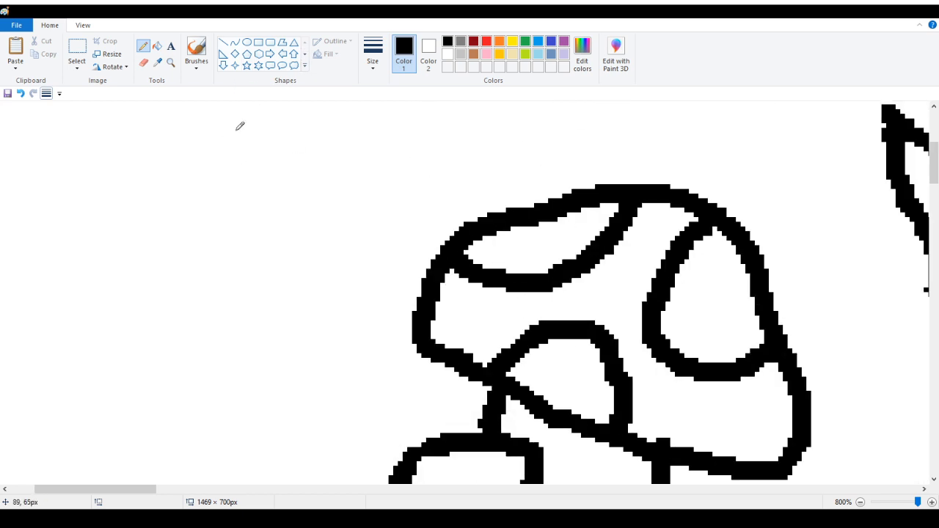
# Smooth a notch in the outline along the top of the head with the black pencil
pyautogui.click(172, 64)
pyautogui.rightClick(154, 113)
pyautogui.rightClick(154, 113)
pyautogui.rightClick(136, 115)
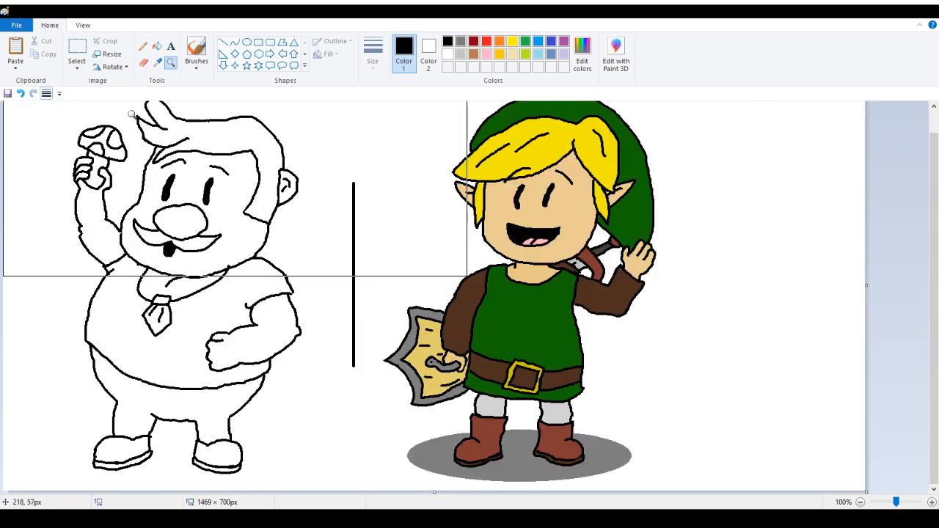
pyautogui.rightClick(116, 125)
pyautogui.click(81, 138)
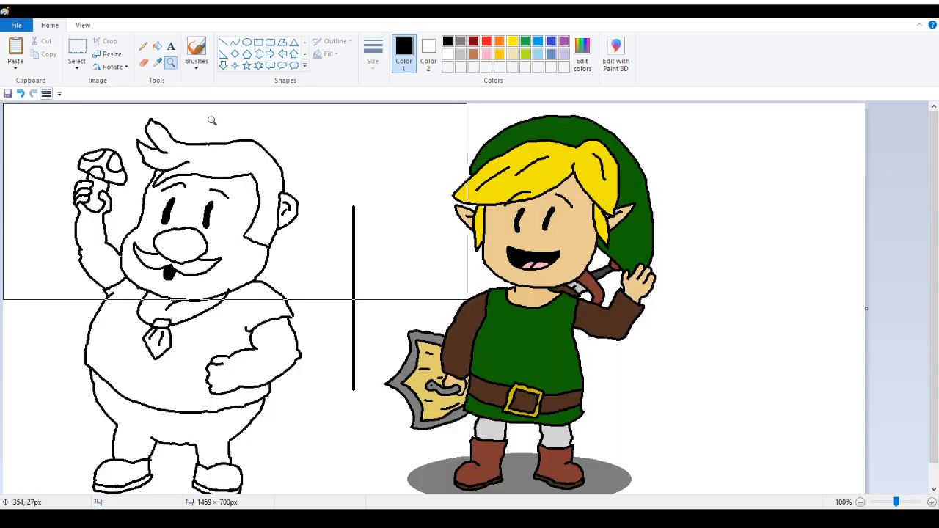
pyautogui.click(212, 121)
pyautogui.click(358, 176)
pyautogui.click(345, 179)
pyautogui.click(294, 194)
pyautogui.click(290, 196)
pyautogui.click(245, 257)
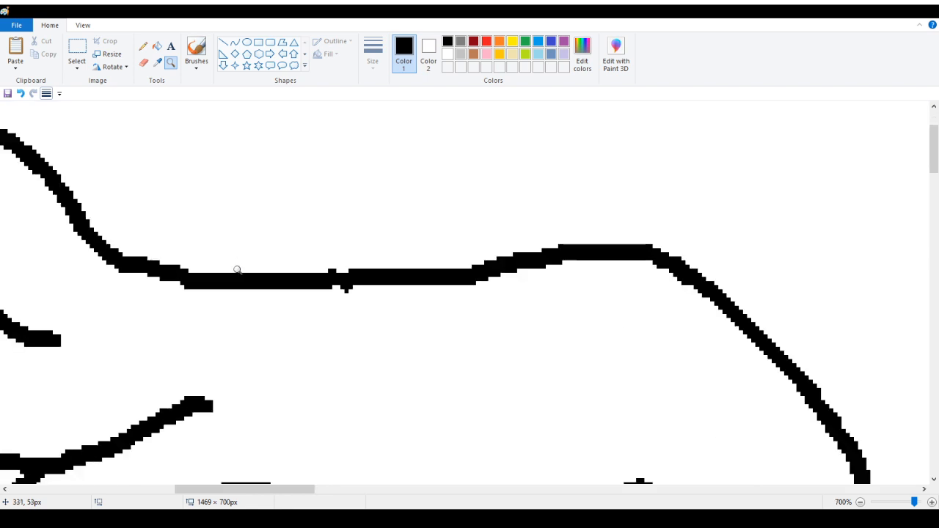
pyautogui.click(143, 47)
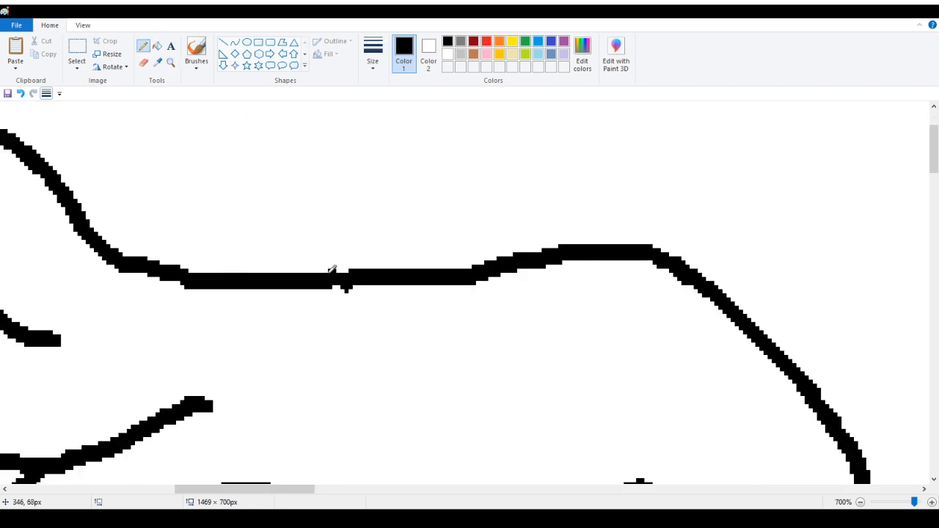
pyautogui.click(331, 271)
pyautogui.click(170, 62)
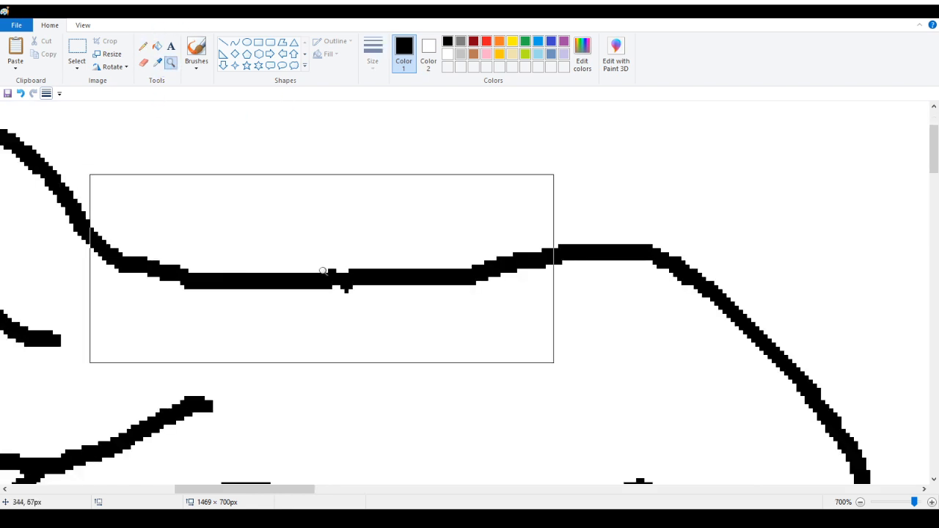
pyautogui.click(323, 271)
pyautogui.click(143, 47)
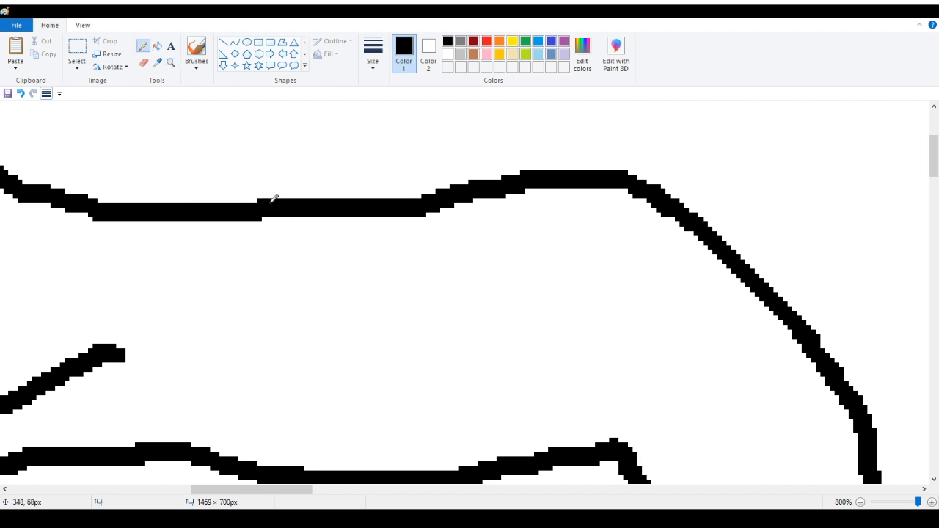
# Smooth a bump in the line along the shoe's sole with a short black pencil stroke
pyautogui.click(171, 62)
pyautogui.rightClick(256, 213)
pyautogui.rightClick(157, 222)
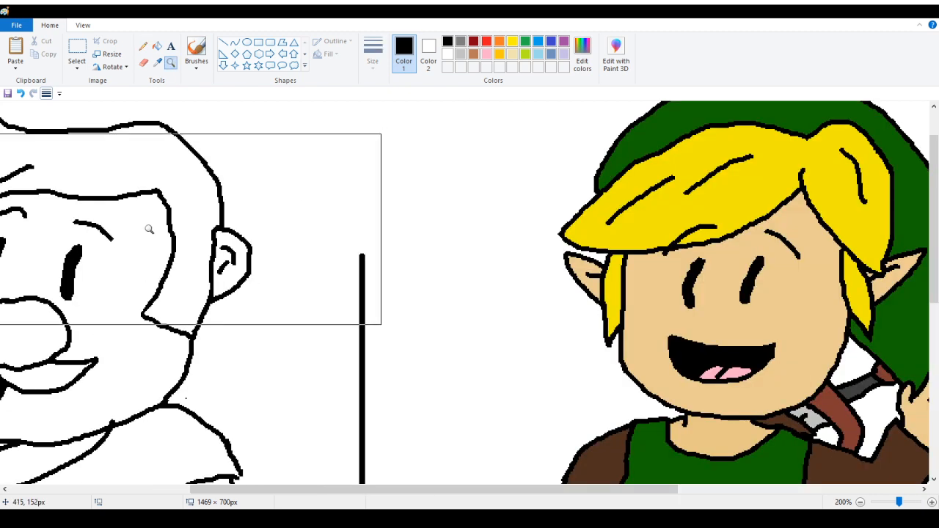
pyautogui.rightClick(146, 227)
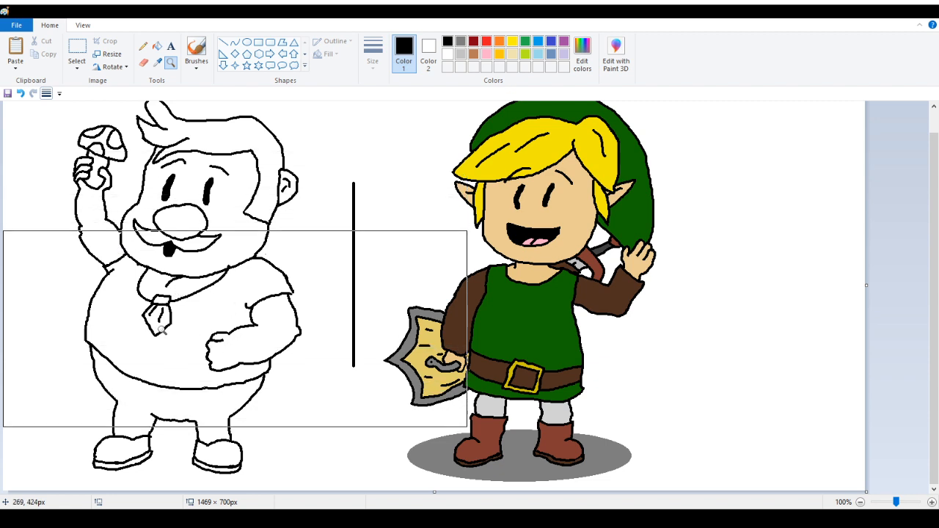
pyautogui.click(235, 375)
pyautogui.click(384, 321)
pyautogui.click(269, 330)
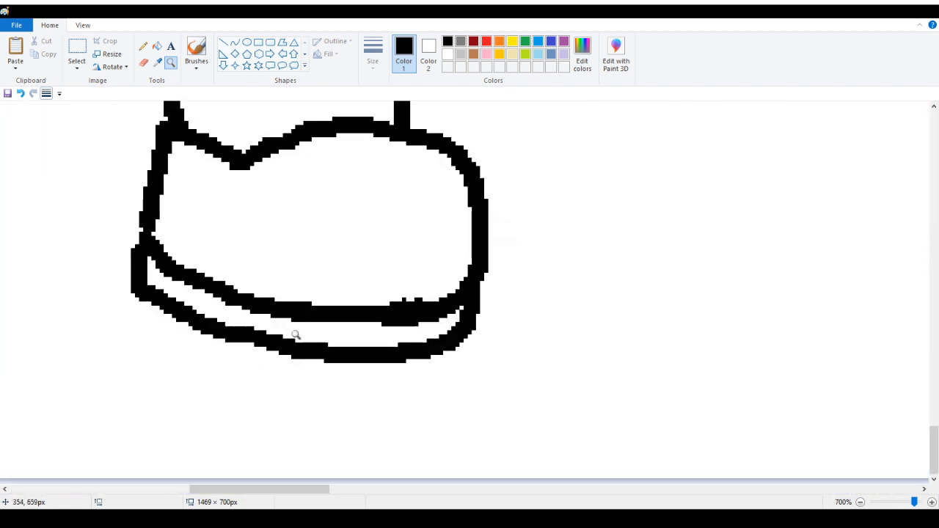
pyautogui.click(143, 45)
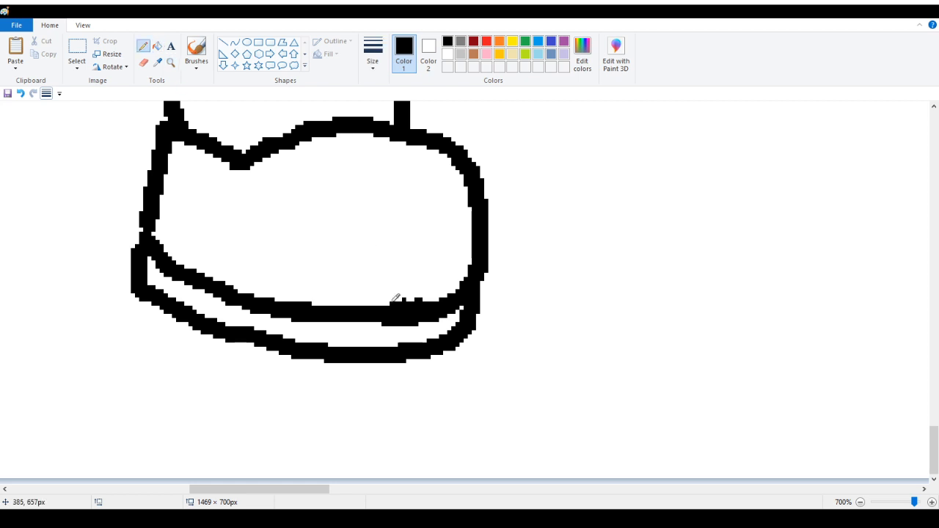
pyautogui.moveTo(394, 304); pyautogui.dragTo(416, 303)
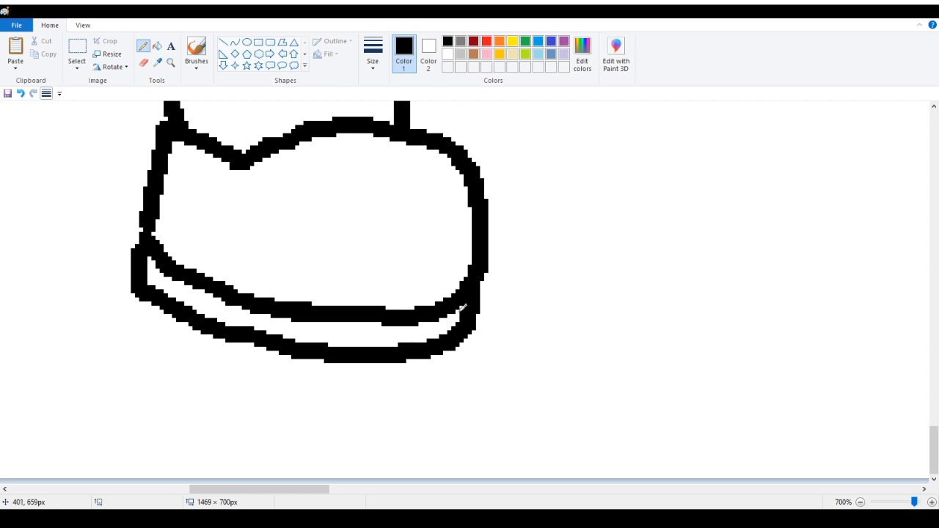
# Touch up the outline corners around the other shoe and leg junctions with small black and white pencil dots
pyautogui.moveTo(325, 489); pyautogui.dragTo(215, 490)
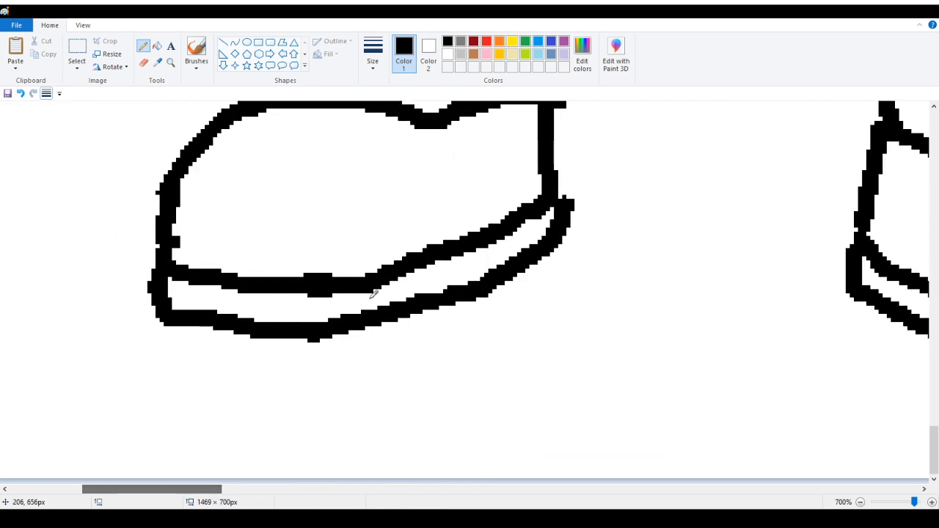
pyautogui.click(564, 193)
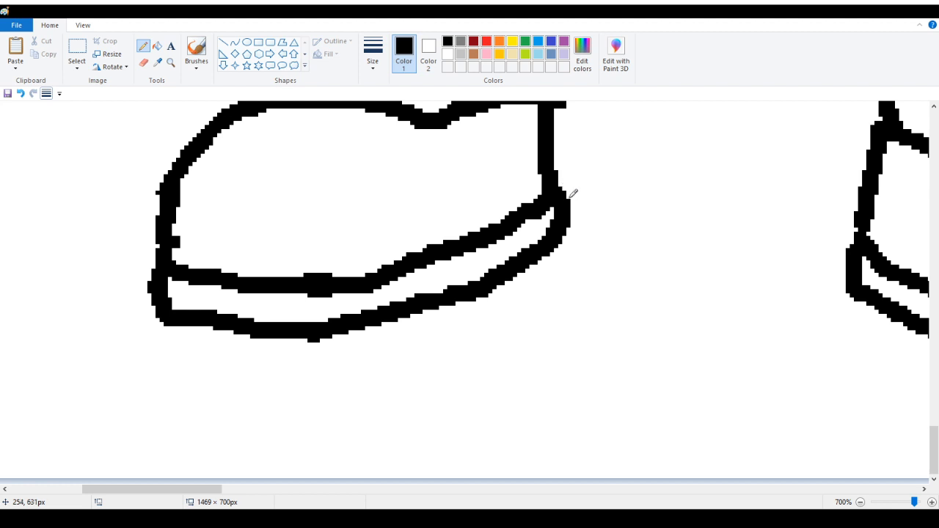
pyautogui.rightClick(317, 340)
pyautogui.rightClick(174, 241)
pyautogui.scroll(3, 176, 295)
pyautogui.rightClick(563, 291)
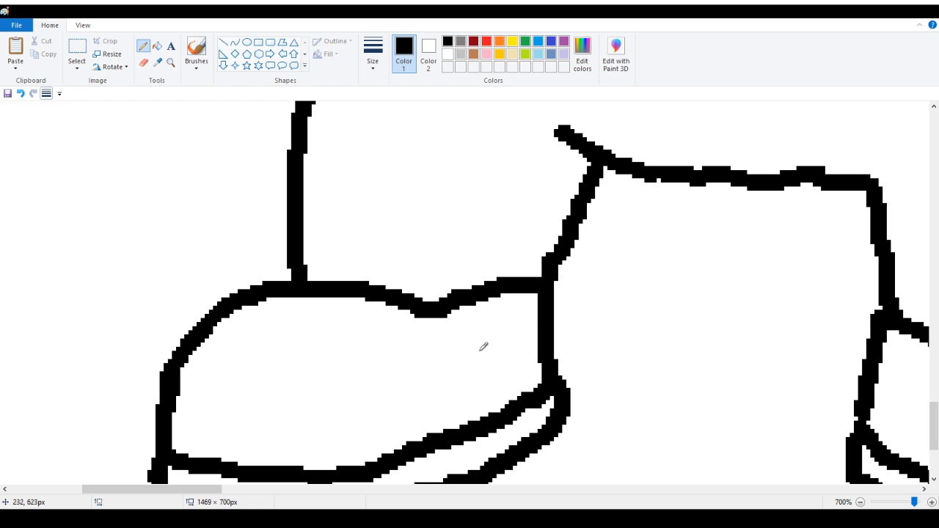
pyautogui.moveTo(208, 495); pyautogui.dragTo(227, 494)
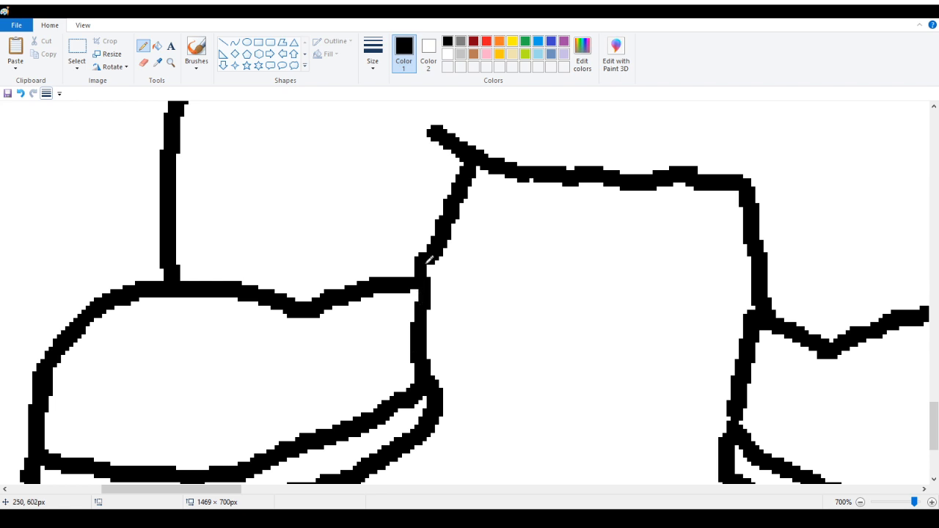
pyautogui.click(412, 268)
pyautogui.scroll(5, 367, 264)
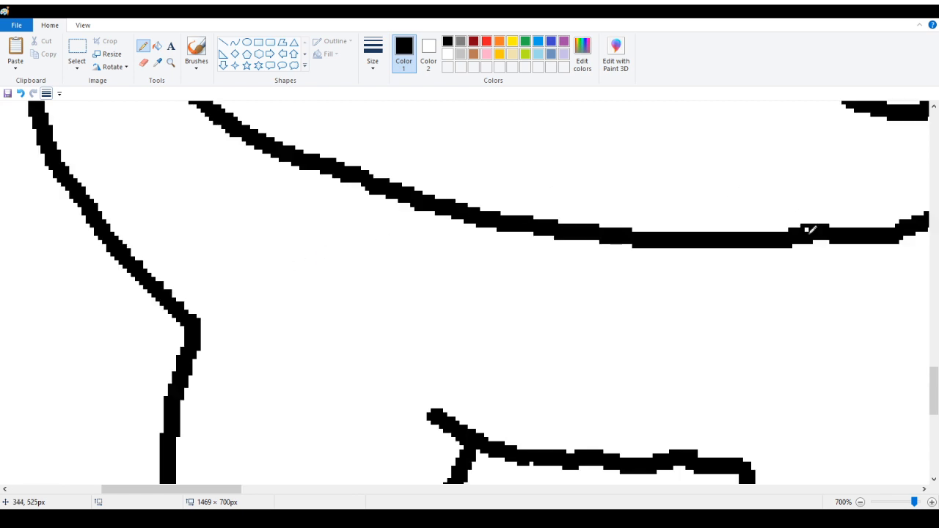
pyautogui.click(170, 63)
pyautogui.rightClick(112, 176)
pyautogui.rightClick(112, 176)
pyautogui.rightClick(112, 176)
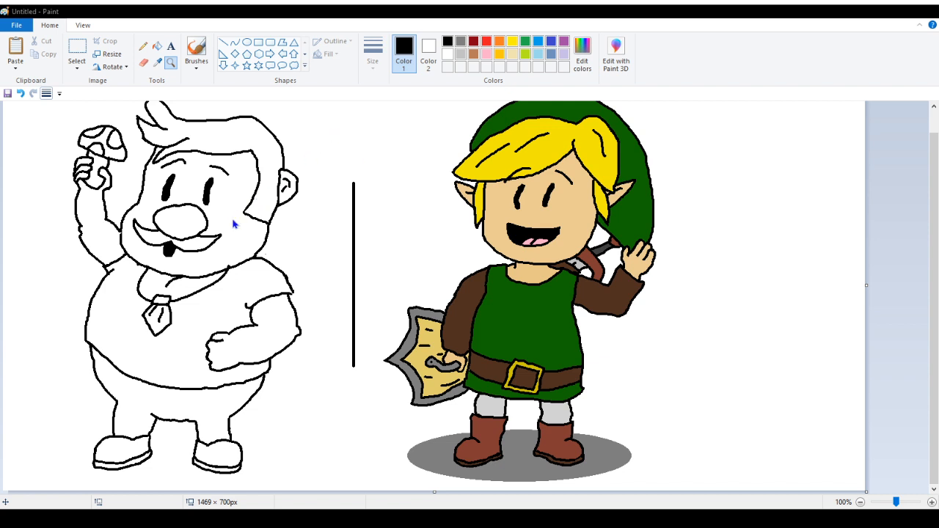
# Pick a tan skin tone and fill the face and both arms with it
pyautogui.click(435, 352)
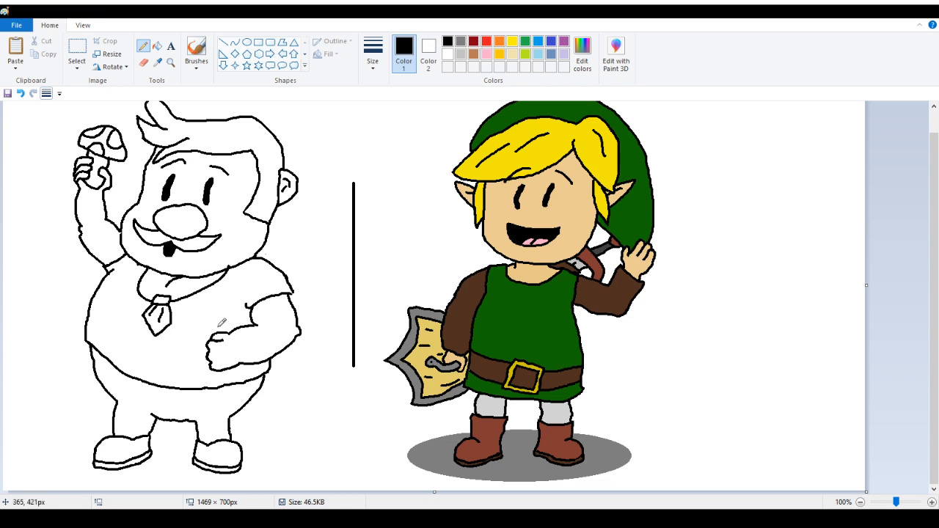
pyautogui.click(512, 54)
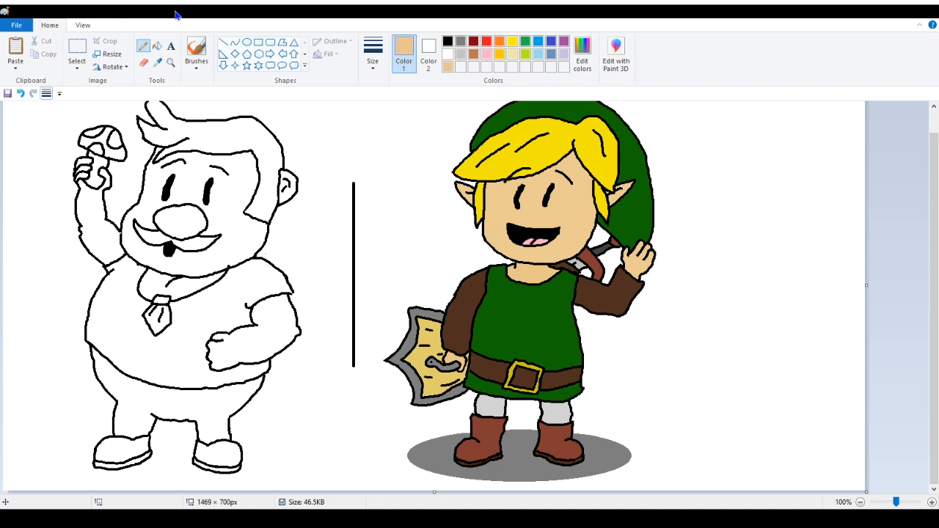
pyautogui.click(157, 46)
pyautogui.click(234, 192)
pyautogui.click(111, 223)
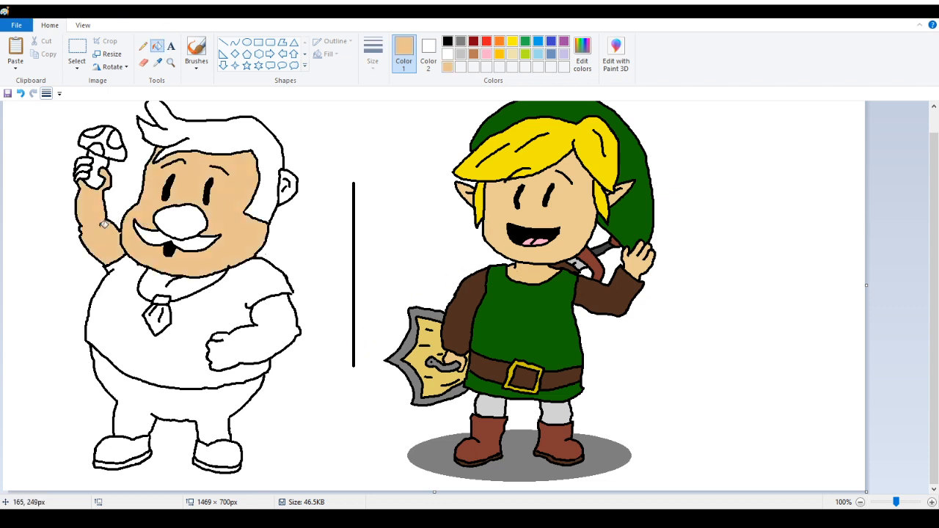
pyautogui.click(262, 309)
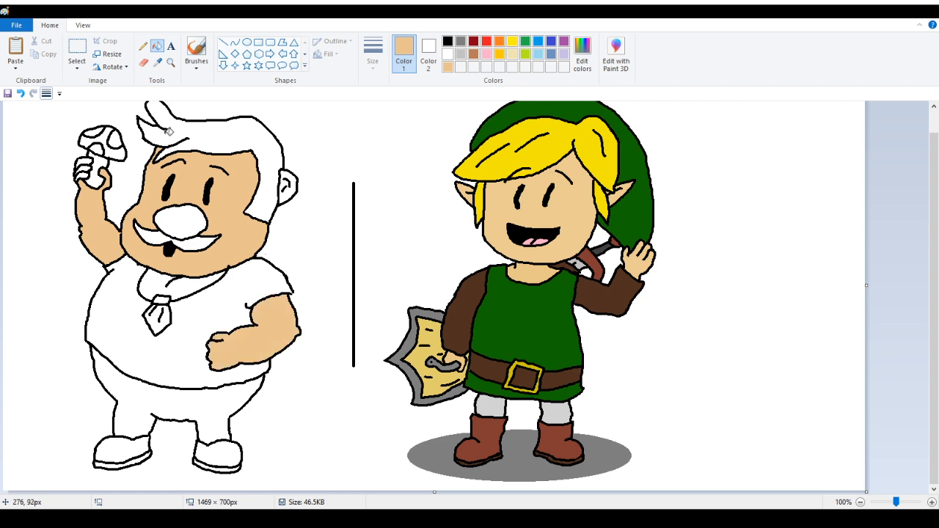
# Fill the nose with a salmon tone and paint small tan and salmon color swatches beside the figure
pyautogui.click(144, 47)
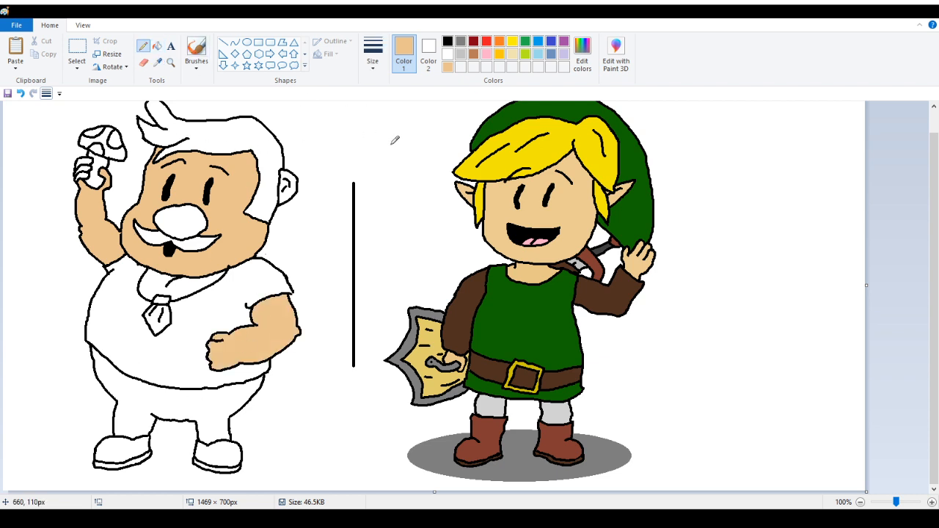
pyautogui.click(157, 46)
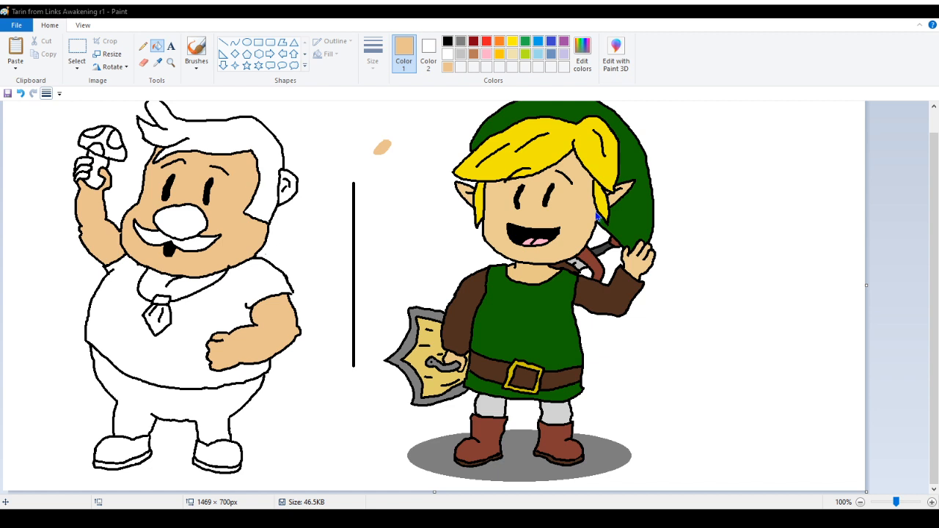
pyautogui.click(192, 222)
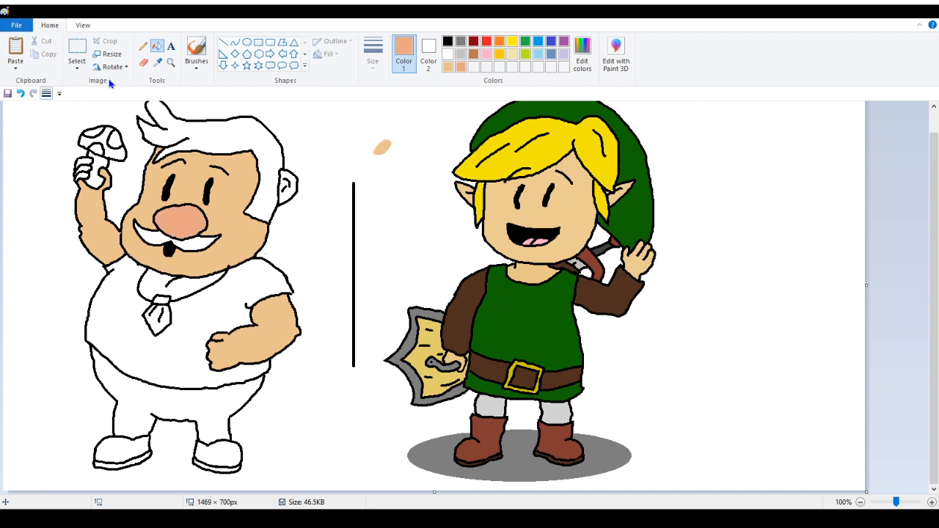
pyautogui.click(143, 45)
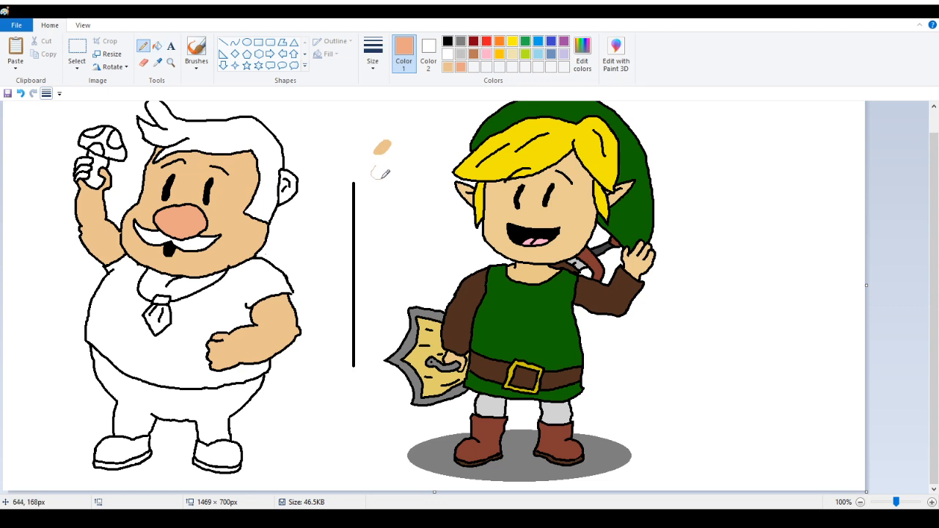
pyautogui.click(157, 46)
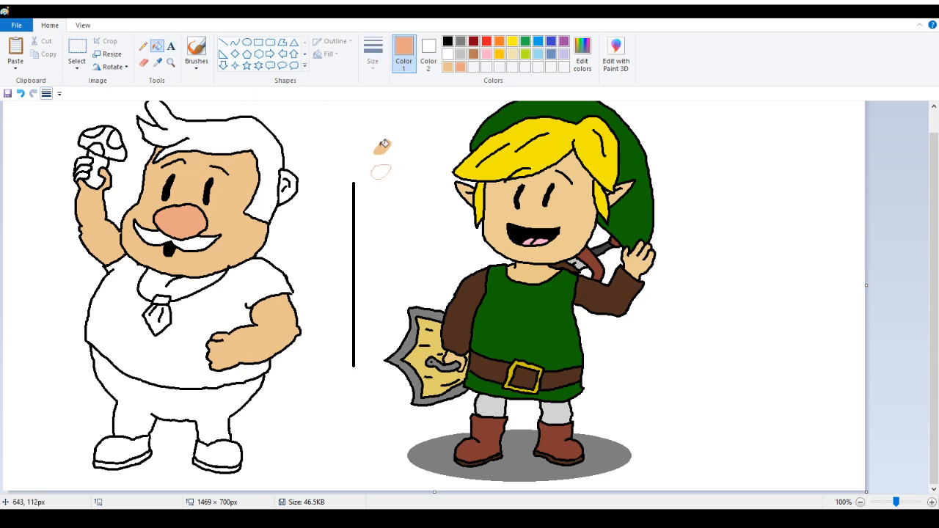
pyautogui.click(382, 170)
# Try filling the raised hand with the skin tone sampled from the face, then undo the fill
pyautogui.click(157, 62)
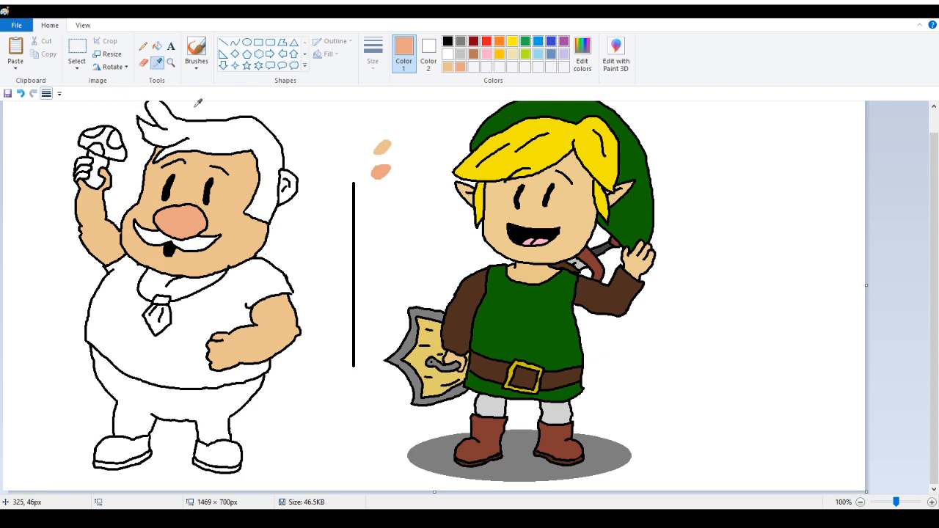
pyautogui.click(243, 182)
pyautogui.click(84, 163)
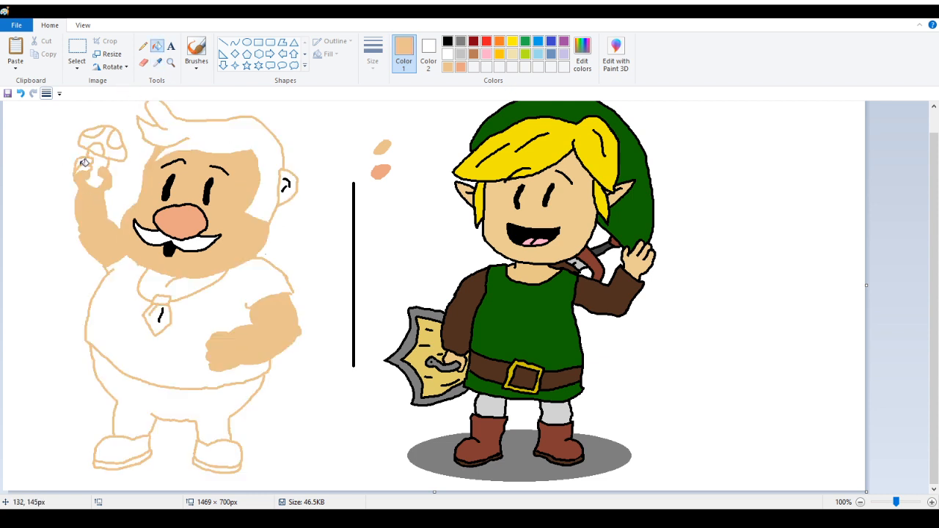
pyautogui.click(21, 93)
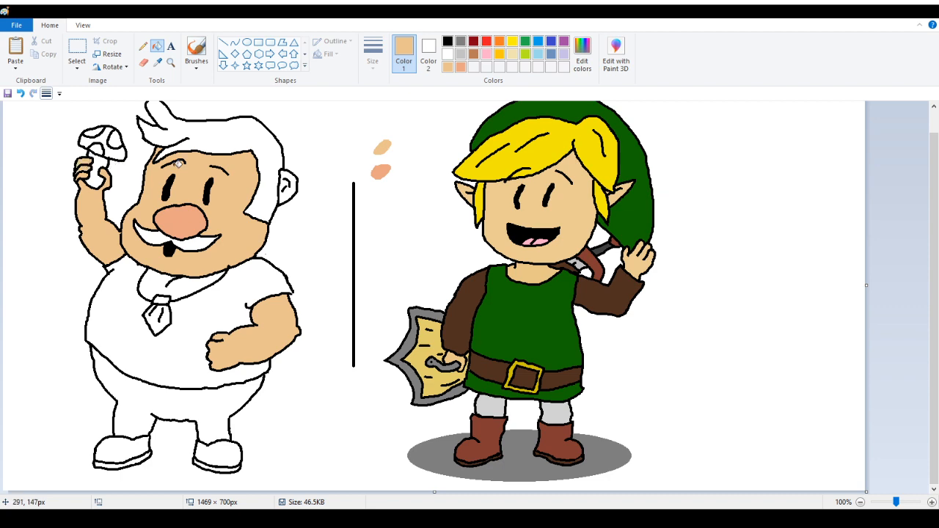
# Close the gap in the outline where the raised arm meets the cheek with the black pencil
pyautogui.click(170, 62)
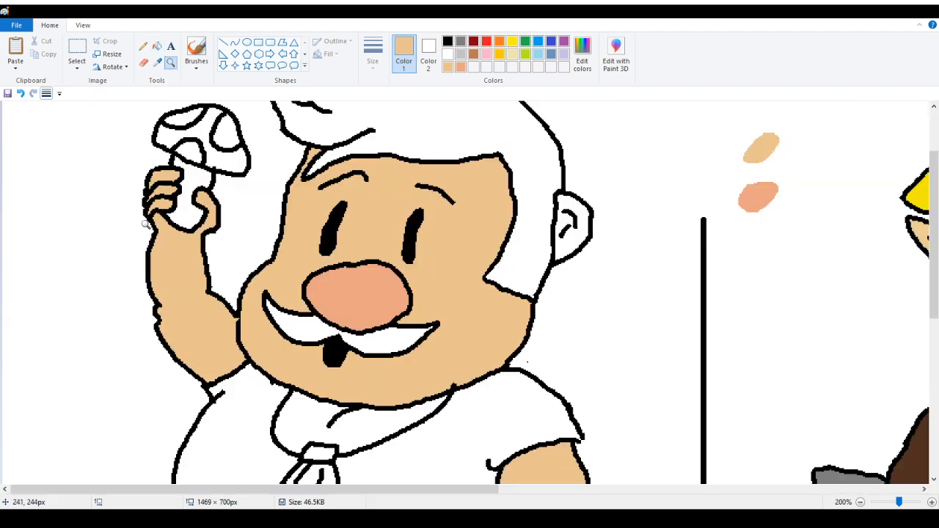
pyautogui.click(167, 190)
pyautogui.click(313, 398)
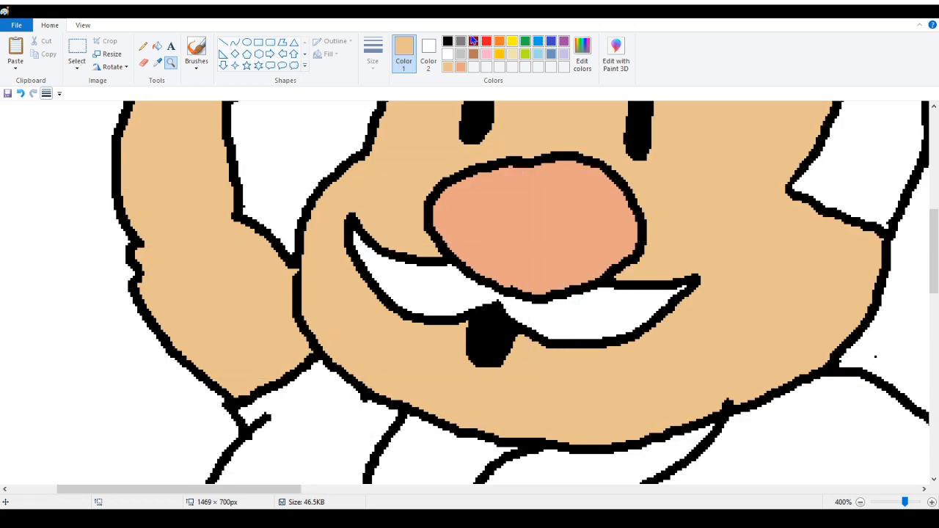
pyautogui.click(447, 41)
pyautogui.click(142, 47)
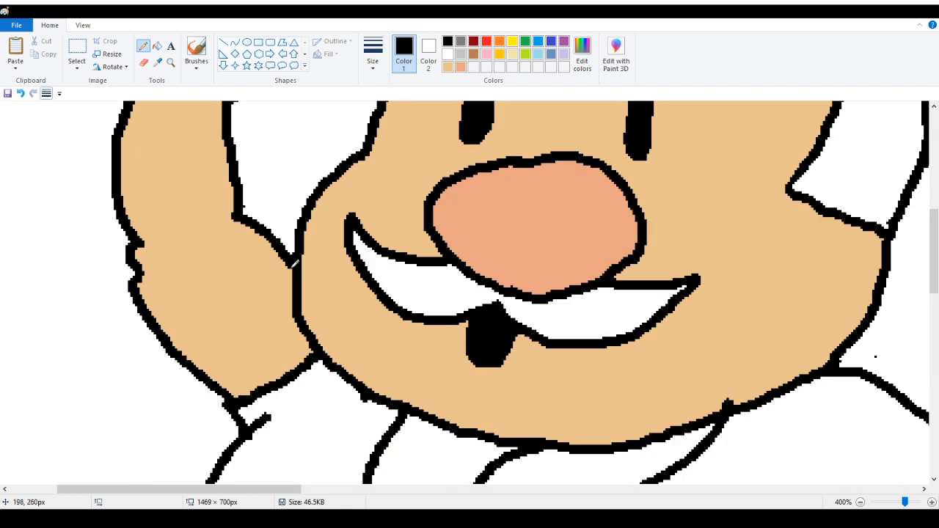
pyautogui.scroll(3, 174, 224)
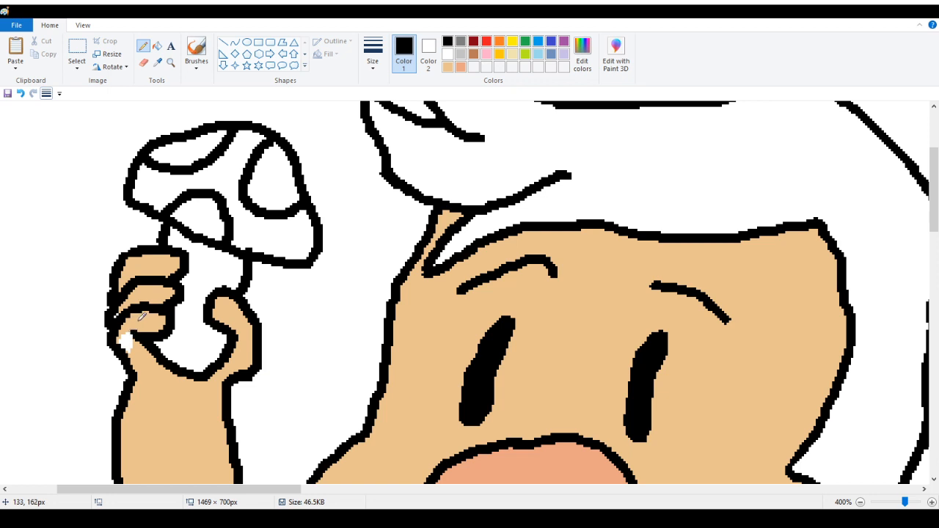
# Fill the leftover white spot on the raised hand with the skin tone sampled from the hand
pyautogui.click(157, 45)
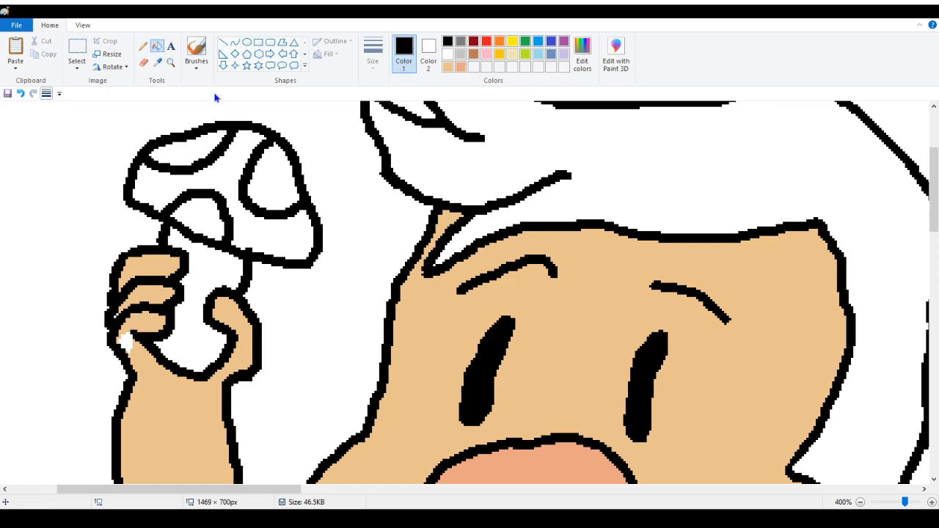
pyautogui.click(157, 62)
pyautogui.click(123, 335)
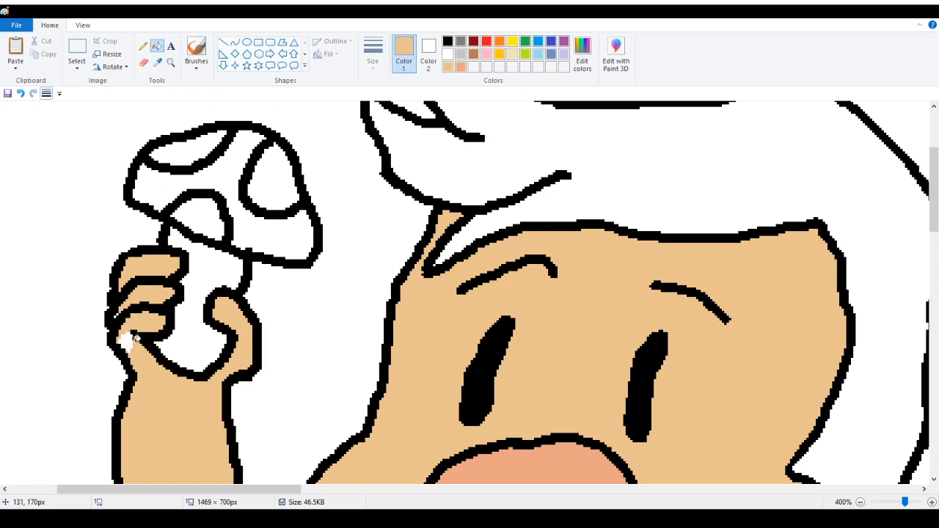
pyautogui.click(126, 338)
pyautogui.click(172, 65)
pyautogui.click(142, 295)
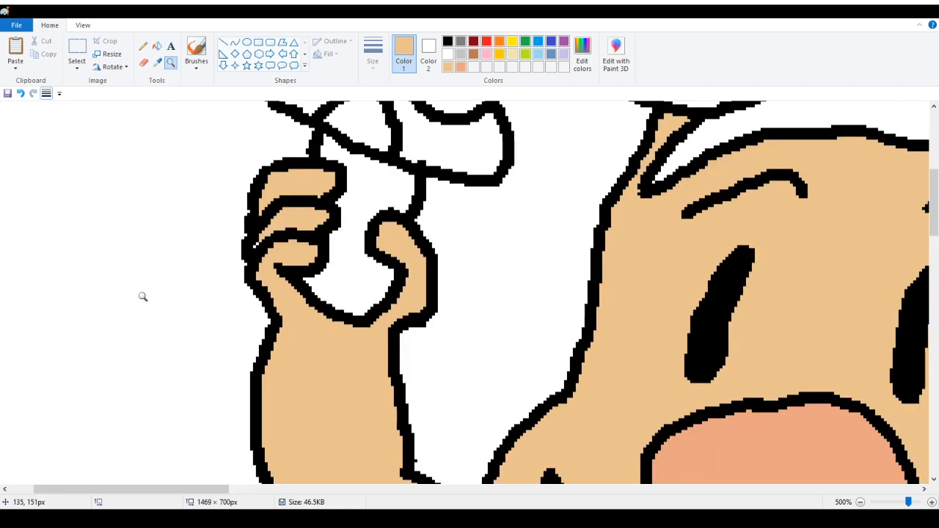
# Zoom in and examine the raised hand, face and hair outlines for unclosed gaps
pyautogui.click(190, 270)
pyautogui.click(279, 198)
pyautogui.click(278, 198)
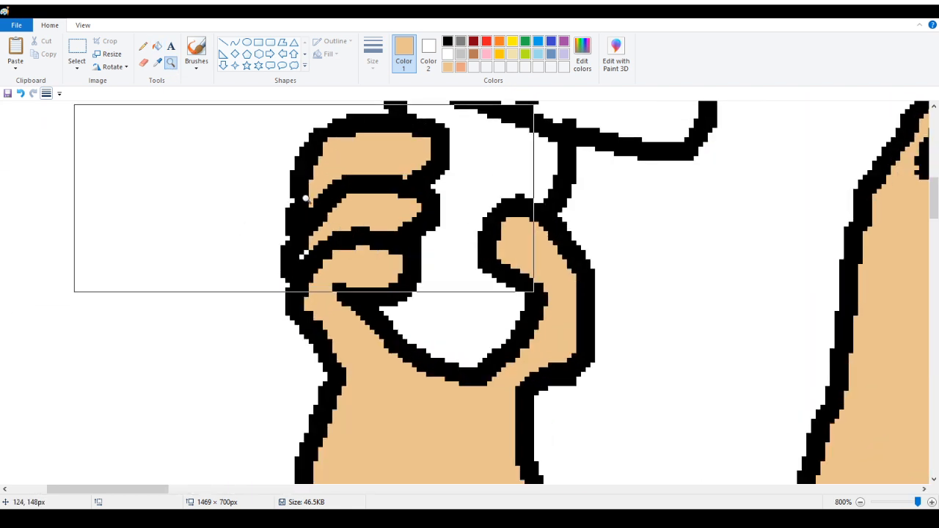
pyautogui.click(143, 46)
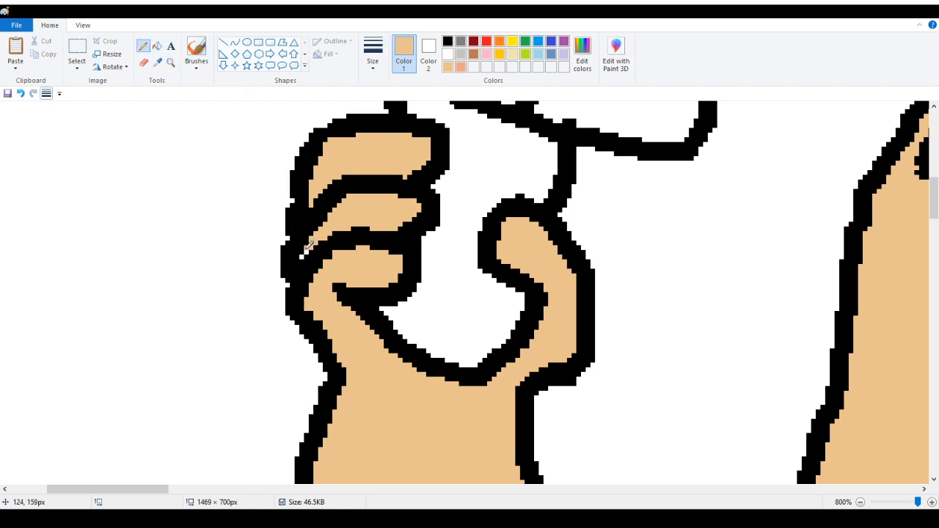
pyautogui.scroll(2, 315, 242)
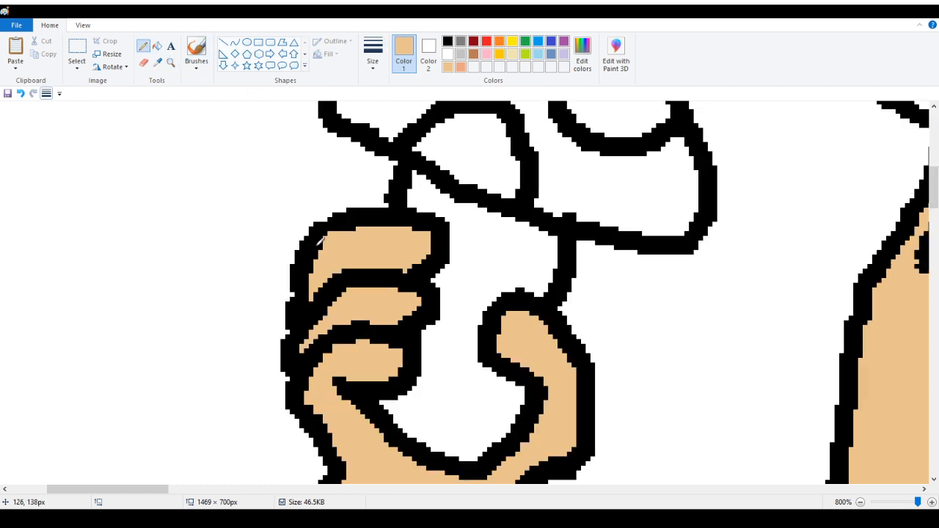
pyautogui.scroll(6, 548, 323)
pyautogui.scroll(-6, 547, 317)
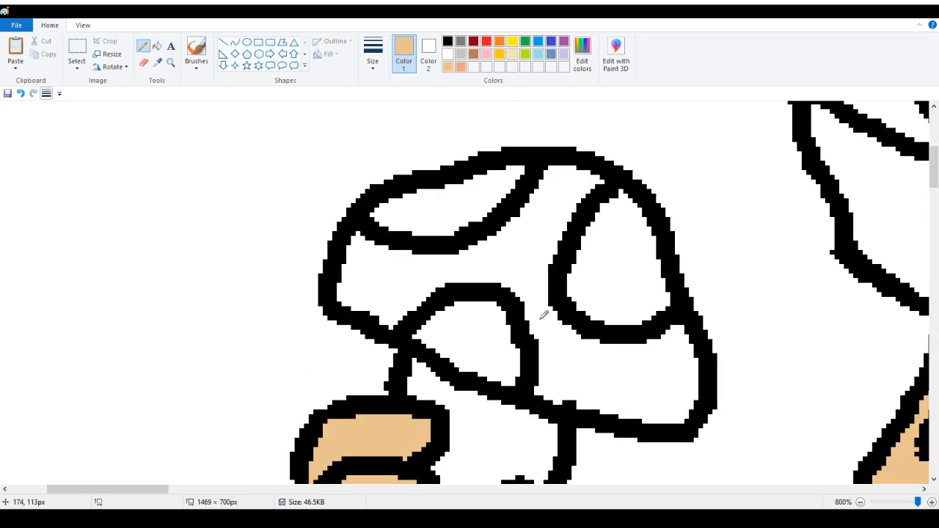
pyautogui.scroll(-6, 351, 341)
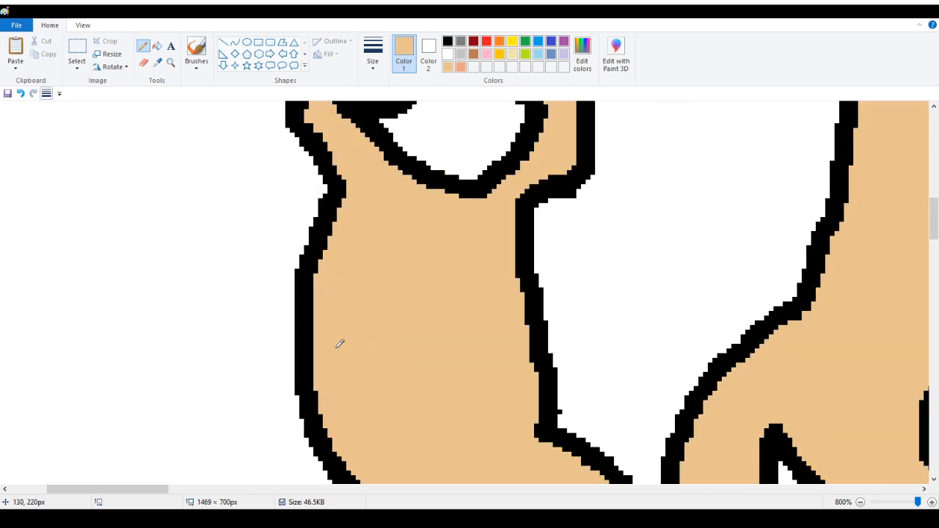
pyautogui.scroll(4, 338, 342)
pyautogui.click(170, 62)
pyautogui.scroll(-8, 177, 147)
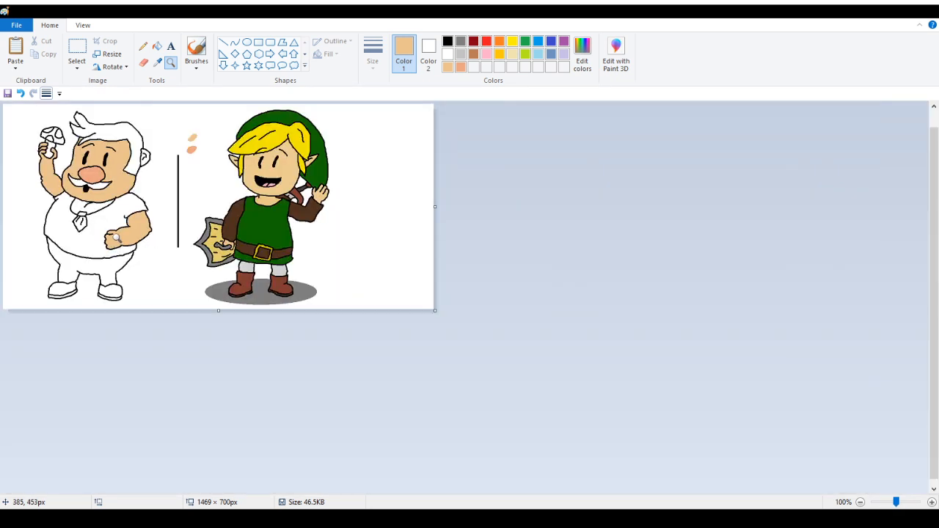
pyautogui.scroll(1, 116, 250)
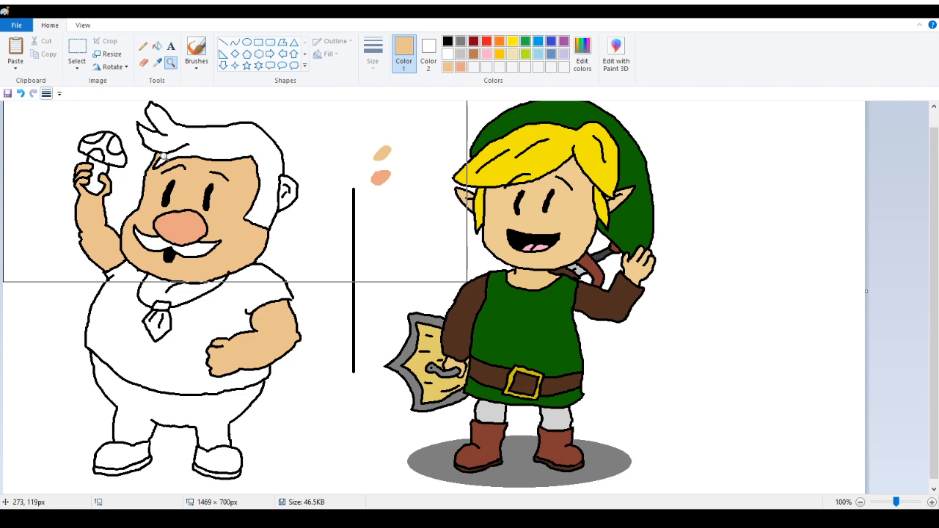
pyautogui.scroll(4, 197, 209)
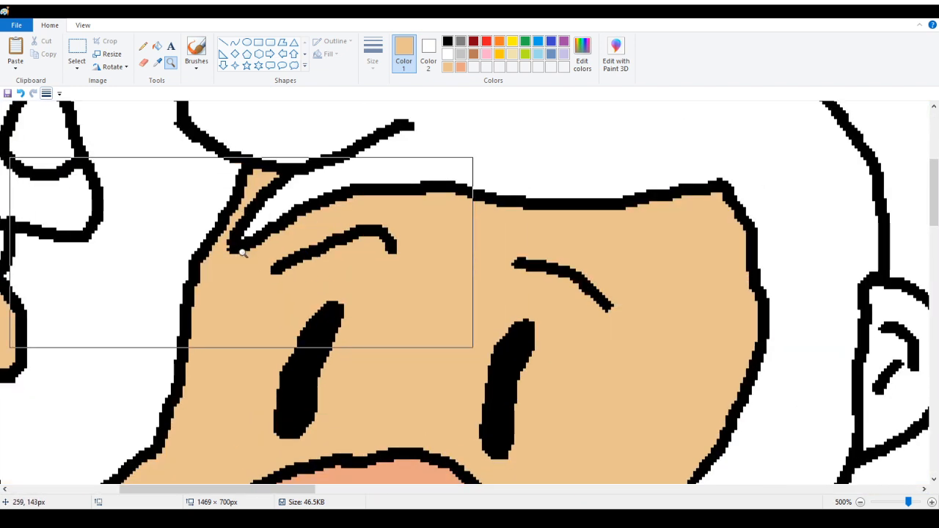
pyautogui.scroll(-1, 158, 232)
pyautogui.scroll(-1, 164, 233)
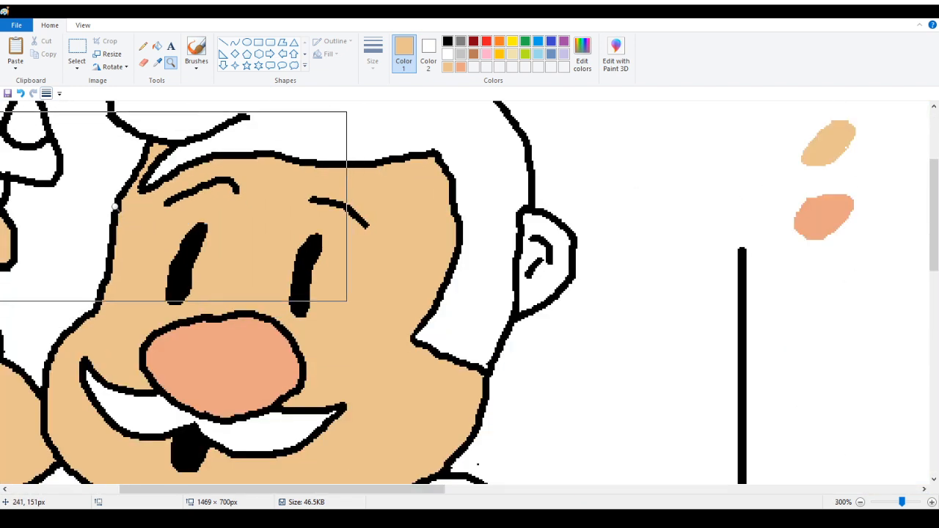
pyautogui.scroll(2, 209, 214)
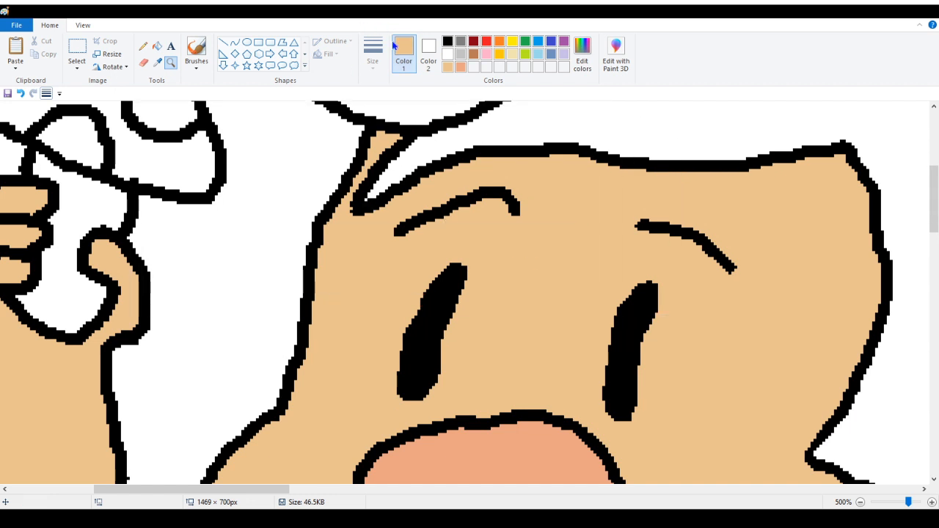
pyautogui.click(144, 47)
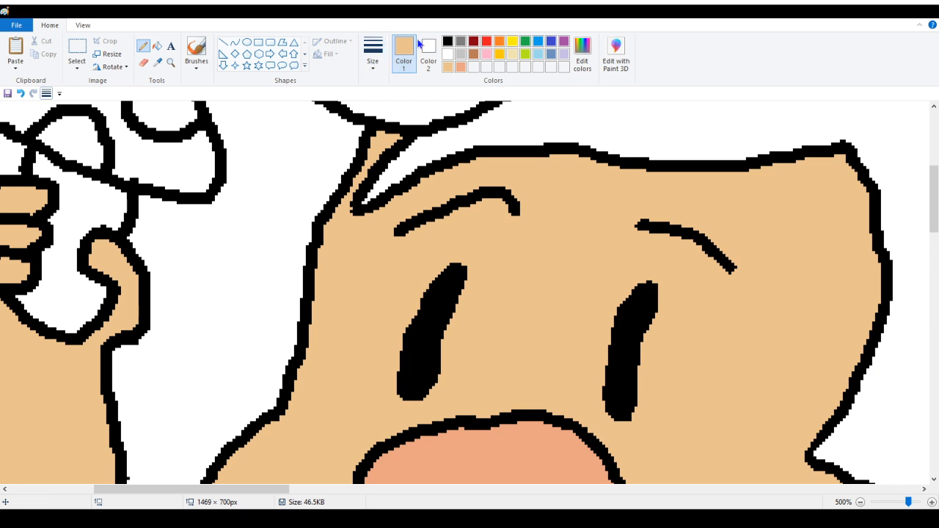
pyautogui.click(448, 41)
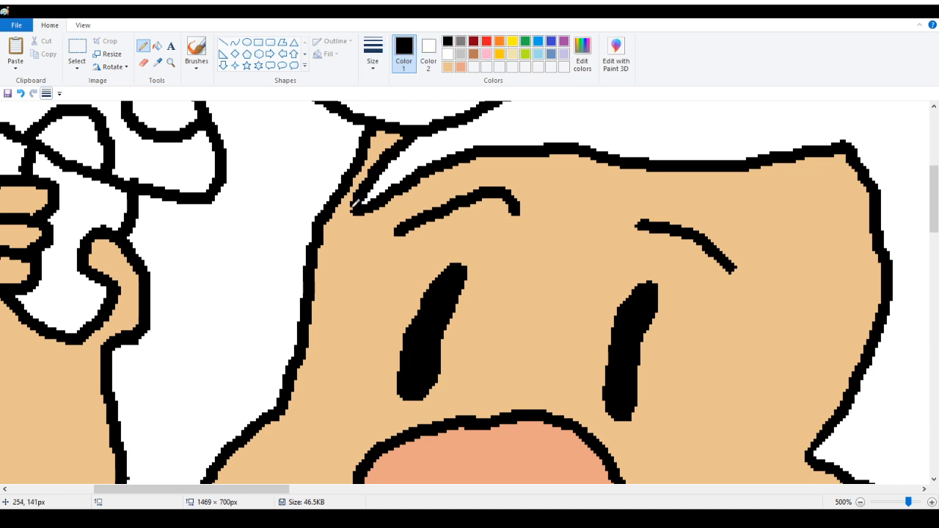
pyautogui.scroll(5, 430, 167)
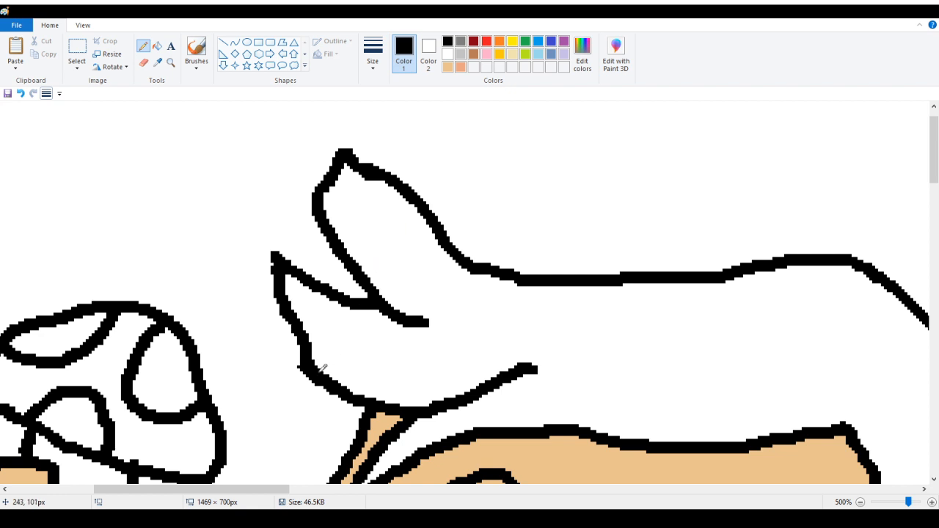
pyautogui.scroll(-3, 279, 353)
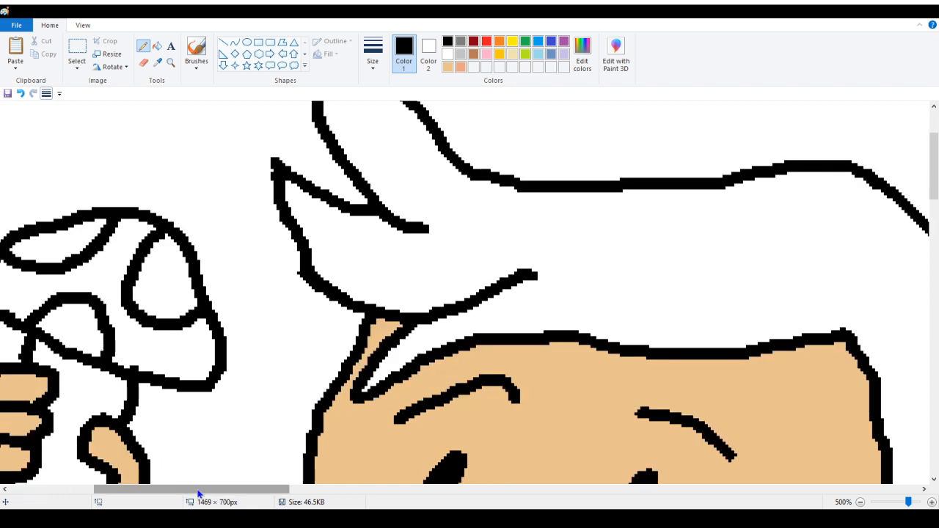
pyautogui.moveTo(199, 491)
pyautogui.mouseDown()
pyautogui.moveTo(296, 491)
pyautogui.moveTo(208, 490)
pyautogui.mouseUp()
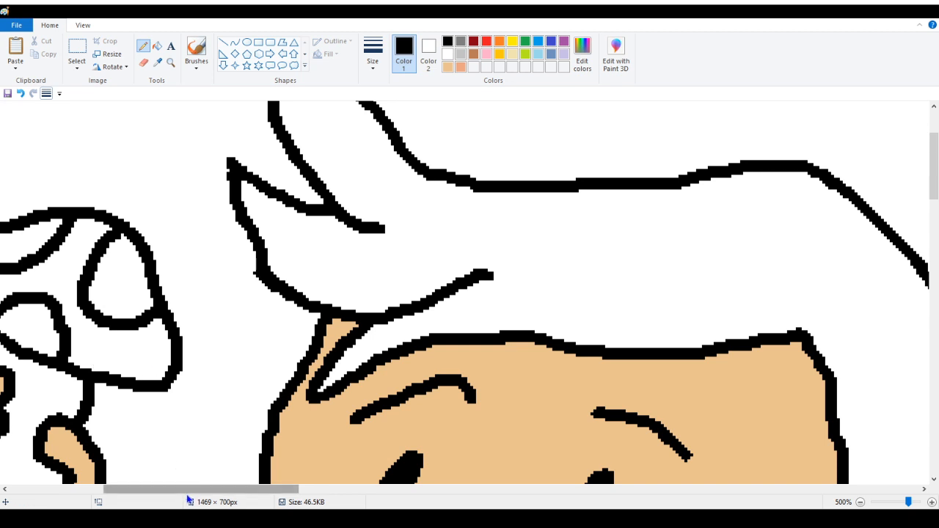
pyautogui.moveTo(190, 491); pyautogui.dragTo(289, 488)
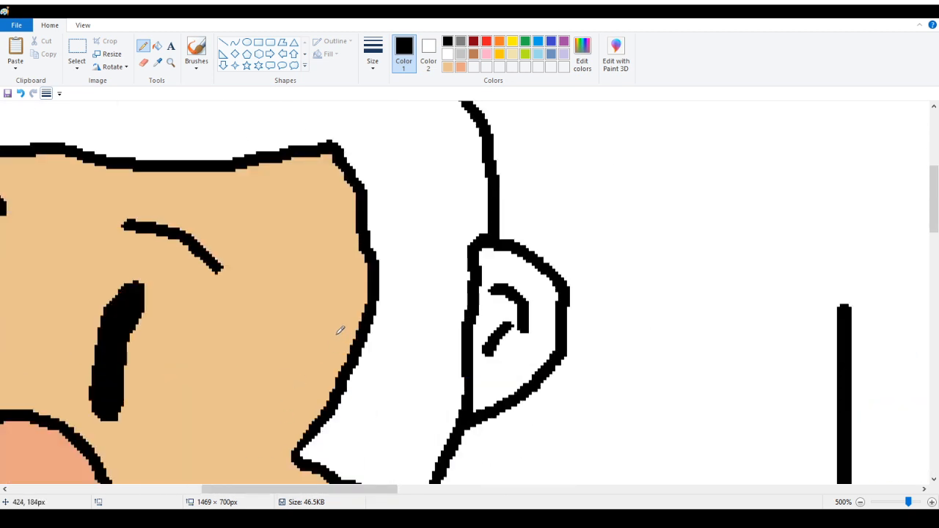
# Fill the ear with the skin tone sampled from the face
pyautogui.click(157, 62)
pyautogui.click(257, 203)
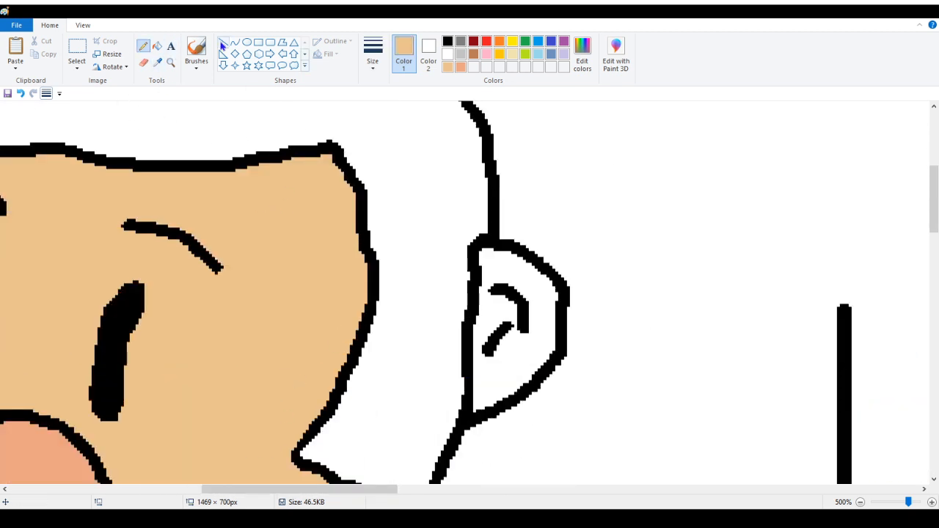
pyautogui.click(157, 48)
pyautogui.click(542, 296)
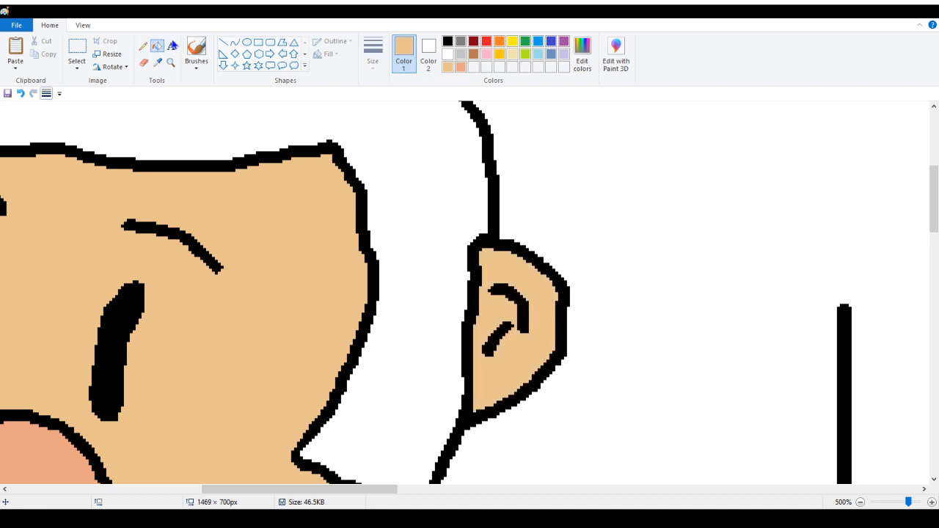
# Zoom out and fill the hair and the mustache with a dark brown
pyautogui.click(171, 63)
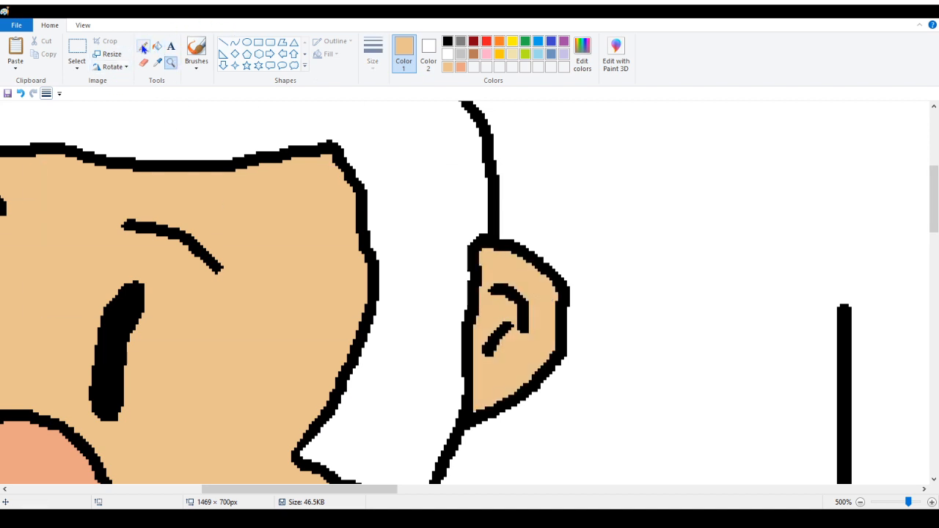
pyautogui.click(143, 46)
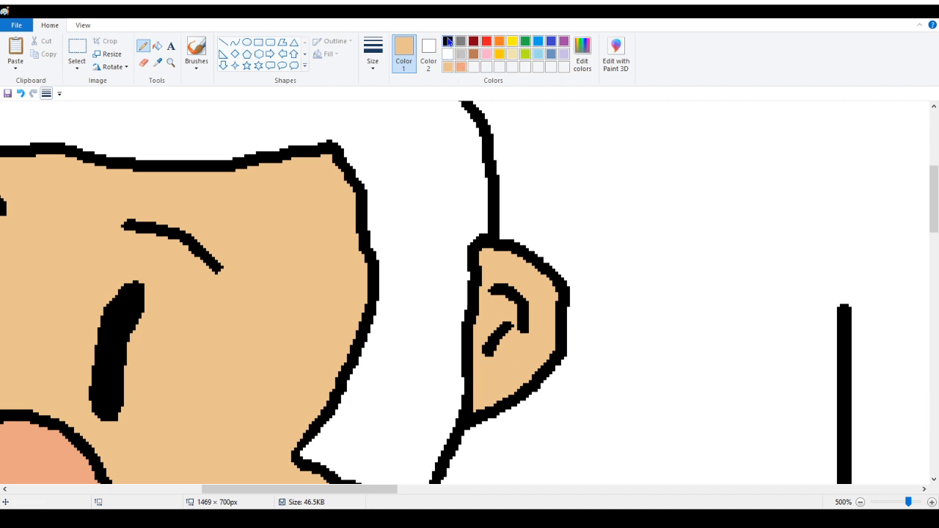
pyautogui.click(448, 42)
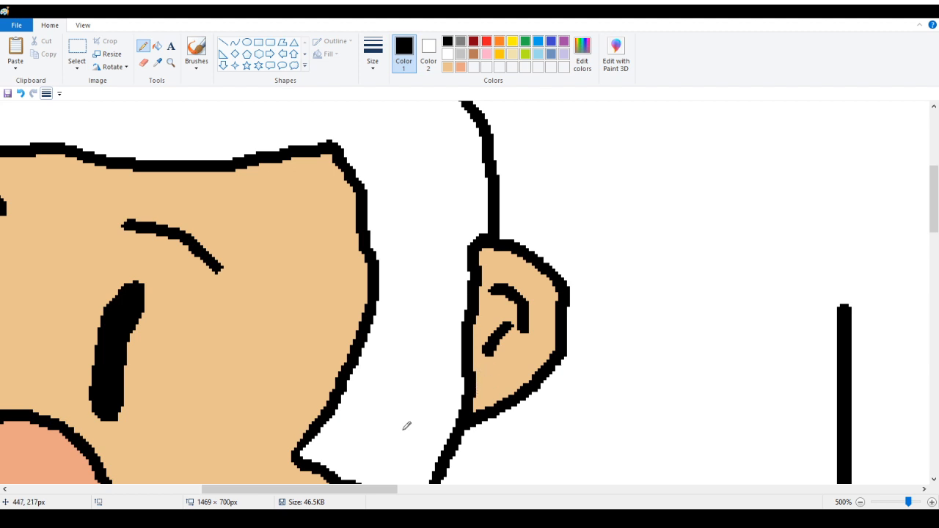
pyautogui.click(173, 65)
pyautogui.rightClick(103, 163)
pyautogui.rightClick(87, 158)
pyautogui.rightClick(62, 163)
pyautogui.rightClick(48, 168)
pyautogui.rightClick(44, 170)
pyautogui.click(52, 180)
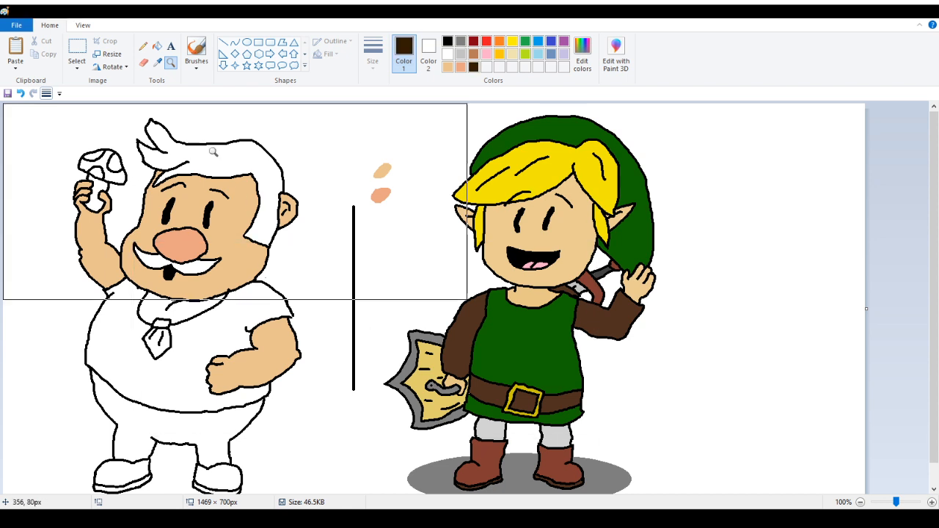
pyautogui.click(157, 45)
pyautogui.click(199, 156)
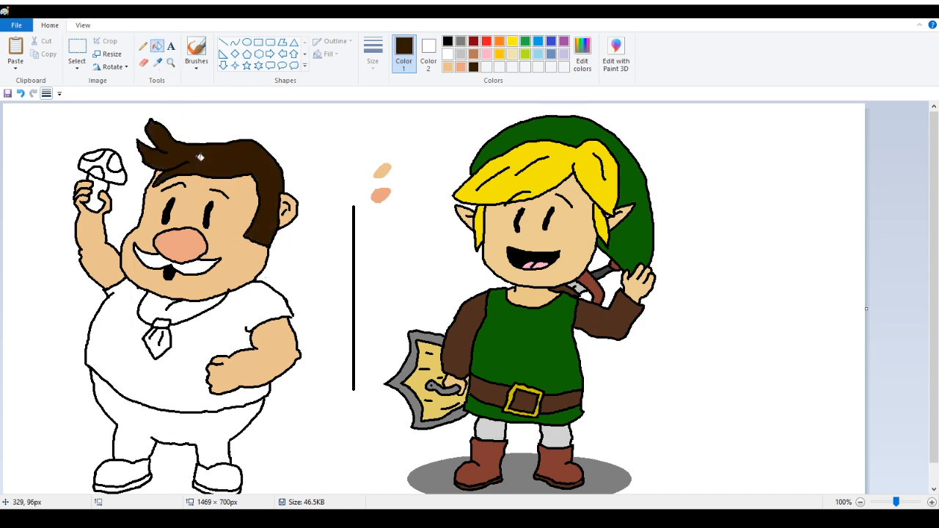
pyautogui.click(184, 265)
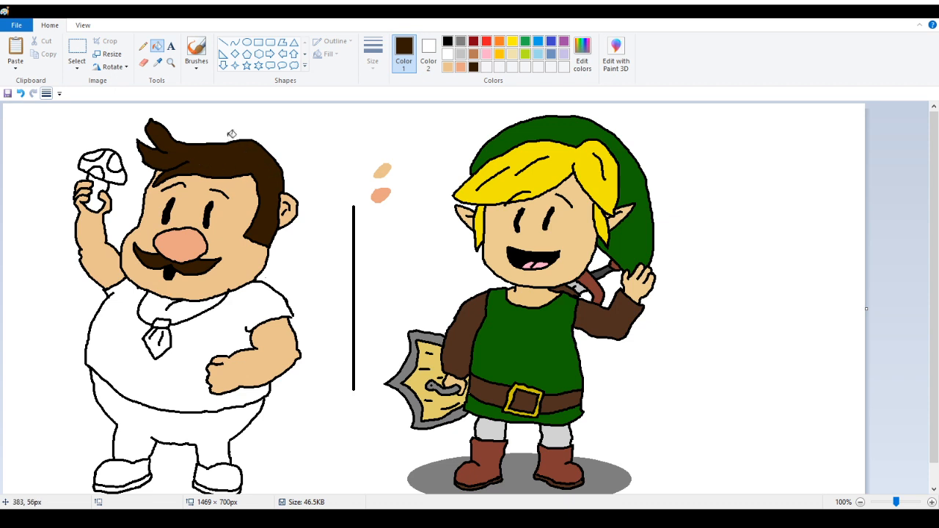
# Paint a small dark brown color swatch above the tan and salmon swatches
pyautogui.click(144, 46)
pyautogui.moveTo(384, 143)
pyautogui.mouseDown()
pyautogui.moveTo(397, 151)
pyautogui.moveTo(382, 145)
pyautogui.mouseUp()
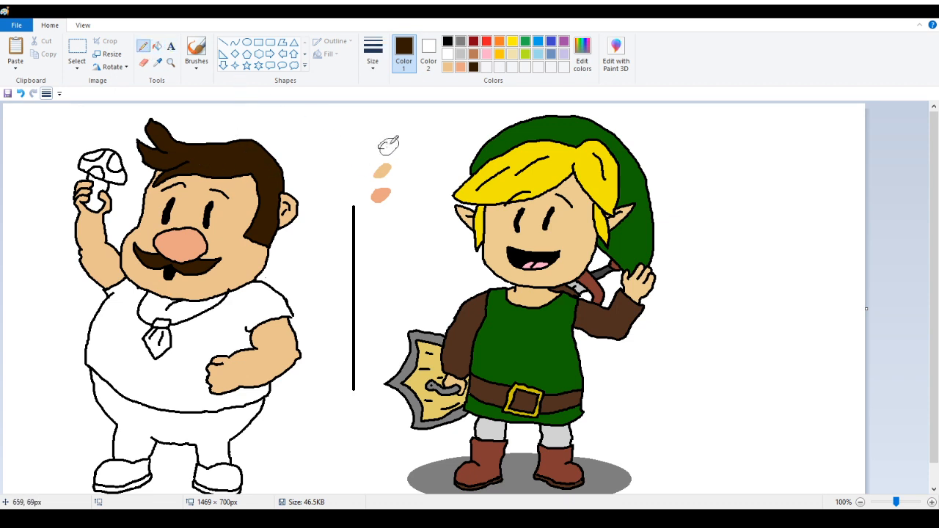
pyautogui.click(157, 48)
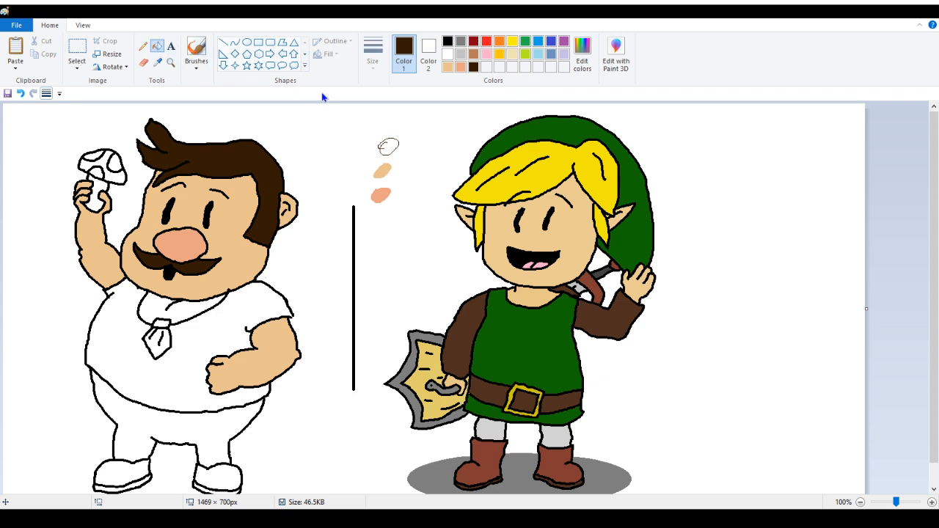
pyautogui.click(388, 147)
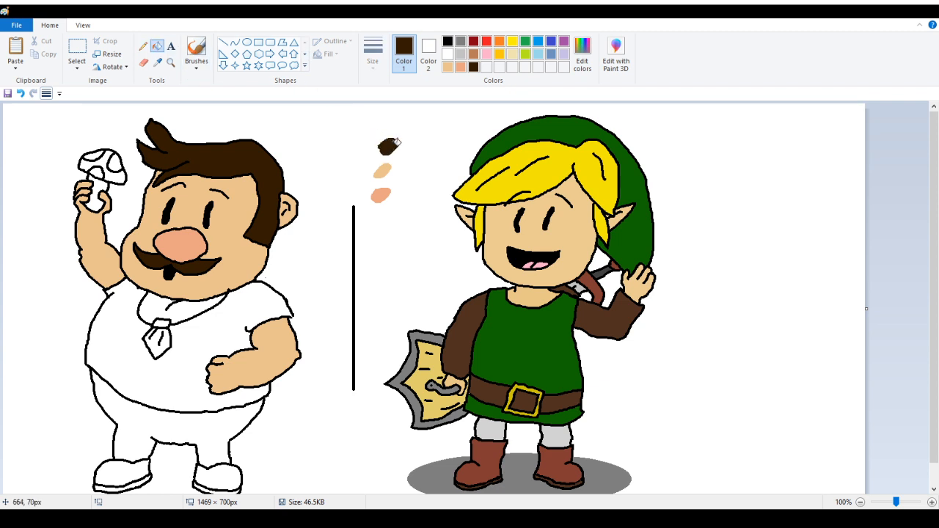
# Zoom in and draw black outlines for the back of the torso and the shoulder beside the hair
pyautogui.click(143, 47)
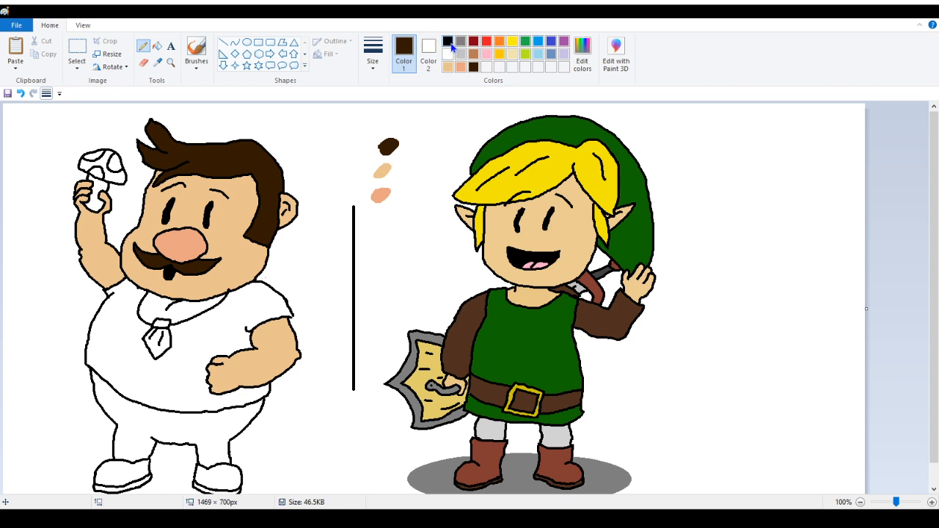
pyautogui.click(449, 43)
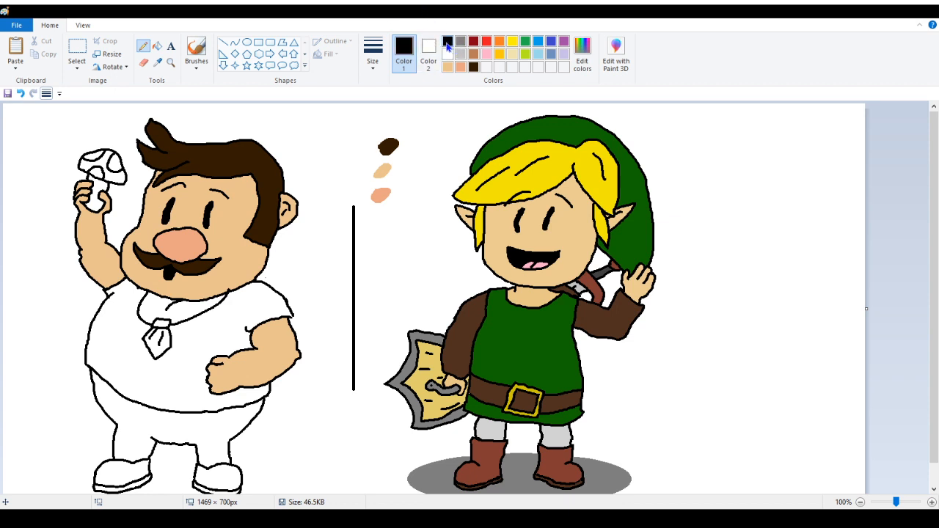
pyautogui.click(142, 47)
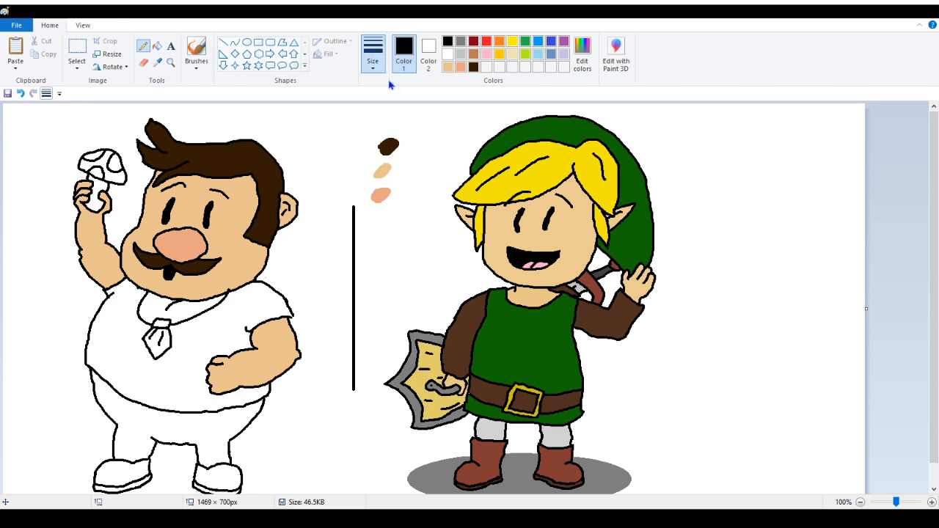
pyautogui.click(170, 62)
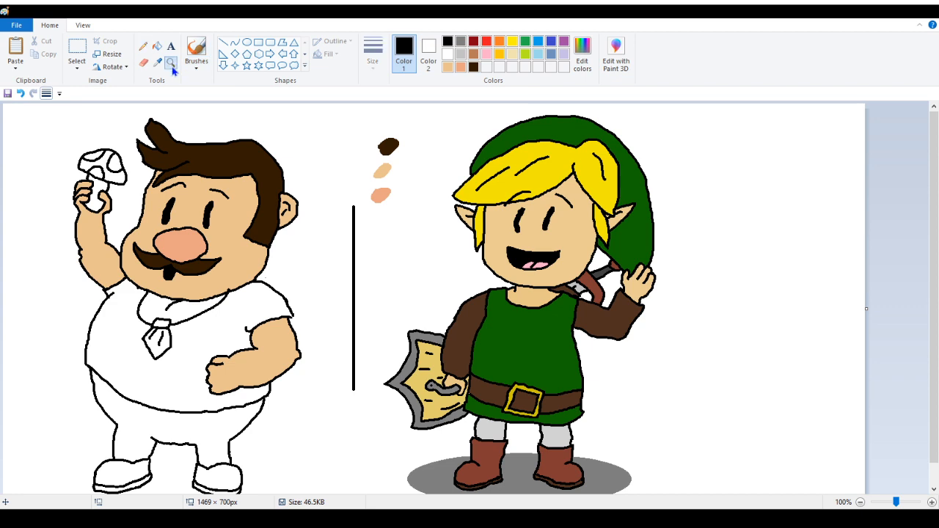
pyautogui.click(295, 282)
pyautogui.scroll(-5, 390, 362)
pyautogui.scroll(3, 389, 367)
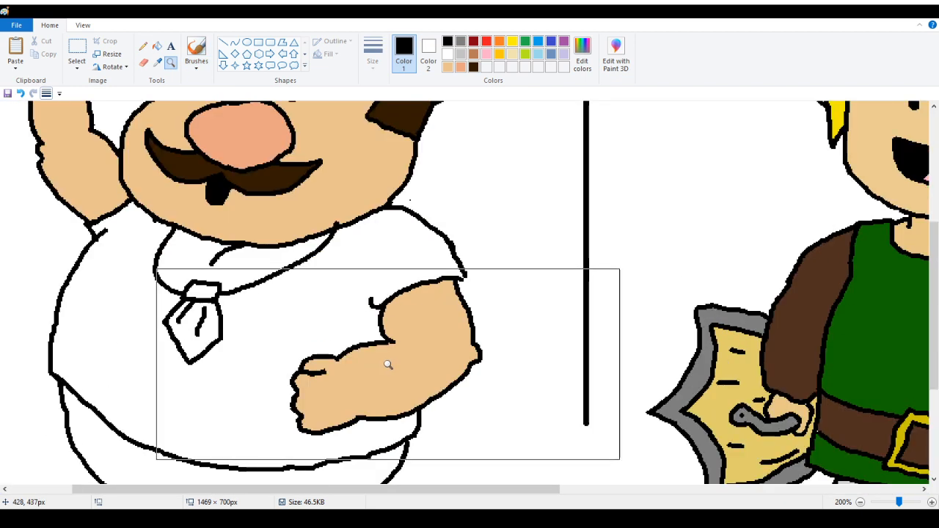
pyautogui.click(144, 45)
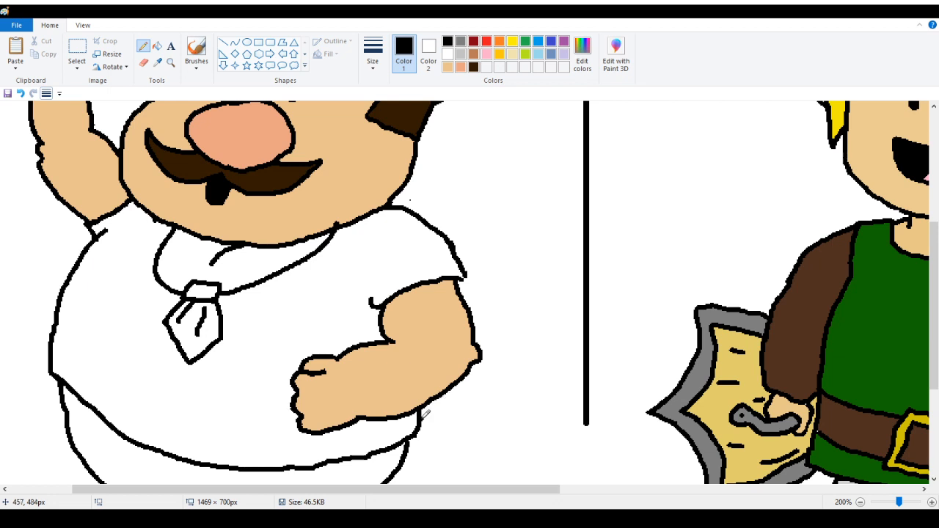
pyautogui.moveTo(423, 414)
pyautogui.mouseDown()
pyautogui.moveTo(470, 393)
pyautogui.moveTo(516, 325)
pyautogui.moveTo(533, 264)
pyautogui.moveTo(522, 228)
pyautogui.moveTo(501, 211)
pyautogui.mouseUp()
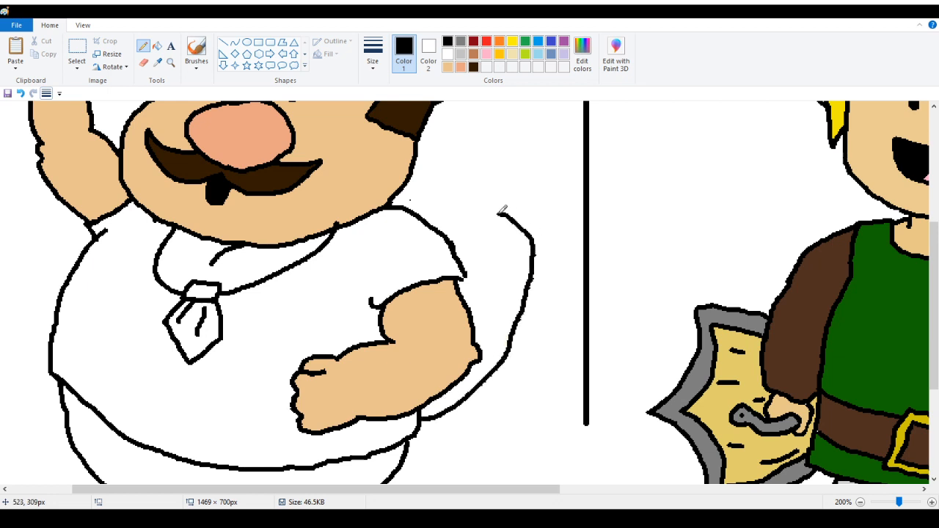
pyautogui.scroll(3, 462, 238)
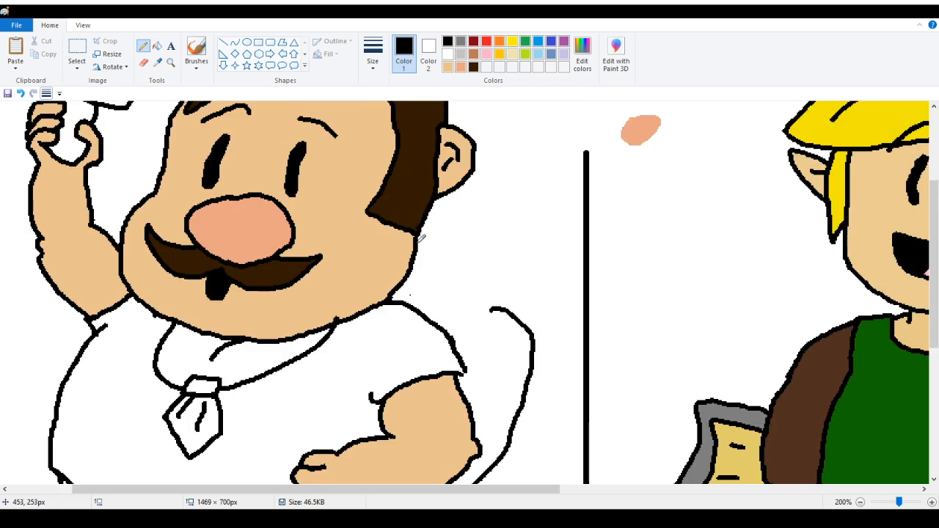
pyautogui.moveTo(420, 237)
pyautogui.mouseDown()
pyautogui.moveTo(452, 225)
pyautogui.moveTo(492, 247)
pyautogui.moveTo(490, 262)
pyautogui.moveTo(422, 293)
pyautogui.mouseUp()
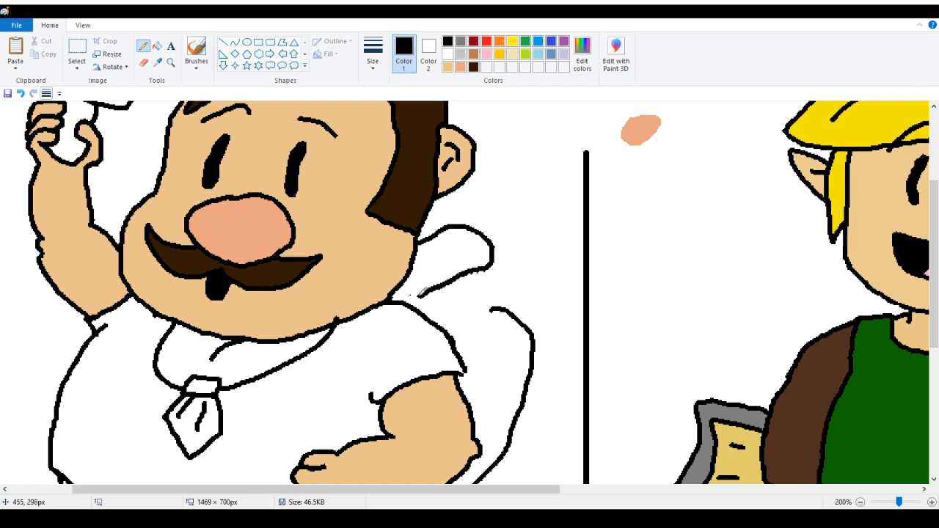
# Draw black outlines for the backpack behind the shoulder and a spotted rolled bundle on top of it
pyautogui.moveTo(504, 308); pyautogui.dragTo(450, 334)
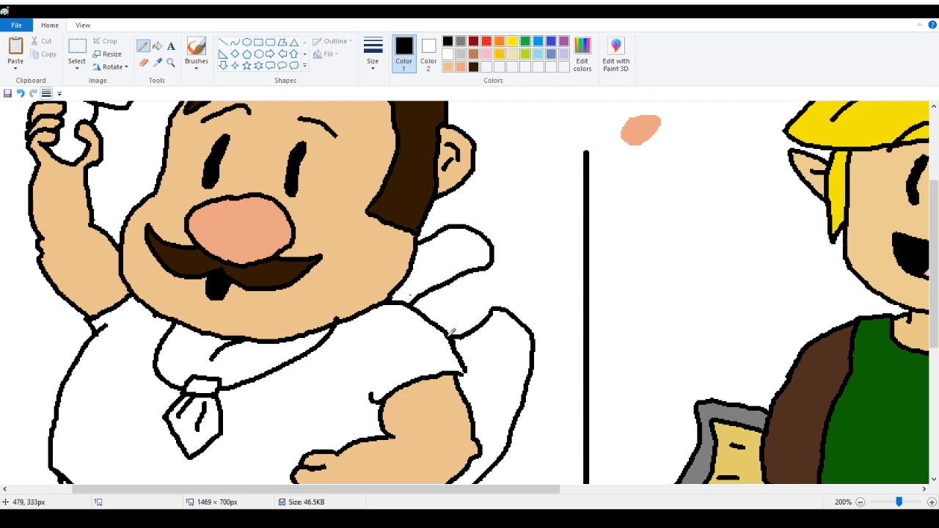
pyautogui.moveTo(435, 290)
pyautogui.mouseDown()
pyautogui.moveTo(453, 304)
pyautogui.moveTo(458, 330)
pyautogui.mouseUp()
pyautogui.moveTo(427, 293)
pyautogui.mouseDown()
pyautogui.moveTo(453, 300)
pyautogui.moveTo(443, 320)
pyautogui.moveTo(481, 293)
pyautogui.moveTo(495, 306)
pyautogui.mouseUp()
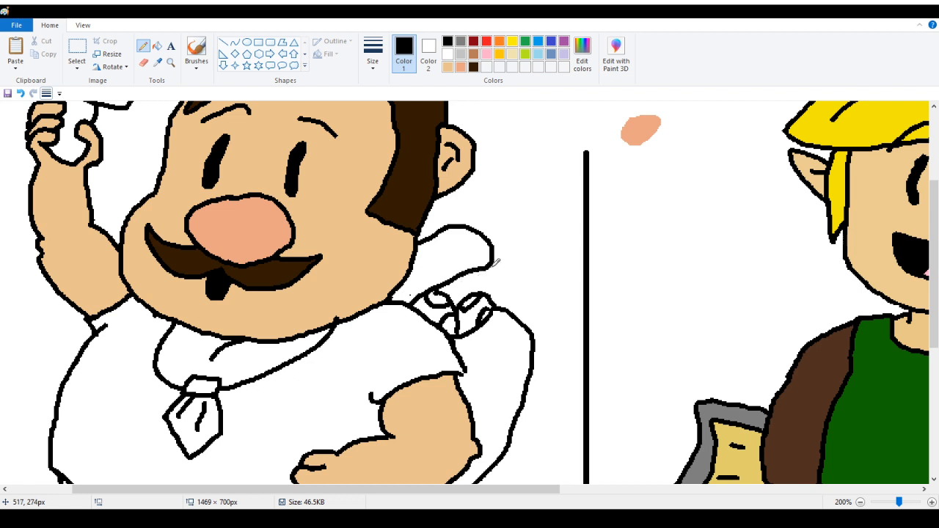
pyautogui.moveTo(495, 260)
pyautogui.mouseDown()
pyautogui.moveTo(519, 278)
pyautogui.moveTo(514, 307)
pyautogui.mouseUp()
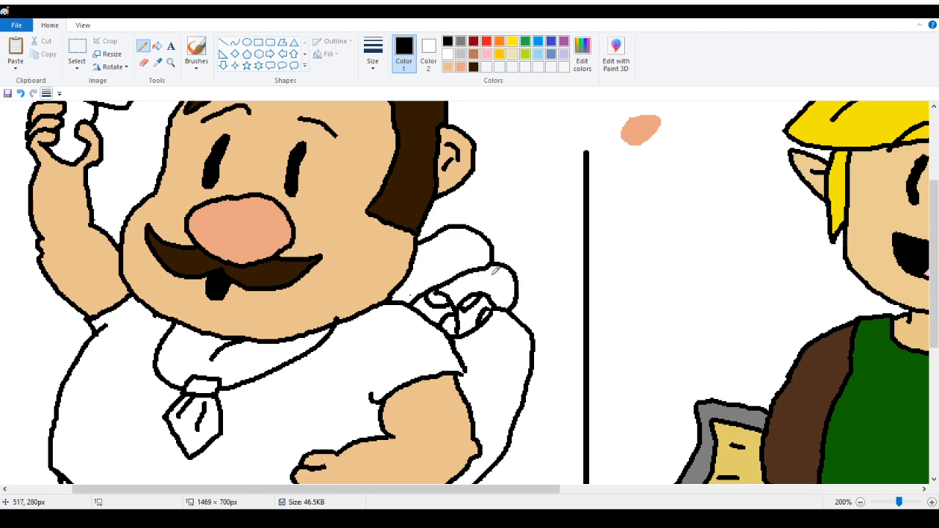
pyautogui.moveTo(488, 264)
pyautogui.mouseDown()
pyautogui.moveTo(481, 293)
pyautogui.moveTo(486, 274)
pyautogui.moveTo(504, 269)
pyautogui.moveTo(511, 299)
pyautogui.mouseUp()
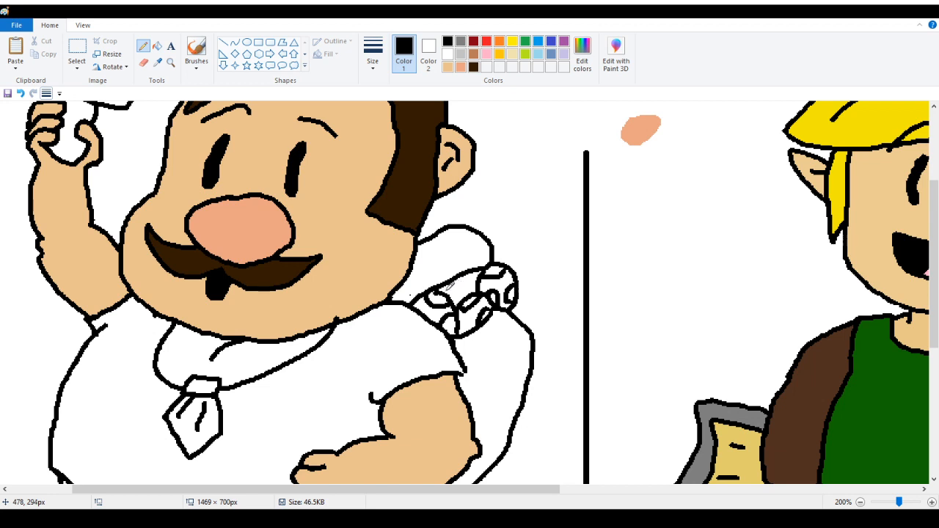
pyautogui.moveTo(449, 285); pyautogui.dragTo(483, 276)
# Fill the scarf, the tie and the backpack with golden yellow
pyautogui.click(157, 46)
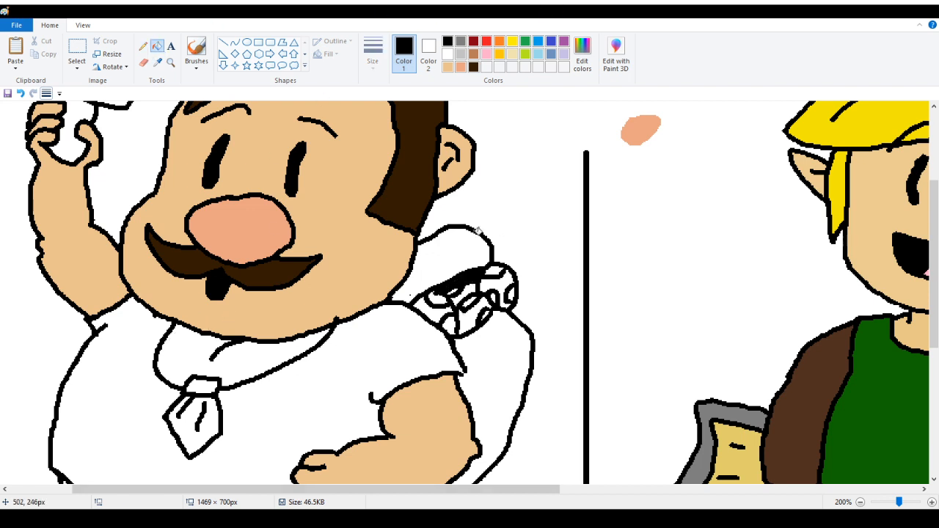
pyautogui.scroll(3, 86, 180)
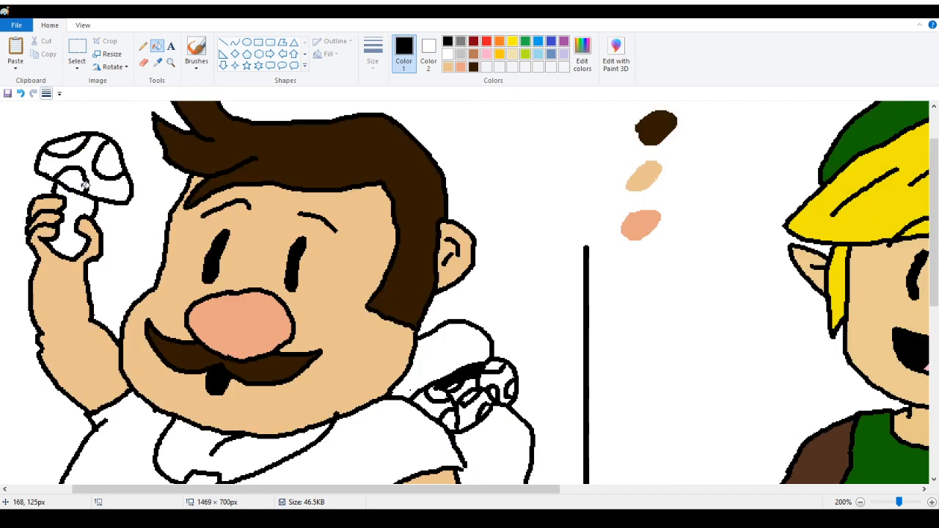
pyautogui.scroll(-3, 87, 209)
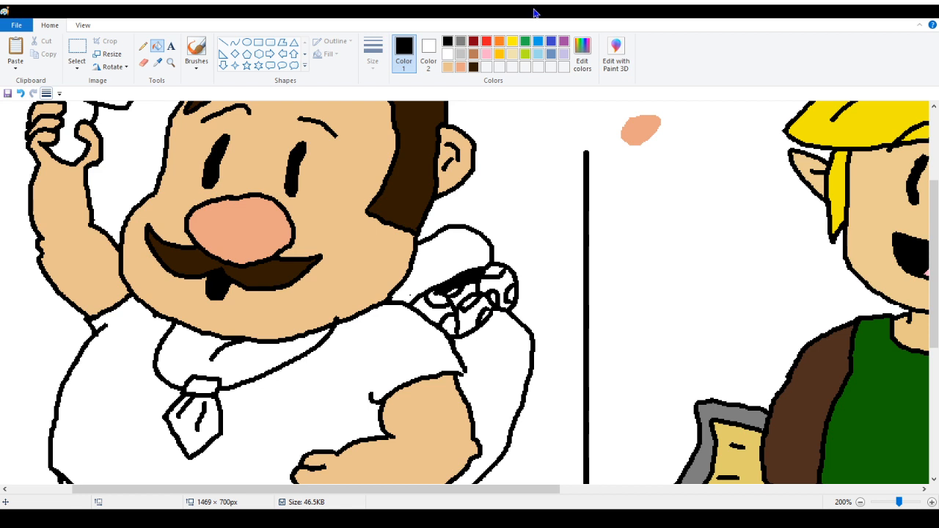
pyautogui.click(511, 42)
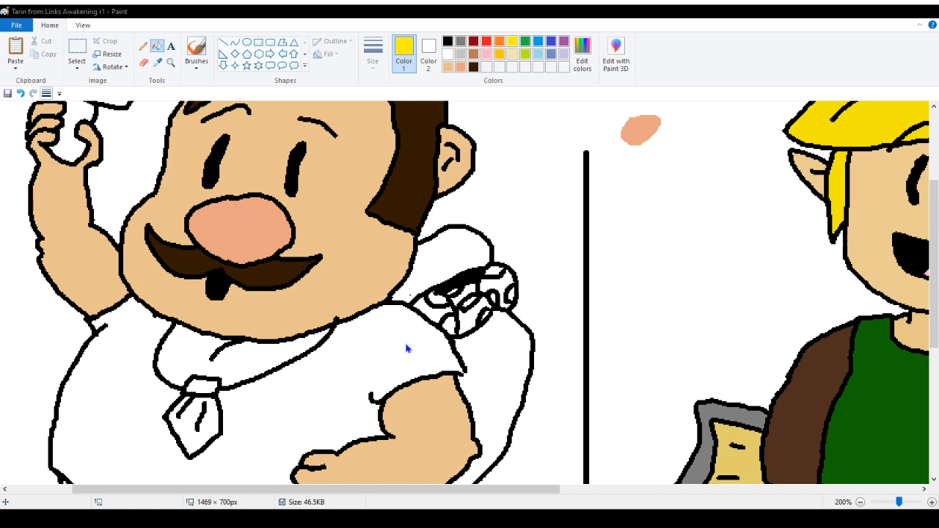
pyautogui.click(499, 55)
pyautogui.click(190, 348)
pyautogui.click(194, 435)
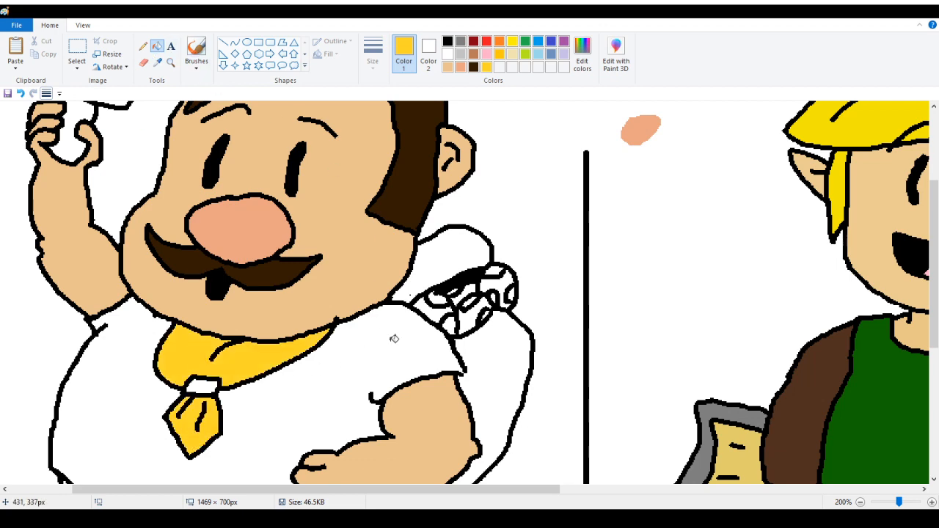
pyautogui.click(466, 256)
pyautogui.click(486, 377)
# Paint a small golden yellow color swatch below the salmon swatch
pyautogui.scroll(-5, 497, 374)
pyautogui.scroll(3, 493, 363)
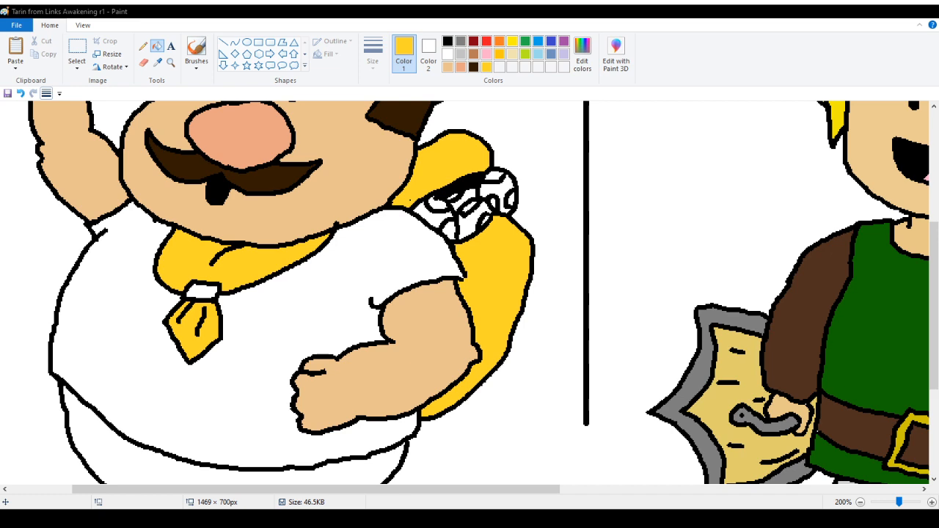
pyautogui.scroll(6, 325, 384)
pyautogui.scroll(-3, 360, 309)
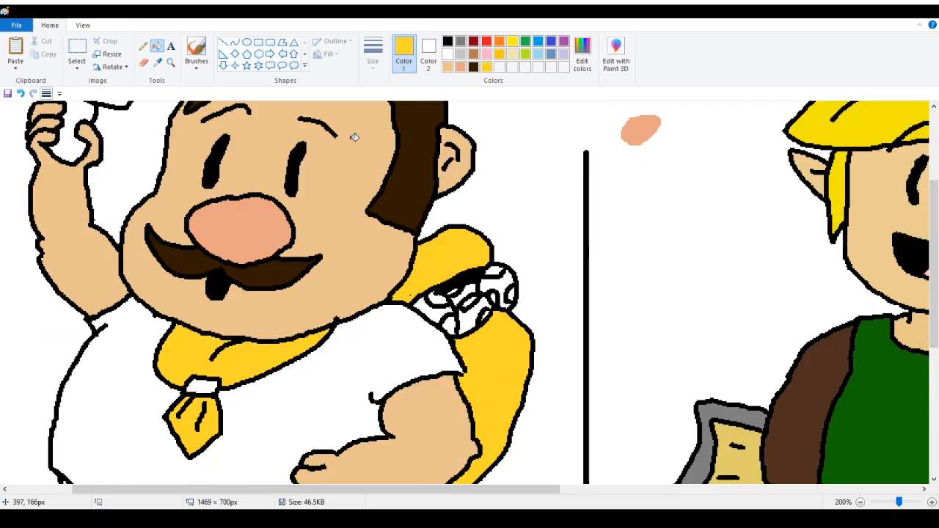
pyautogui.click(143, 48)
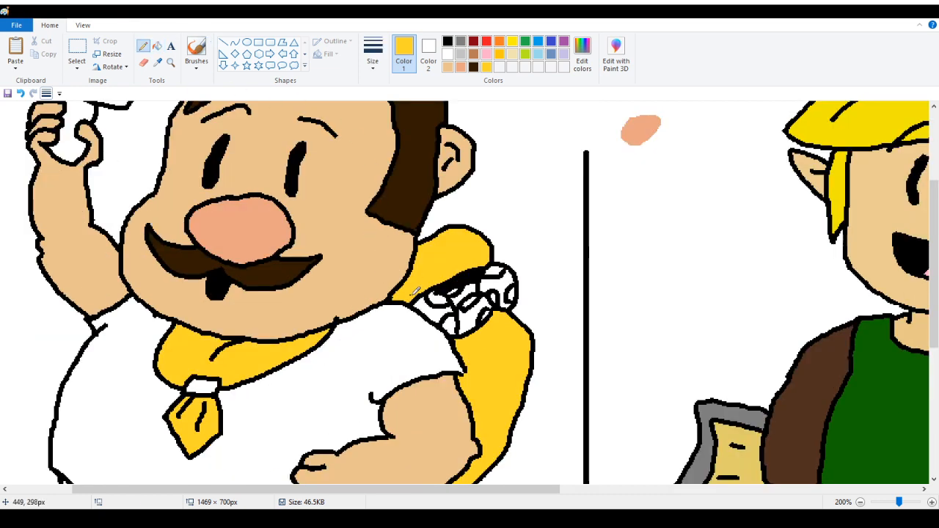
pyautogui.scroll(5, 646, 323)
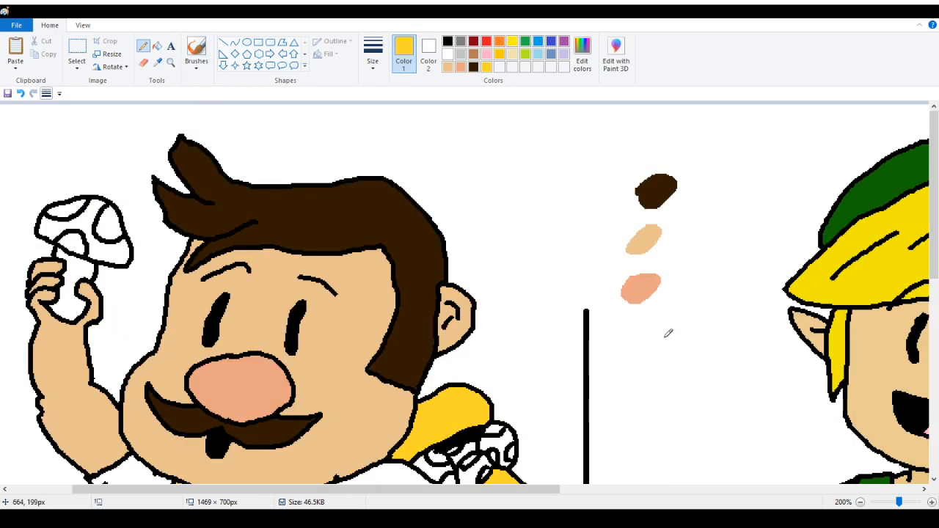
pyautogui.scroll(-3, 661, 339)
pyautogui.moveTo(656, 321)
pyautogui.mouseDown()
pyautogui.moveTo(645, 348)
pyautogui.moveTo(657, 323)
pyautogui.mouseUp()
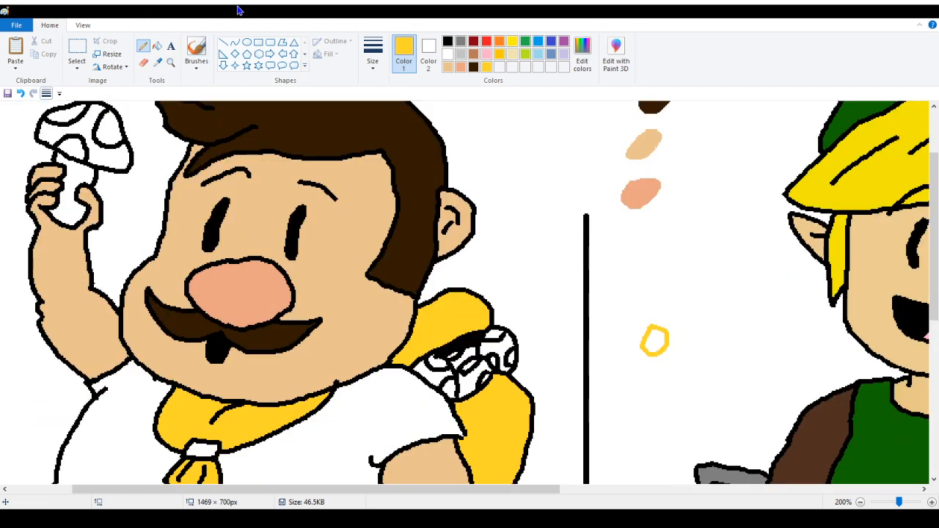
pyautogui.click(157, 46)
pyautogui.click(662, 339)
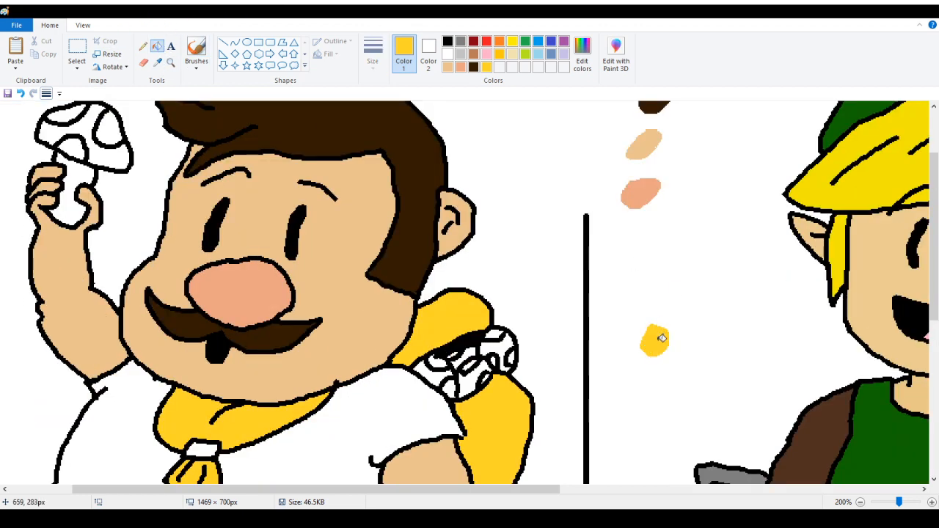
# Erase a section of the backpack's right edge below the bundle
pyautogui.scroll(-9, 367, 323)
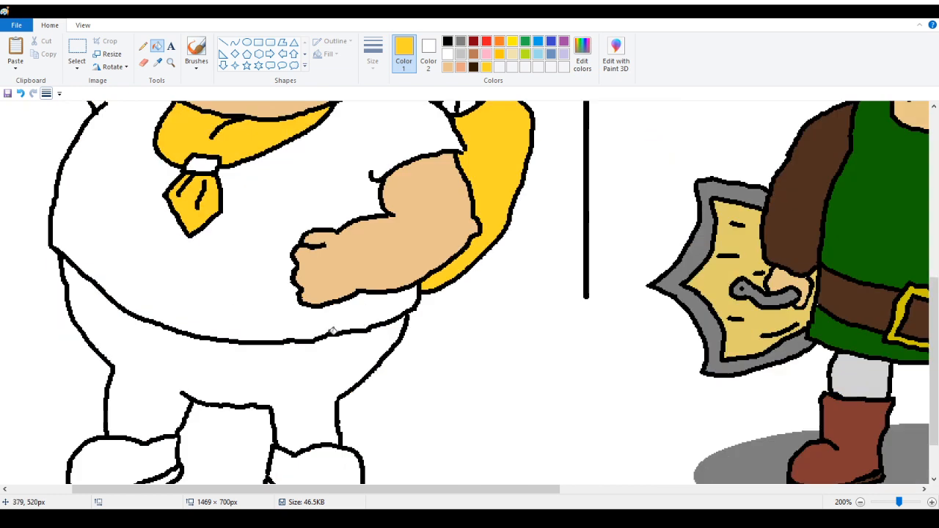
pyautogui.scroll(6, 309, 326)
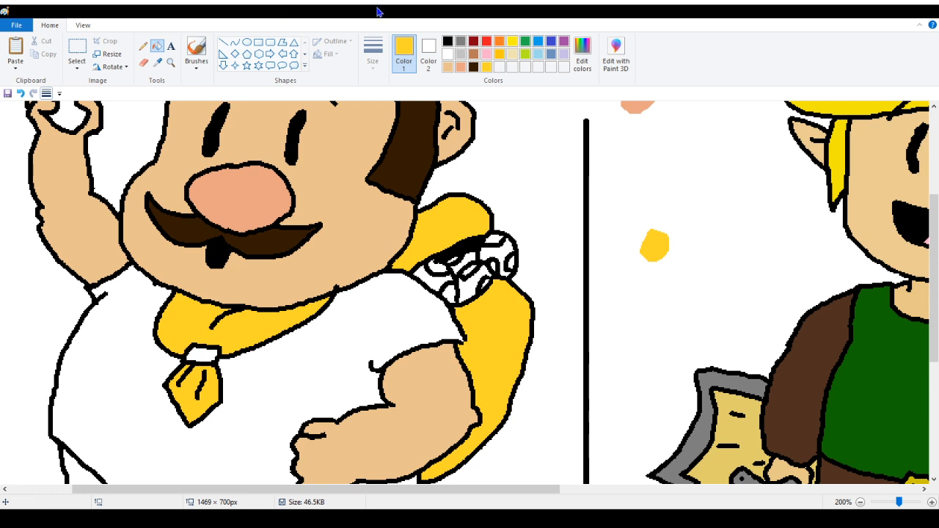
pyautogui.click(447, 45)
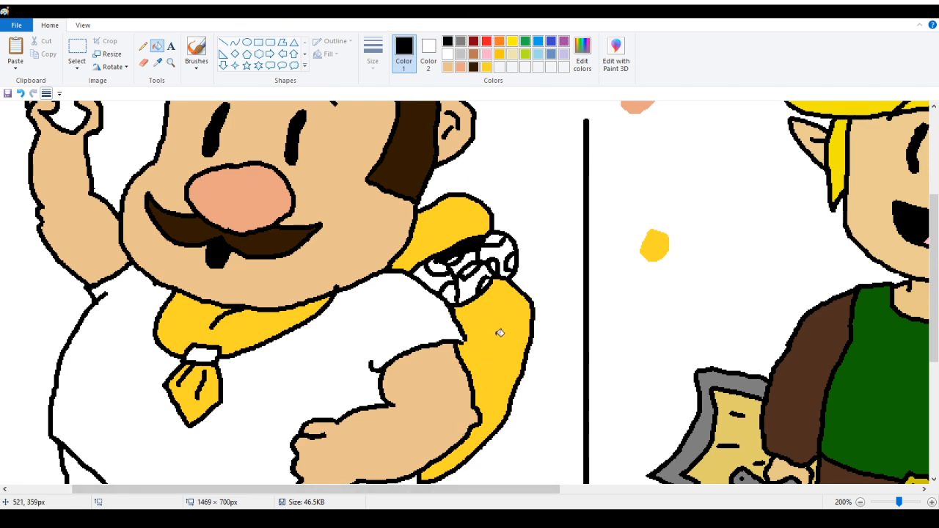
pyautogui.click(143, 46)
pyautogui.scroll(-3, 492, 261)
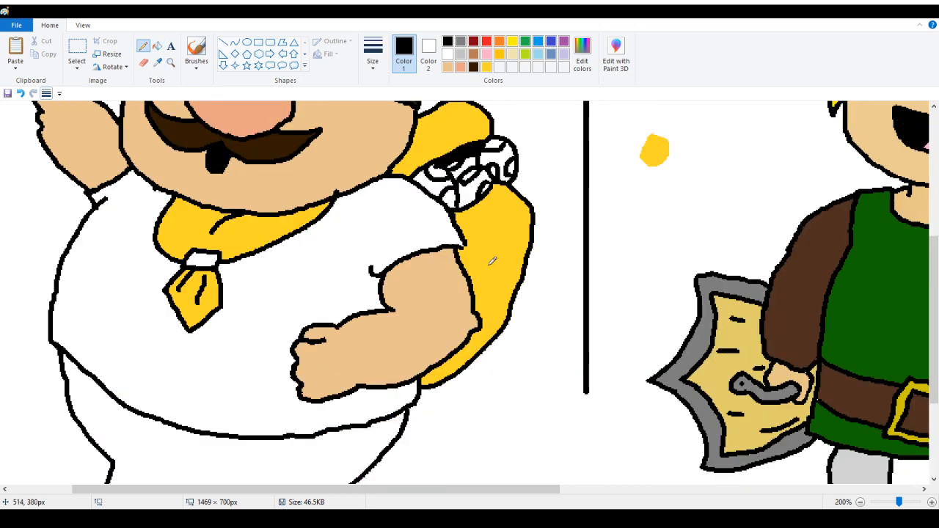
pyautogui.click(143, 63)
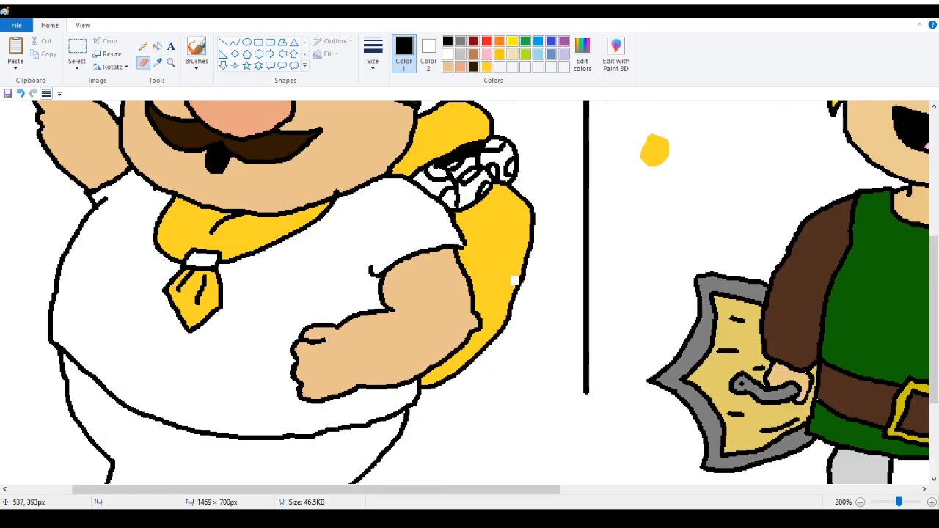
pyautogui.moveTo(525, 251)
pyautogui.mouseDown()
pyautogui.moveTo(509, 323)
pyautogui.moveTo(536, 297)
pyautogui.mouseUp()
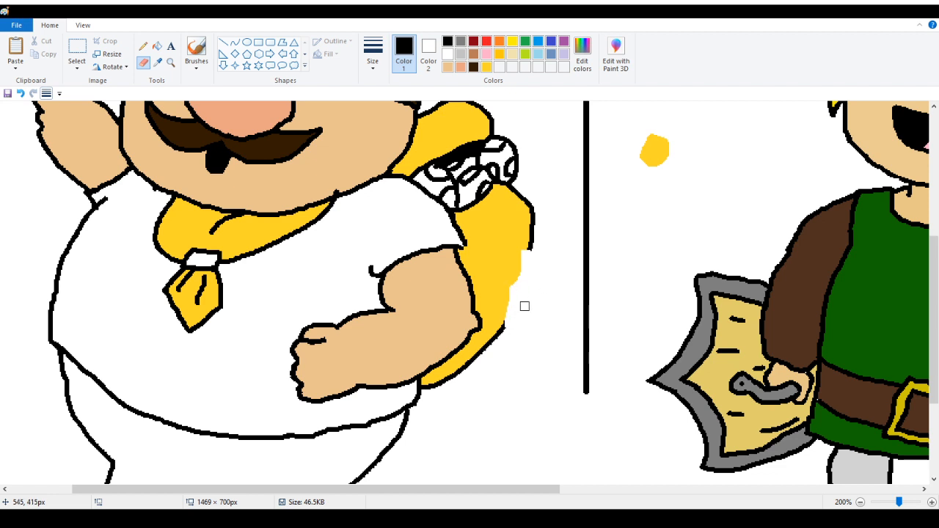
# Draw a black side pocket with a small button on the backpack
pyautogui.click(143, 45)
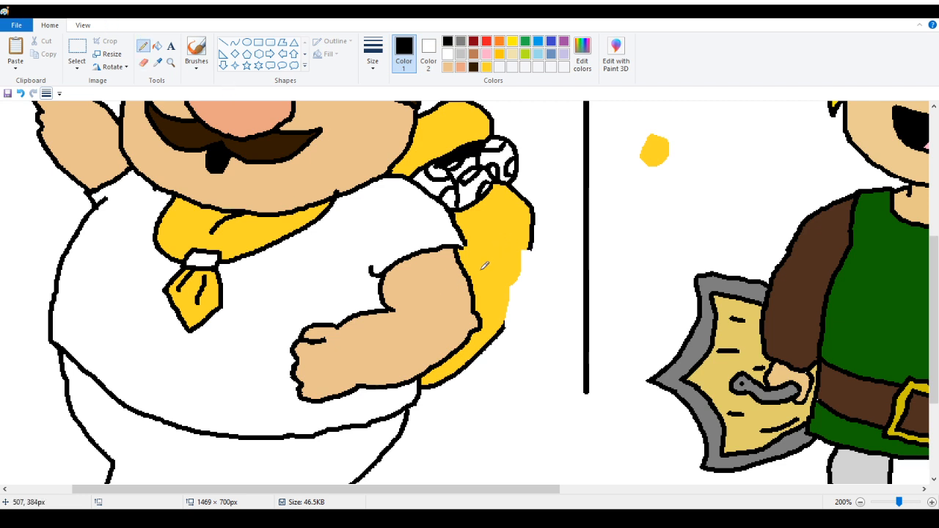
pyautogui.moveTo(478, 269)
pyautogui.mouseDown()
pyautogui.moveTo(503, 248)
pyautogui.moveTo(530, 243)
pyautogui.moveTo(549, 267)
pyautogui.moveTo(541, 313)
pyautogui.moveTo(505, 331)
pyautogui.moveTo(485, 267)
pyautogui.moveTo(517, 288)
pyautogui.moveTo(545, 270)
pyautogui.moveTo(512, 279)
pyautogui.moveTo(522, 269)
pyautogui.mouseUp()
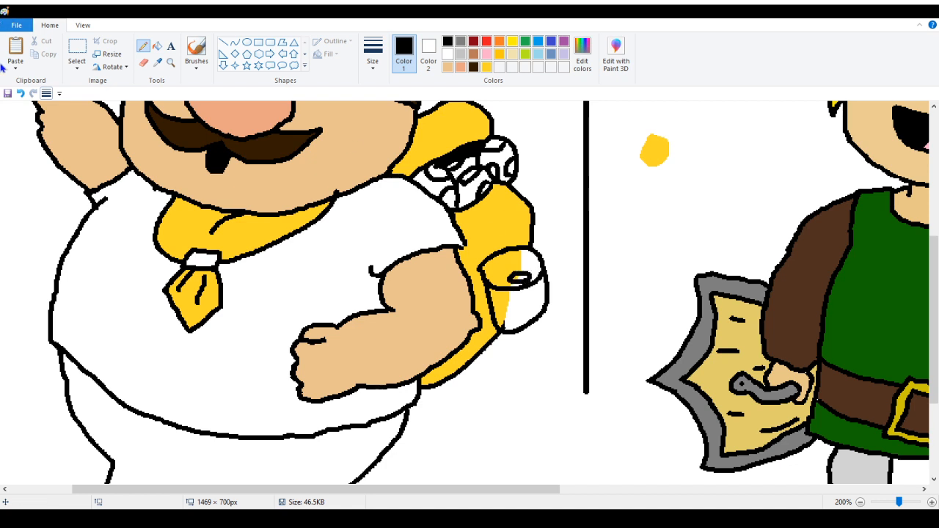
pyautogui.click(20, 93)
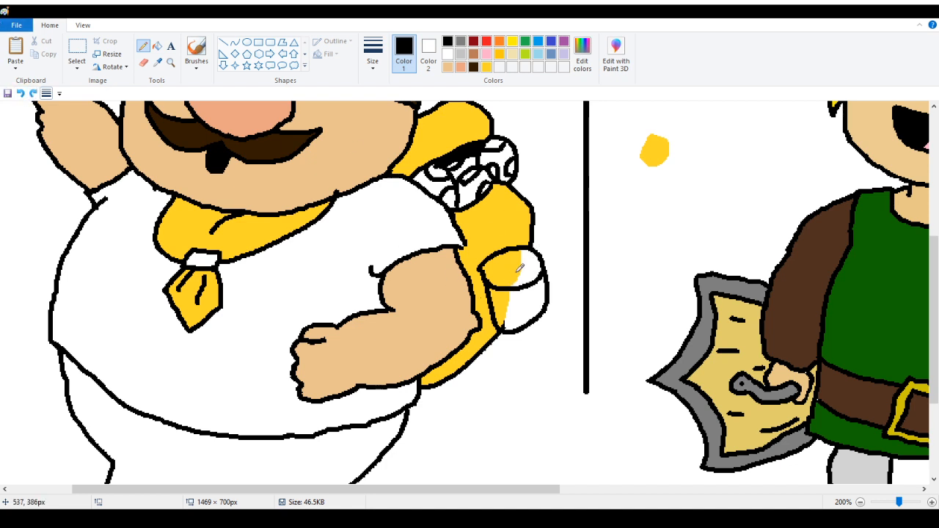
pyautogui.moveTo(515, 271)
pyautogui.mouseDown()
pyautogui.moveTo(522, 281)
pyautogui.moveTo(515, 273)
pyautogui.mouseUp()
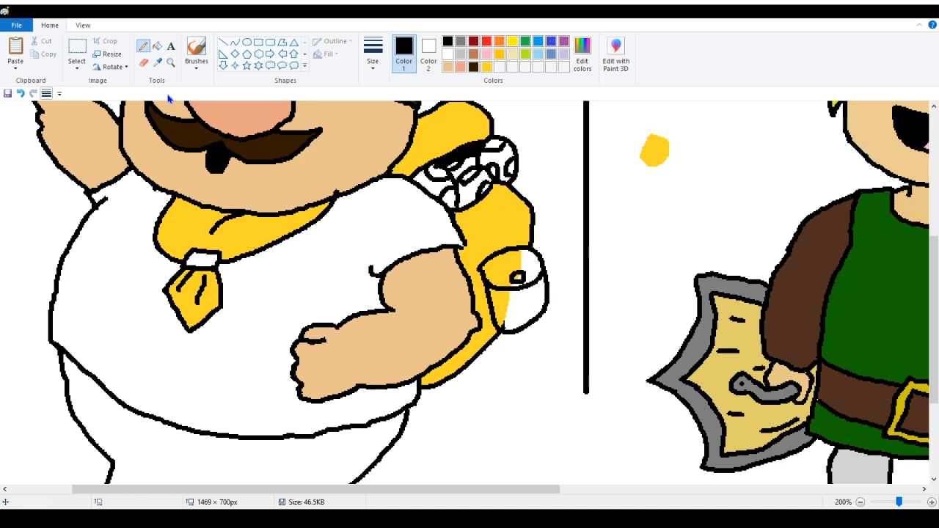
# Zoom in and fill the pocket with yellow sampled from the backpack and its button with light gray
pyautogui.click(170, 62)
pyautogui.click(583, 275)
pyautogui.click(247, 274)
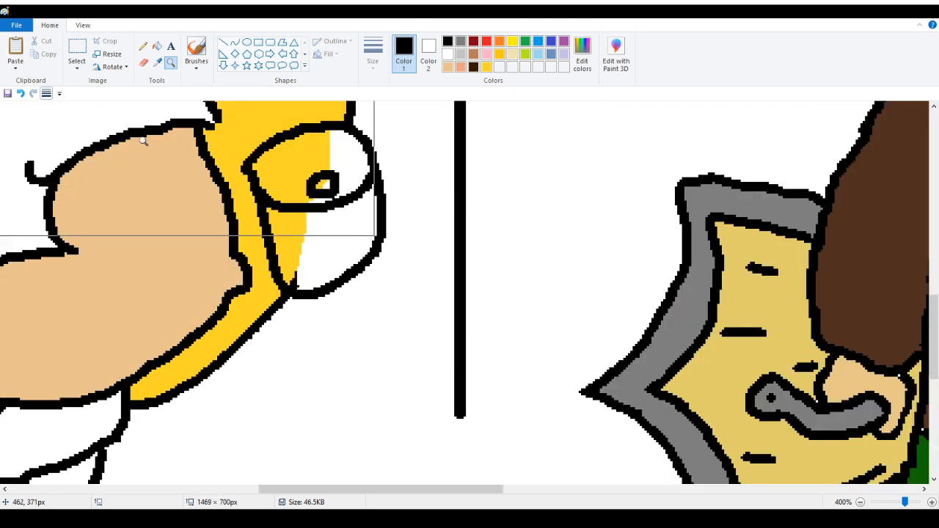
pyautogui.click(157, 62)
pyautogui.click(300, 163)
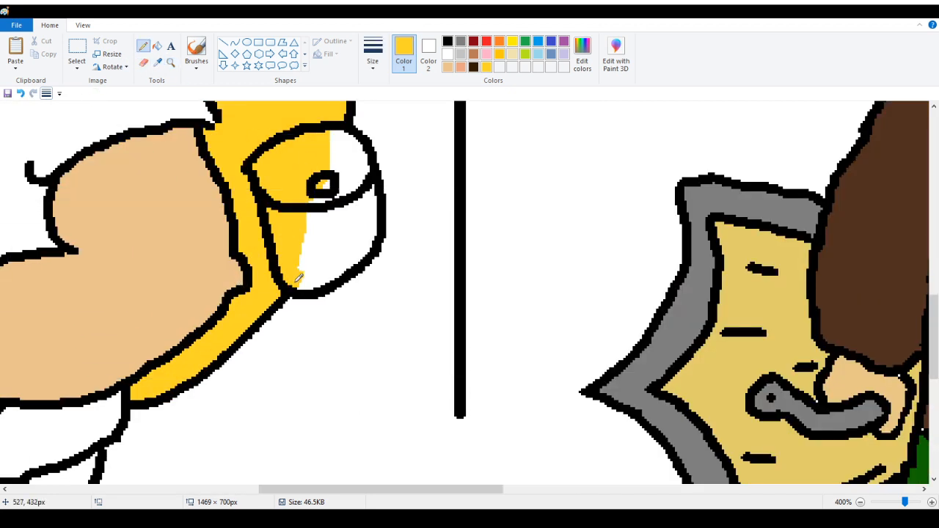
pyautogui.click(157, 45)
pyautogui.click(350, 152)
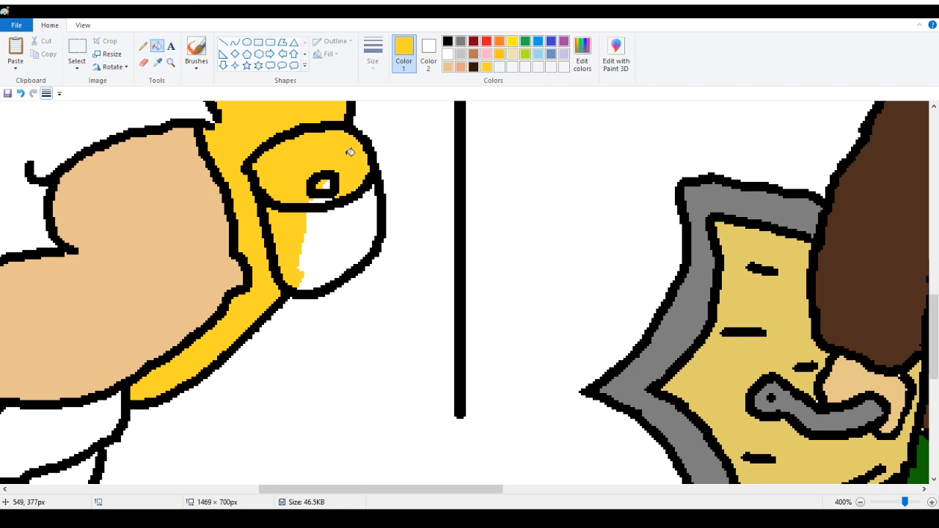
pyautogui.click(331, 256)
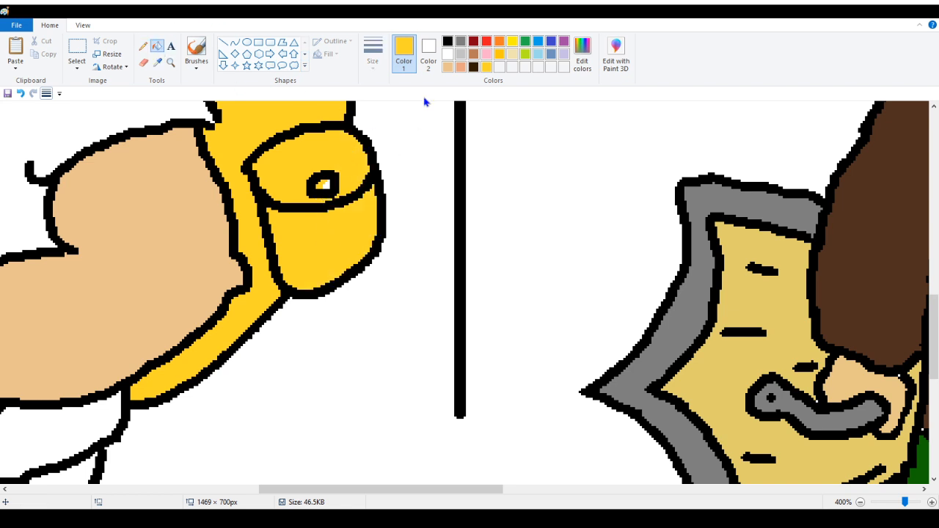
pyautogui.click(460, 54)
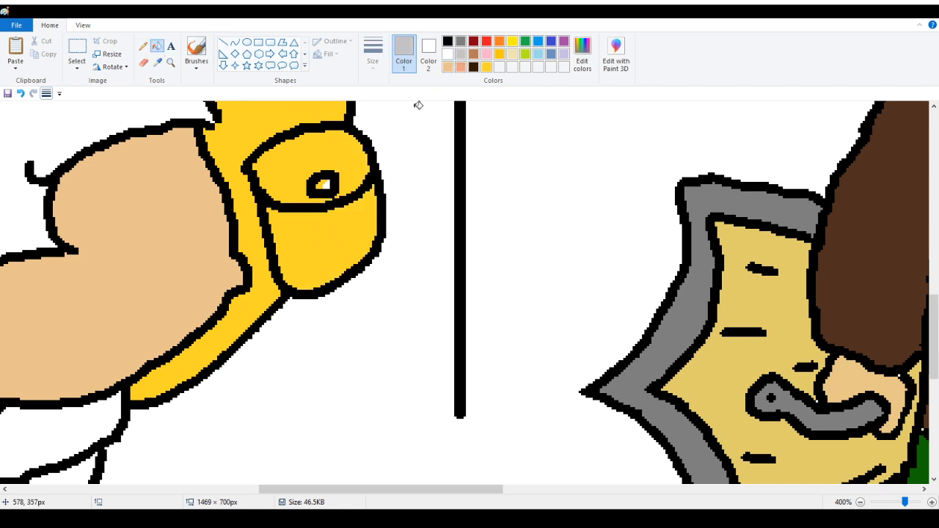
pyautogui.click(323, 183)
# Zoom out to the full drawing and fill Tarin's shirt with orange
pyautogui.click(170, 62)
pyautogui.rightClick(58, 139)
pyautogui.rightClick(58, 141)
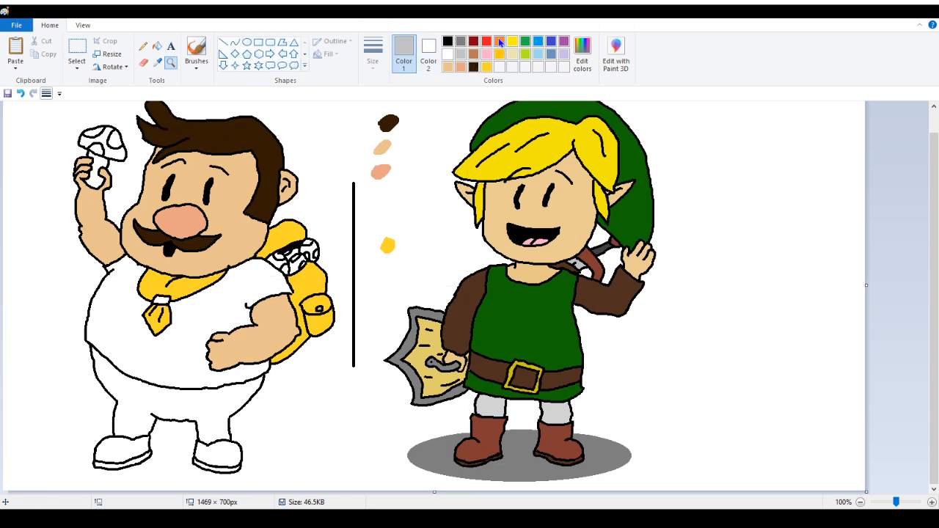
pyautogui.click(499, 43)
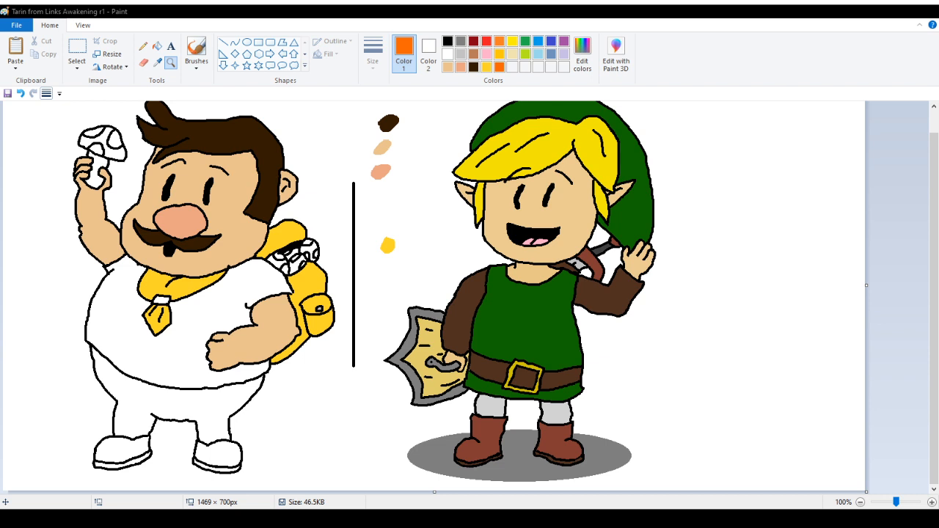
pyautogui.click(157, 45)
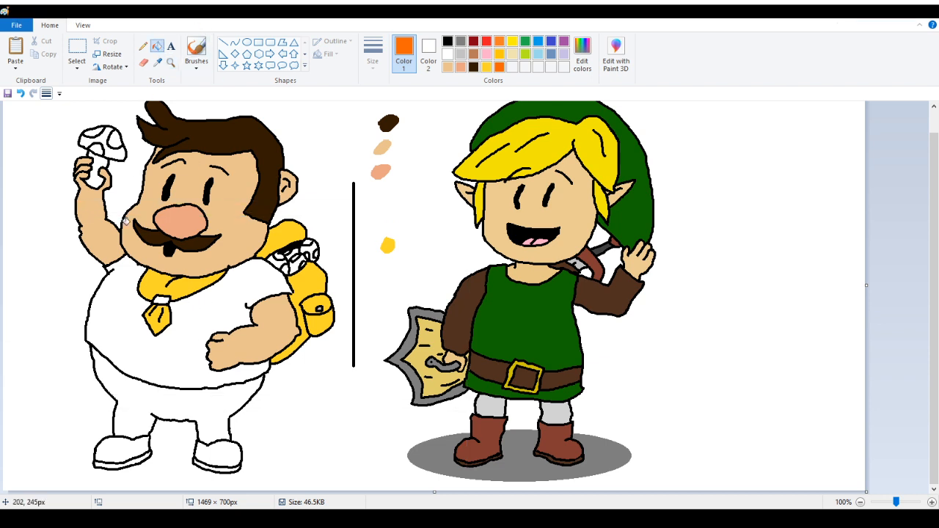
pyautogui.click(132, 292)
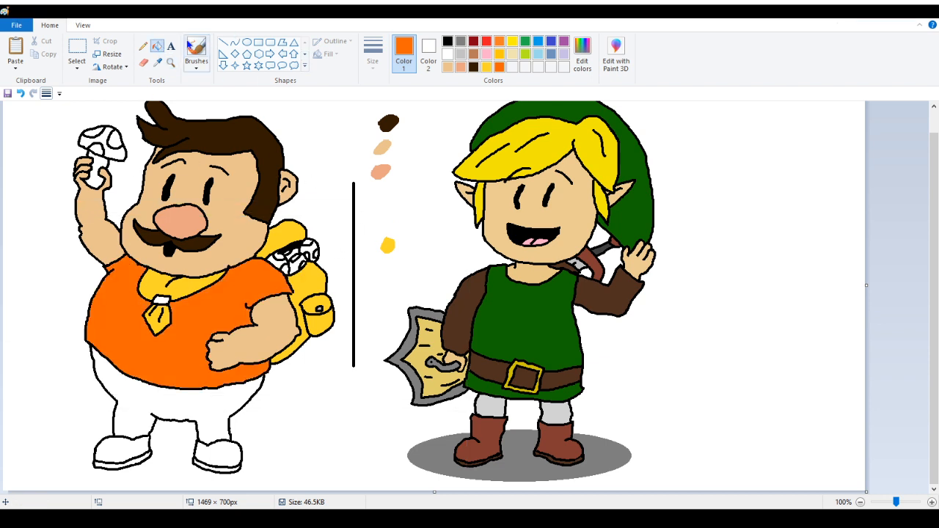
pyautogui.click(143, 45)
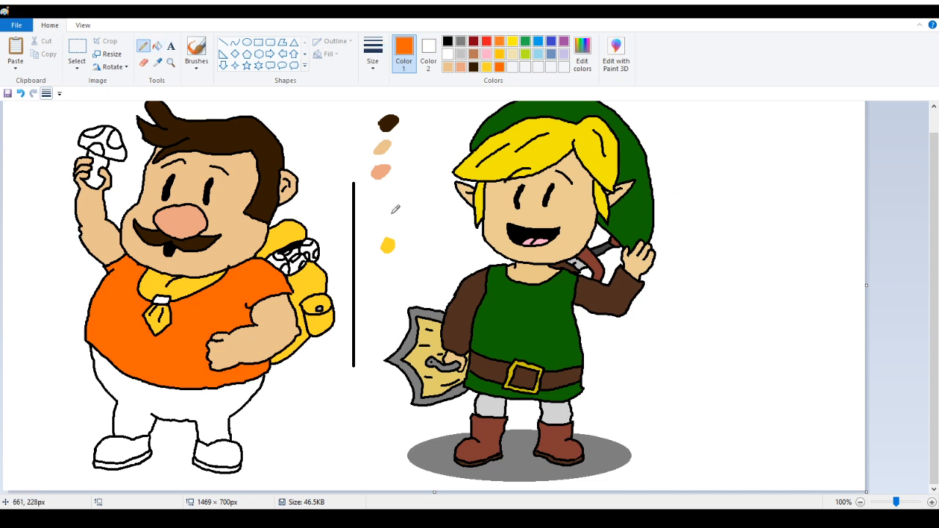
# Add an orange color sample dot beside the other swatches between the two characters
pyautogui.moveTo(389, 197)
pyautogui.mouseDown()
pyautogui.moveTo(378, 202)
pyautogui.moveTo(386, 217)
pyautogui.moveTo(386, 198)
pyautogui.mouseUp()
pyautogui.click(157, 47)
pyautogui.click(384, 209)
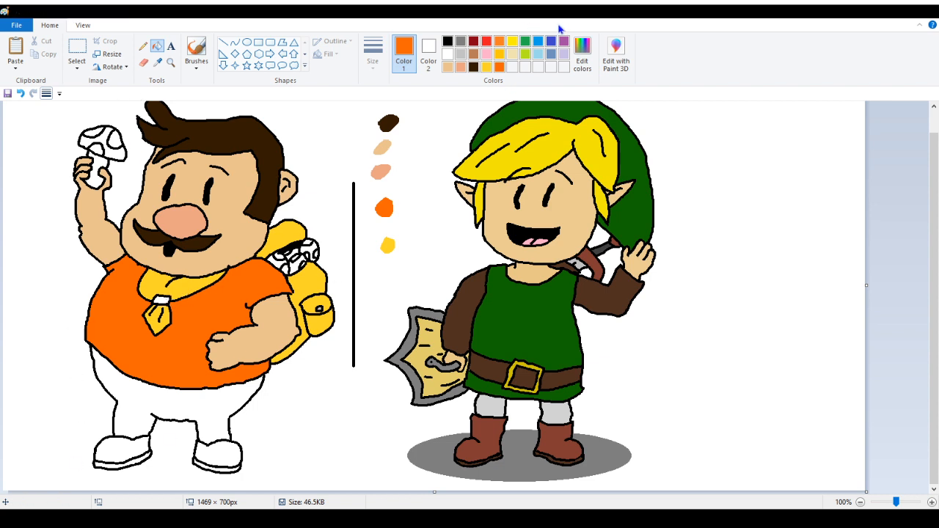
# Fill the scarf's knot with blue and add a matching blue sample dot to the swatch column
pyautogui.click(539, 42)
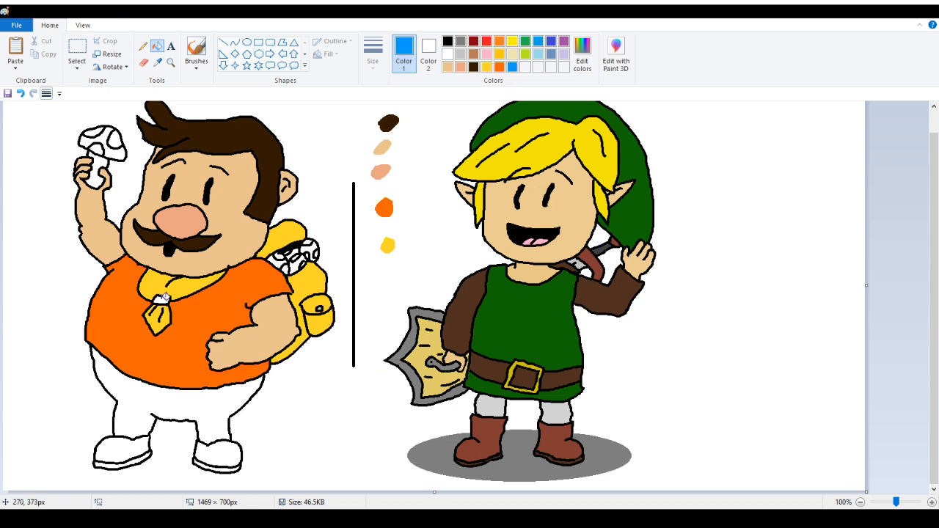
pyautogui.click(163, 296)
pyautogui.click(143, 45)
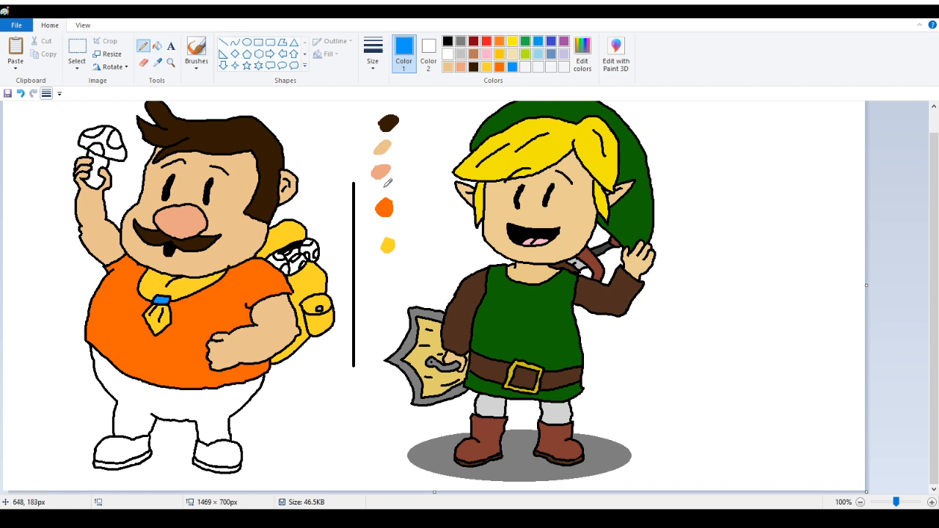
pyautogui.moveTo(407, 219)
pyautogui.mouseDown()
pyautogui.moveTo(412, 224)
pyautogui.moveTo(401, 220)
pyautogui.mouseUp()
pyautogui.click(157, 46)
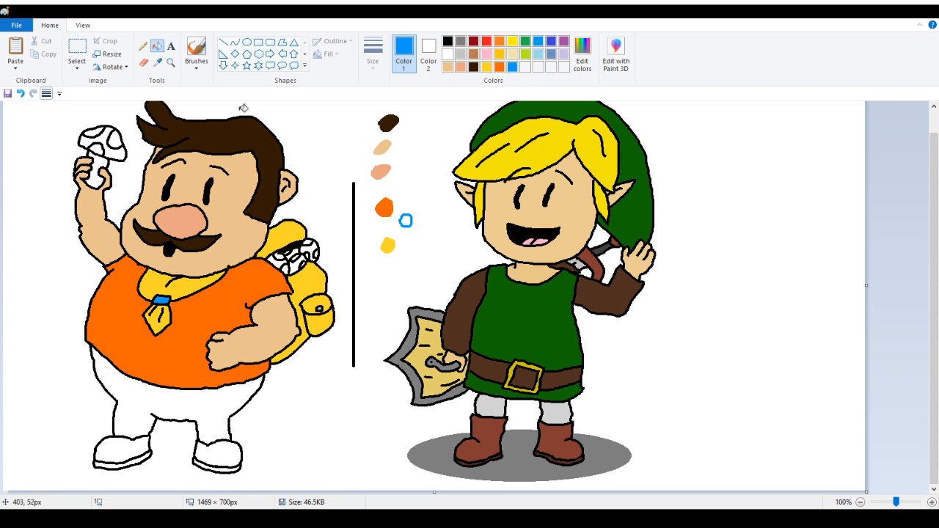
pyautogui.click(406, 219)
# Fill the mushroom cap in Tarin's hand with red and undo an accidental red fill of the outline
pyautogui.scroll(1, 403, 287)
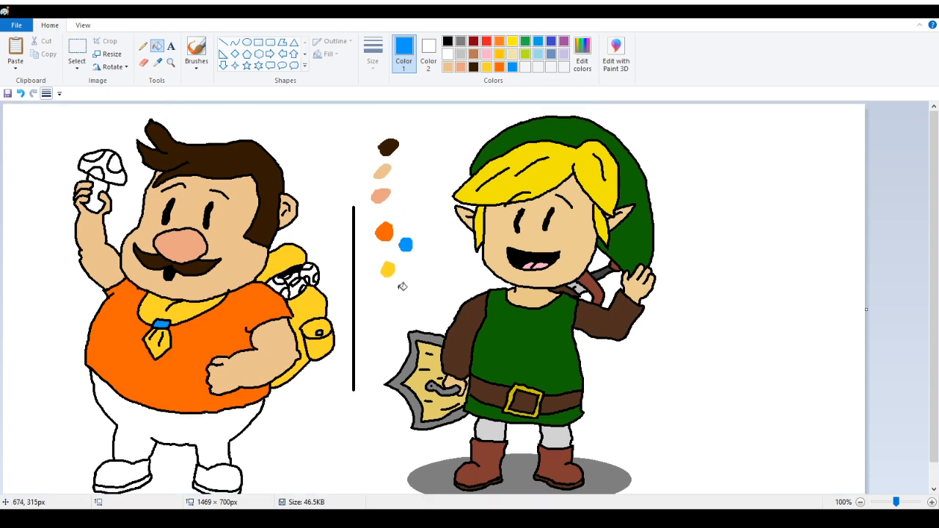
pyautogui.scroll(-1, 127, 86)
pyautogui.scroll(-1, 223, 233)
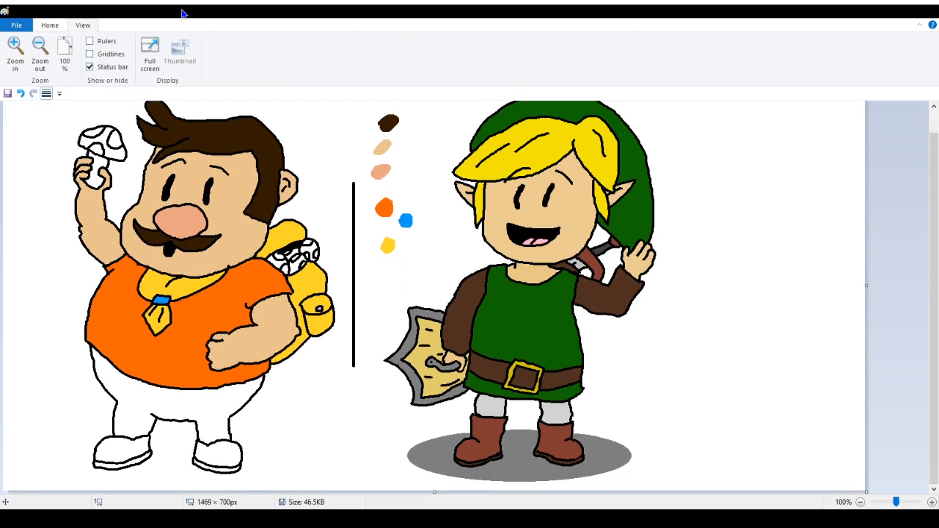
pyautogui.scroll(1, 281, 65)
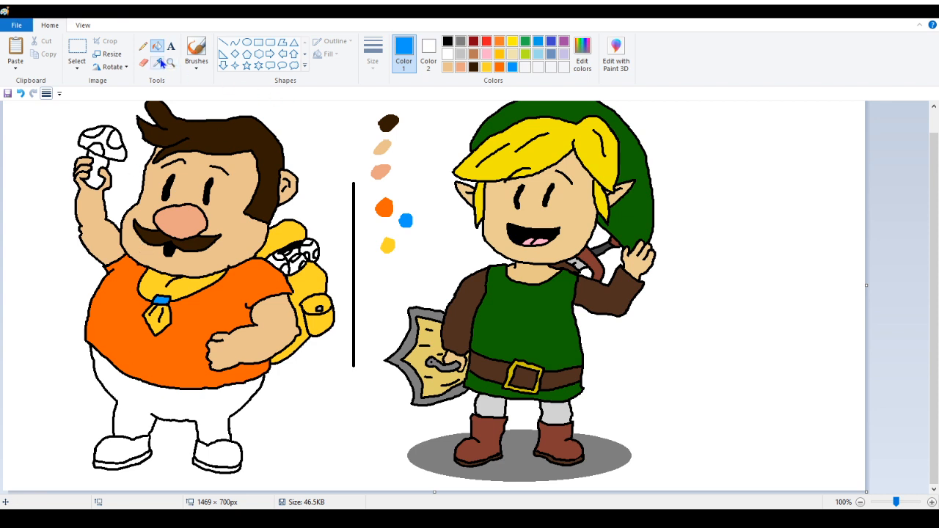
pyautogui.click(489, 43)
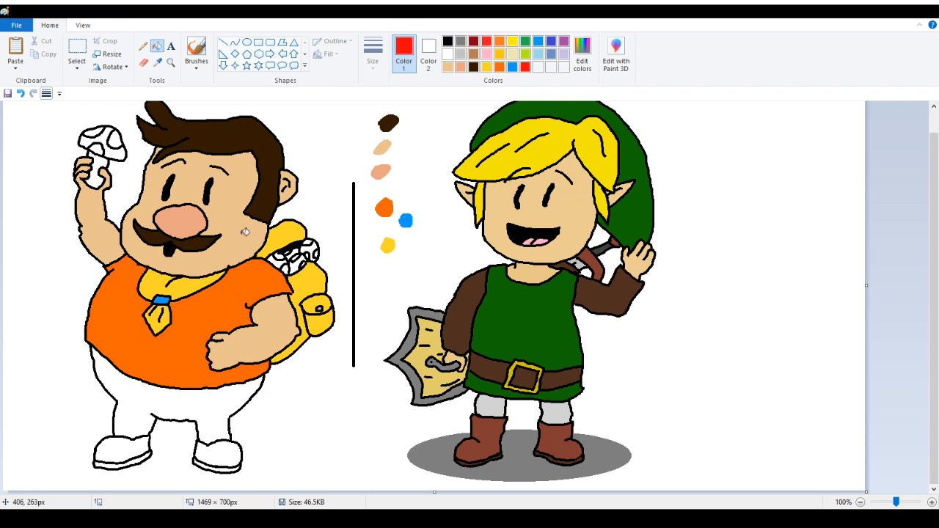
pyautogui.click(110, 147)
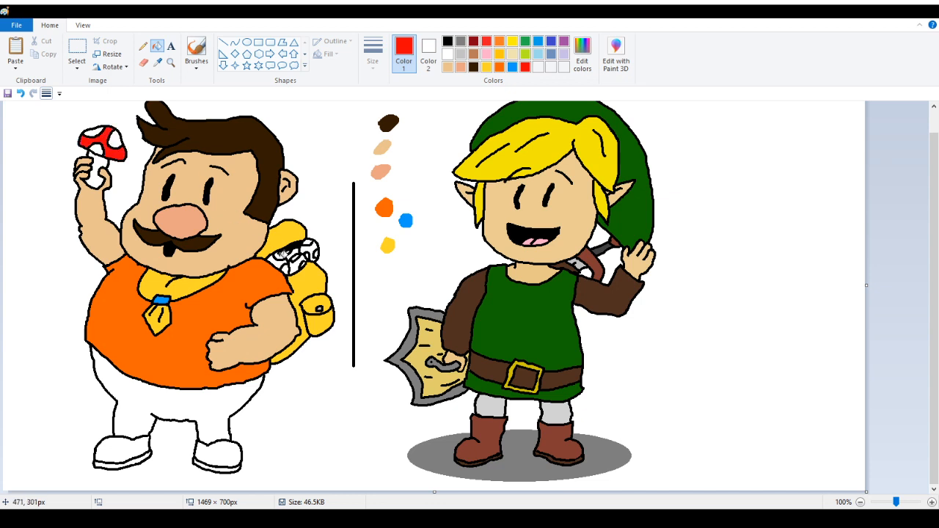
pyautogui.click(279, 261)
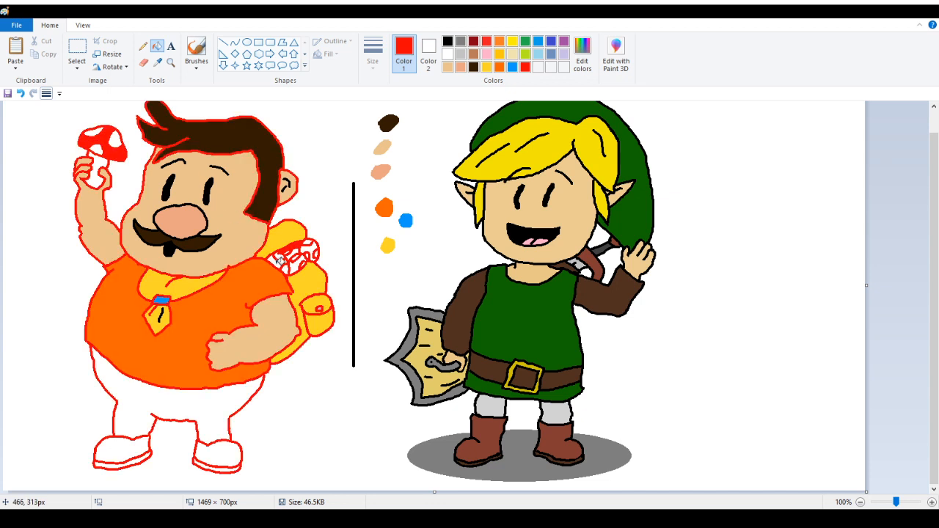
pyautogui.click(21, 94)
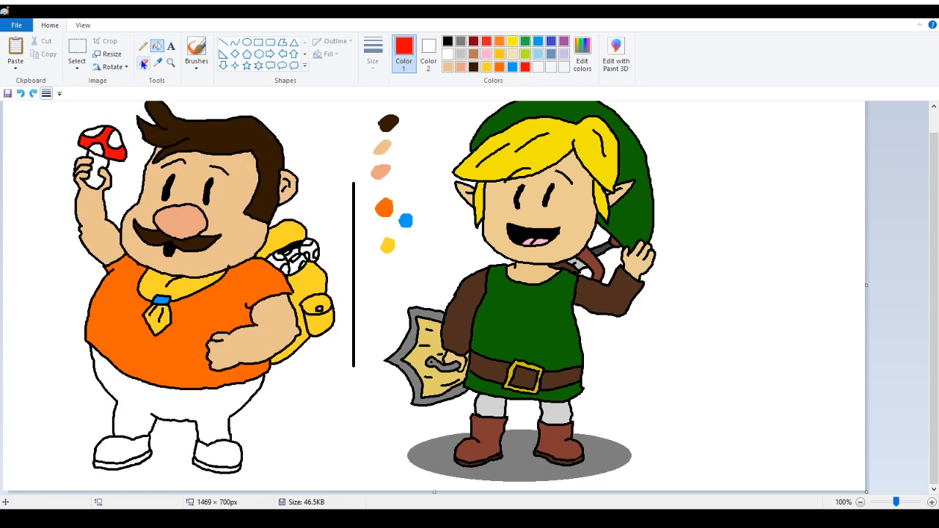
# Zoom in on the backpack and fill the mushroom cap poking out of it with red
pyautogui.click(171, 63)
pyautogui.click(304, 242)
pyautogui.click(305, 242)
pyautogui.click(491, 331)
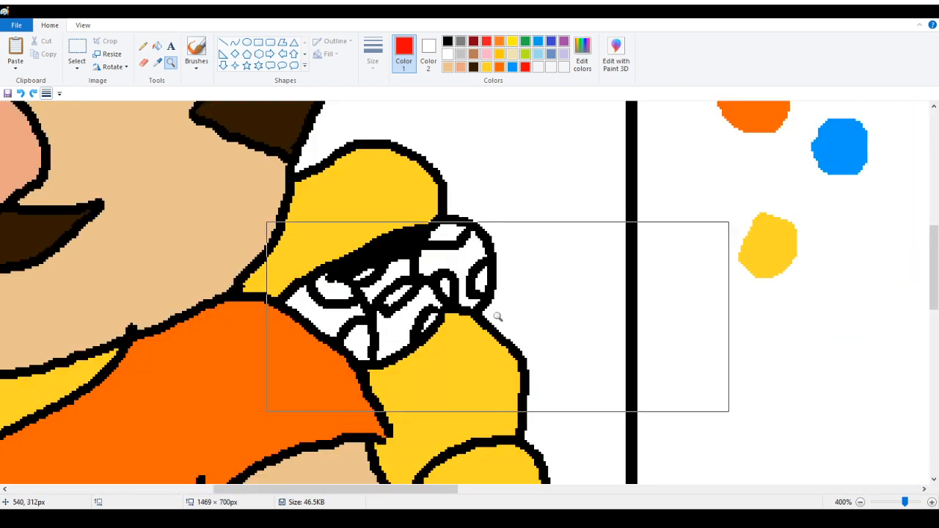
pyautogui.click(157, 47)
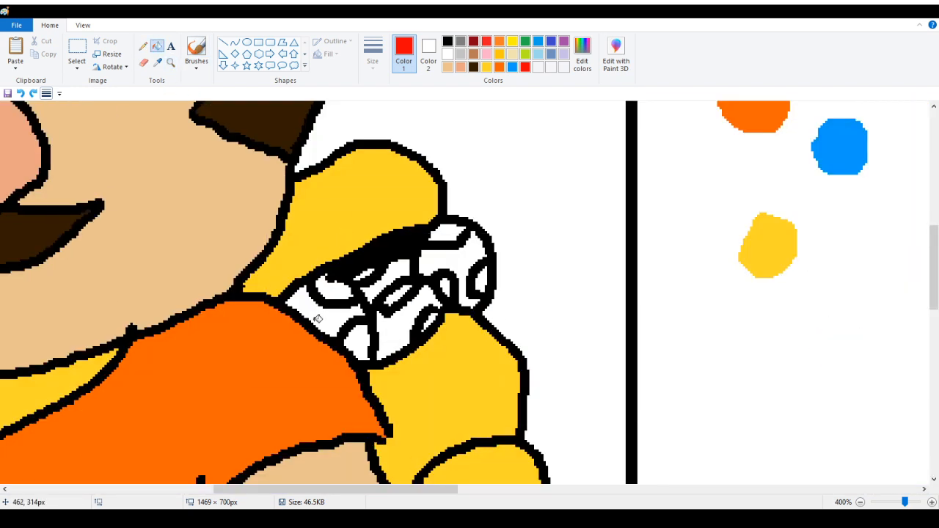
pyautogui.click(318, 314)
pyautogui.click(395, 275)
pyautogui.click(394, 320)
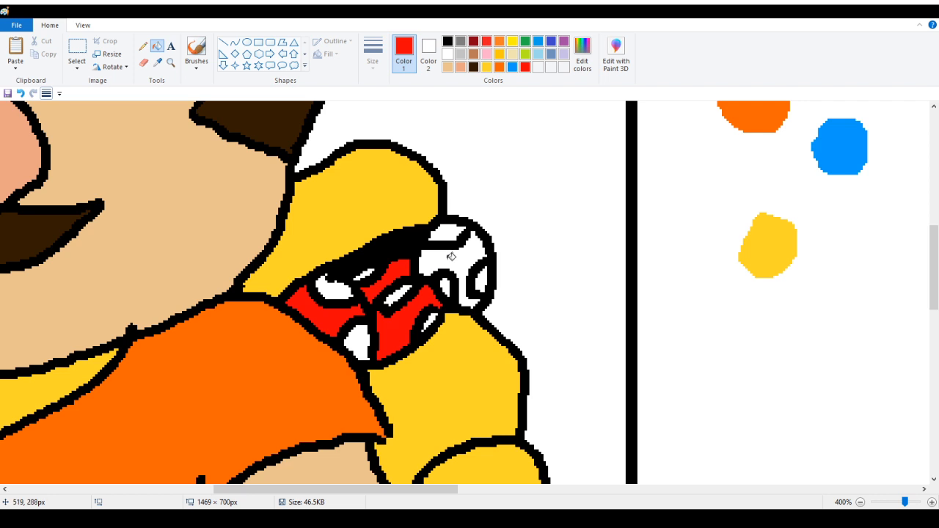
pyautogui.click(448, 258)
# Add a red sample dot to the swatch column and zoom back out
pyautogui.click(143, 45)
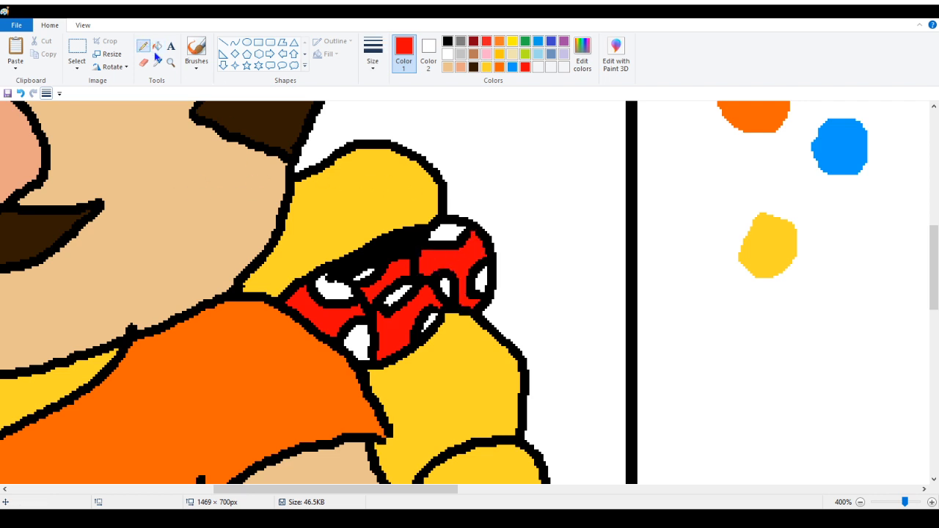
pyautogui.moveTo(820, 322)
pyautogui.mouseDown()
pyautogui.moveTo(849, 337)
pyautogui.moveTo(840, 320)
pyautogui.moveTo(814, 331)
pyautogui.moveTo(815, 351)
pyautogui.moveTo(844, 330)
pyautogui.mouseUp()
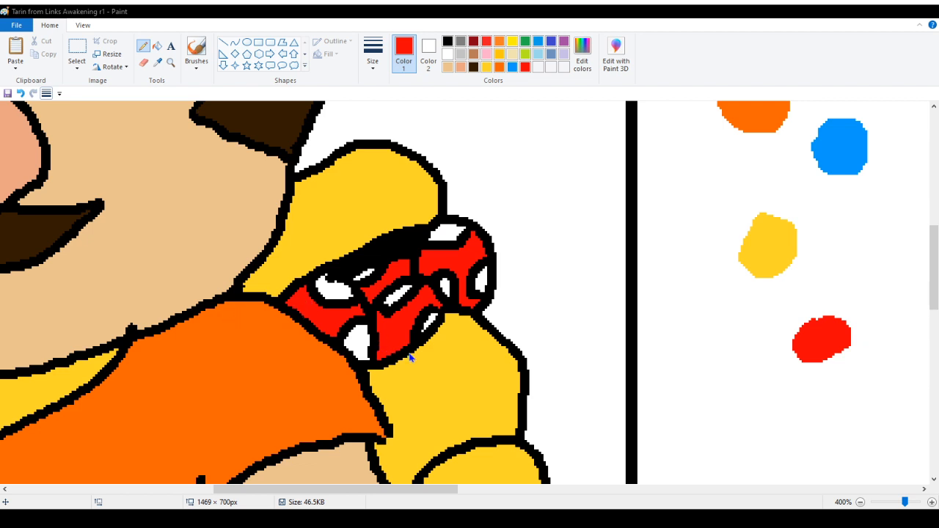
pyautogui.click(171, 63)
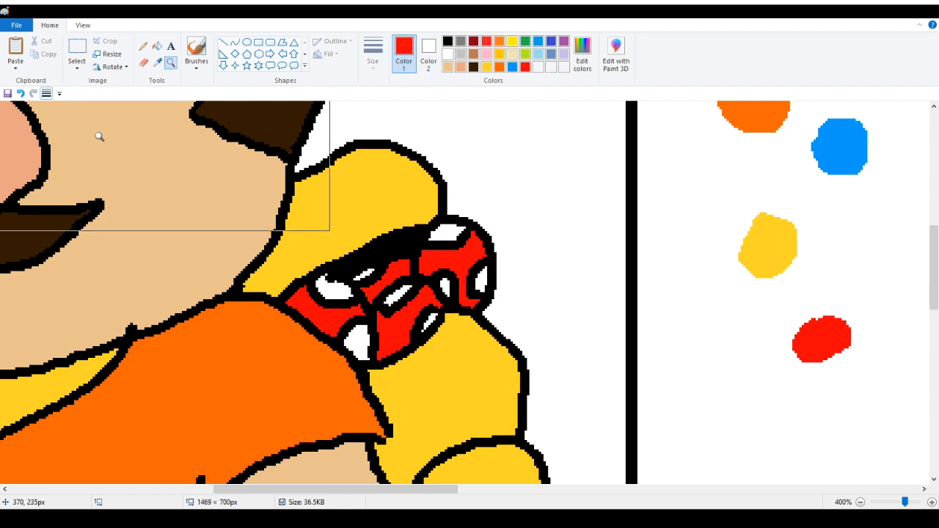
pyautogui.rightClick(99, 136)
pyautogui.rightClick(99, 136)
pyautogui.rightClick(99, 136)
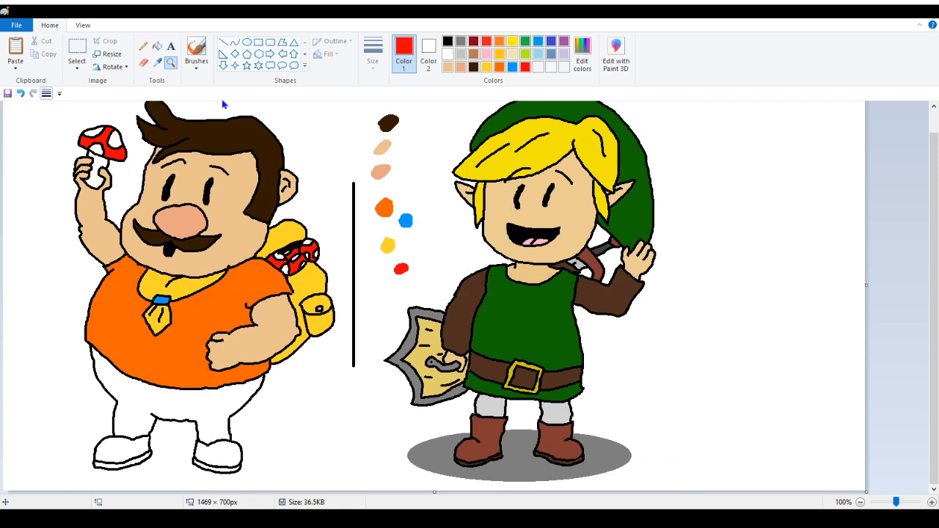
# Zoom in to examine the backpack pocket area, then return to the full drawing view
pyautogui.click(448, 42)
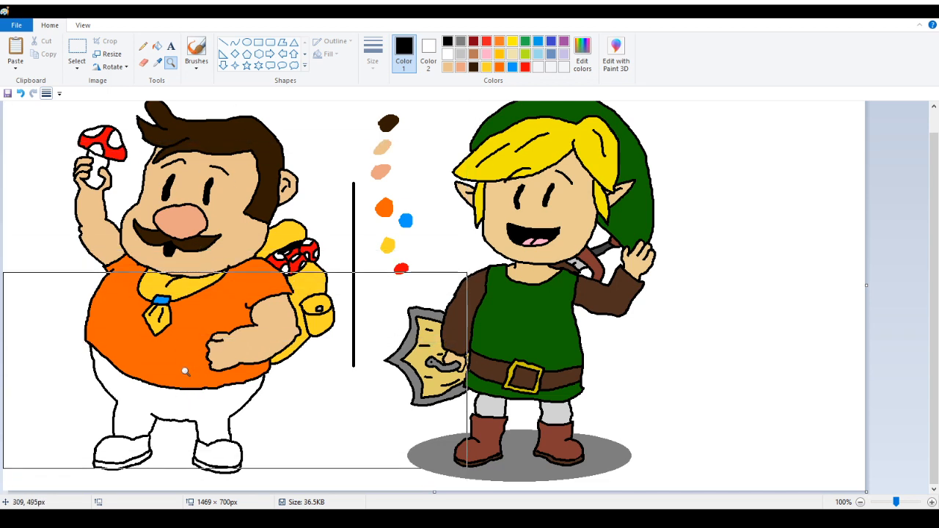
pyautogui.click(275, 313)
pyautogui.click(445, 265)
pyautogui.click(398, 230)
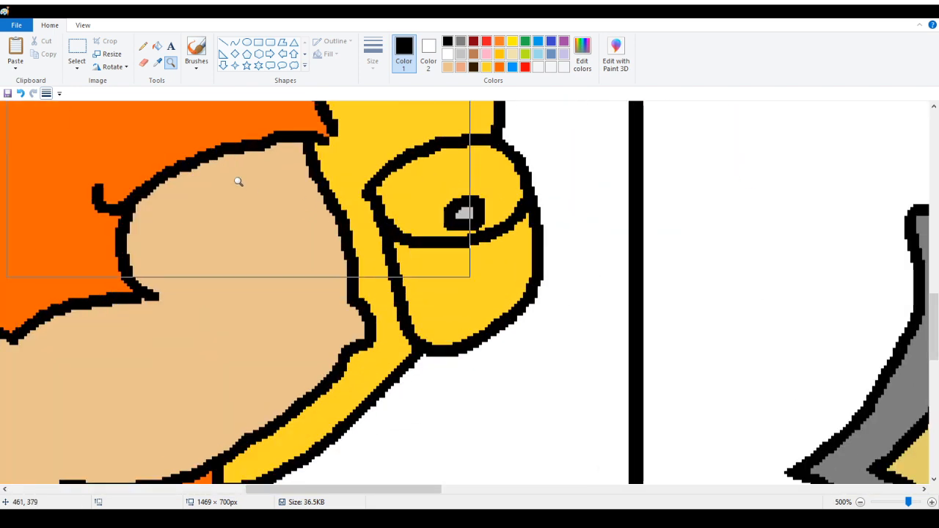
pyautogui.click(237, 183)
pyautogui.click(144, 47)
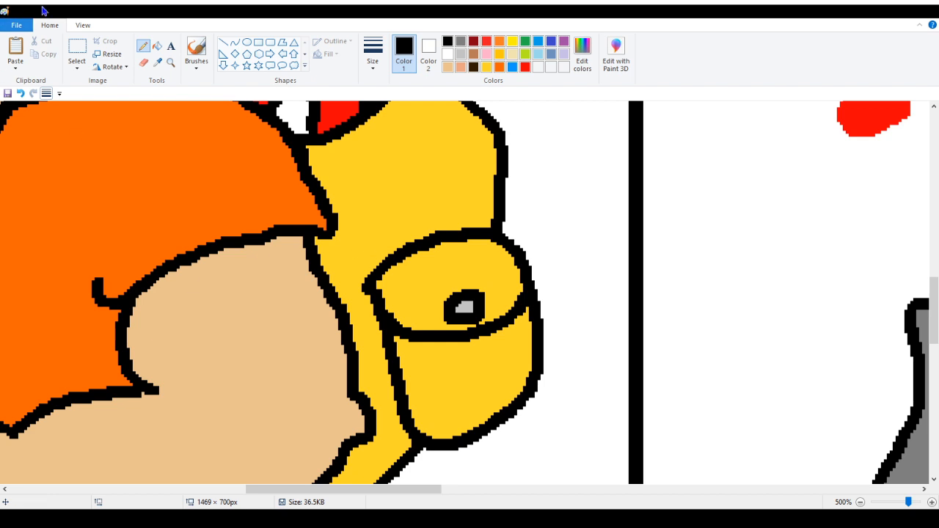
pyautogui.click(171, 63)
pyautogui.rightClick(87, 225)
pyautogui.rightClick(87, 226)
pyautogui.rightClick(17, 252)
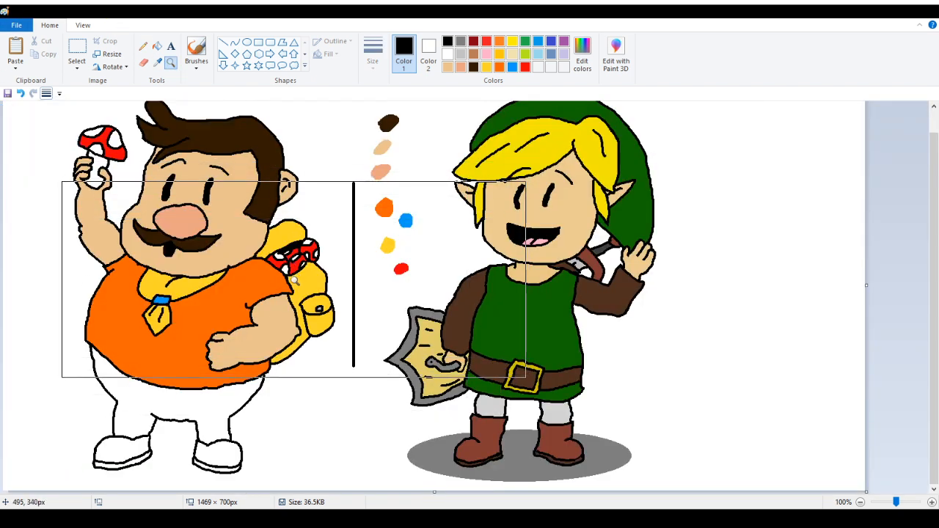
pyautogui.scroll(1, 126, 389)
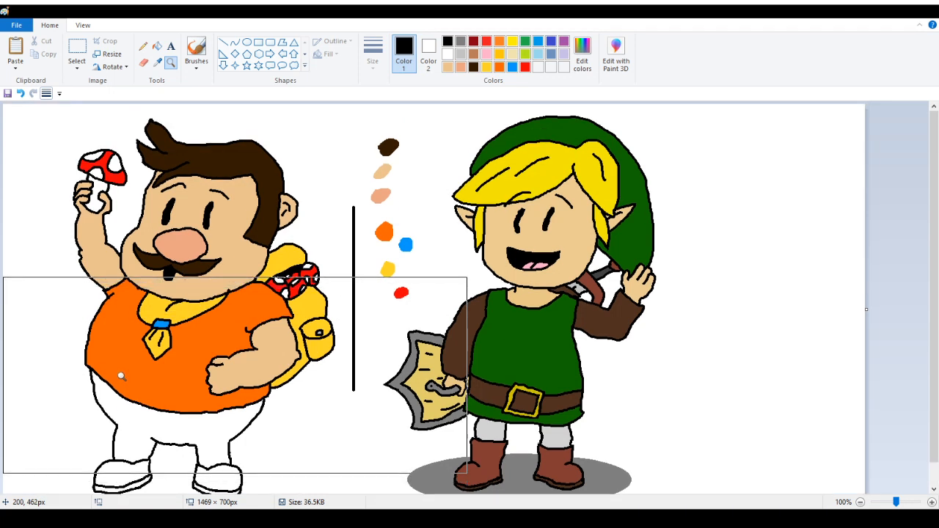
pyautogui.scroll(-1, 123, 377)
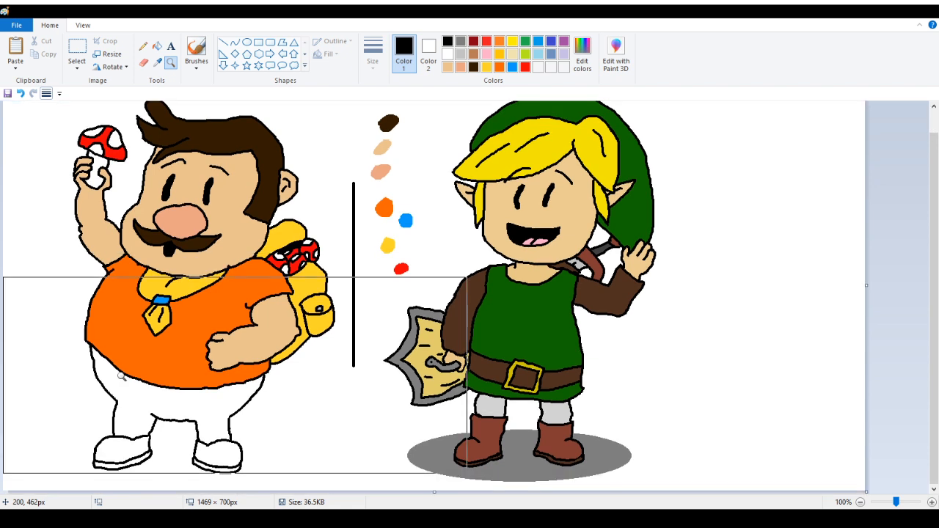
pyautogui.scroll(1, 123, 377)
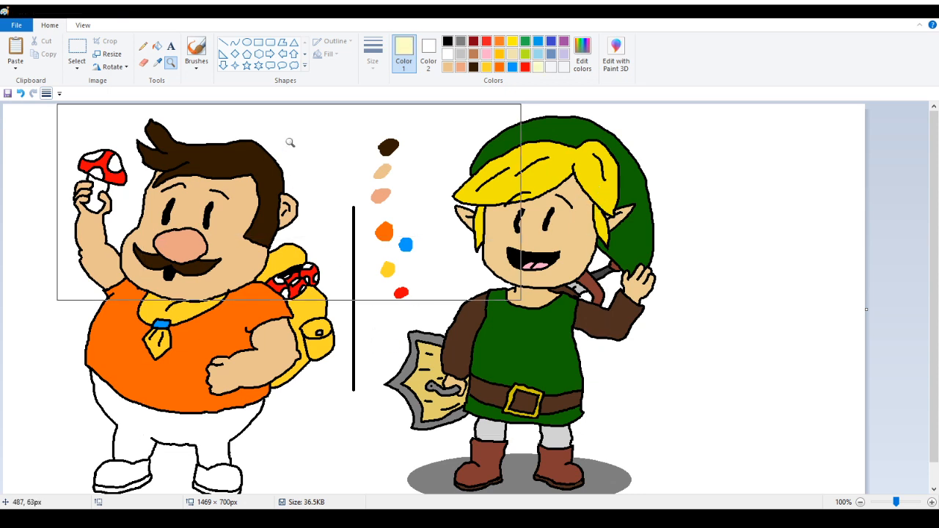
# Zoom in on the hand-held mushroom and fill its spots and stem with pale cream
pyautogui.click(206, 204)
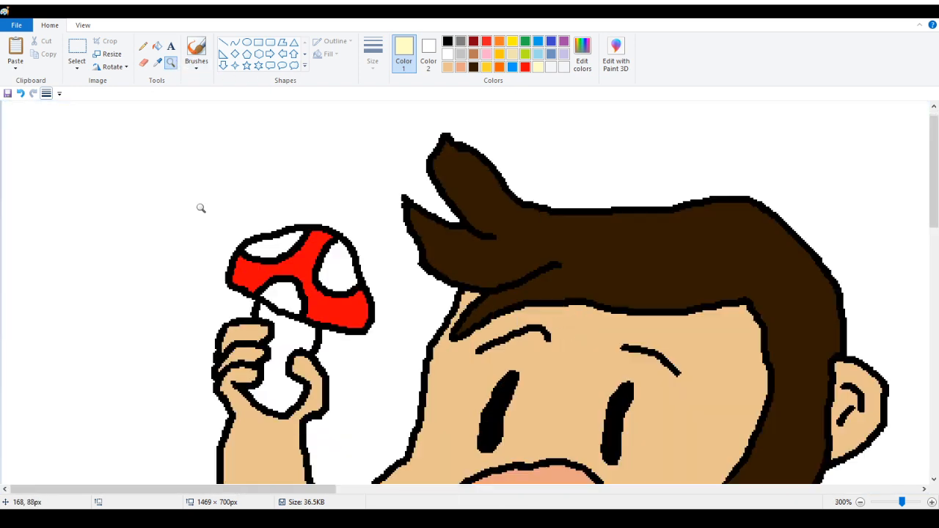
pyautogui.click(157, 50)
pyautogui.click(277, 244)
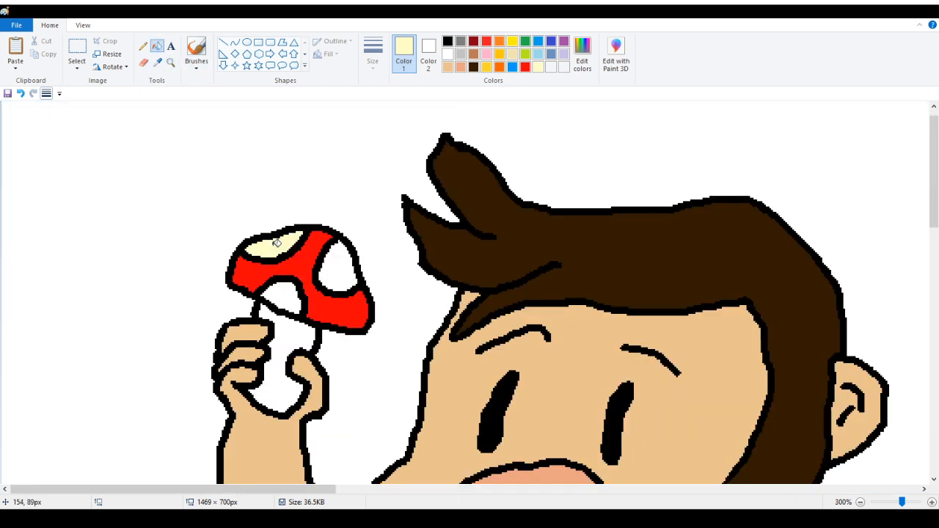
pyautogui.click(345, 264)
pyautogui.click(289, 349)
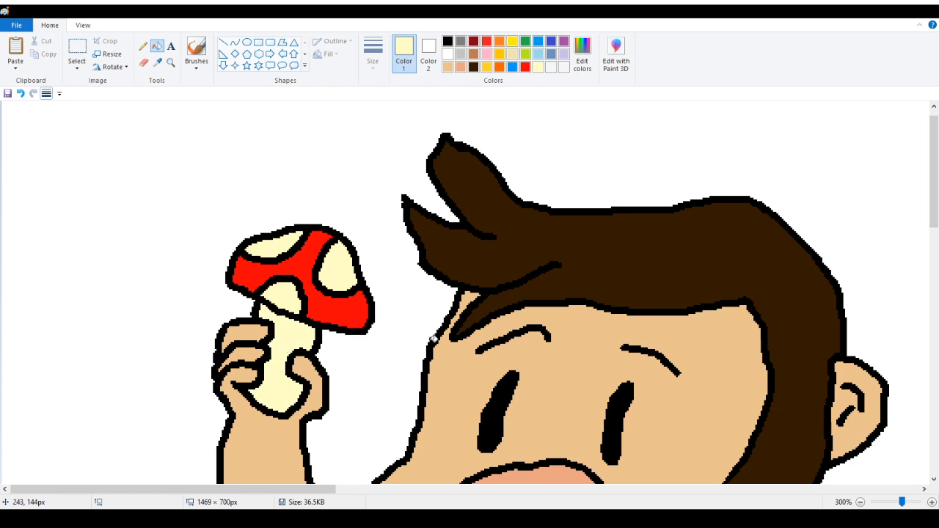
# Fill the white spots of the backpack mushroom with pale cream
pyautogui.scroll(-3, 514, 345)
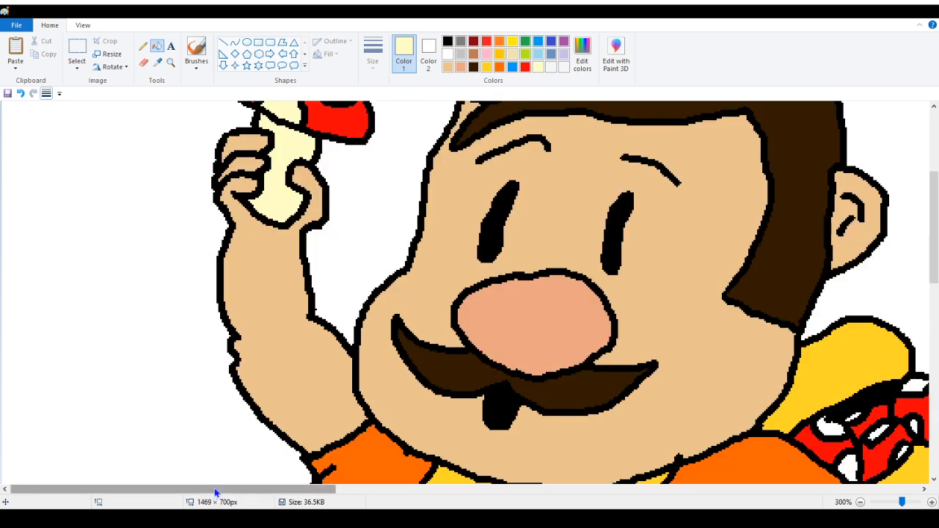
pyautogui.moveTo(220, 489); pyautogui.dragTo(426, 489)
pyautogui.click(350, 420)
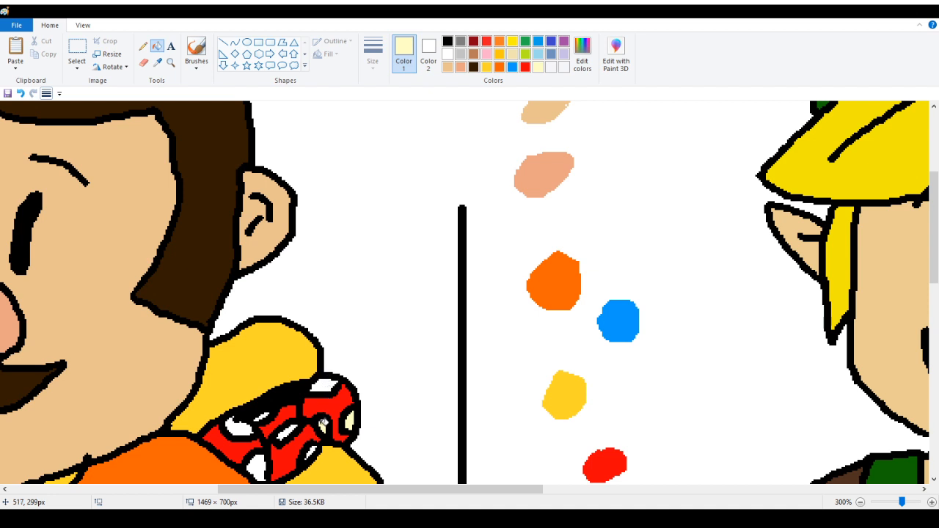
pyautogui.click(329, 383)
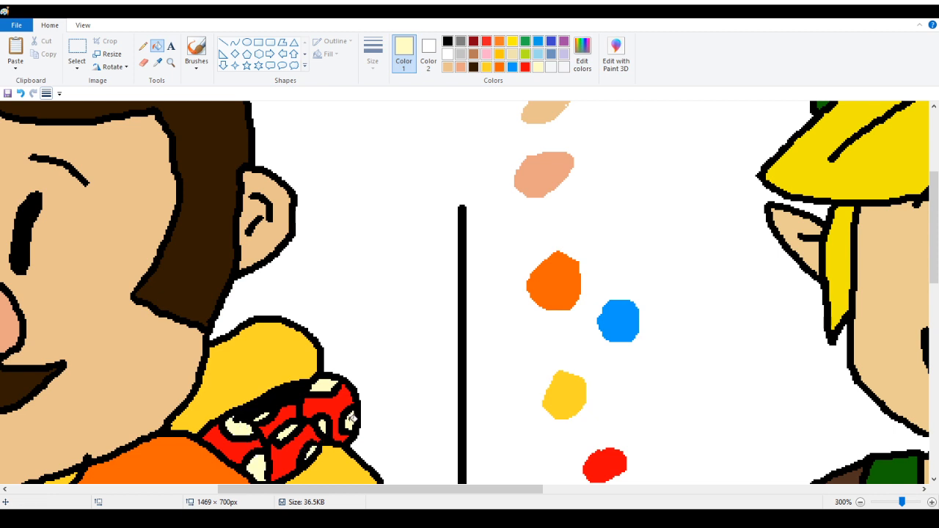
# Add a pale cream sample dot below the red one in the swatch column
pyautogui.moveTo(330, 489); pyautogui.dragTo(167, 489)
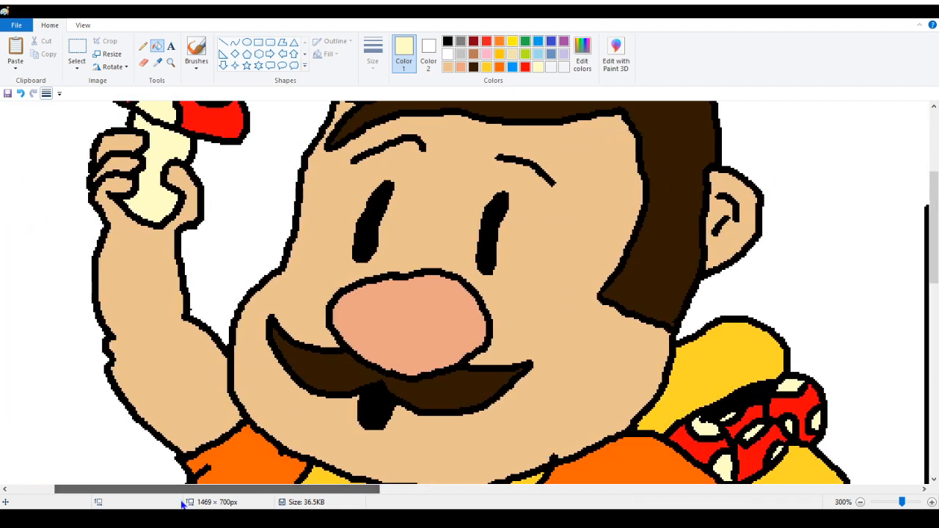
pyautogui.scroll(-1, 186, 77)
pyautogui.scroll(1, 173, 78)
pyautogui.click(143, 50)
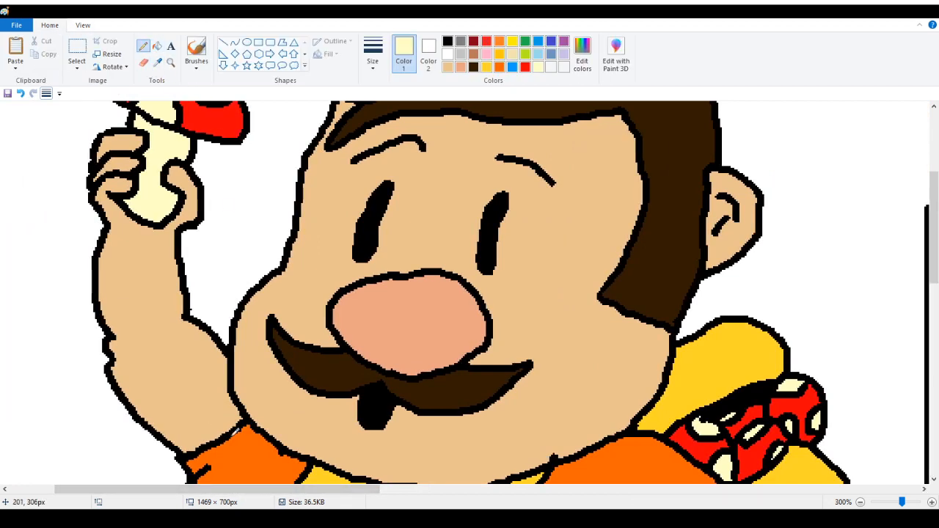
pyautogui.moveTo(243, 490); pyautogui.dragTo(433, 491)
pyautogui.scroll(-3, 584, 367)
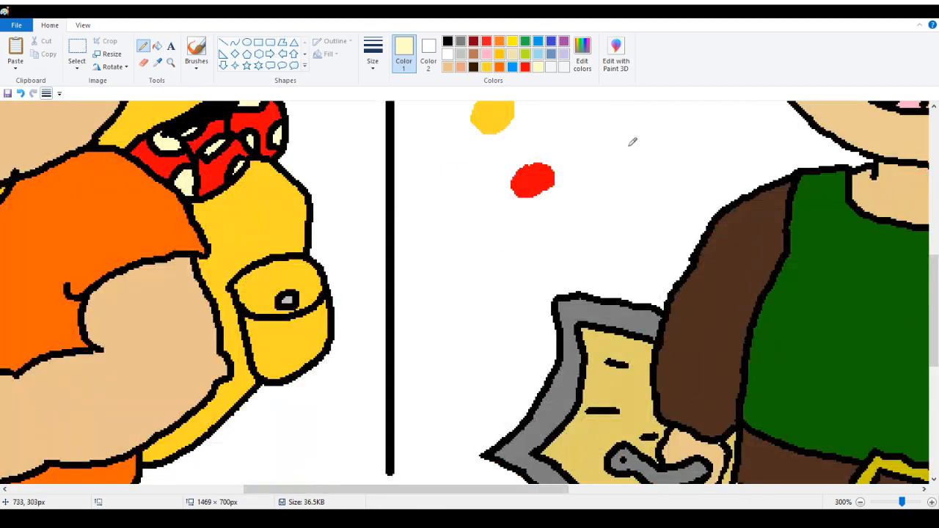
pyautogui.scroll(1, 598, 229)
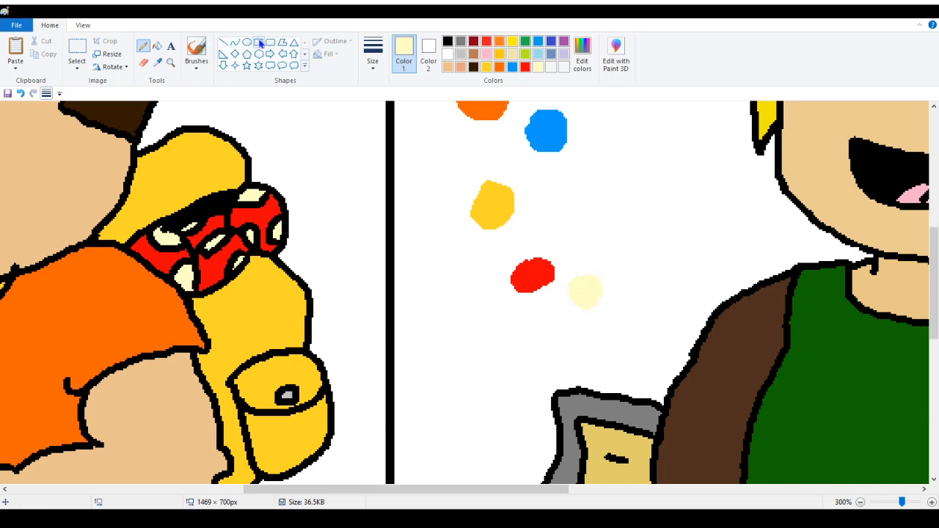
# Draw a rectangle around the pale cream swatch dot and fill the box black behind it
pyautogui.click(258, 43)
pyautogui.moveTo(561, 254); pyautogui.dragTo(613, 322)
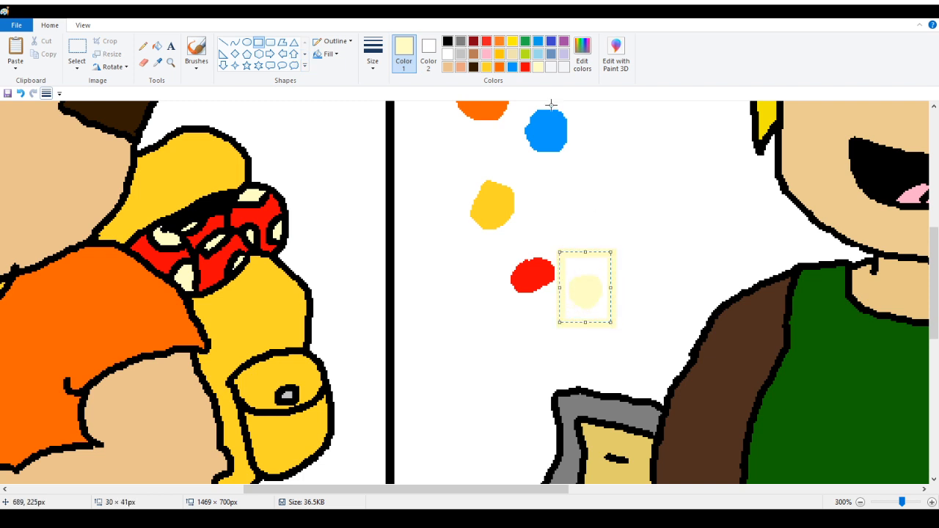
pyautogui.click(448, 40)
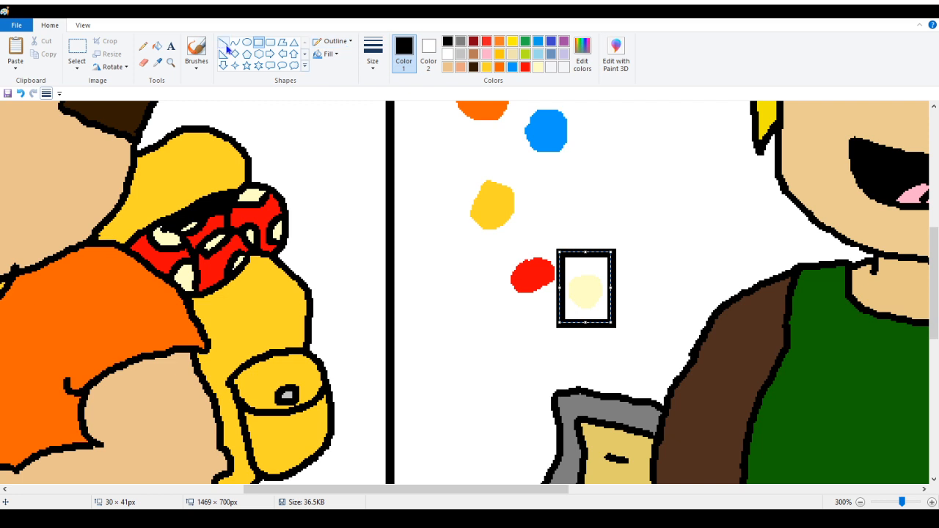
pyautogui.click(157, 46)
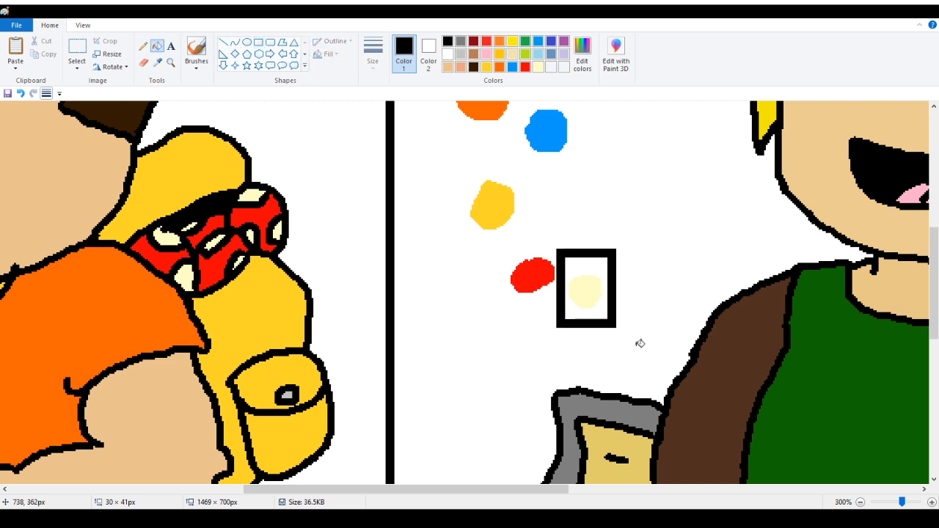
pyautogui.click(606, 260)
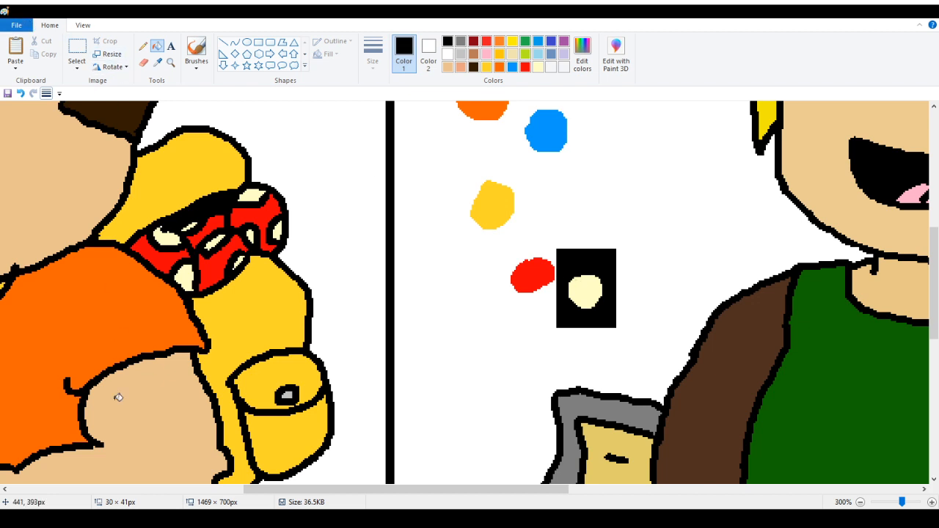
# Zoom in to inspect the backpack mushroom's spots, sample their pale cream, and zoom back out to the full drawing
pyautogui.click(170, 62)
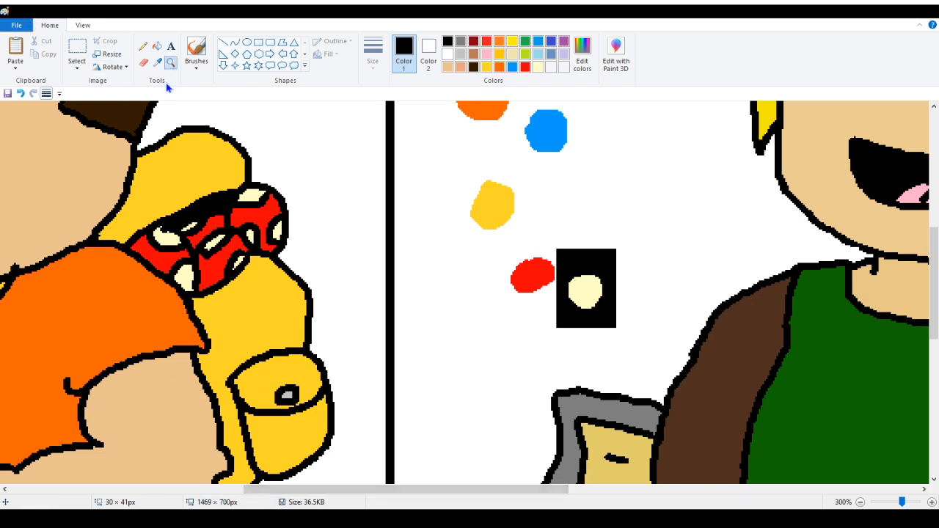
pyautogui.click(188, 232)
pyautogui.click(190, 233)
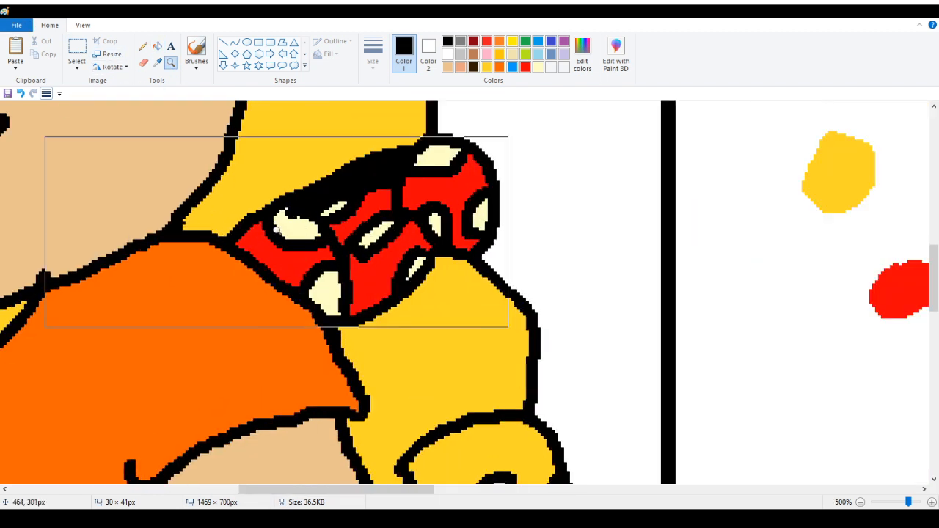
pyautogui.click(190, 232)
pyautogui.click(401, 235)
pyautogui.scroll(3, 315, 220)
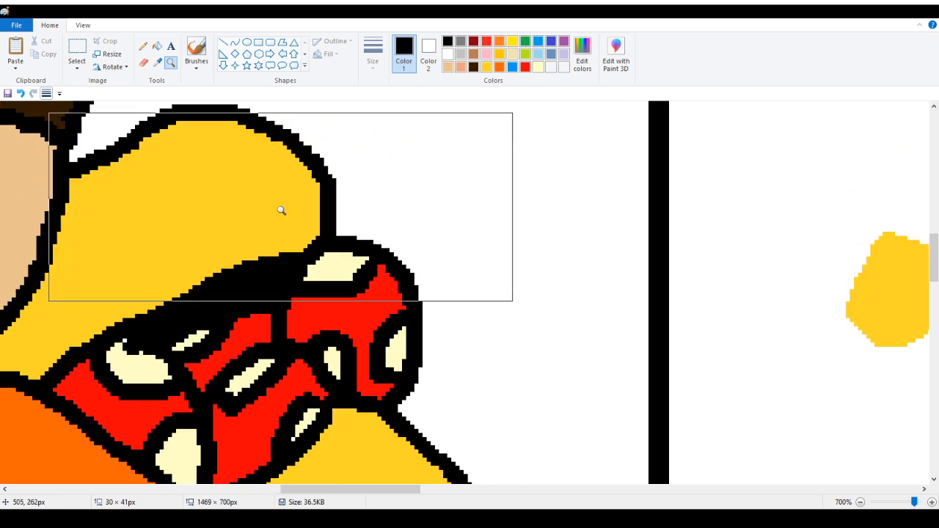
pyautogui.click(156, 63)
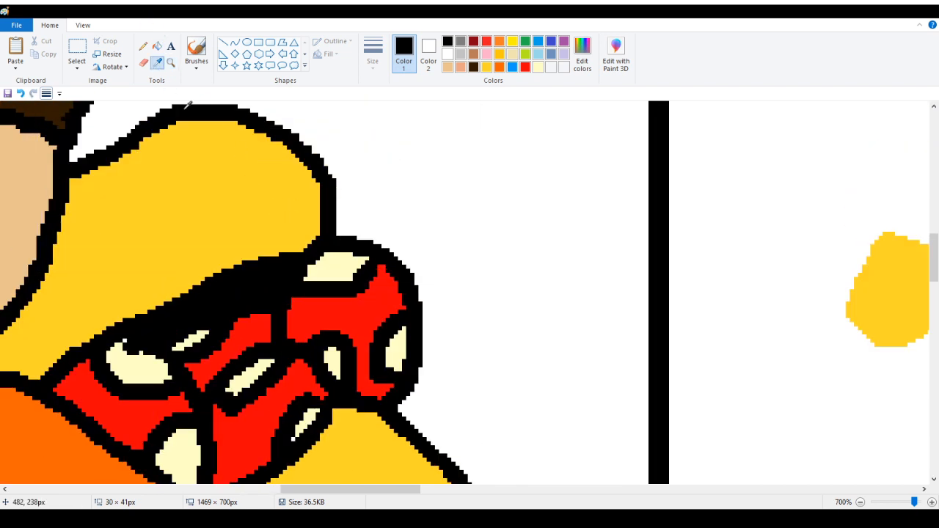
pyautogui.click(339, 268)
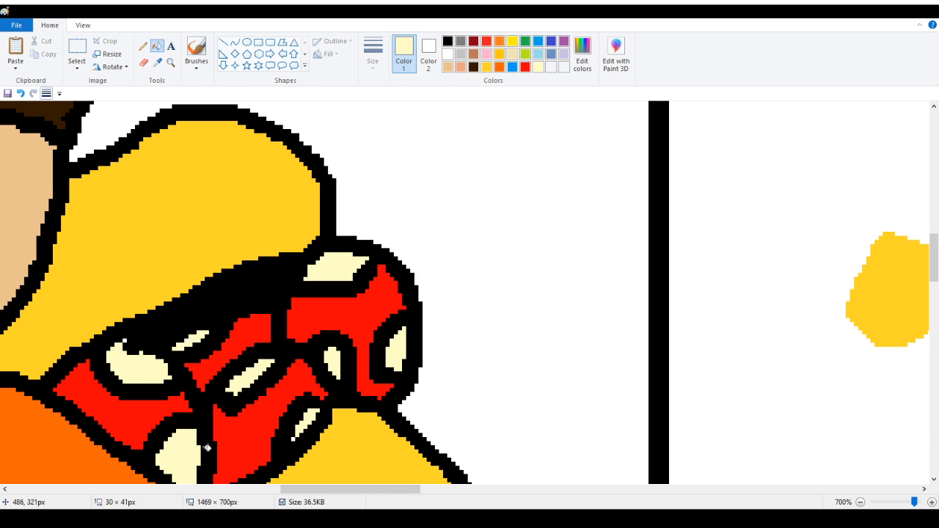
pyautogui.click(171, 64)
pyautogui.rightClick(79, 197)
pyautogui.rightClick(67, 210)
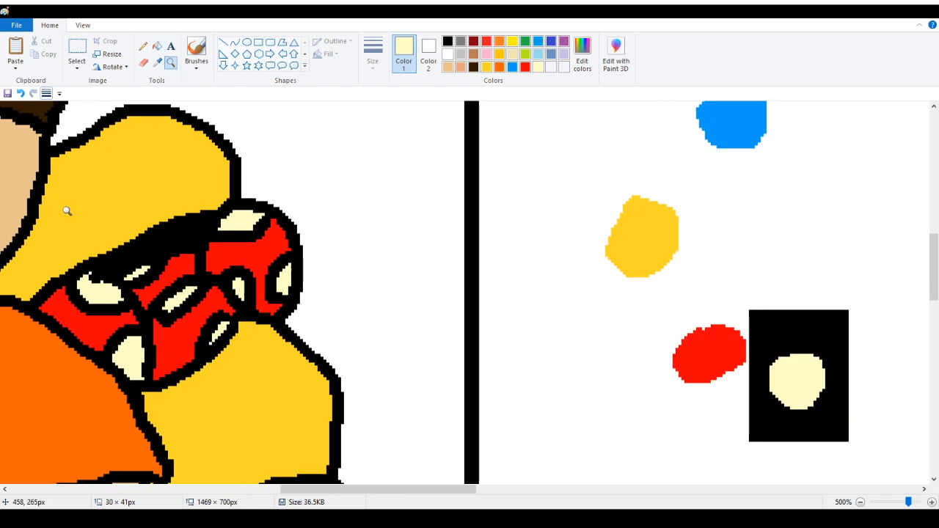
pyautogui.rightClick(55, 214)
pyautogui.rightClick(35, 220)
pyautogui.rightClick(19, 225)
pyautogui.rightClick(19, 231)
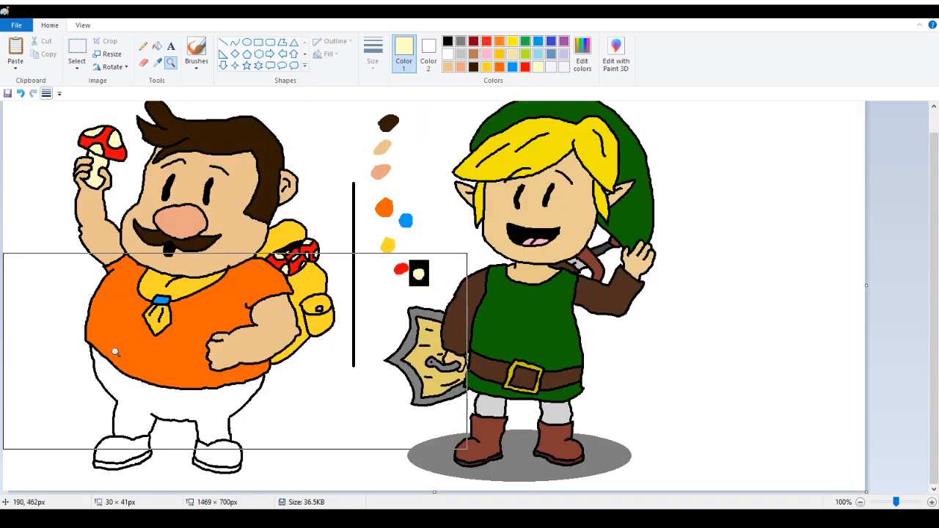
# Zoom in on Tarin's lower body and take the Pencil tool with green as the drawing color
pyautogui.click(88, 378)
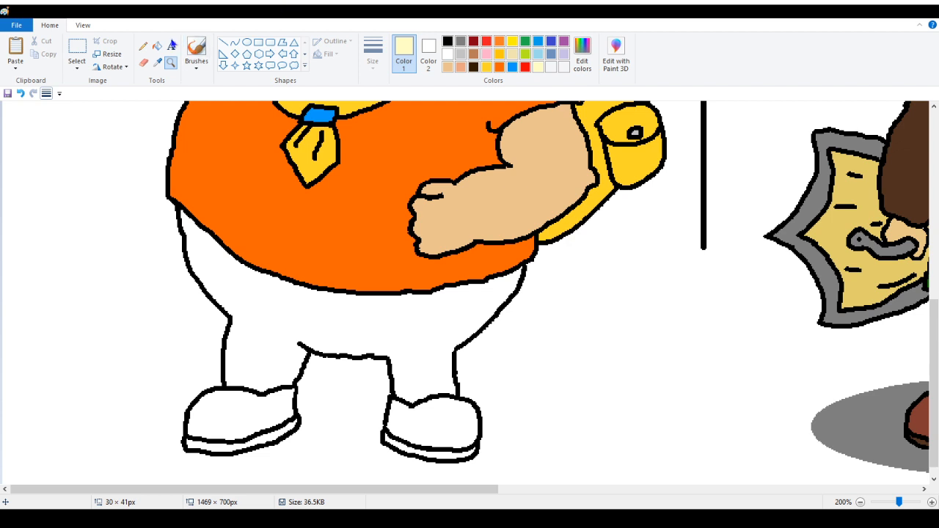
pyautogui.click(143, 46)
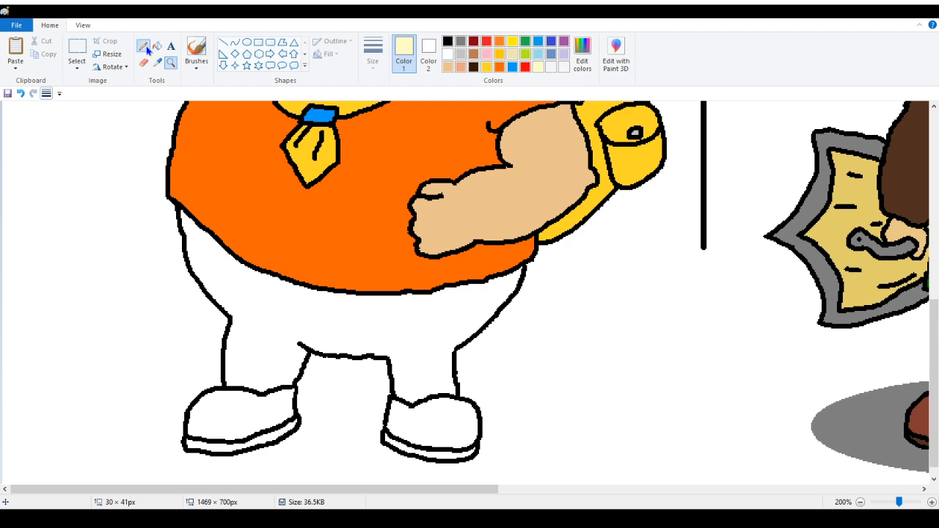
pyautogui.click(526, 43)
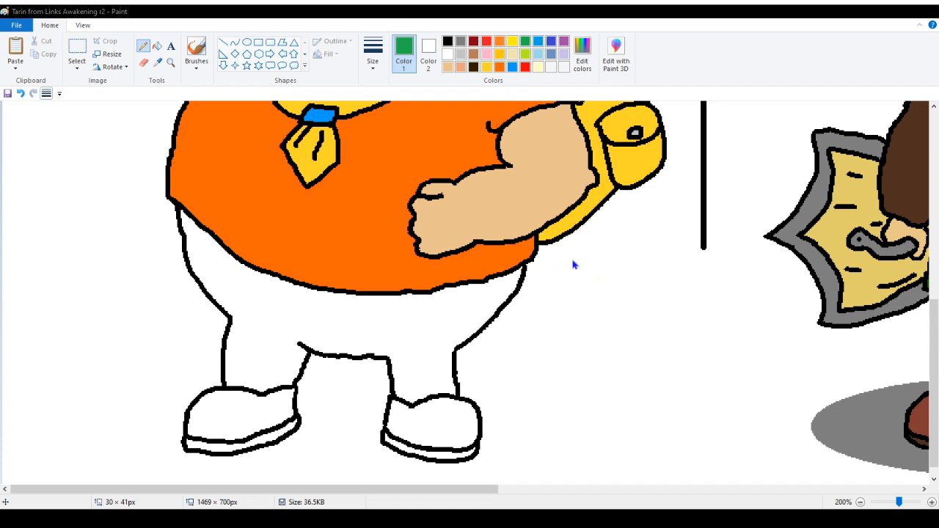
# Fill Tarin's trousers with dark green and add a matching green sample dot to the swatch column
pyautogui.click(157, 45)
pyautogui.click(255, 298)
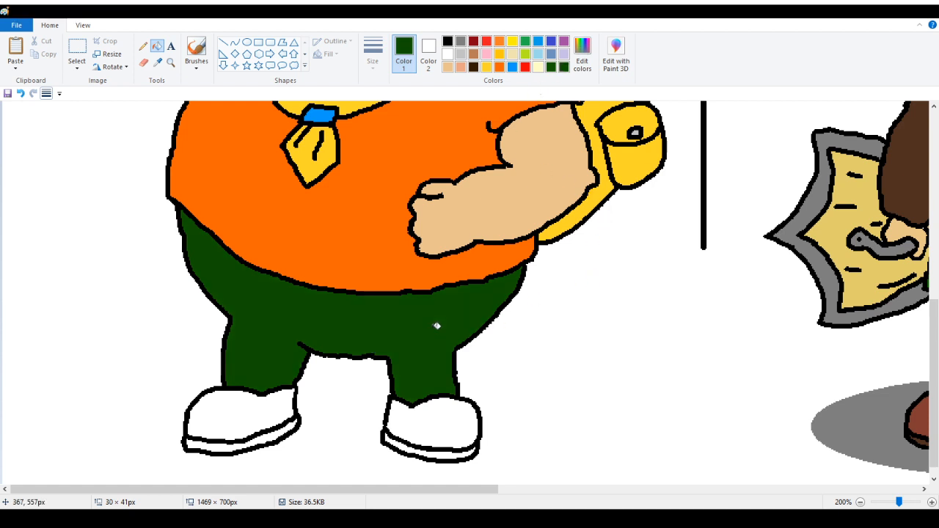
pyautogui.scroll(5, 671, 243)
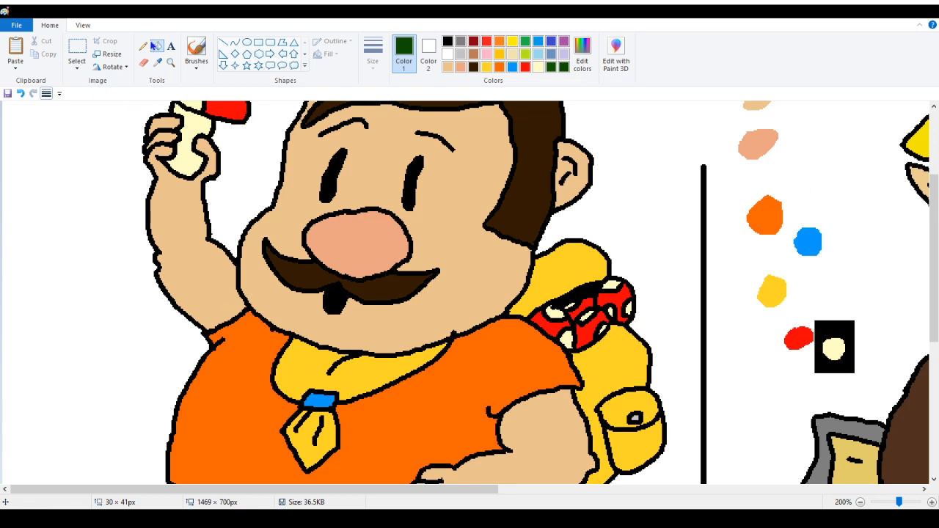
pyautogui.click(143, 45)
pyautogui.scroll(-2, 780, 262)
pyautogui.moveTo(742, 260); pyautogui.dragTo(755, 276)
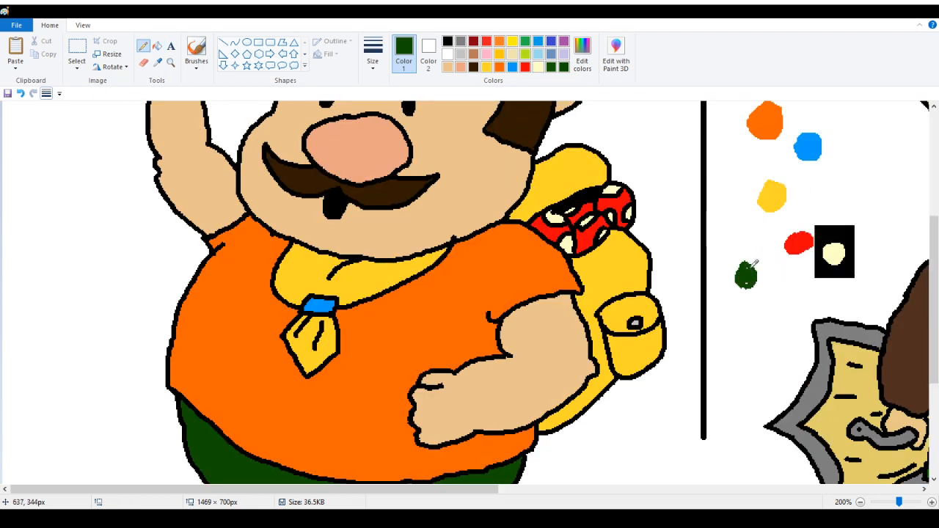
pyautogui.scroll(-3, 283, 242)
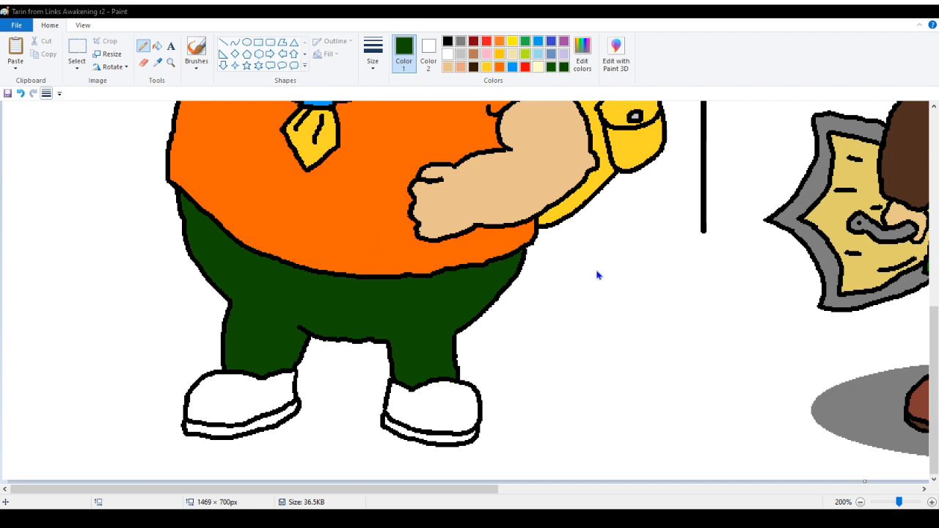
# Fill both of Tarin's shoes with brown and add a brown sample dot to the swatch column
pyautogui.click(369, 350)
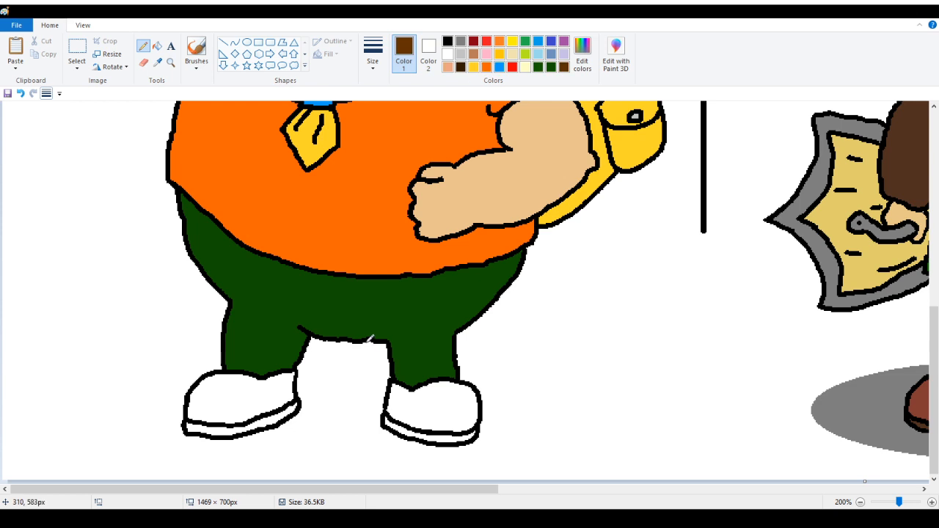
pyautogui.click(158, 46)
pyautogui.click(219, 386)
pyautogui.click(434, 397)
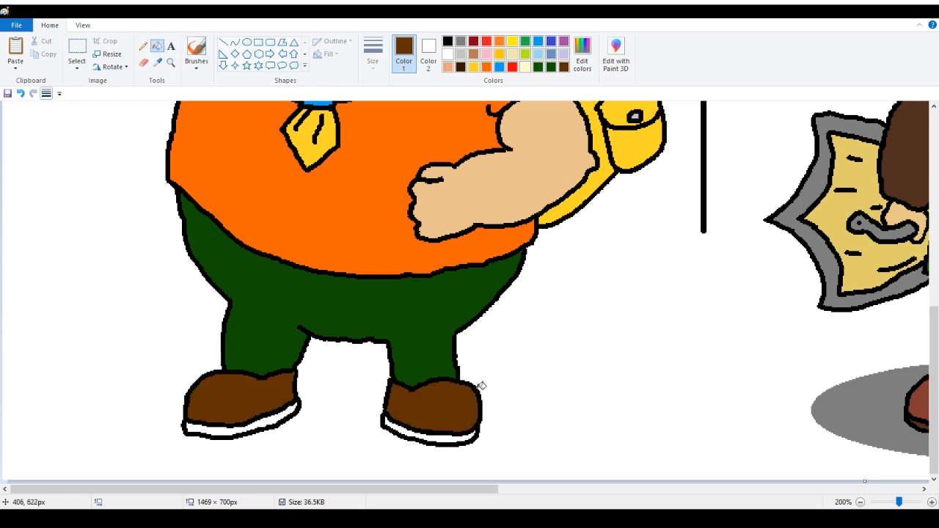
pyautogui.click(143, 47)
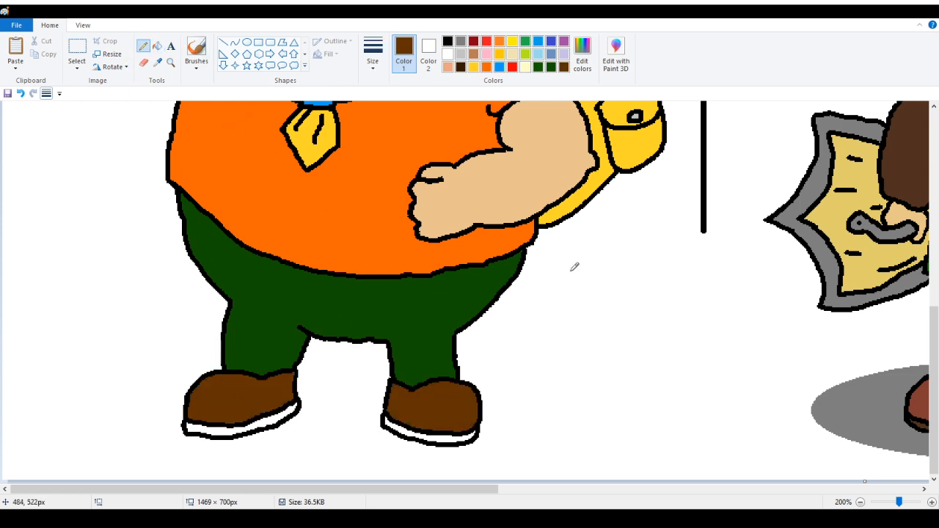
pyautogui.scroll(3, 848, 327)
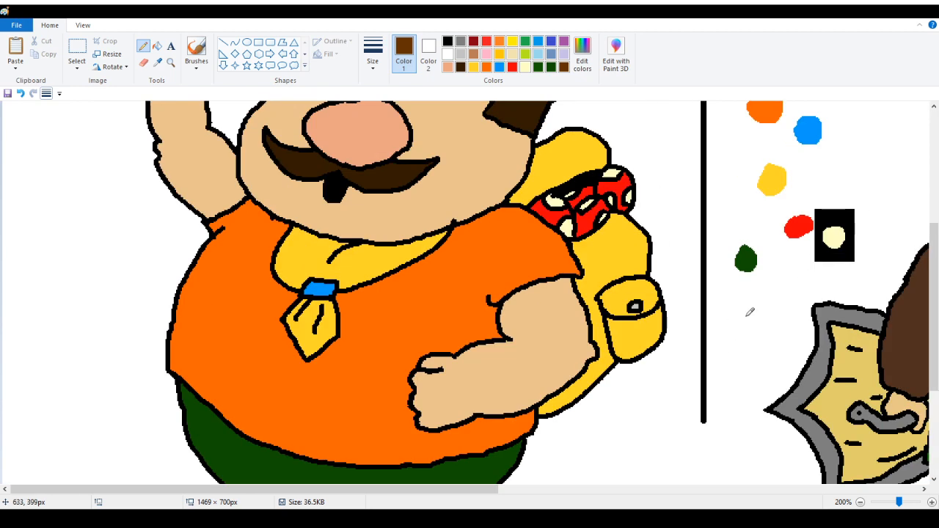
pyautogui.moveTo(746, 313); pyautogui.dragTo(739, 326)
pyautogui.scroll(-3, 762, 293)
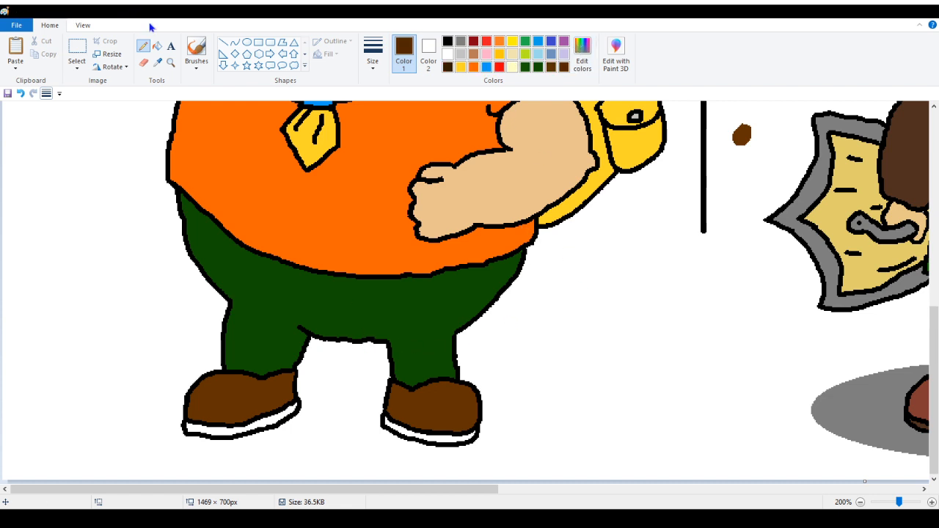
# Fill the shoe soles with a darker brown and add a dark brown sample dot below the first
pyautogui.click(157, 46)
pyautogui.click(273, 417)
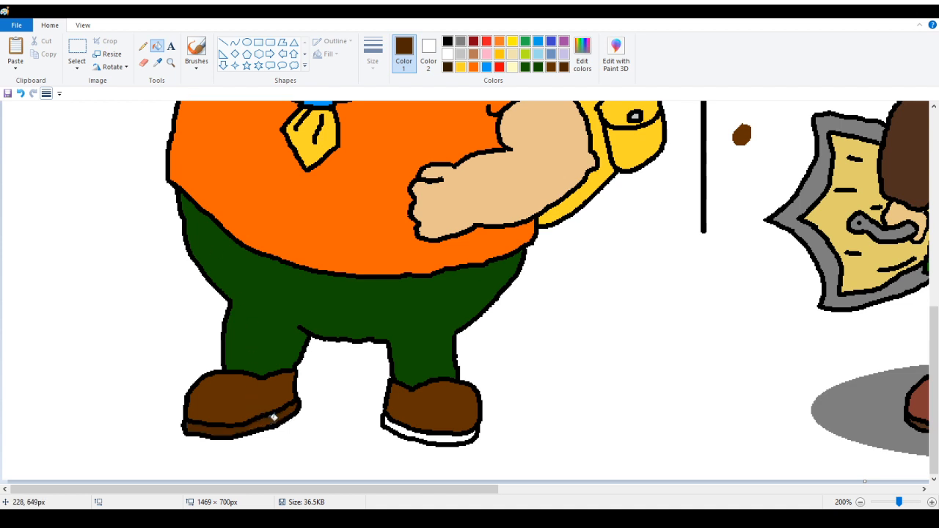
pyautogui.click(403, 426)
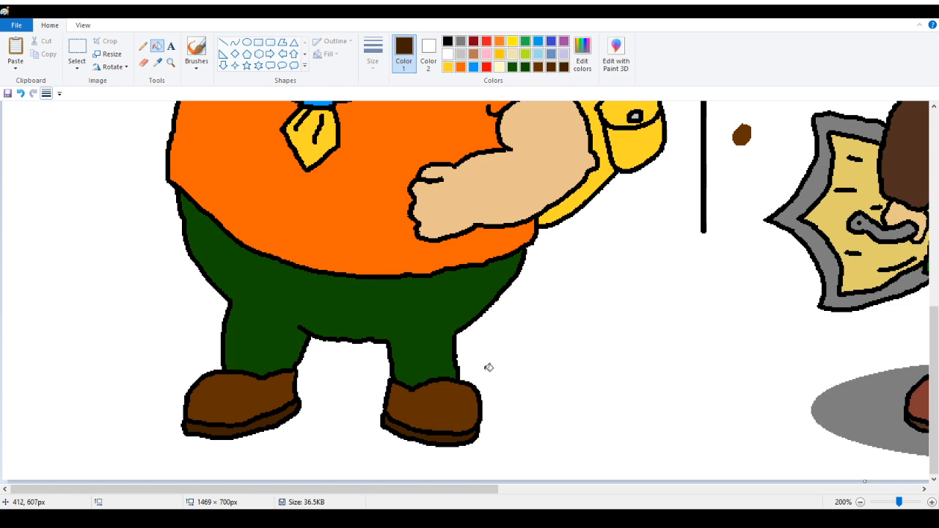
pyautogui.scroll(5, 470, 180)
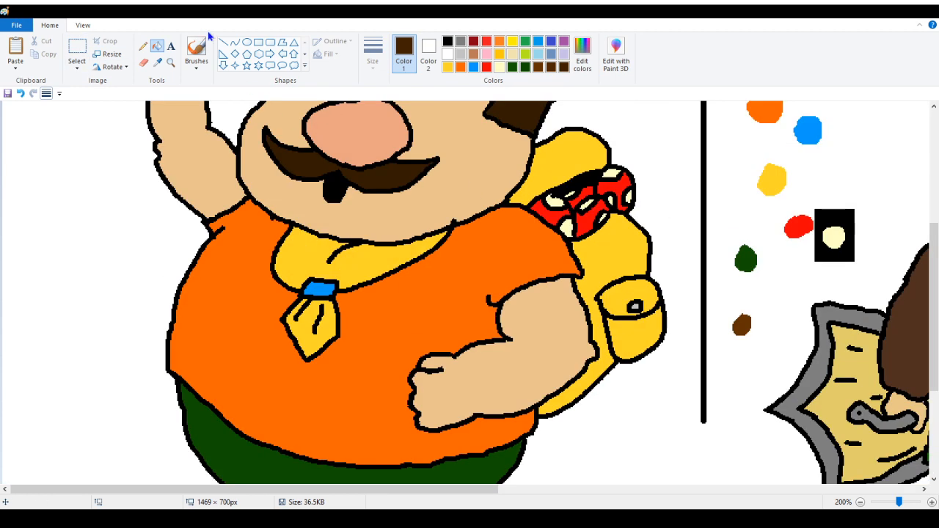
pyautogui.click(144, 47)
pyautogui.scroll(-3, 692, 311)
pyautogui.moveTo(745, 246)
pyautogui.mouseDown()
pyautogui.moveTo(730, 255)
pyautogui.moveTo(752, 252)
pyautogui.moveTo(734, 269)
pyautogui.mouseUp()
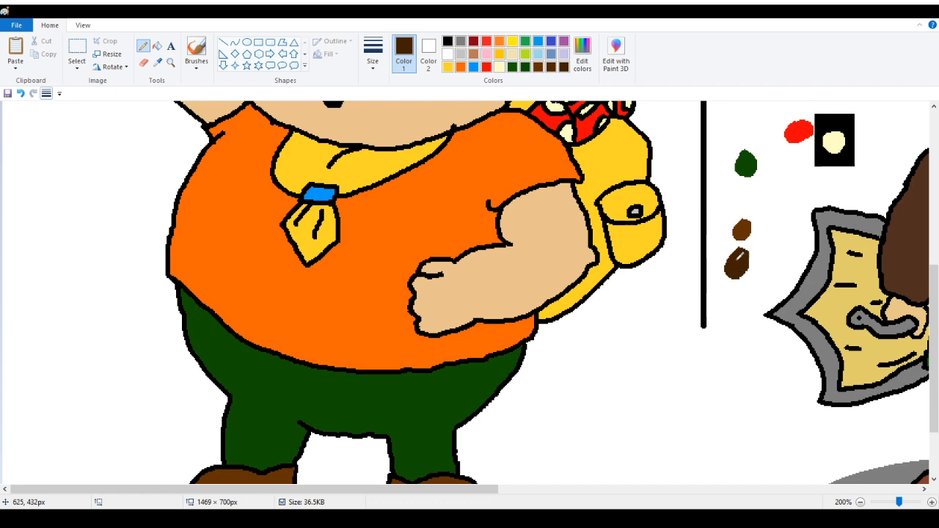
# Zoom out to the full drawing and sample the grey of Link's ground shadow as the drawing color
pyautogui.scroll(10, 739, 256)
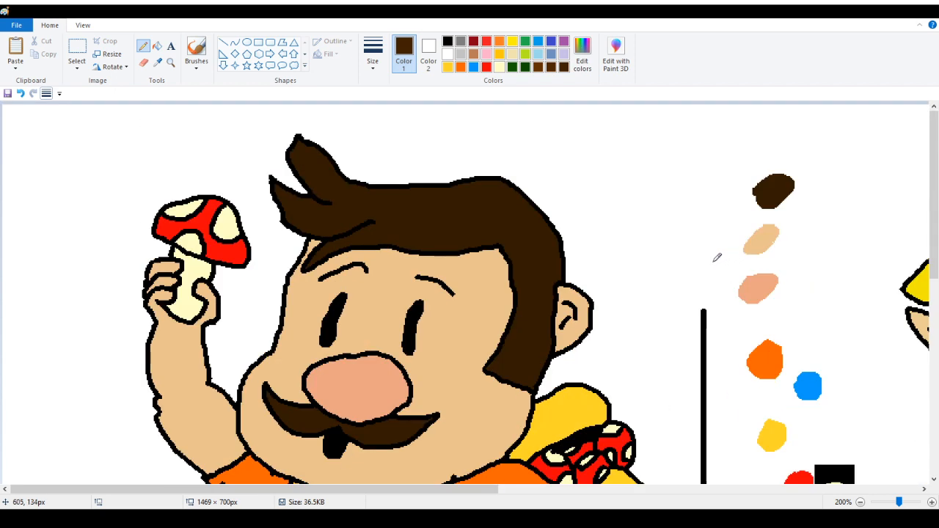
pyautogui.scroll(-10, 353, 255)
pyautogui.scroll(10, 357, 258)
pyautogui.scroll(-10, 357, 258)
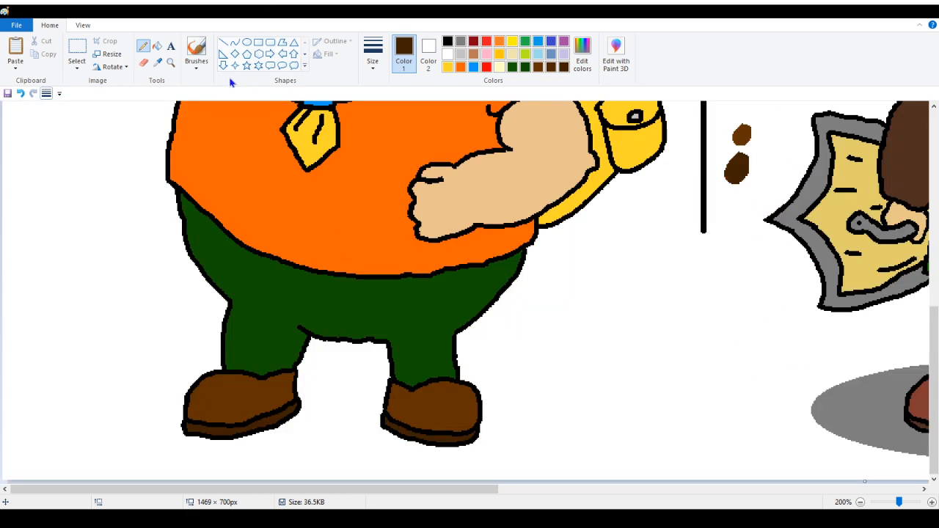
pyautogui.click(170, 62)
pyautogui.rightClick(182, 259)
pyautogui.rightClick(183, 258)
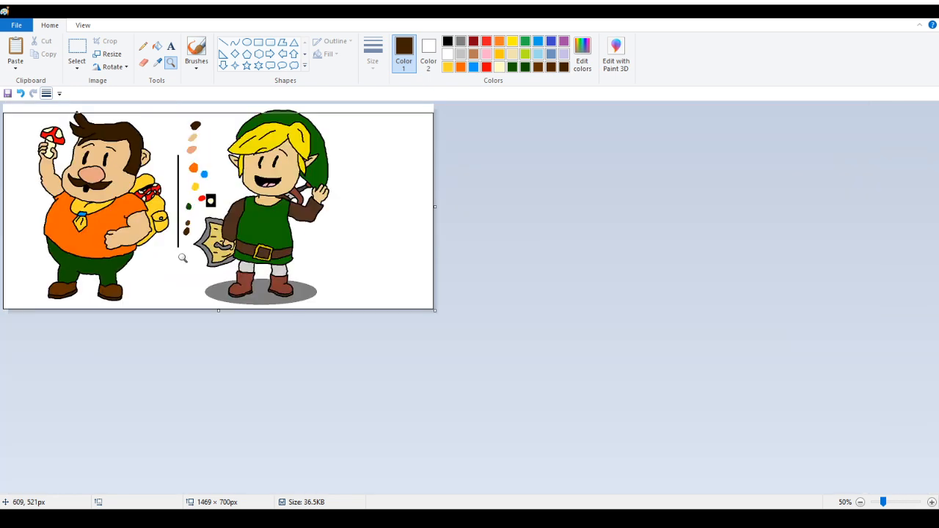
pyautogui.click(183, 258)
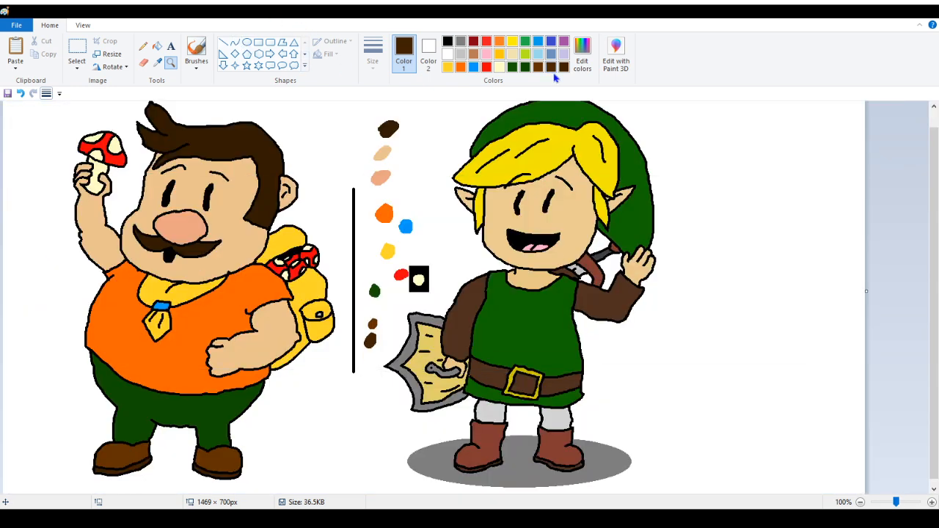
pyautogui.click(157, 62)
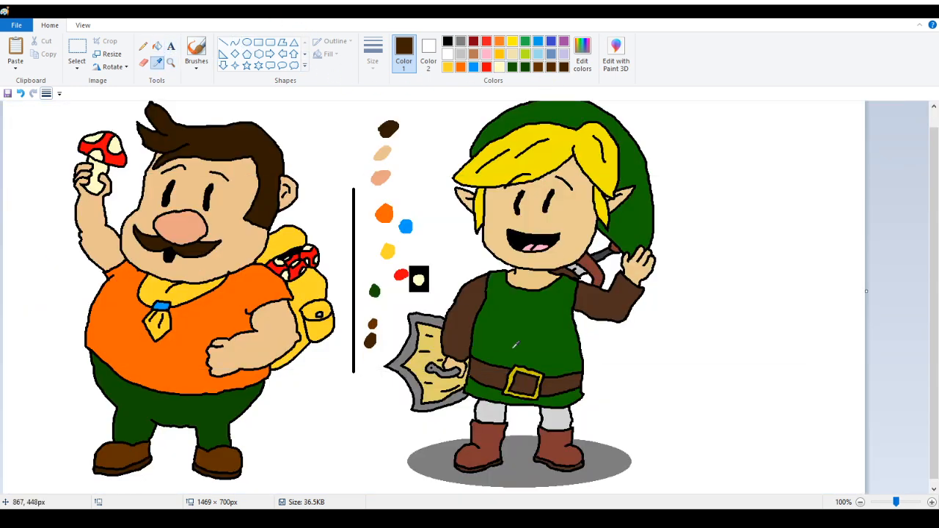
pyautogui.click(514, 450)
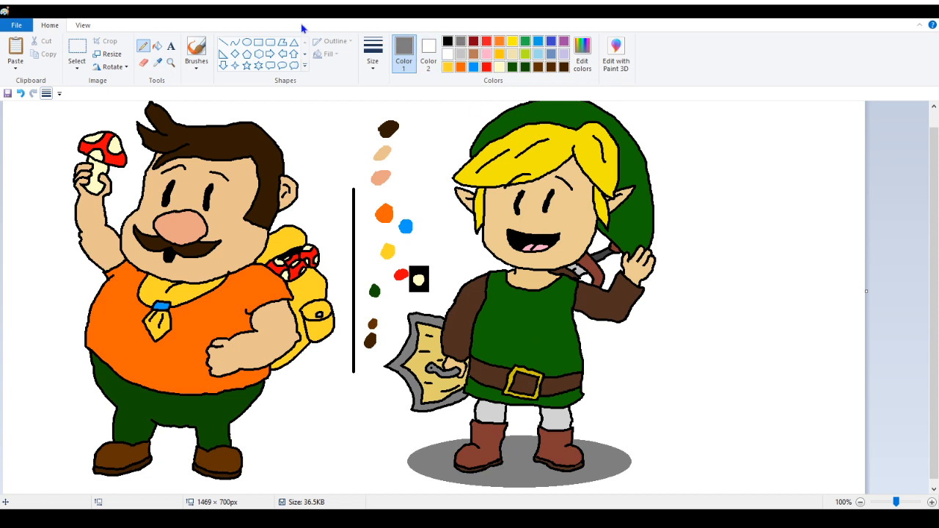
# Draw a grey ellipse outline about 424 × 85 px and move it into the blank space right of Link
pyautogui.click(247, 42)
pyautogui.scroll(-1, 577, 156)
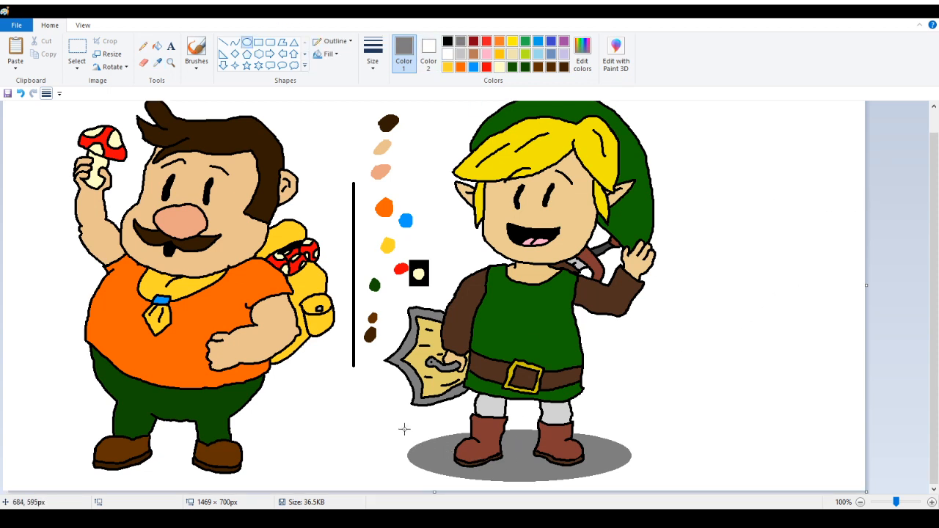
pyautogui.moveTo(404, 429); pyautogui.dragTo(659, 456)
pyautogui.moveTo(632, 463)
pyautogui.mouseDown()
pyautogui.moveTo(268, 467)
pyautogui.moveTo(617, 463)
pyautogui.mouseUp()
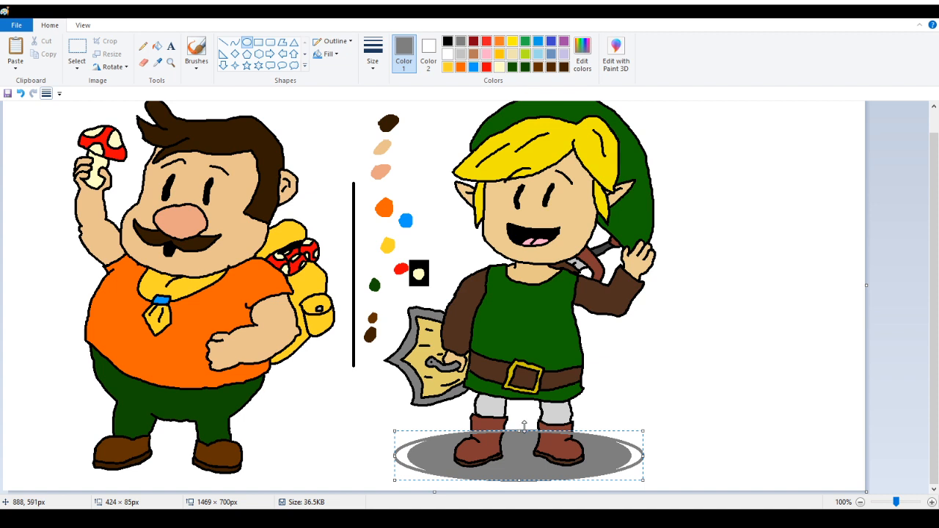
pyautogui.moveTo(521, 428); pyautogui.dragTo(751, 375)
pyautogui.click(774, 265)
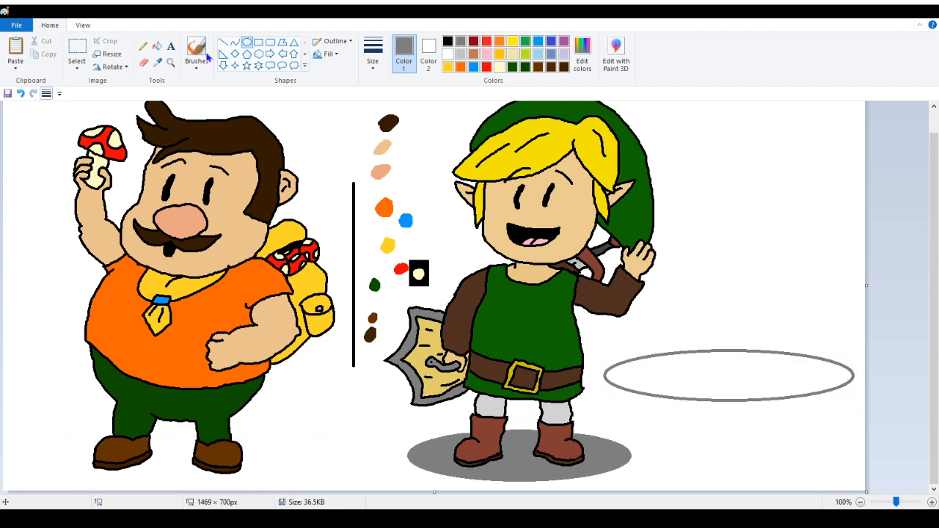
# Erase the top arc of the grey ellipse outline by filling it with white
pyautogui.click(144, 63)
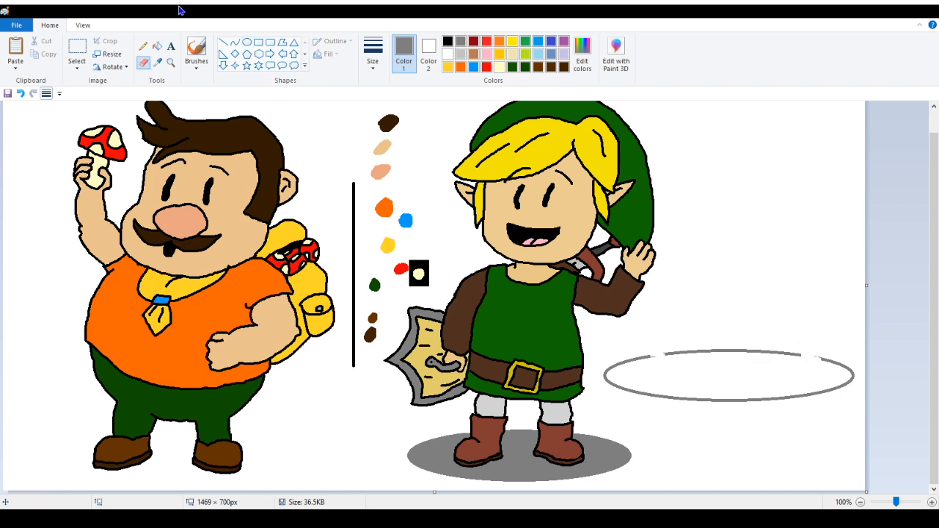
pyautogui.click(157, 45)
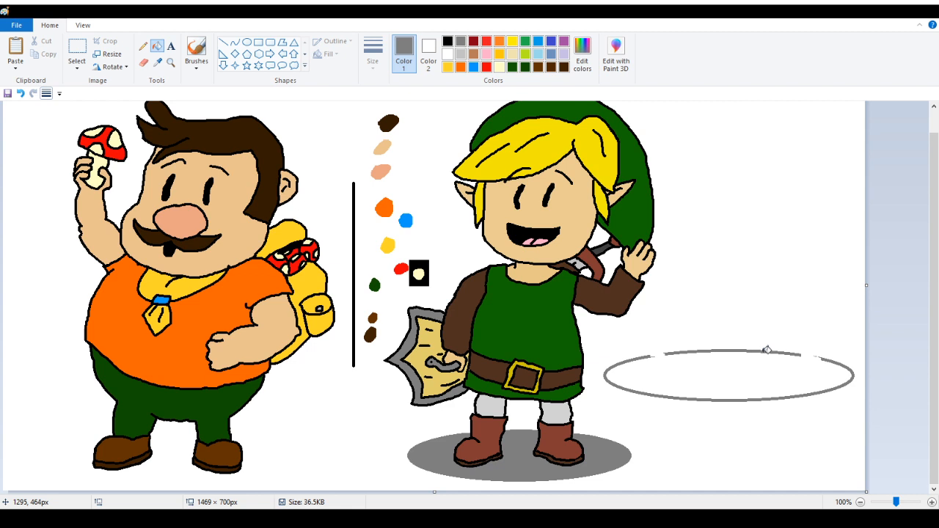
pyautogui.rightClick(768, 350)
# Select the open ellipse and move it under Tarin's feet as his ground shadow
pyautogui.click(77, 53)
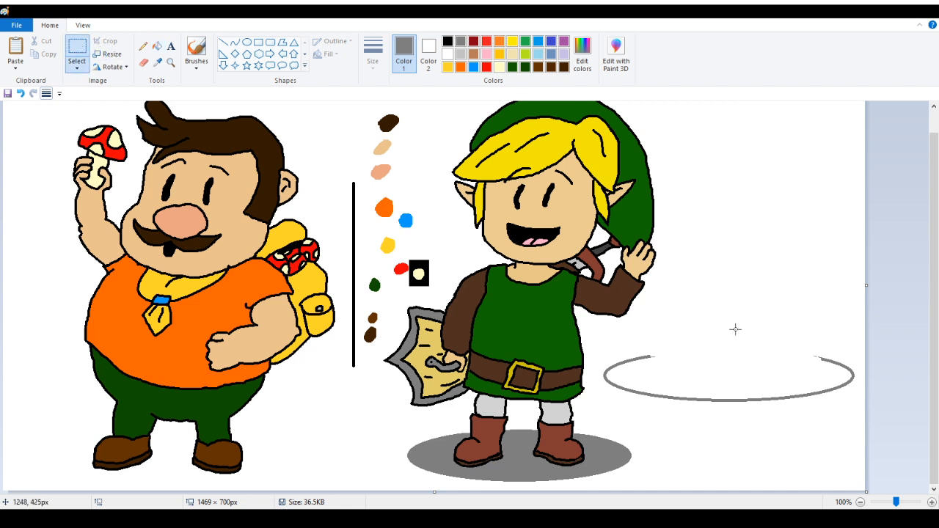
pyautogui.moveTo(592, 335); pyautogui.dragTo(866, 420)
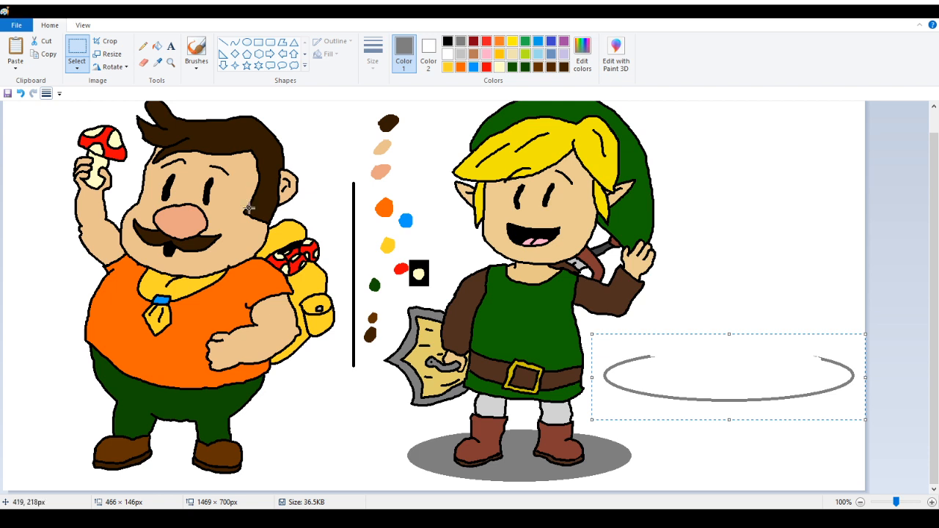
pyautogui.moveTo(744, 391); pyautogui.dragTo(184, 478)
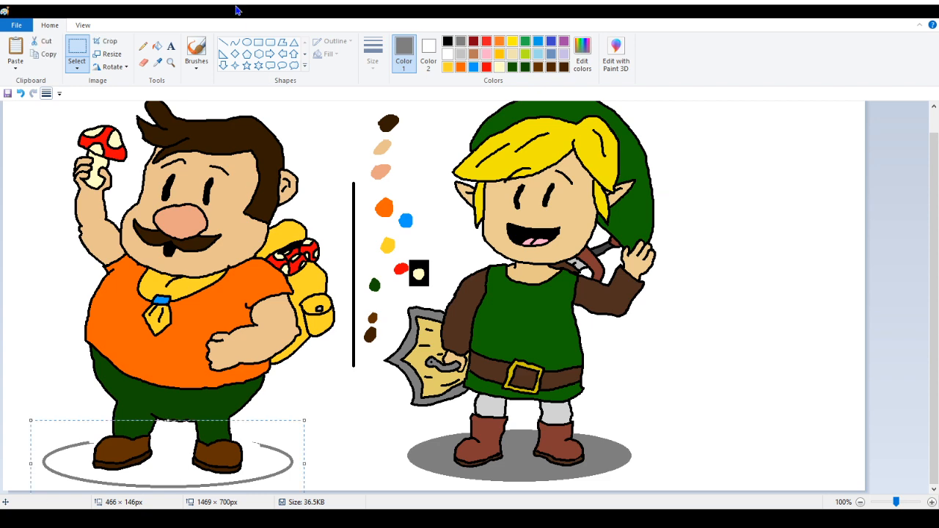
# Zoom in on Tarin's shoes and try drawing a grey straight line behind them, then undo it
pyautogui.click(170, 62)
pyautogui.click(198, 401)
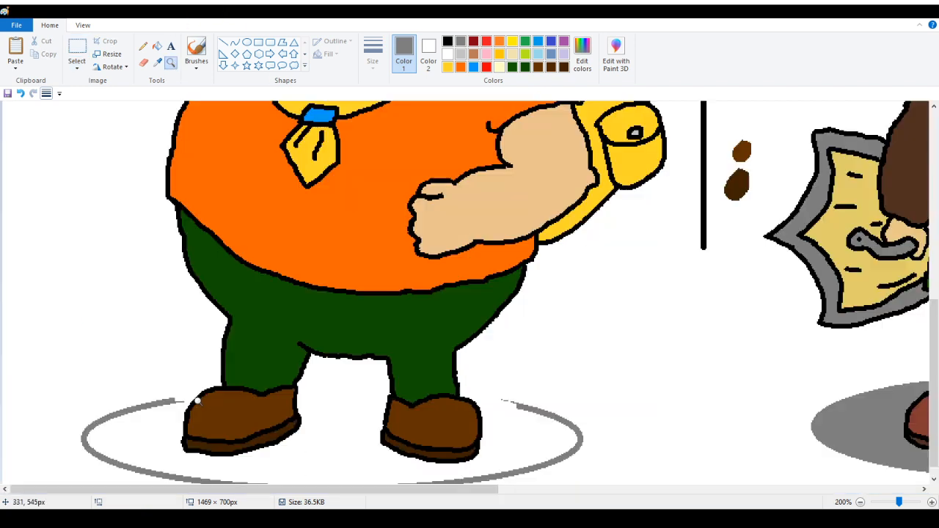
pyautogui.click(311, 384)
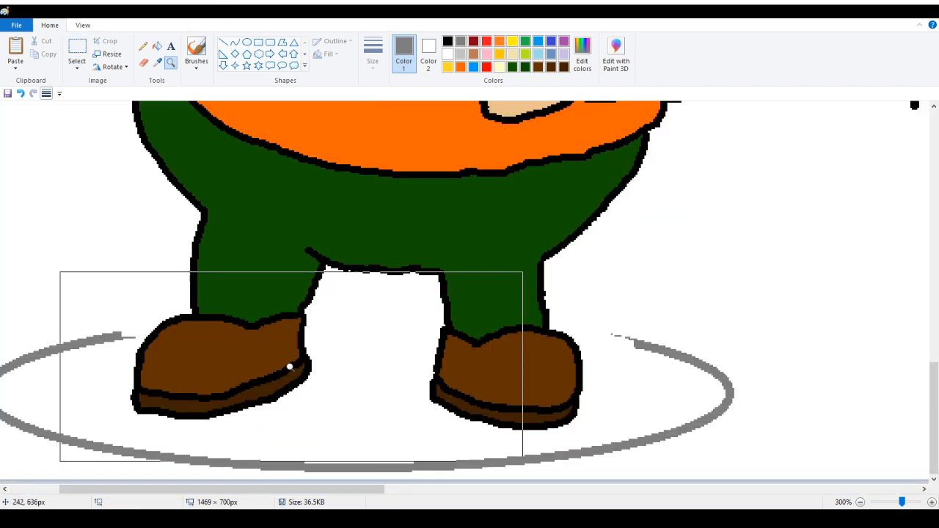
pyautogui.click(223, 41)
pyautogui.moveTo(120, 336); pyautogui.dragTo(633, 343)
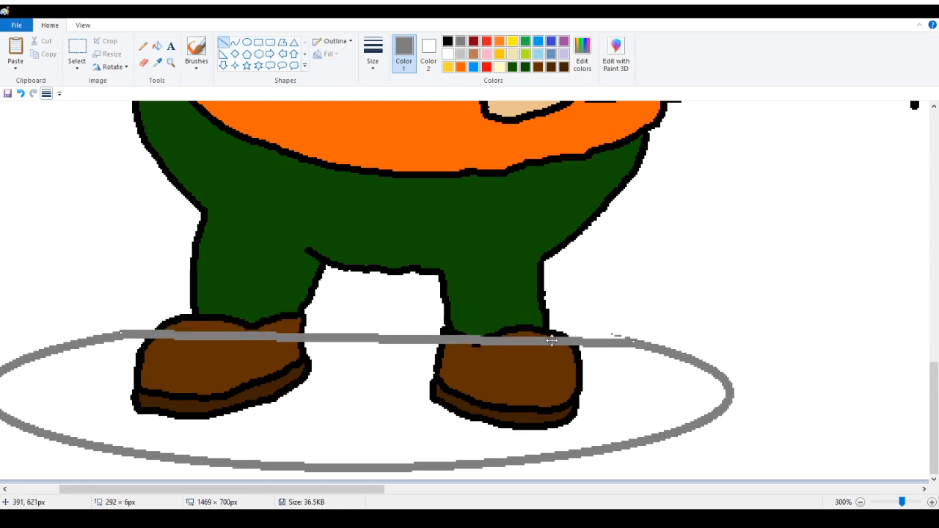
pyautogui.moveTo(369, 340); pyautogui.dragTo(374, 300)
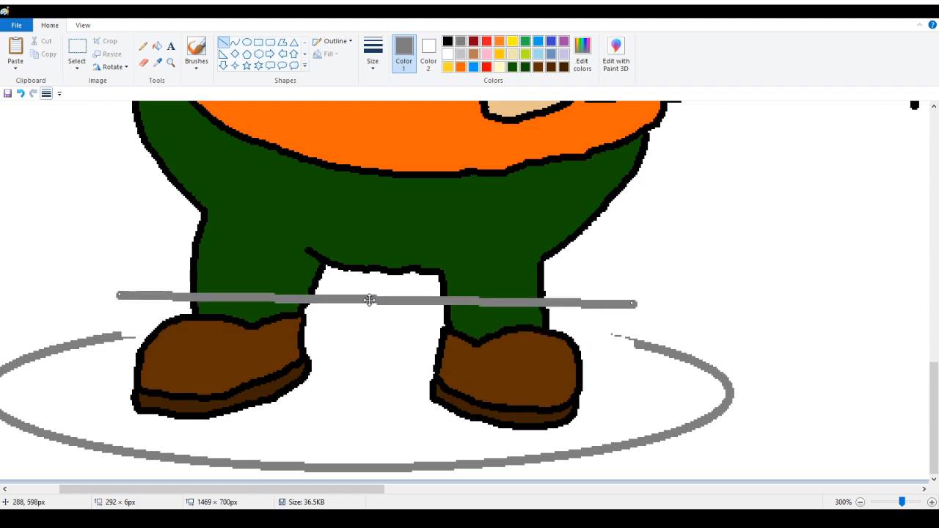
pyautogui.click(268, 220)
pyautogui.click(21, 94)
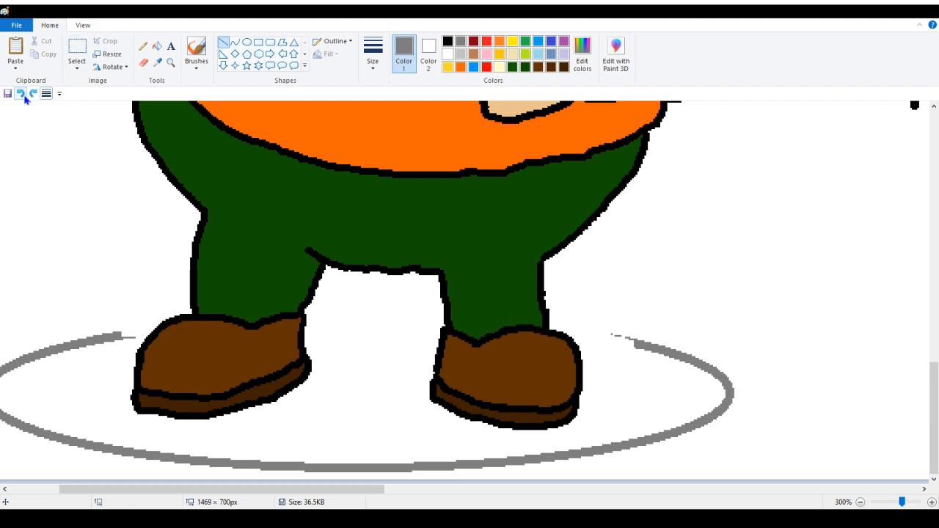
# Draw short grey curves connecting the shadow ellipse's open ends to the backs of both shoes
pyautogui.click(235, 42)
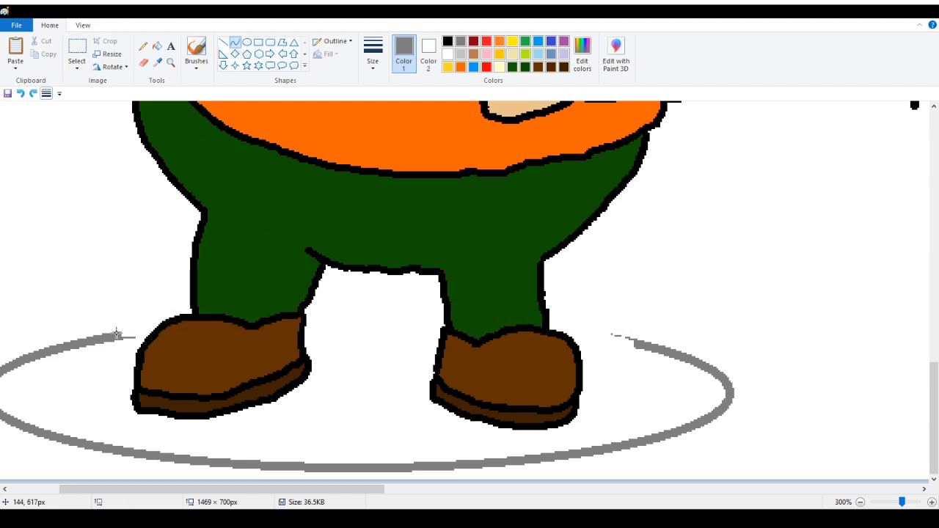
pyautogui.moveTo(110, 337); pyautogui.dragTo(150, 330)
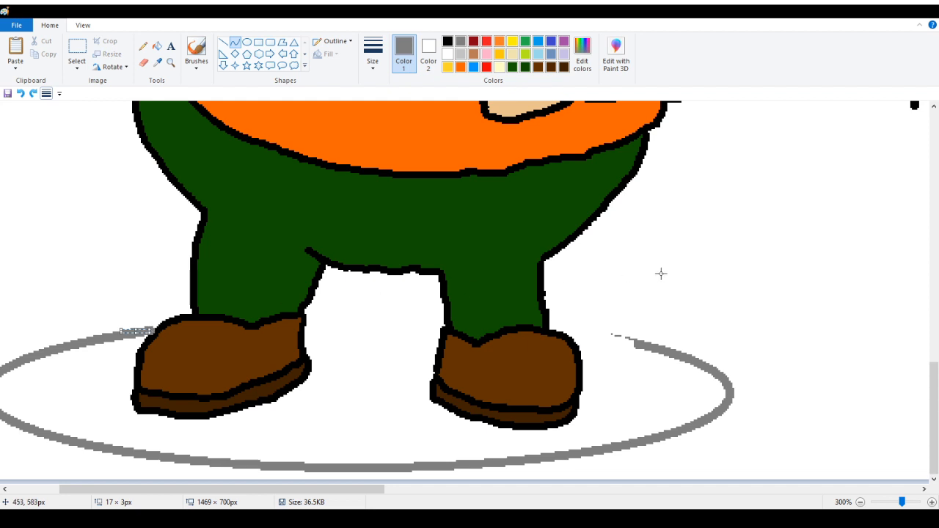
pyautogui.moveTo(640, 345); pyautogui.dragTo(592, 334)
pyautogui.click(595, 337)
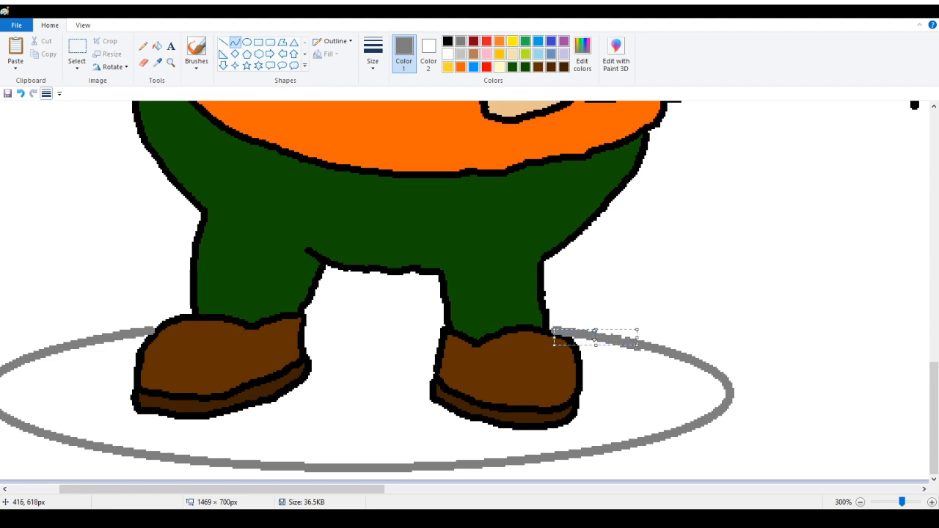
# Nudge the right shoe's connecting curve into place and draw a slightly bent grey curve between the two shoes to close the shadow outline
pyautogui.moveTo(609, 339); pyautogui.dragTo(606, 335)
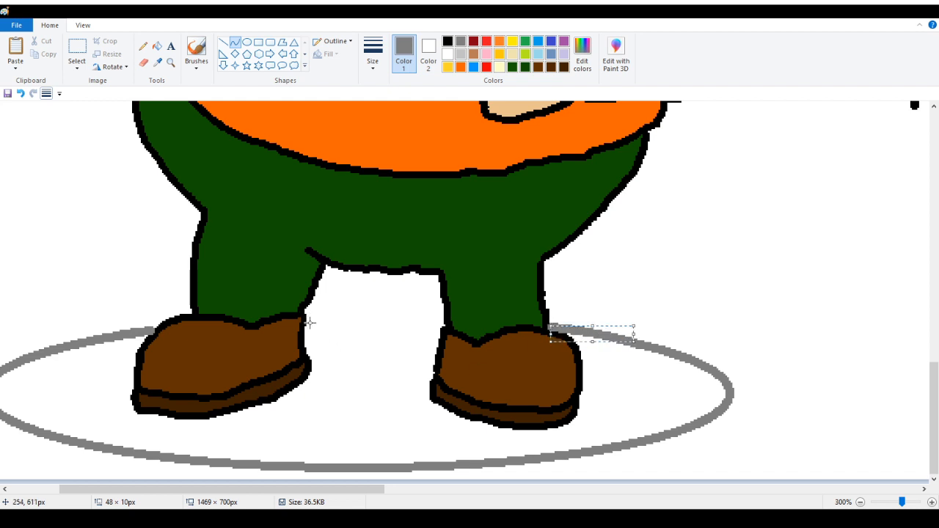
pyautogui.moveTo(307, 320); pyautogui.dragTo(439, 323)
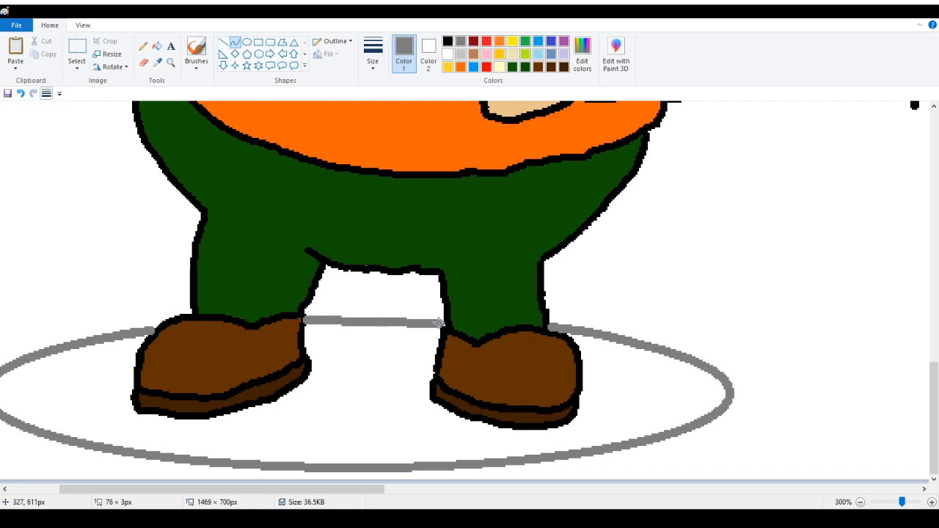
pyautogui.moveTo(384, 323)
pyautogui.mouseDown()
pyautogui.moveTo(353, 314)
pyautogui.moveTo(383, 315)
pyautogui.mouseUp()
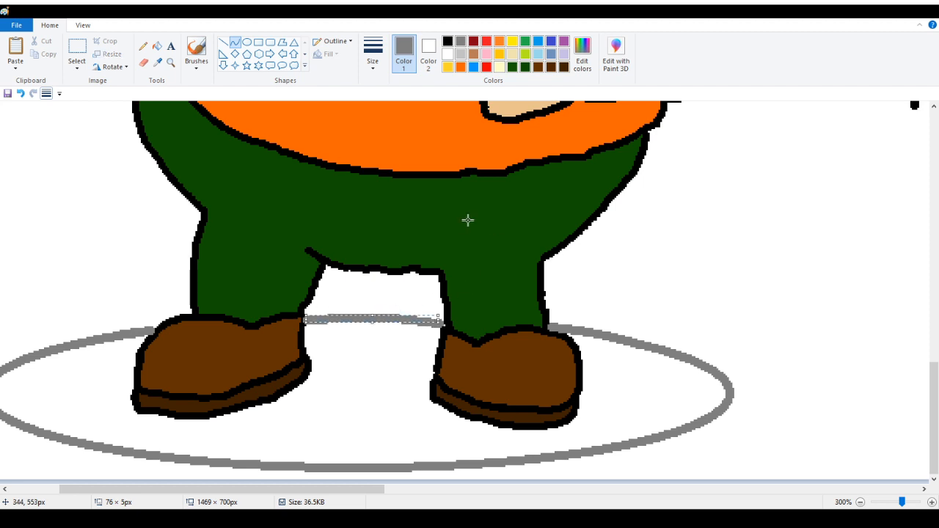
# Fill the closed shadow ellipse under Tarin's feet with grey
pyautogui.click(171, 62)
pyautogui.click(422, 288)
pyautogui.click(224, 269)
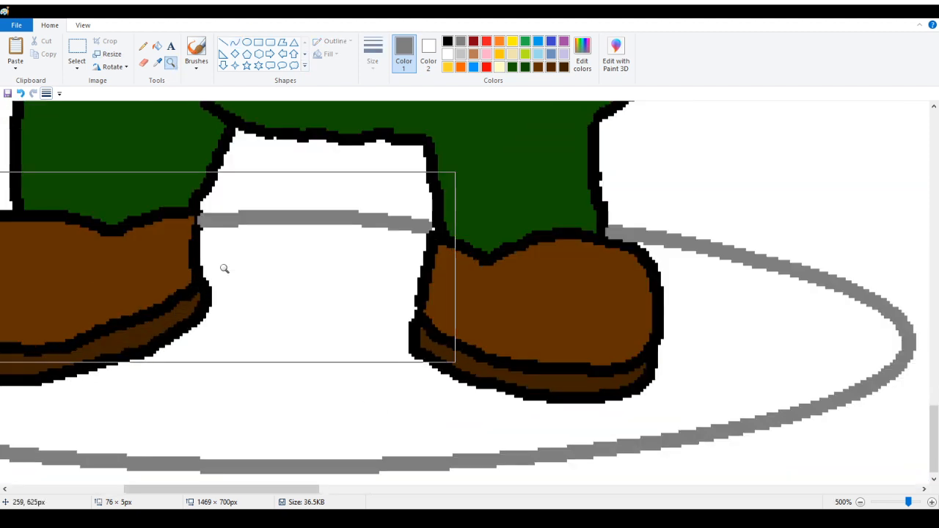
pyautogui.click(265, 263)
pyautogui.click(337, 232)
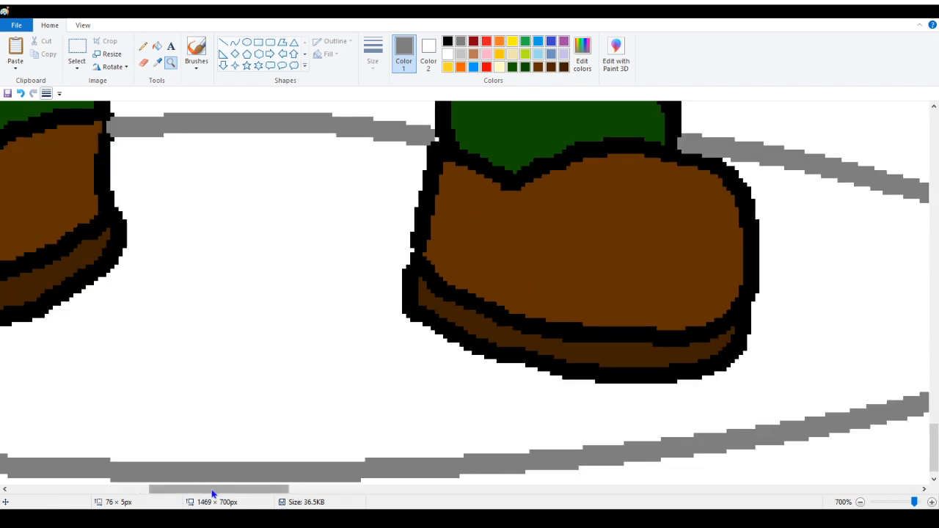
pyautogui.moveTo(210, 491); pyautogui.dragTo(237, 434)
pyautogui.scroll(2, 237, 434)
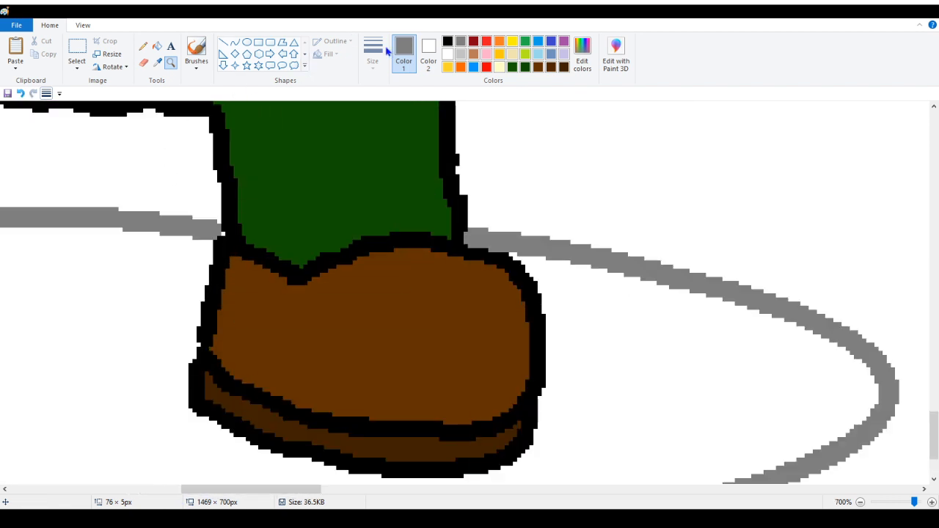
pyautogui.click(428, 55)
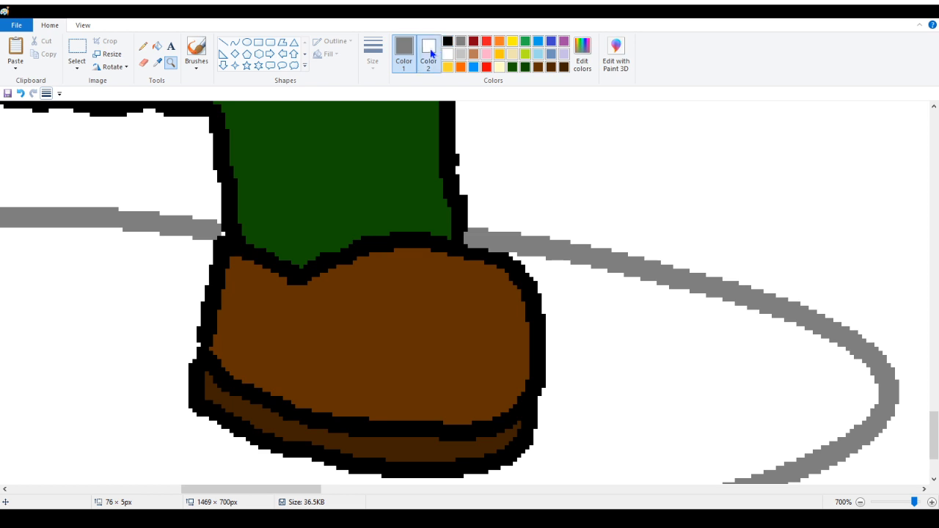
pyautogui.click(448, 41)
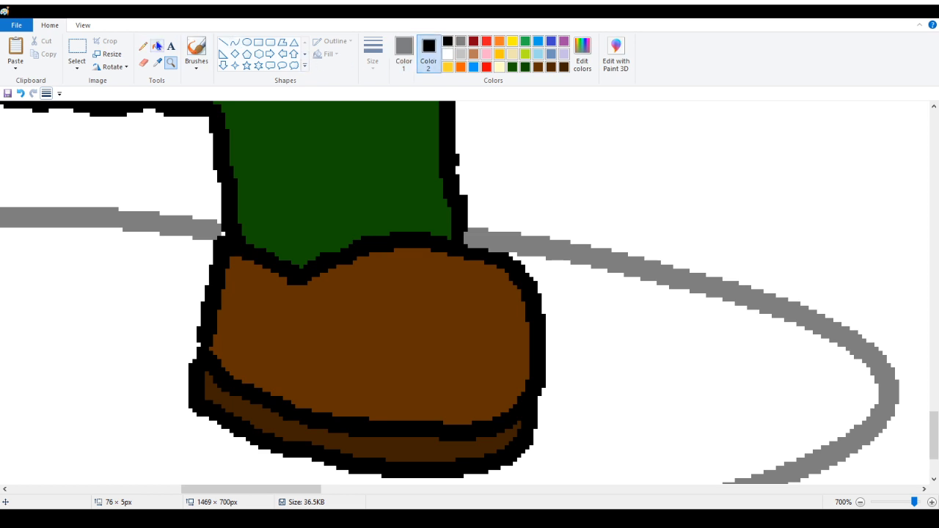
pyautogui.click(143, 46)
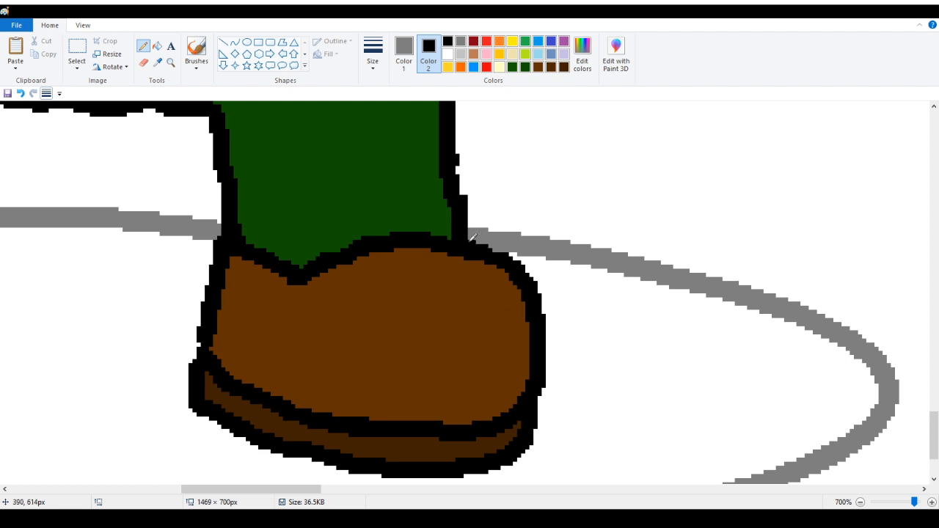
pyautogui.moveTo(305, 490); pyautogui.dragTo(172, 490)
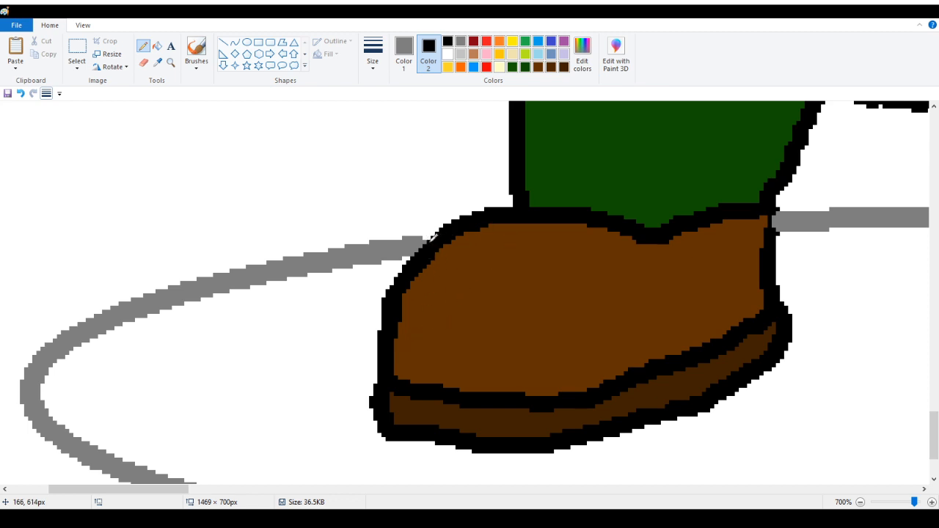
pyautogui.click(170, 63)
pyautogui.rightClick(136, 195)
pyautogui.click(157, 45)
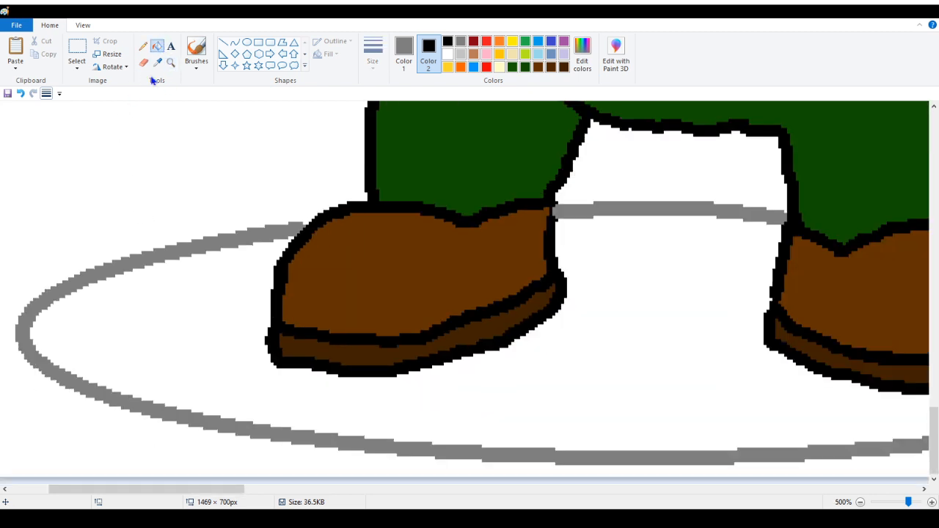
pyautogui.click(202, 292)
# Sample white as secondary colour and even out the shadow's top edge between the shoes with the pencil
pyautogui.click(170, 63)
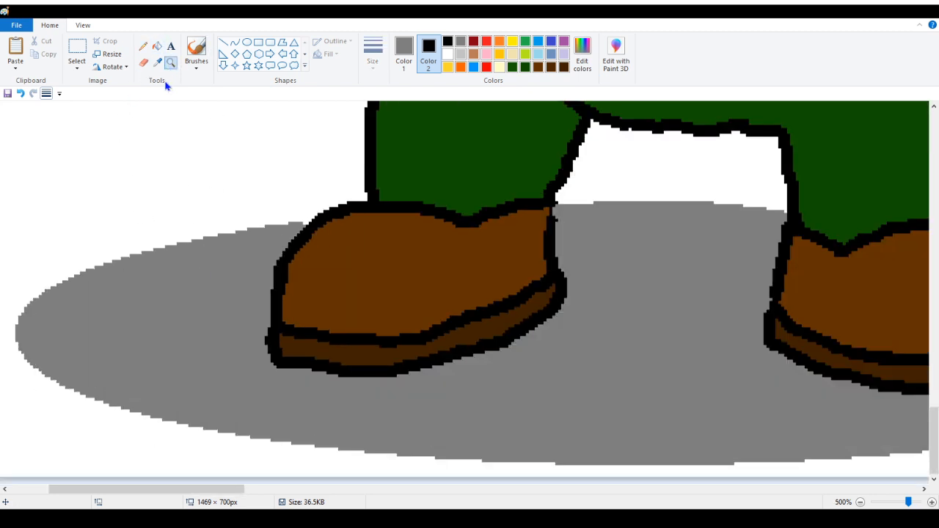
pyautogui.click(143, 46)
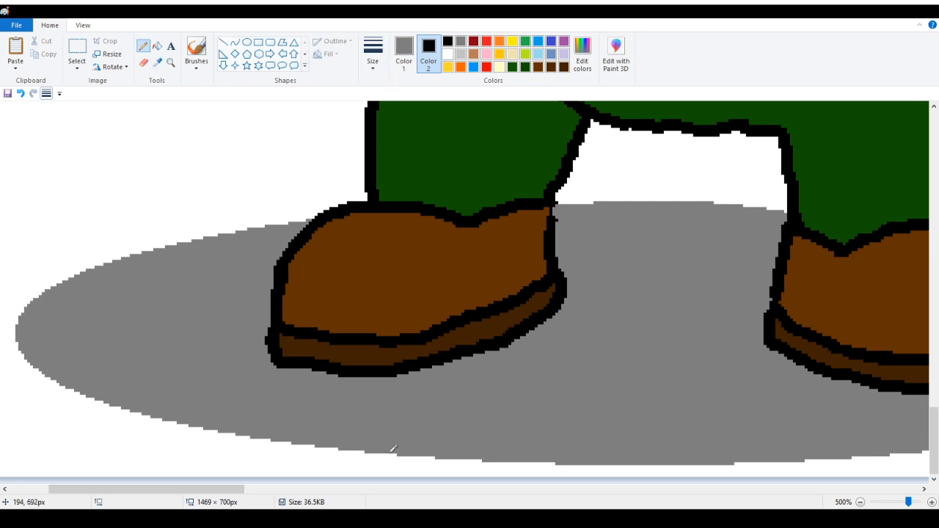
pyautogui.moveTo(208, 483); pyautogui.dragTo(297, 484)
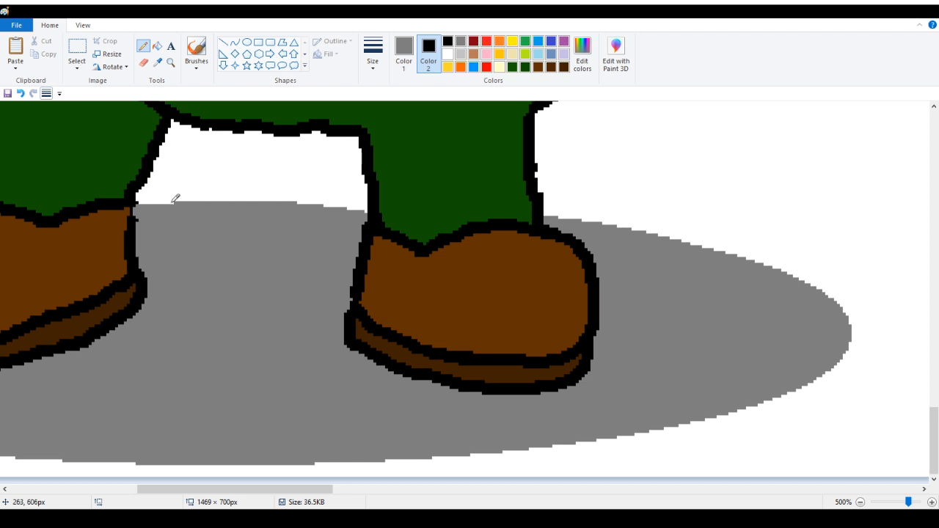
pyautogui.click(157, 62)
pyautogui.rightClick(188, 137)
pyautogui.moveTo(327, 203); pyautogui.dragTo(367, 207)
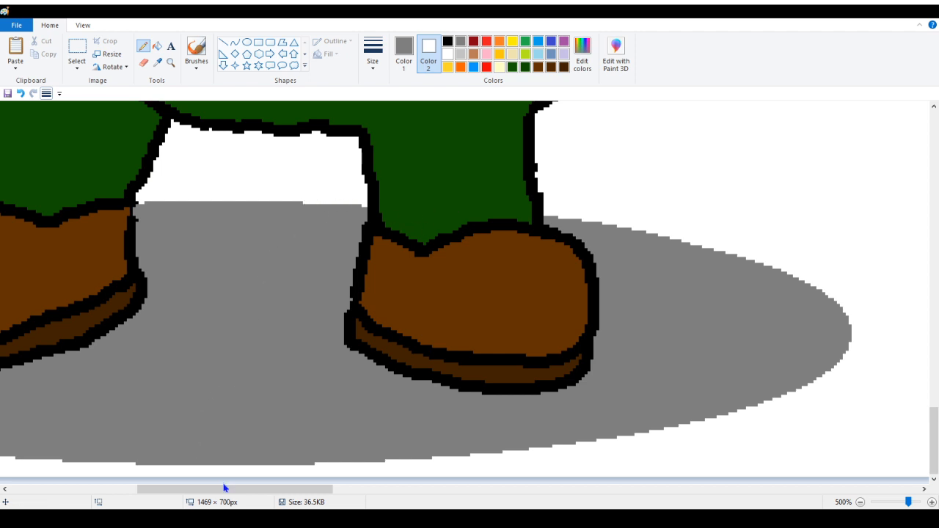
# Set both primary and secondary colours to black and save the drawing
pyautogui.moveTo(225, 488); pyautogui.dragTo(191, 489)
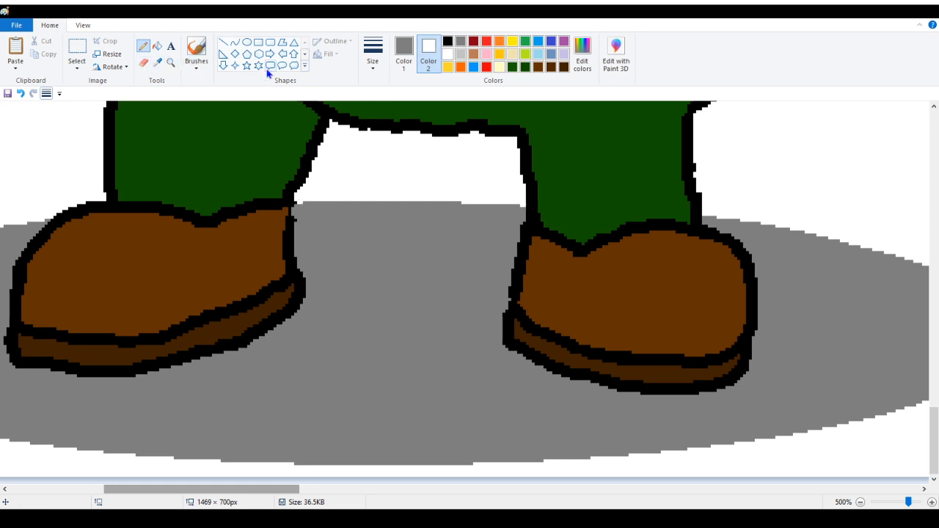
pyautogui.click(157, 62)
pyautogui.rightClick(295, 191)
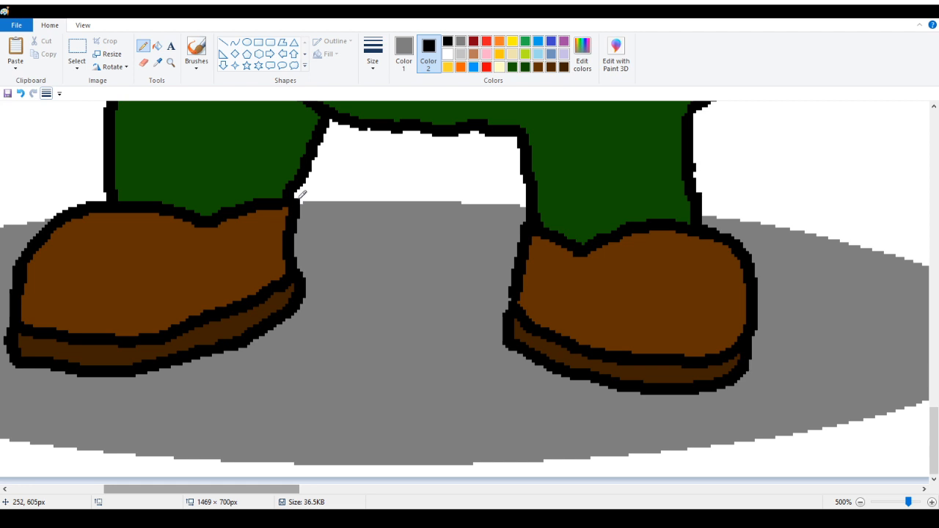
pyautogui.click(157, 62)
pyautogui.rightClick(328, 175)
pyautogui.click(171, 63)
pyautogui.rightClick(143, 139)
pyautogui.rightClick(93, 140)
pyautogui.rightClick(88, 140)
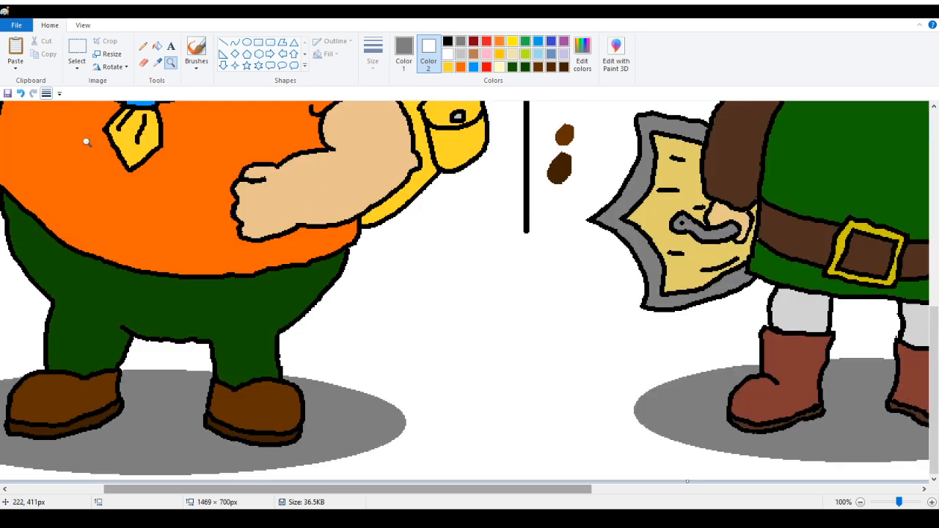
pyautogui.rightClick(85, 144)
pyautogui.rightClick(116, 208)
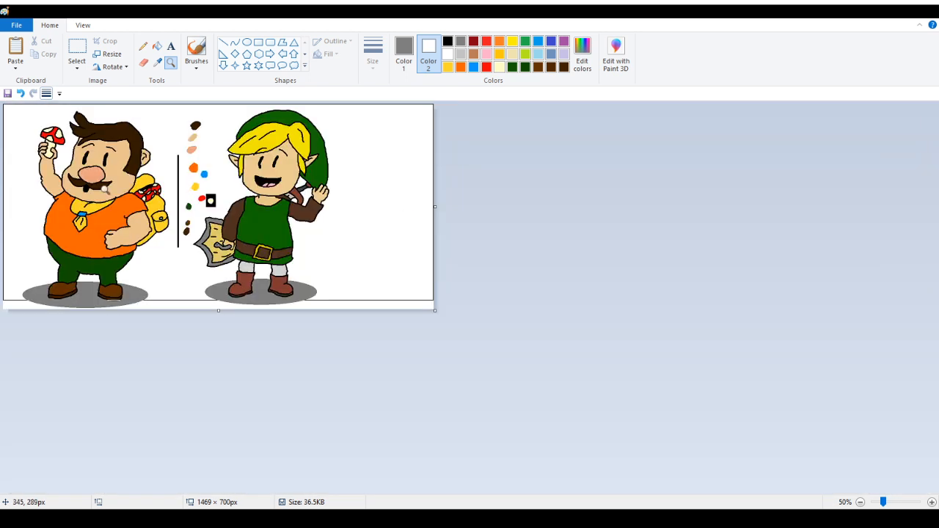
pyautogui.click(76, 163)
pyautogui.scroll(-1, 207, 210)
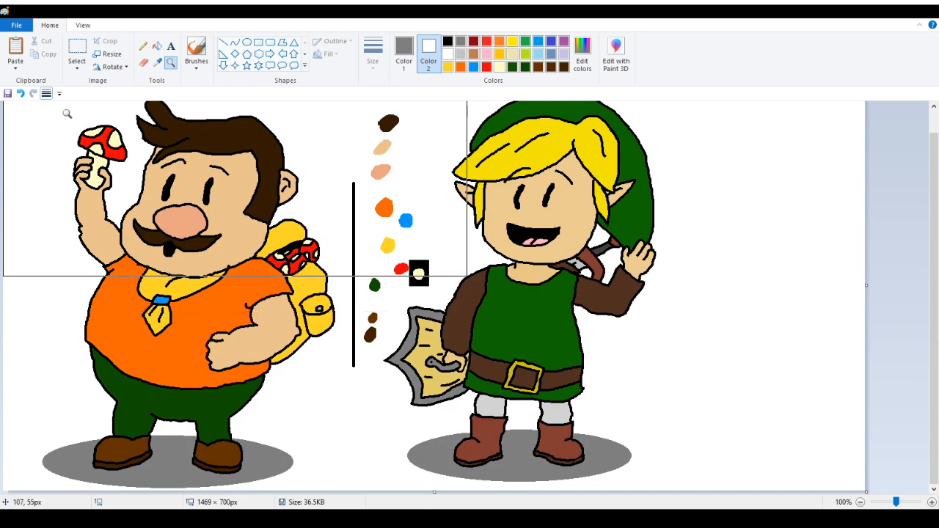
pyautogui.click(143, 46)
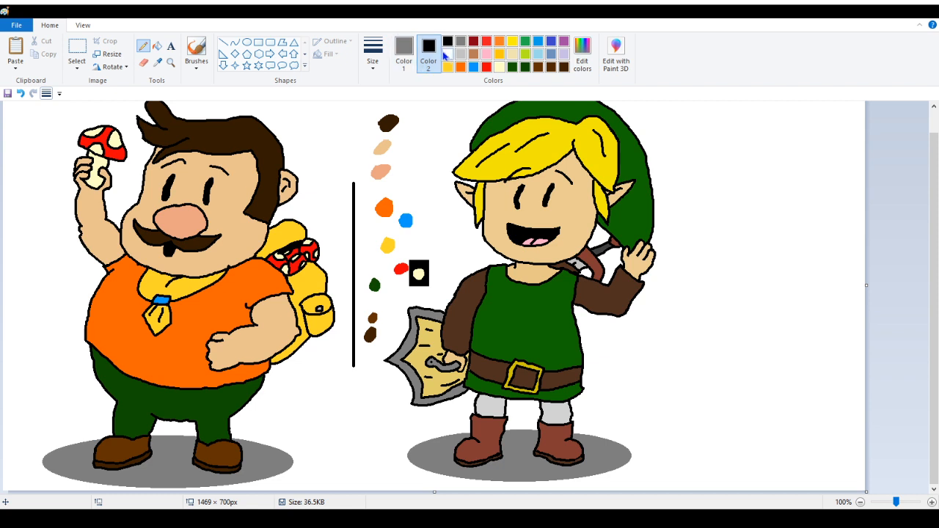
pyautogui.click(407, 51)
pyautogui.click(448, 41)
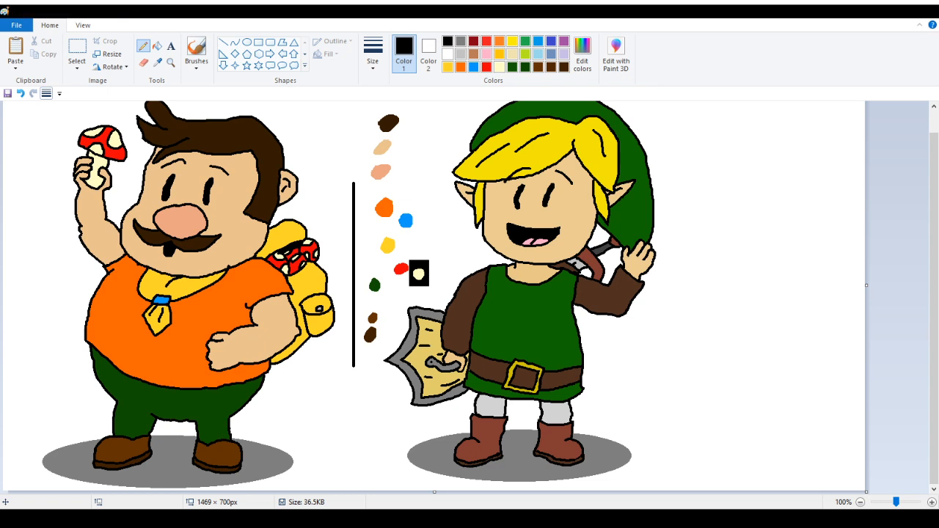
pyautogui.scroll(1, 318, 125)
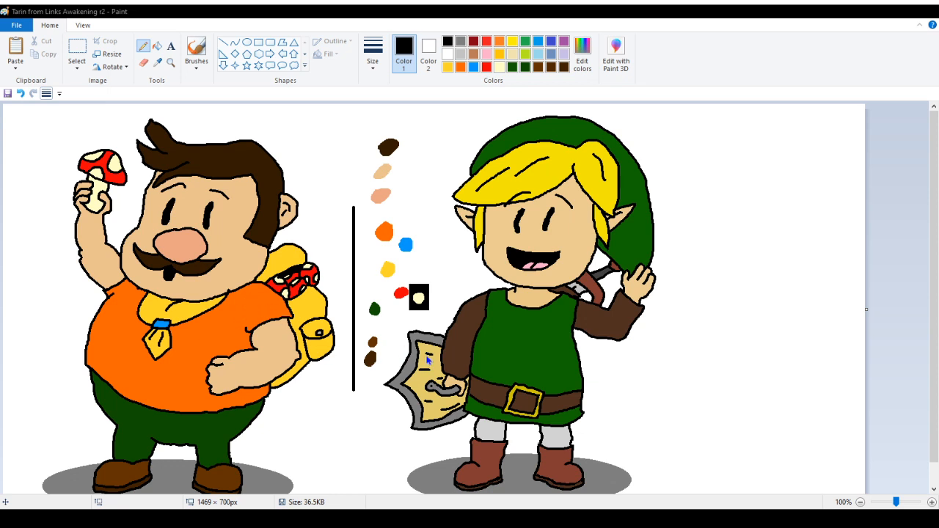
pyautogui.hotkey('ctrl', 's')
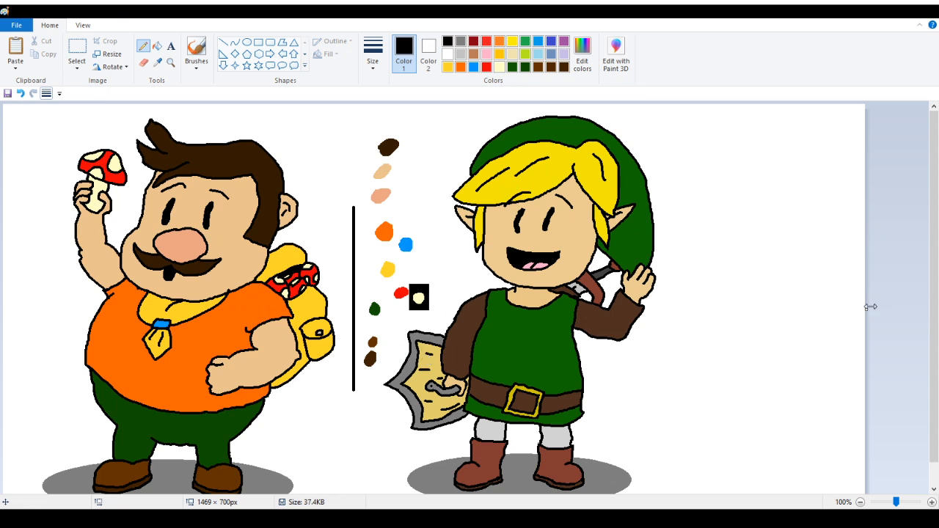
# Crop the canvas to 600 × 700 px around Tarin and fill the leftover divider line at its edge with white
pyautogui.moveTo(868, 307); pyautogui.dragTo(355, 311)
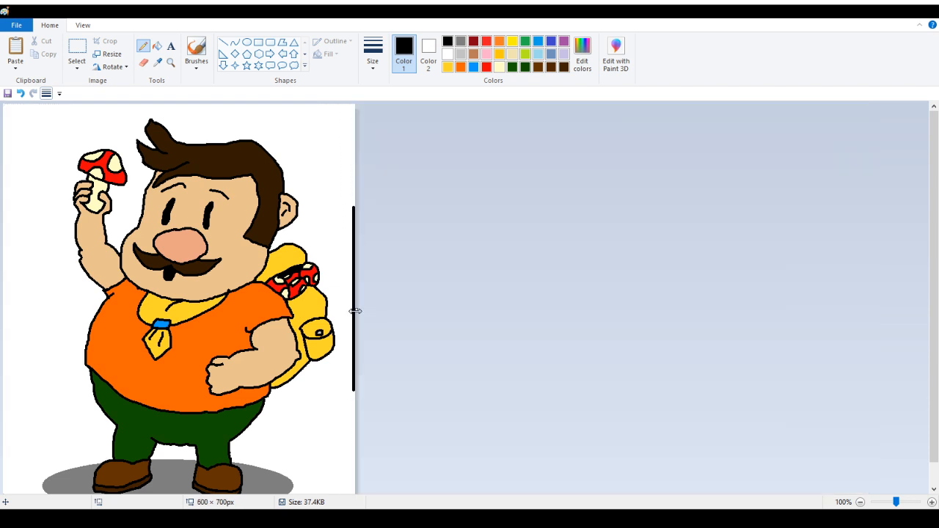
pyautogui.click(157, 50)
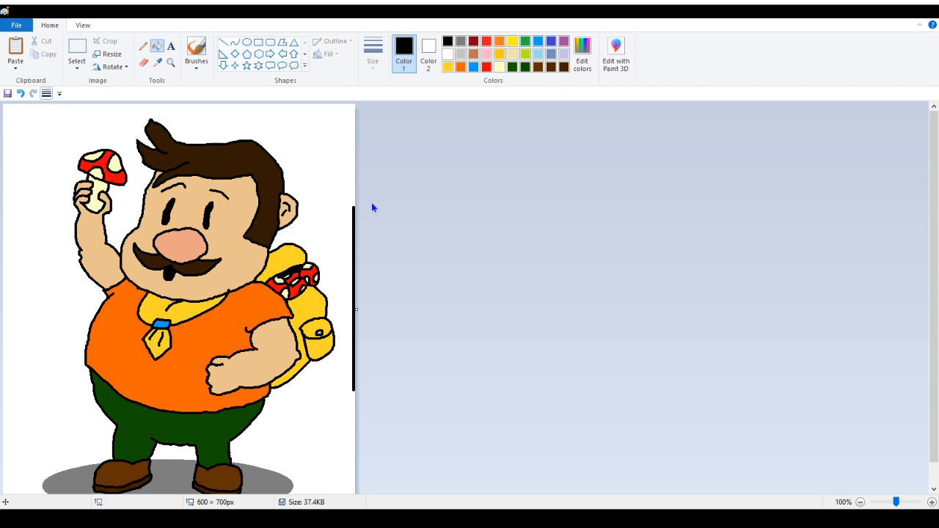
pyautogui.rightClick(354, 212)
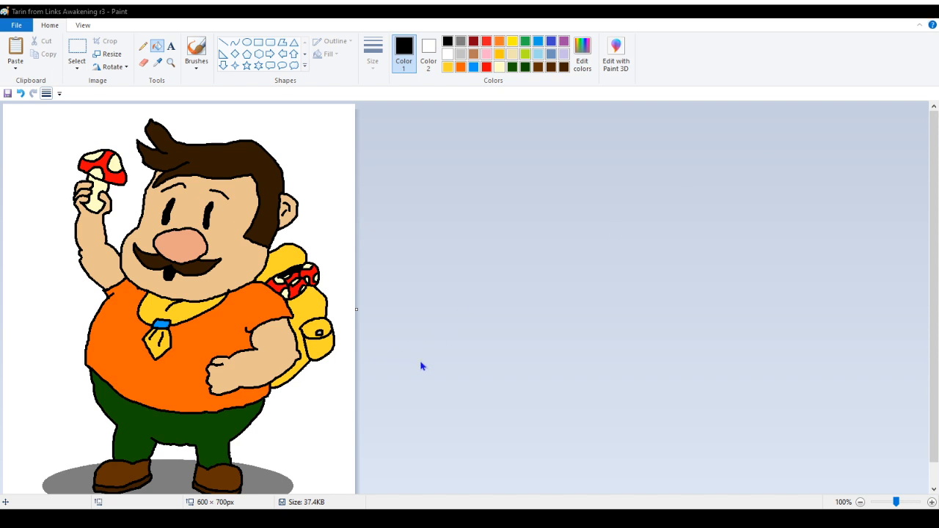
# Save the cropped drawing
pyautogui.hotkey('ctrl', 's')
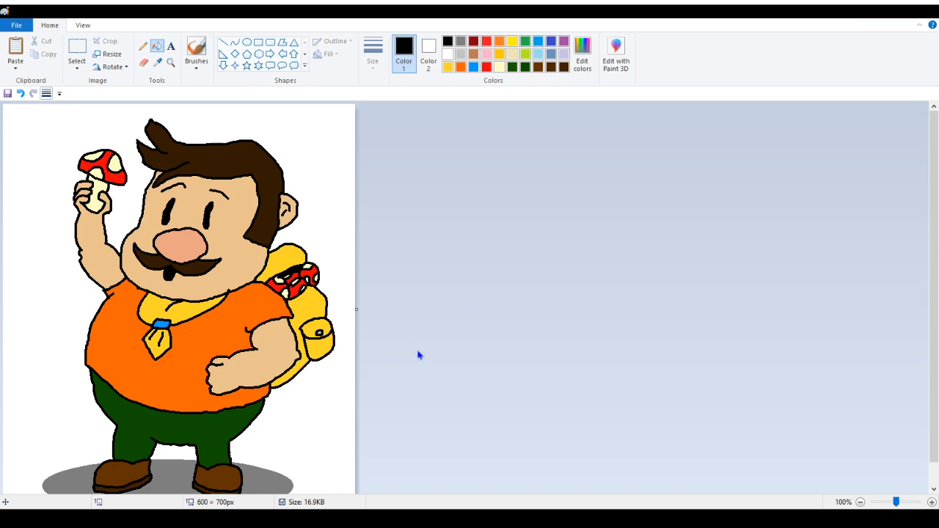
pyautogui.scroll(-1, 328, 323)
pyautogui.scroll(1, 329, 240)
pyautogui.scroll(-1, 333, 261)
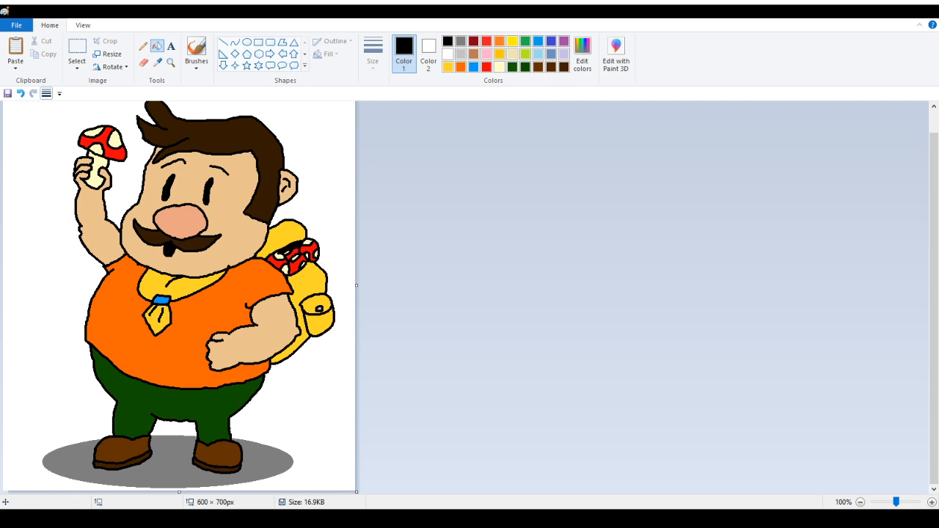
pyautogui.scroll(1, 78, 382)
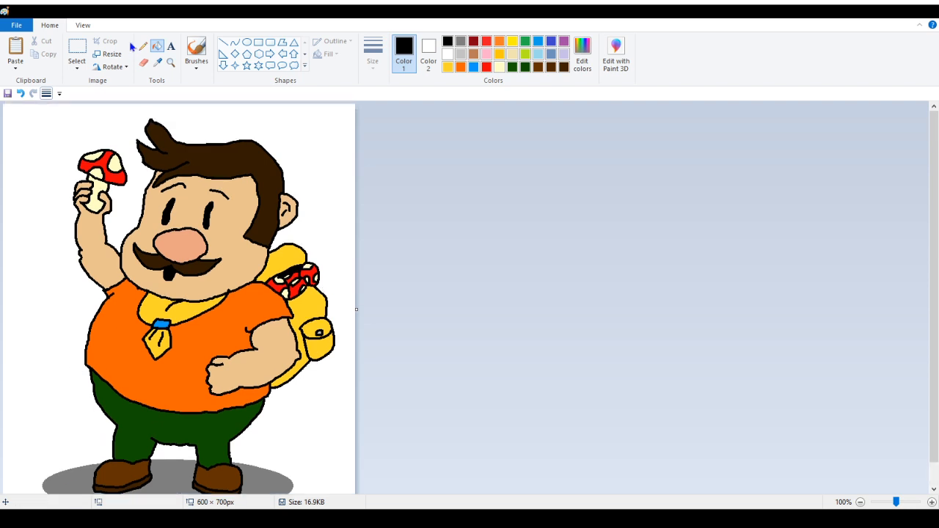
# Add a small black pencil stroke under Tarin's moustache
pyautogui.click(170, 62)
pyautogui.rightClick(88, 147)
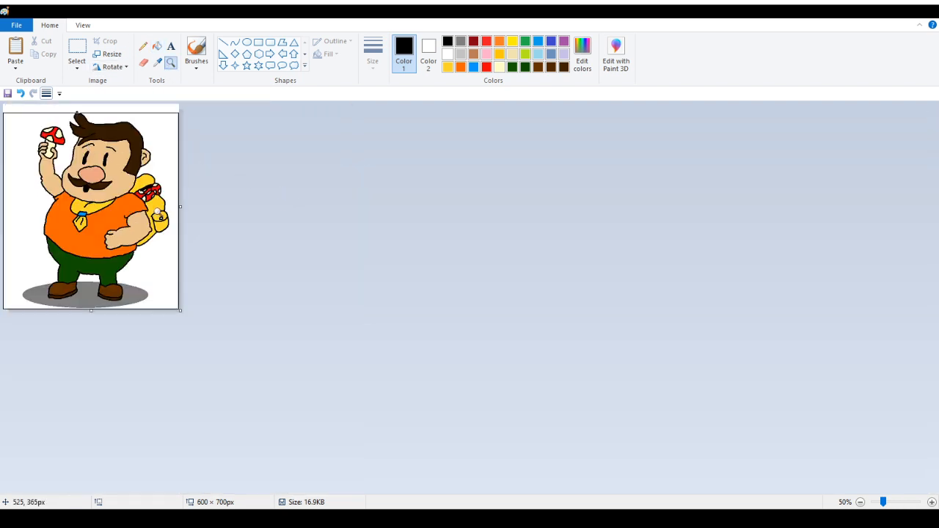
pyautogui.click(90, 205)
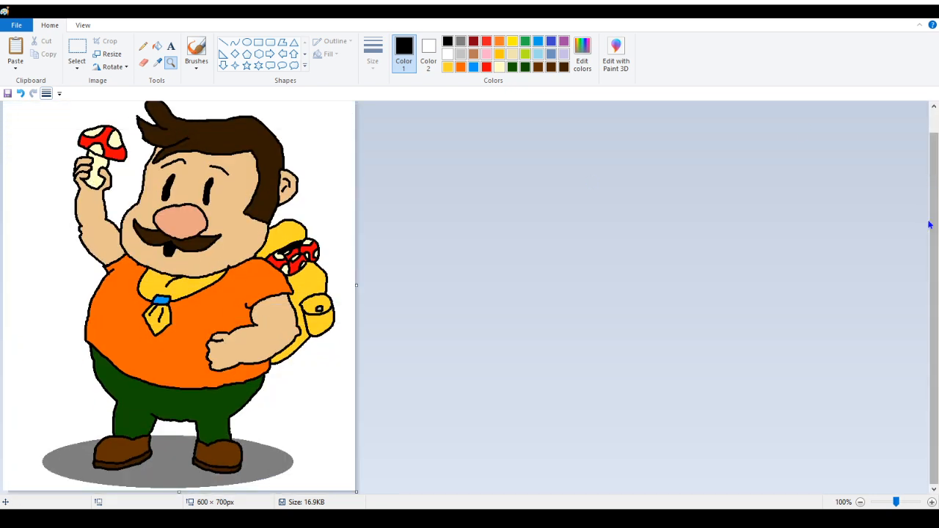
pyautogui.scroll(1, 935, 242)
pyautogui.moveTo(936, 240); pyautogui.dragTo(936, 244)
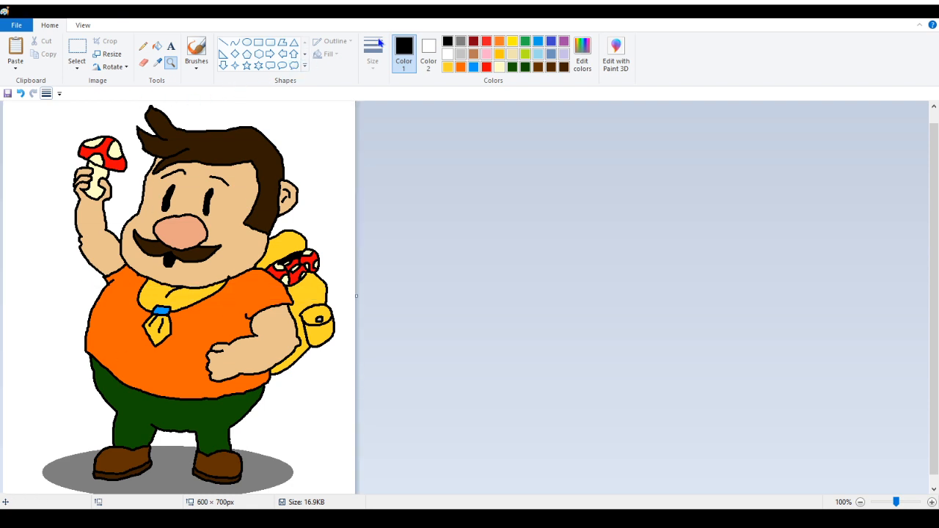
pyautogui.click(144, 45)
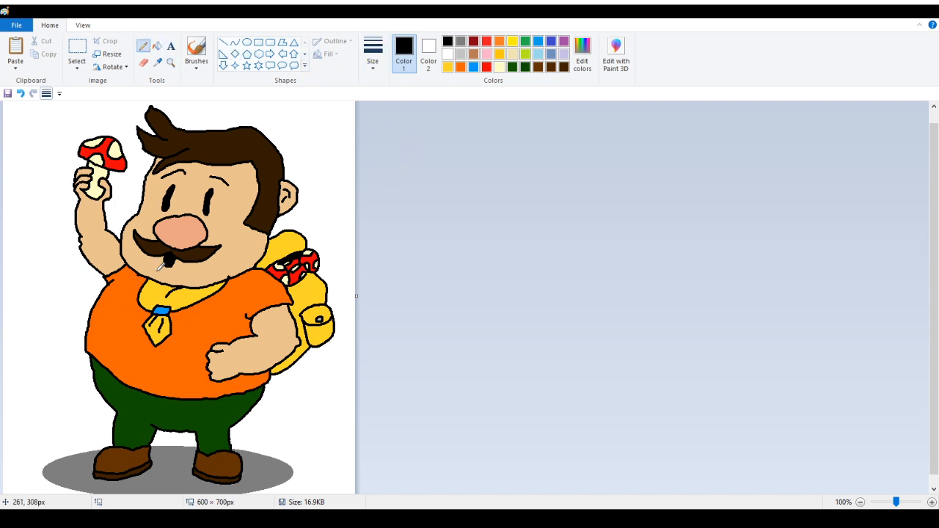
pyautogui.moveTo(163, 261); pyautogui.dragTo(179, 274)
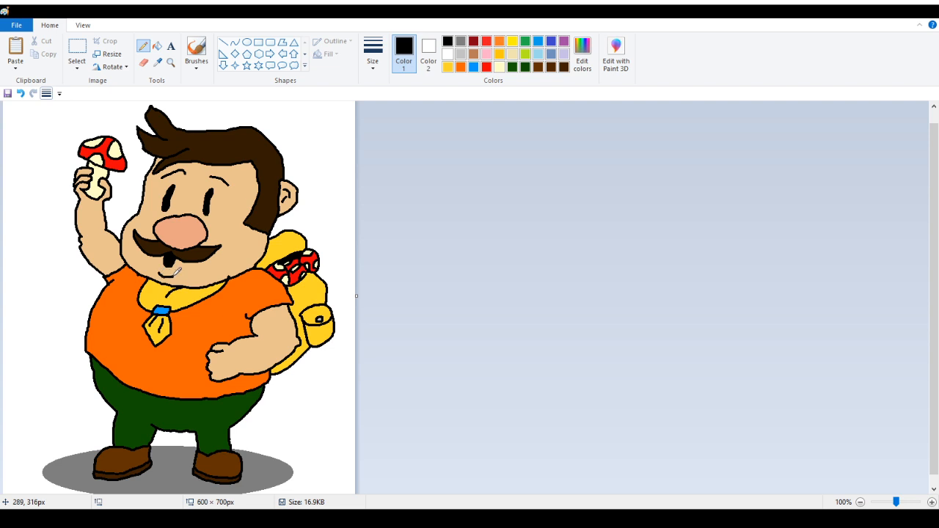